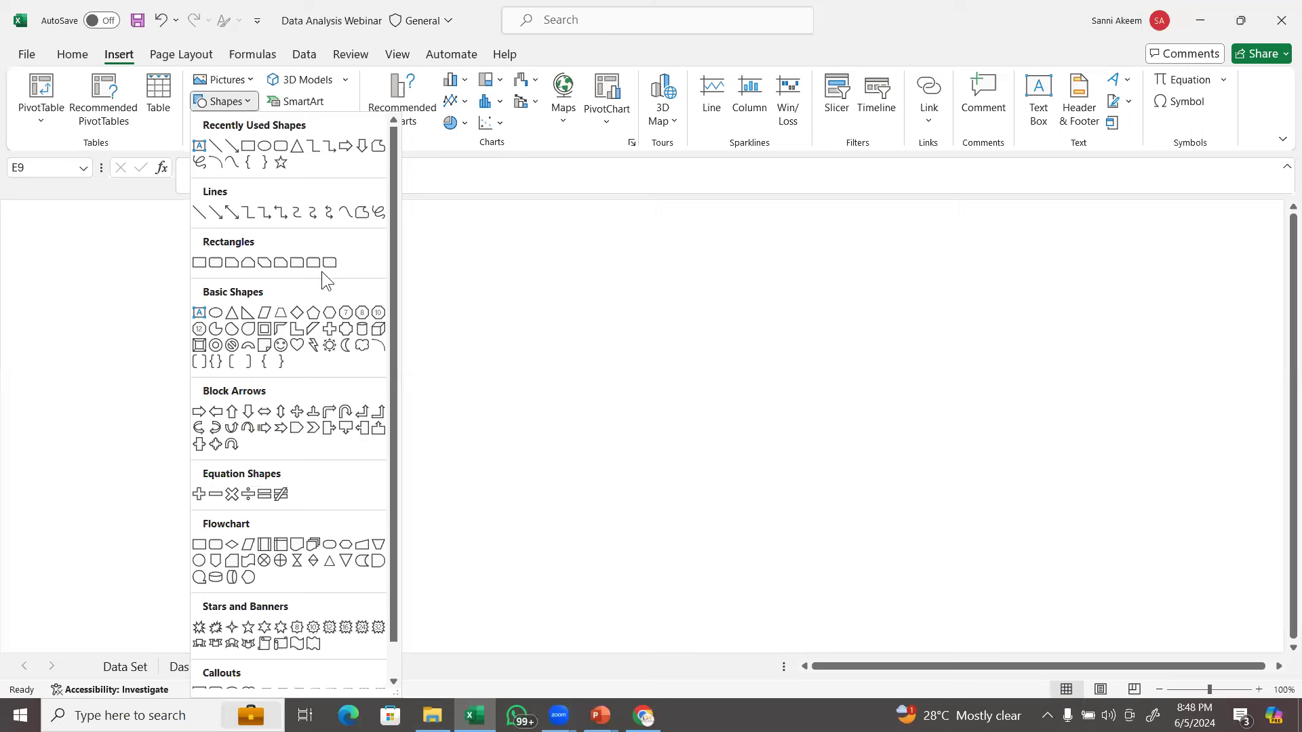
Draw a banner rectangle with rounded top corners across the top of Sheet1, about 0.65" high and 13.48" wide.
left_click(313, 263)
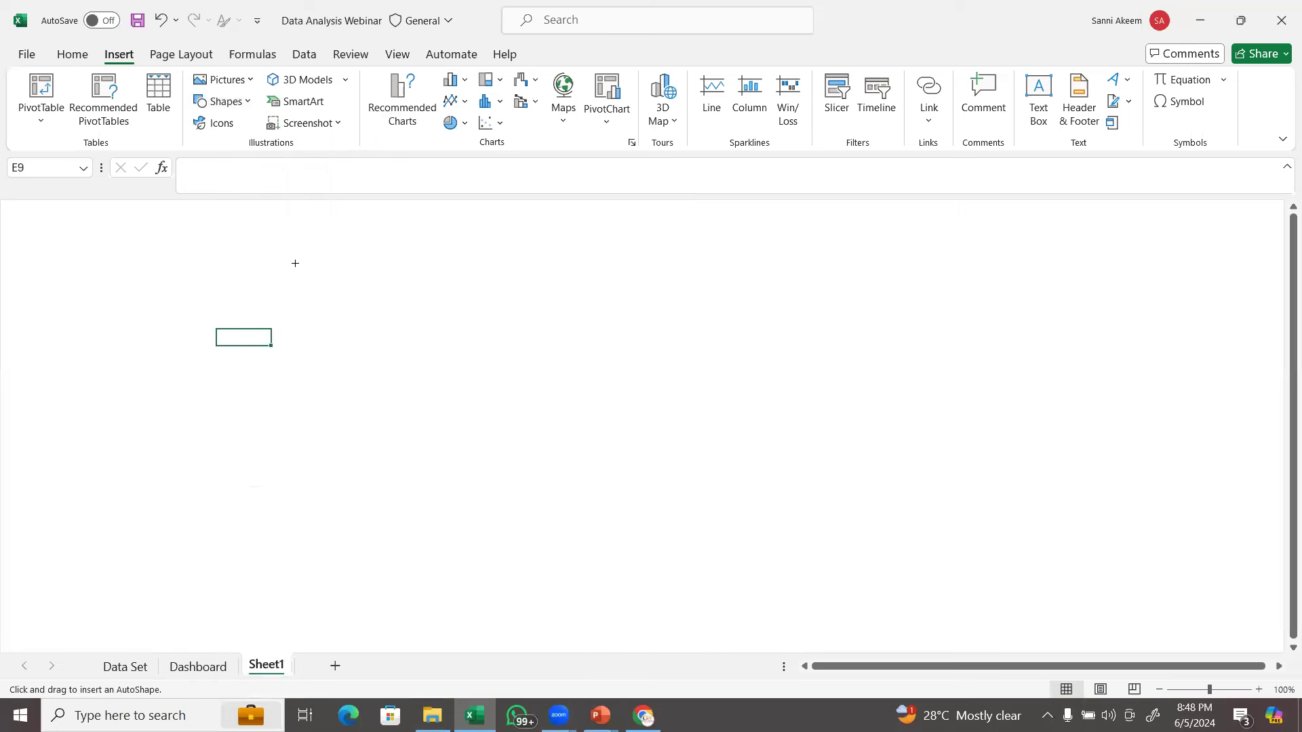
left_click_drag(166, 214, 1170, 267)
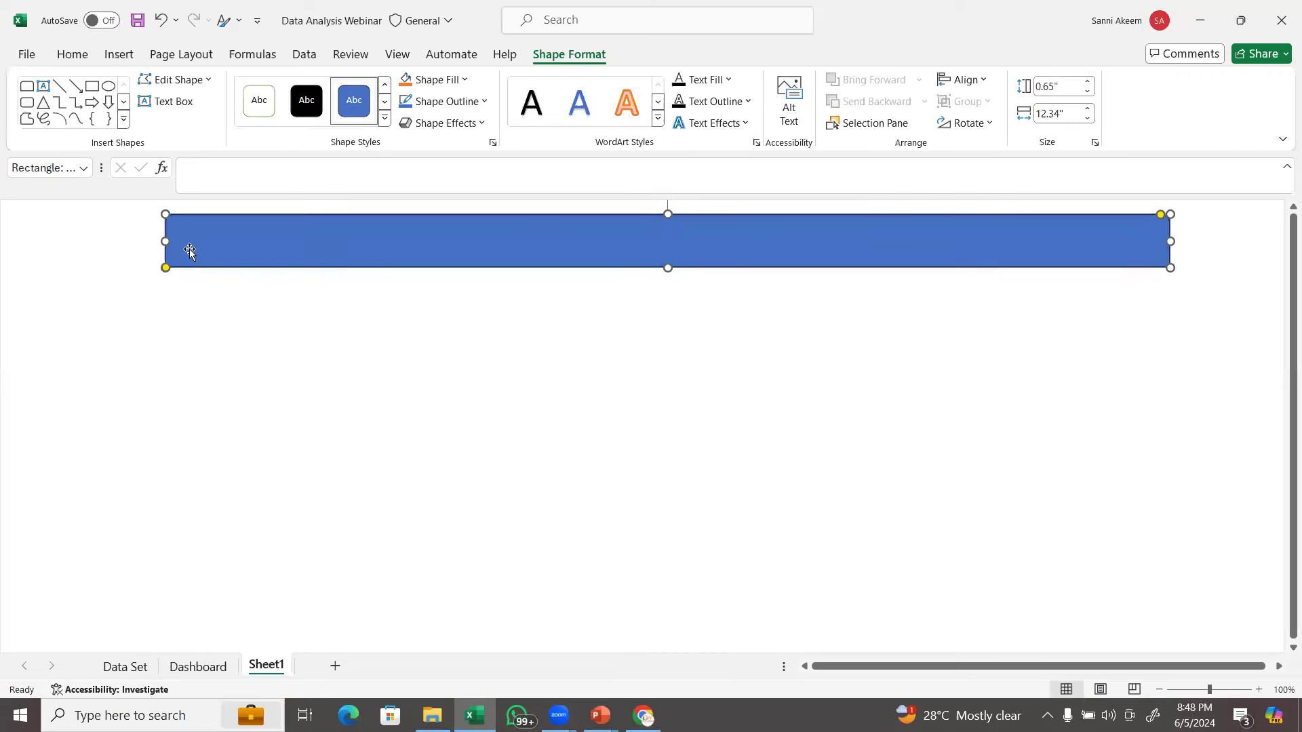
left_click_drag(165, 241, 103, 242)
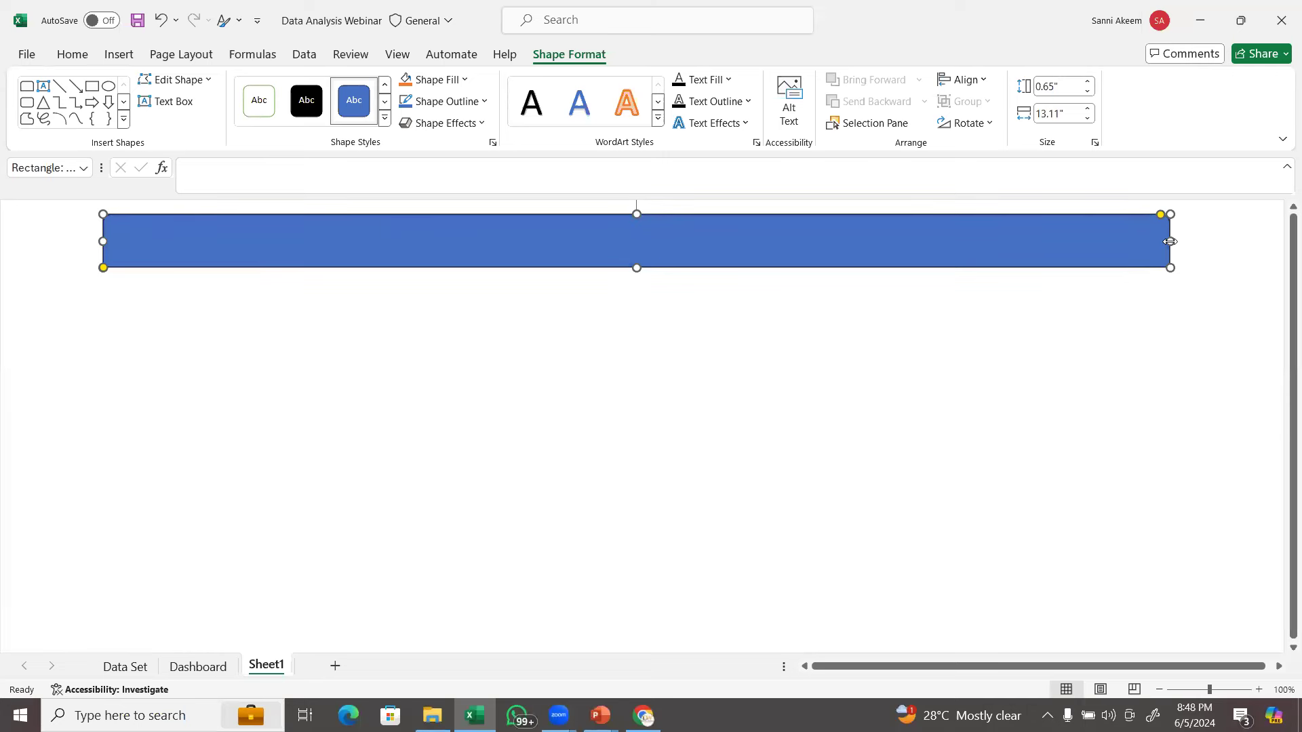
left_click_drag(1174, 242, 1200, 241)
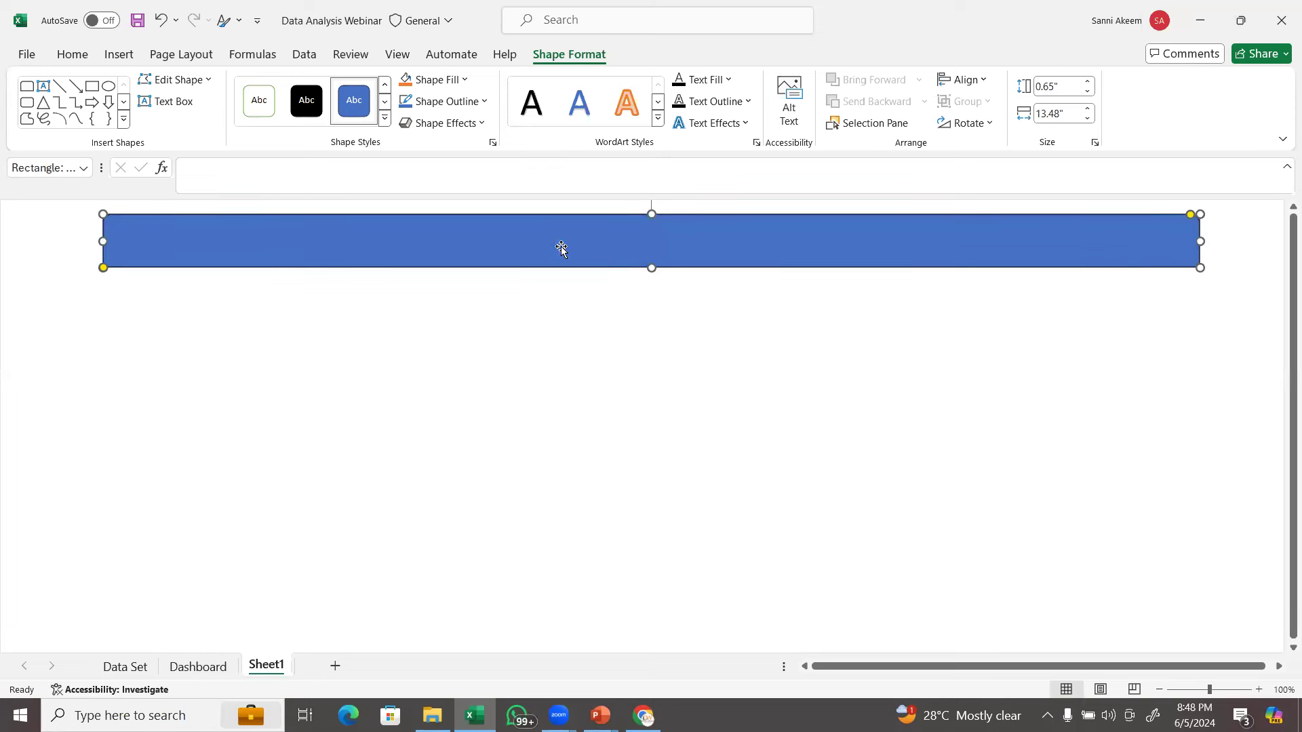
mouse_move(551, 247)
left_mouse_down()
mouse_move(545, 232)
mouse_move(550, 274)
mouse_move(550, 249)
left_mouse_up()
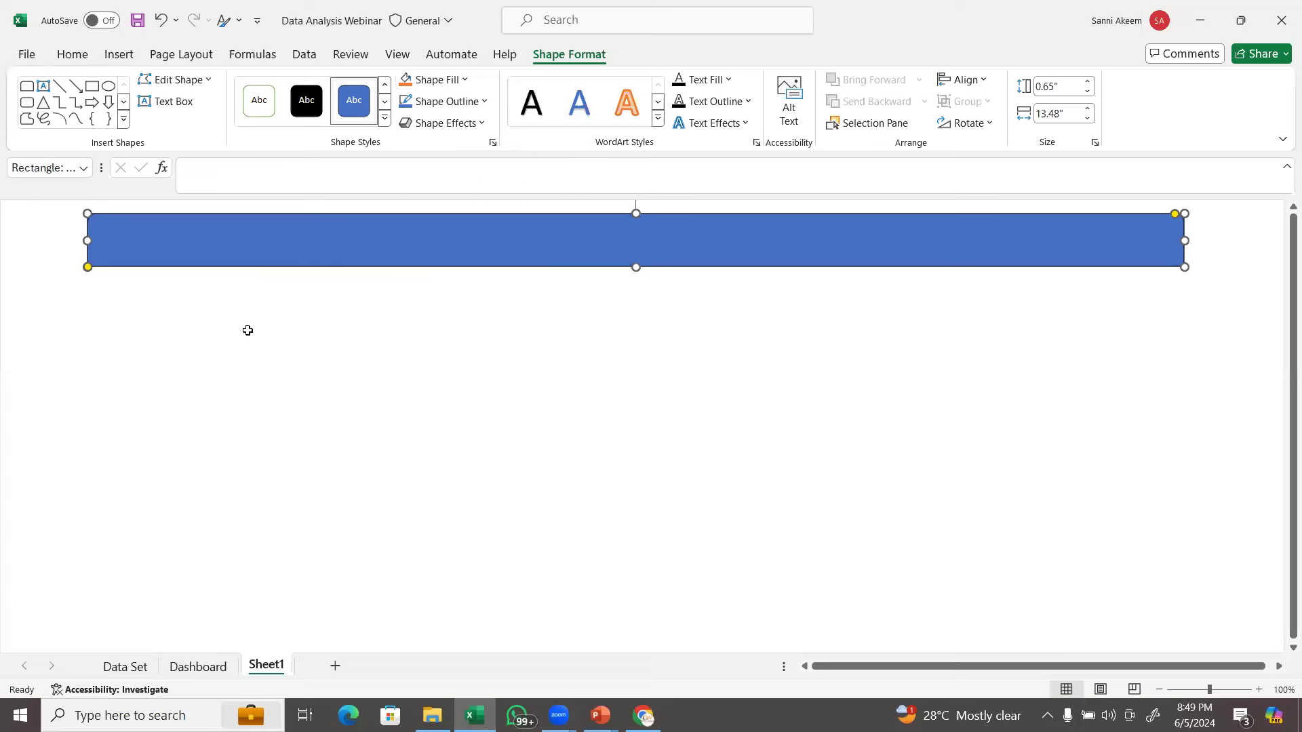
Check the Dashboard sheet's layout, and on Sheet1 draw a large rectangle about 6.08" high and 13.43" wide beneath the banner.
left_click(198, 666)
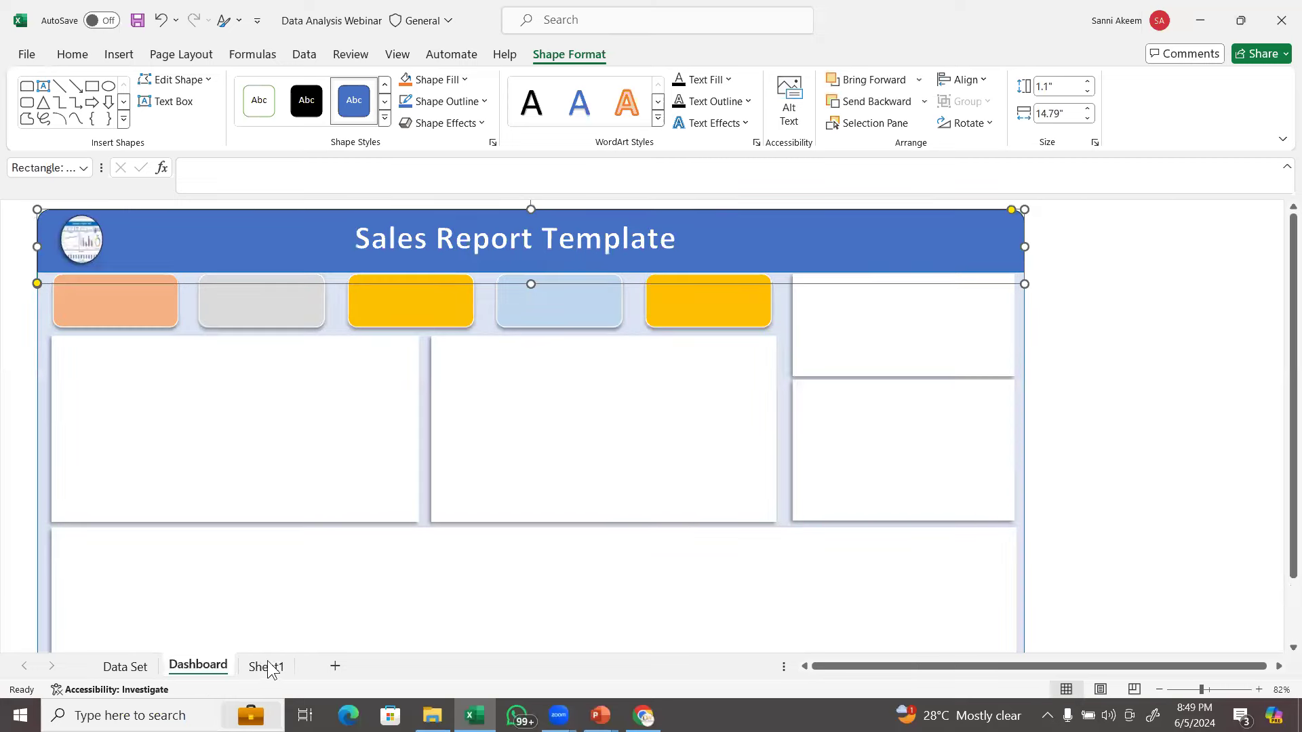
left_click(269, 668)
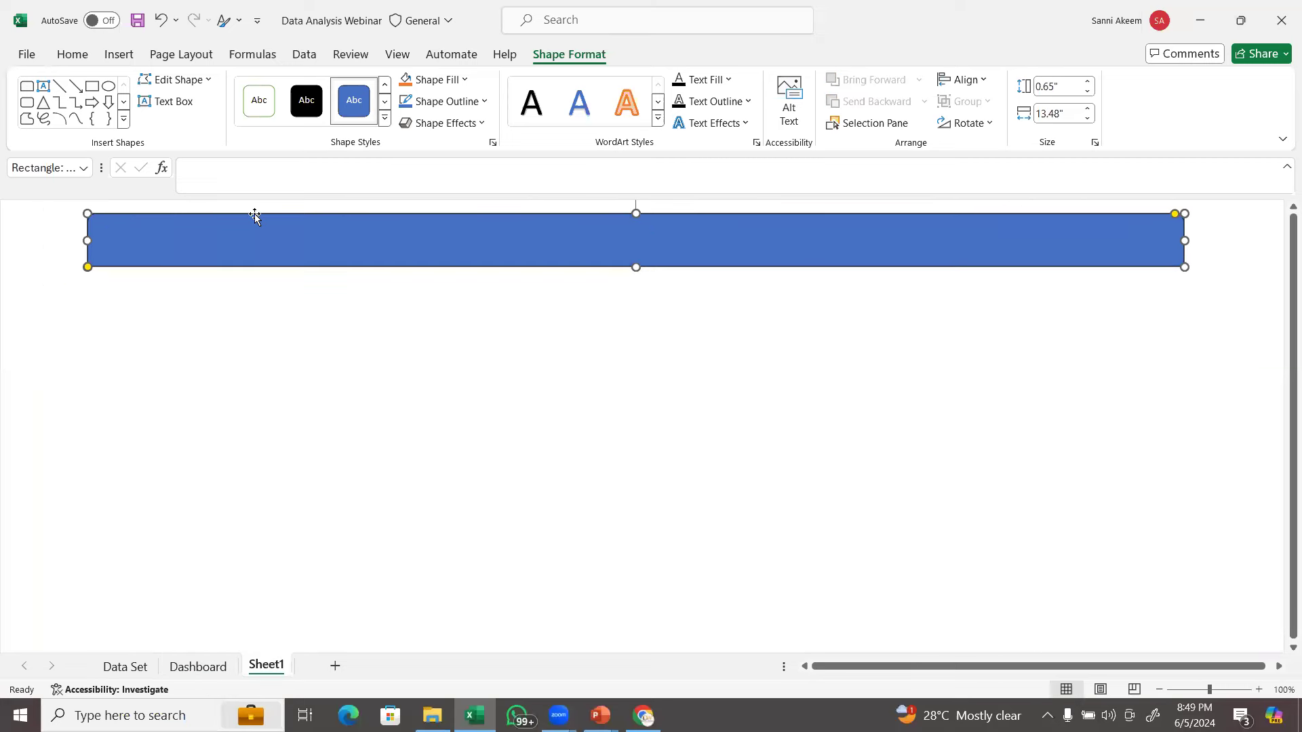
left_click(117, 57)
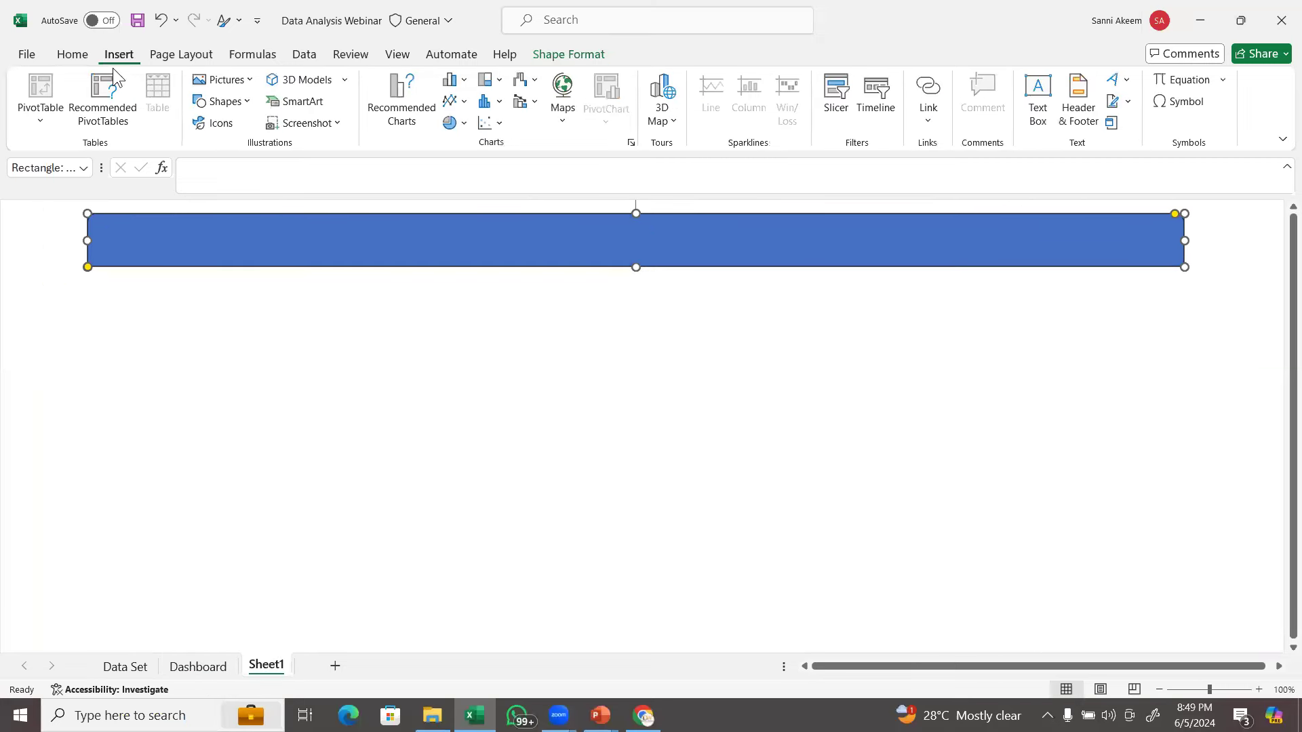
left_click(248, 114)
left_click(266, 147)
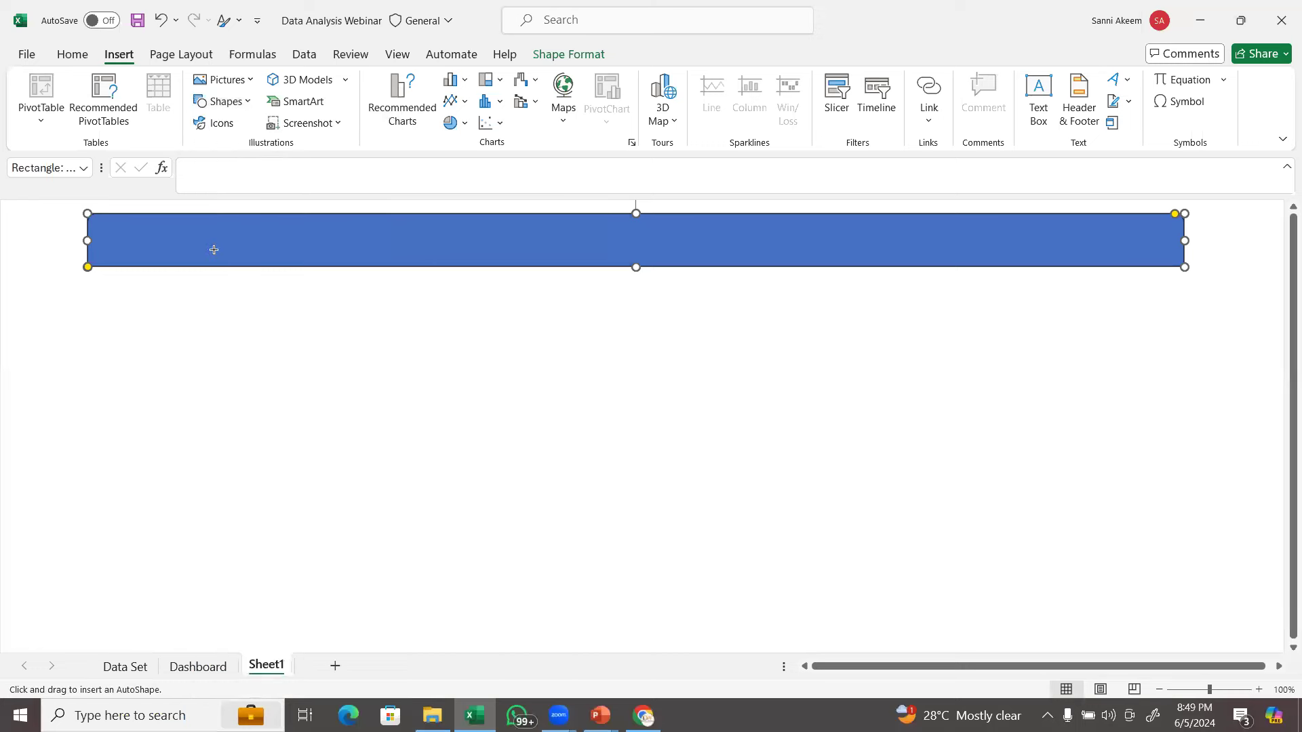
left_click_drag(89, 260, 1181, 493)
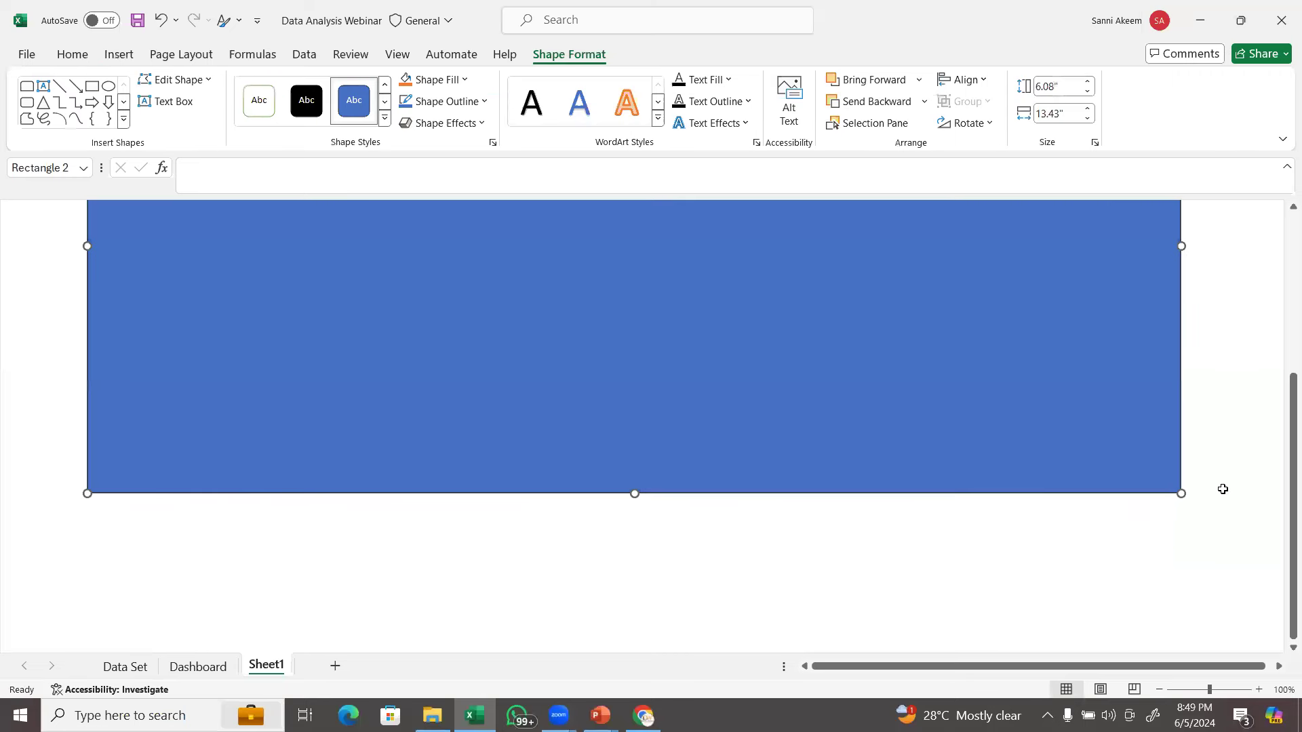
Resize the large rectangle to about 5.93" high and reposition it against the banner's lower edge.
left_click_drag(1282, 502, 1285, 368)
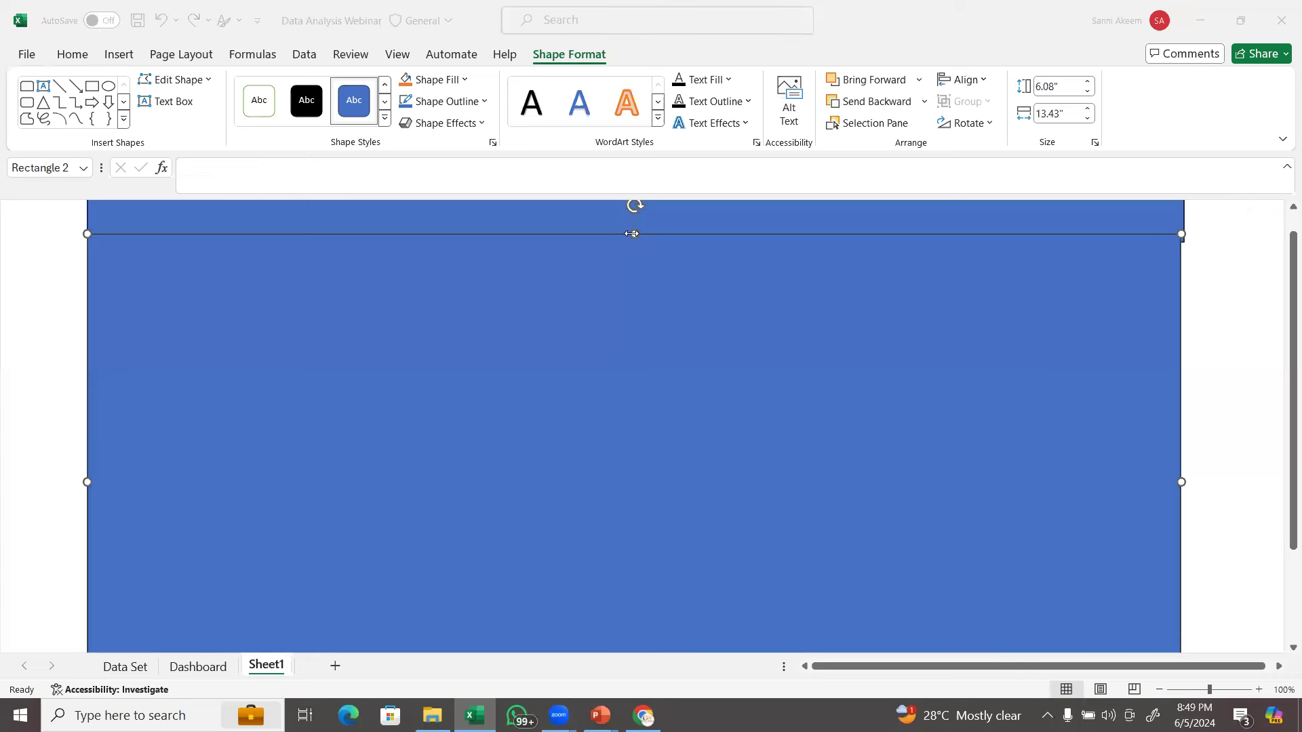
left_click_drag(634, 234, 635, 278)
left_click_drag(642, 348, 639, 311)
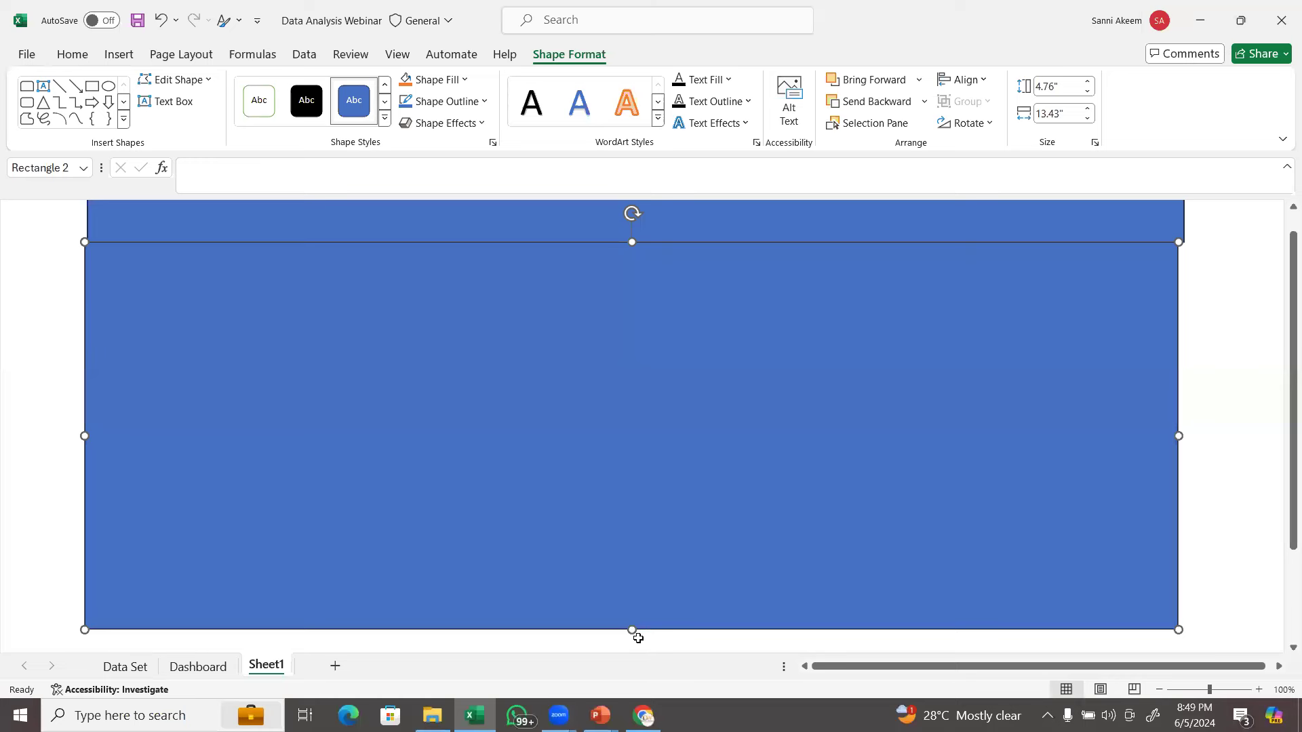
left_click_drag(633, 632, 635, 606)
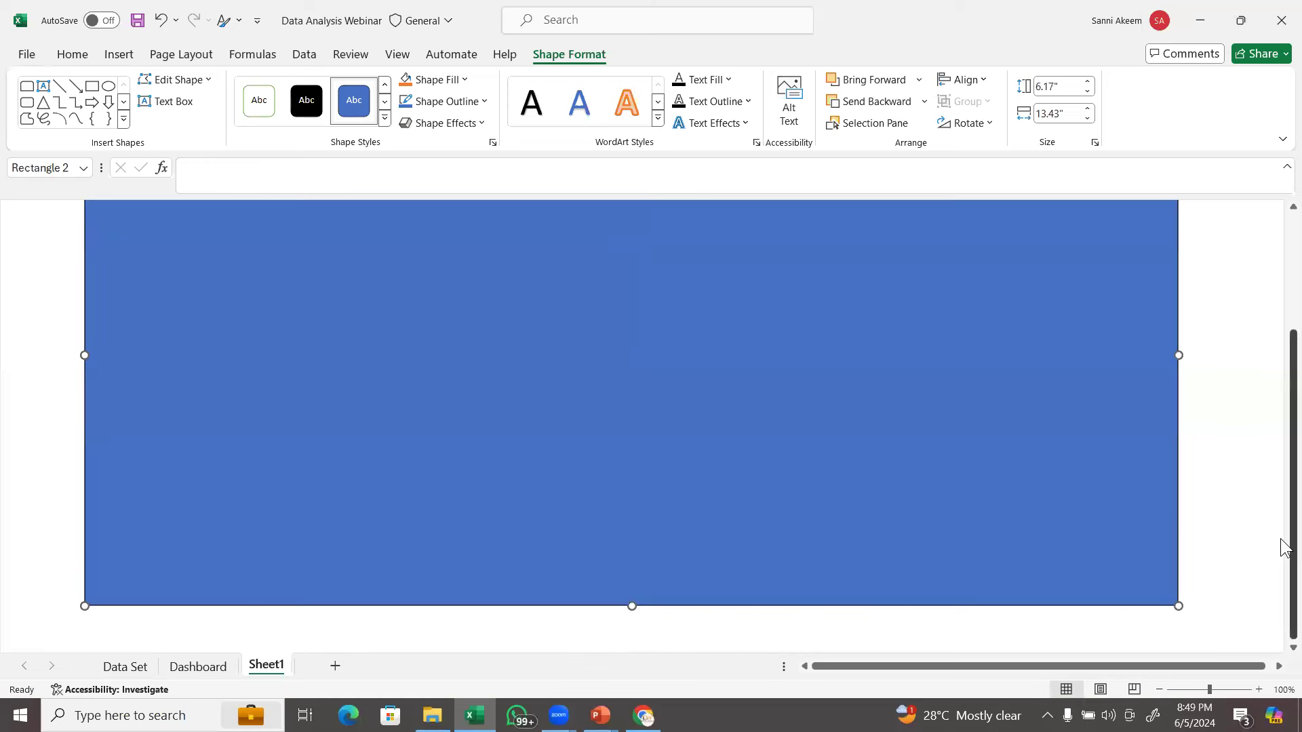
left_click_drag(1283, 528, 1284, 433)
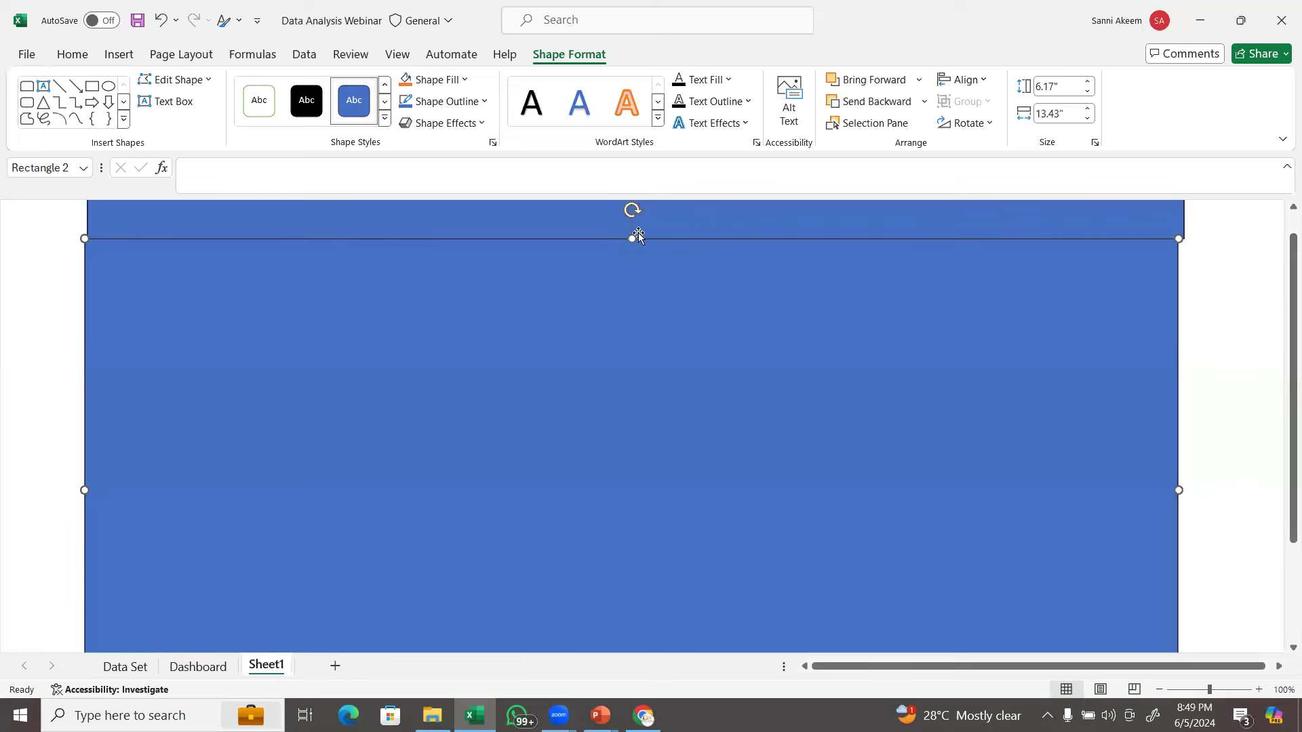
left_click_drag(633, 240, 633, 256)
left_click_drag(630, 360, 631, 354)
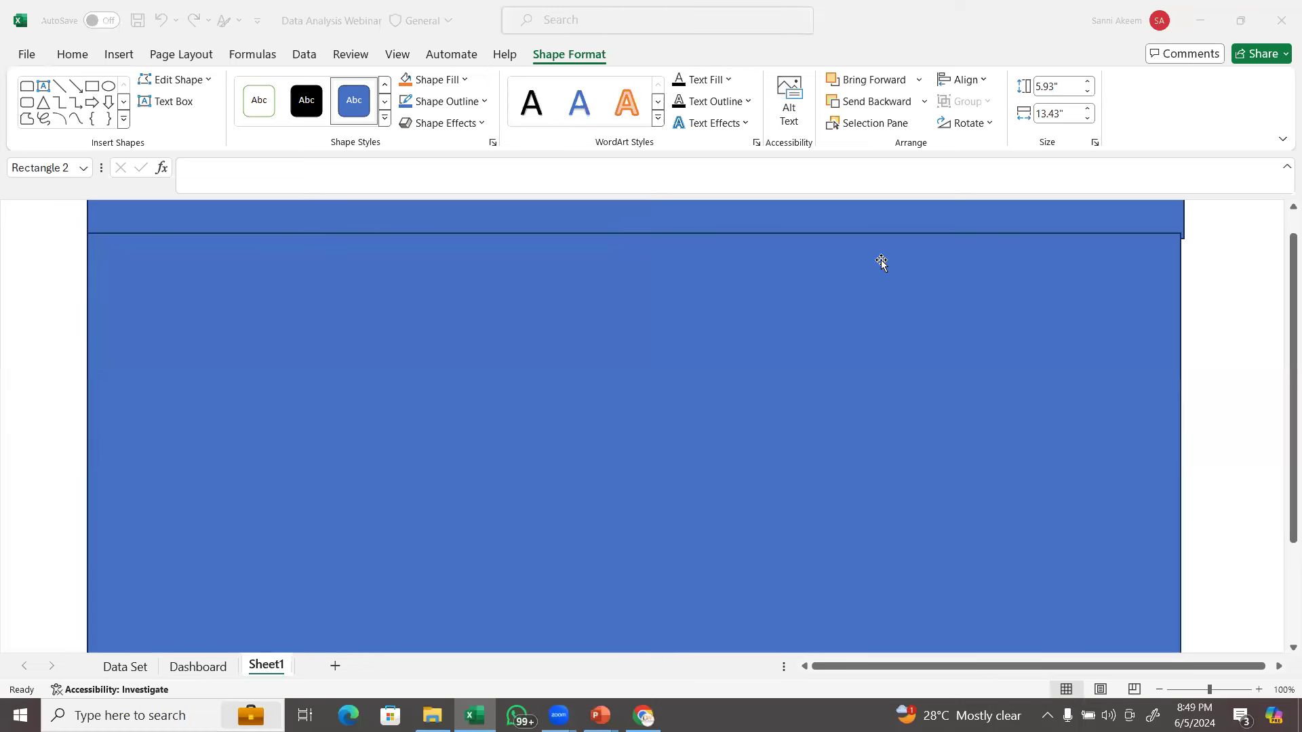
Delete the large rectangle and the banner shape from Sheet1.
left_click(1014, 461)
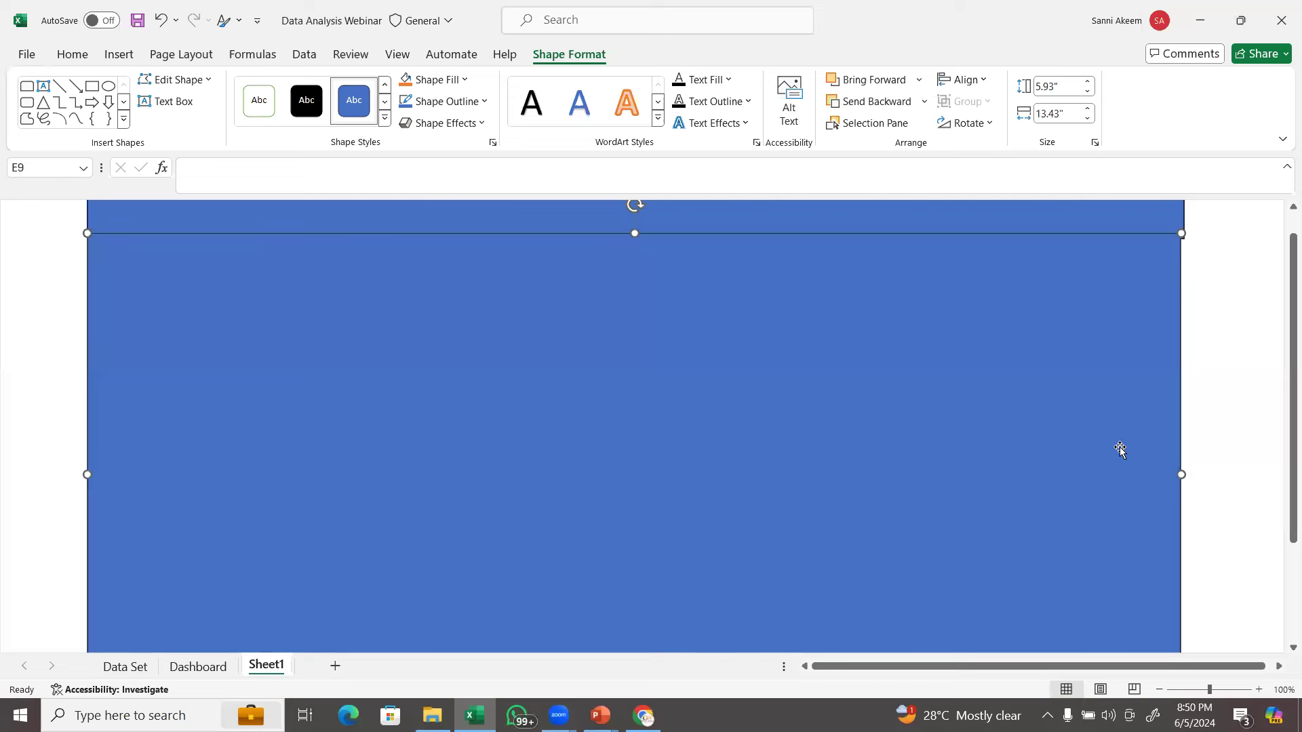
key("Delete")
left_click(960, 233)
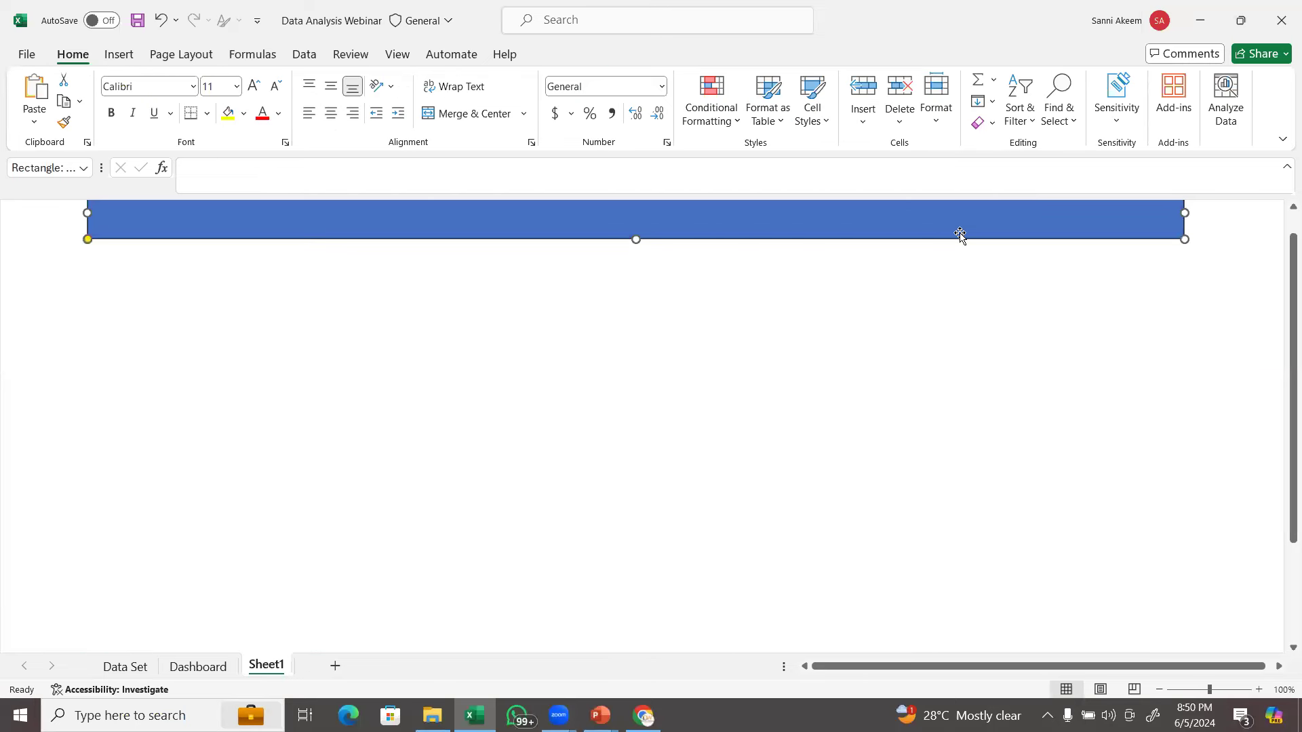
key("Delete")
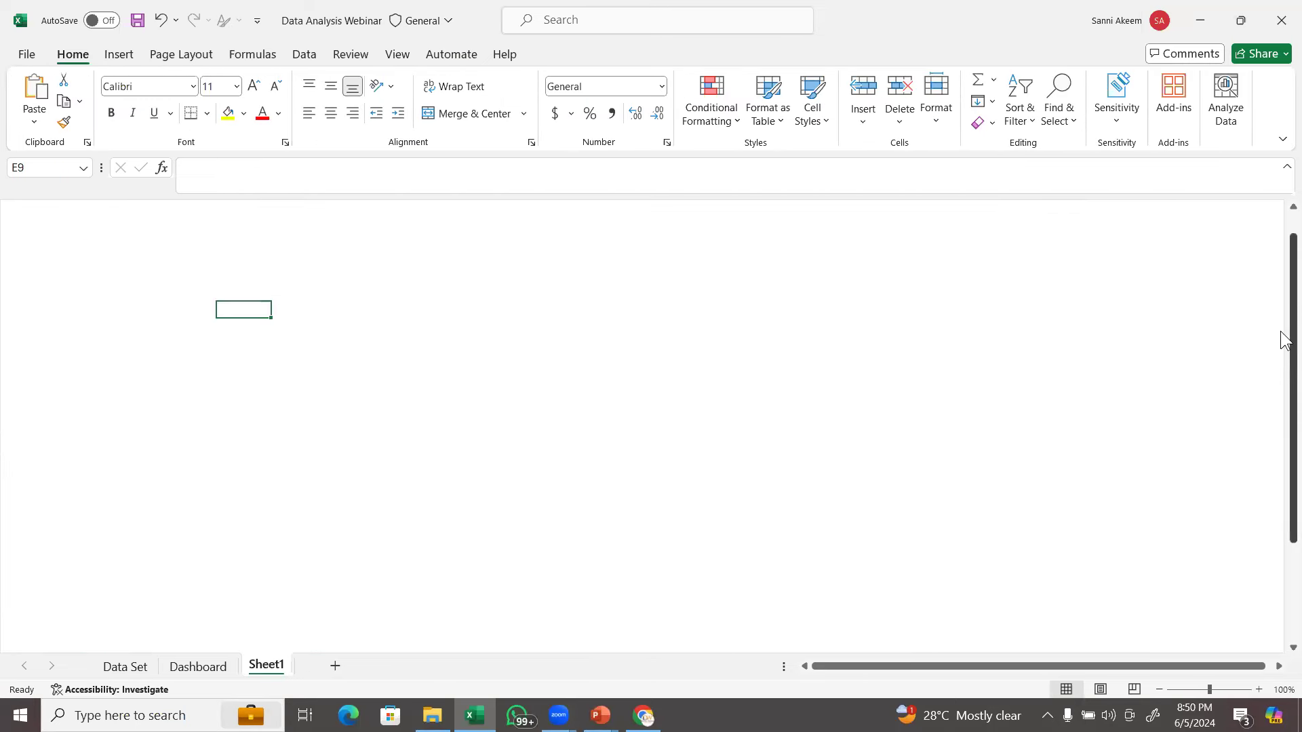
Draw a banner rectangle with rounded top corners across the top of Sheet1, about 0.77" high and 13.48" wide.
left_click_drag(1283, 342, 1284, 250)
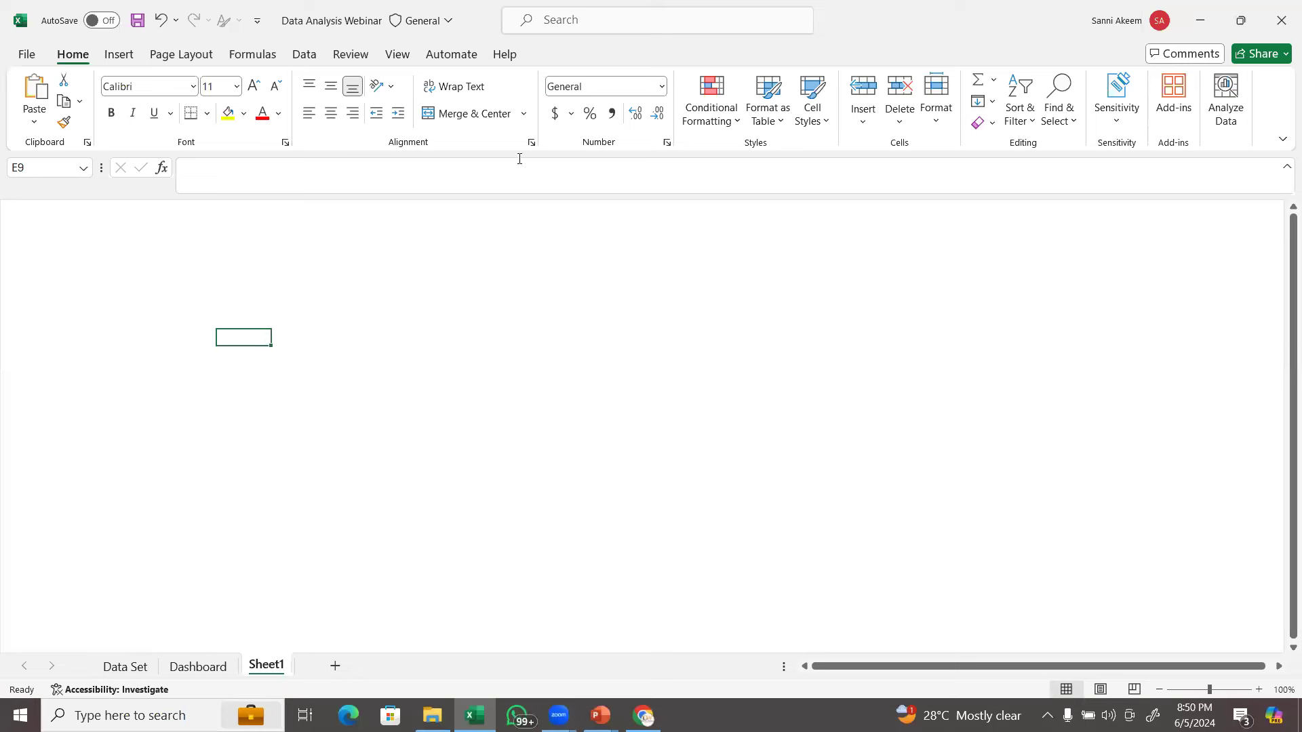
left_click(119, 54)
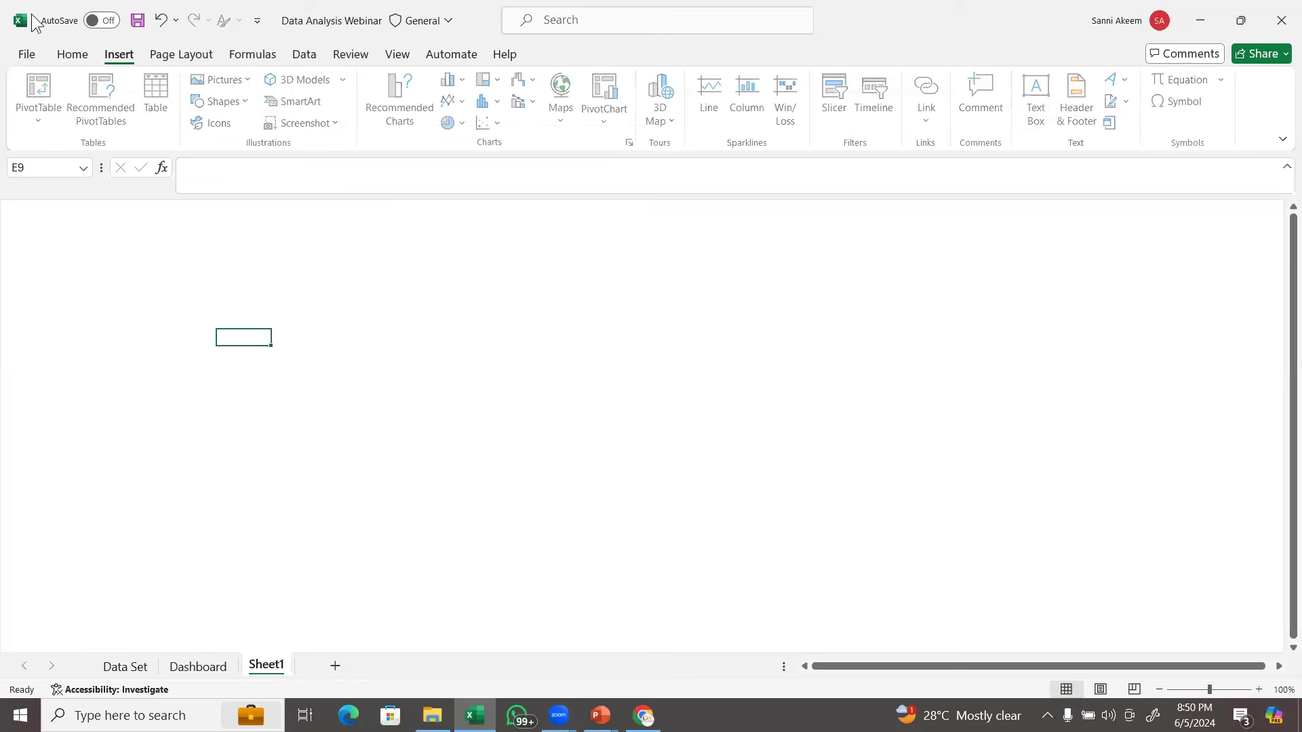
left_click(226, 102)
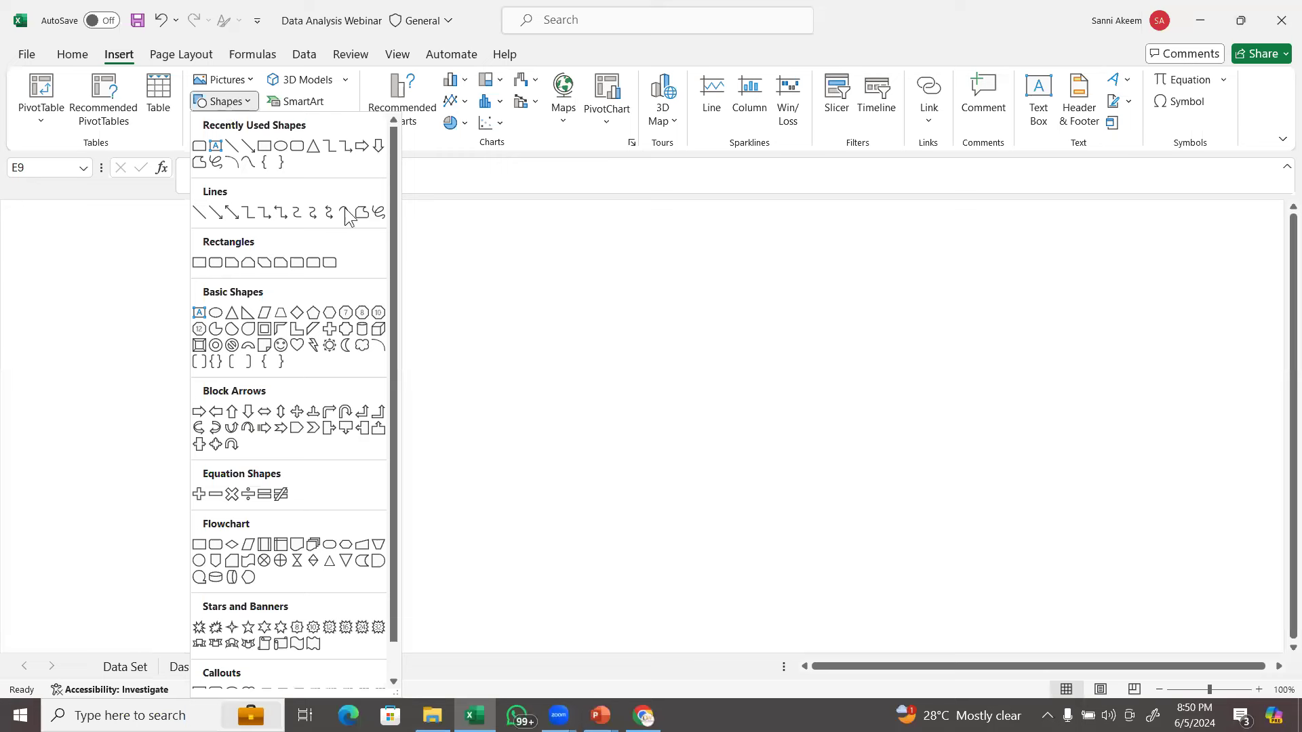
left_click(314, 263)
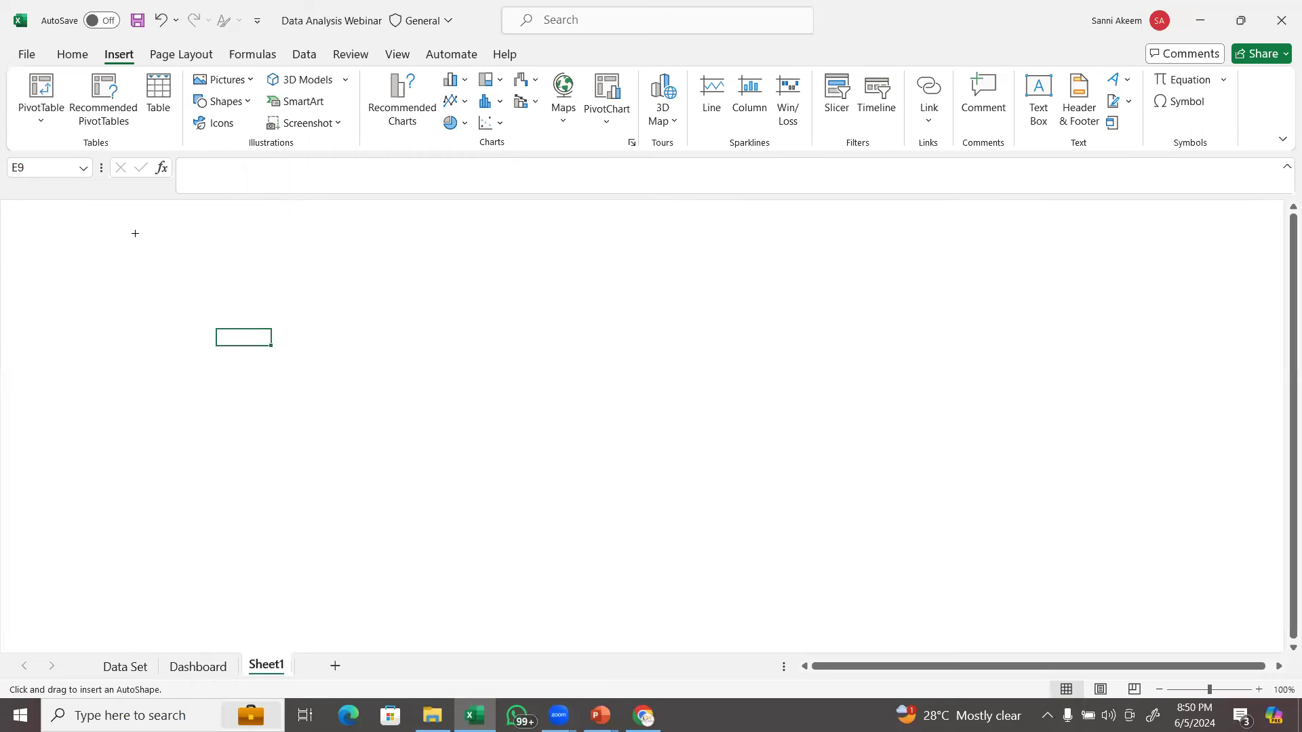
mouse_move(103, 225)
left_mouse_down()
mouse_move(511, 241)
mouse_move(950, 296)
mouse_move(1066, 274)
mouse_move(1119, 291)
mouse_move(1157, 288)
mouse_move(1168, 270)
mouse_move(1192, 291)
mouse_move(1200, 278)
left_mouse_up()
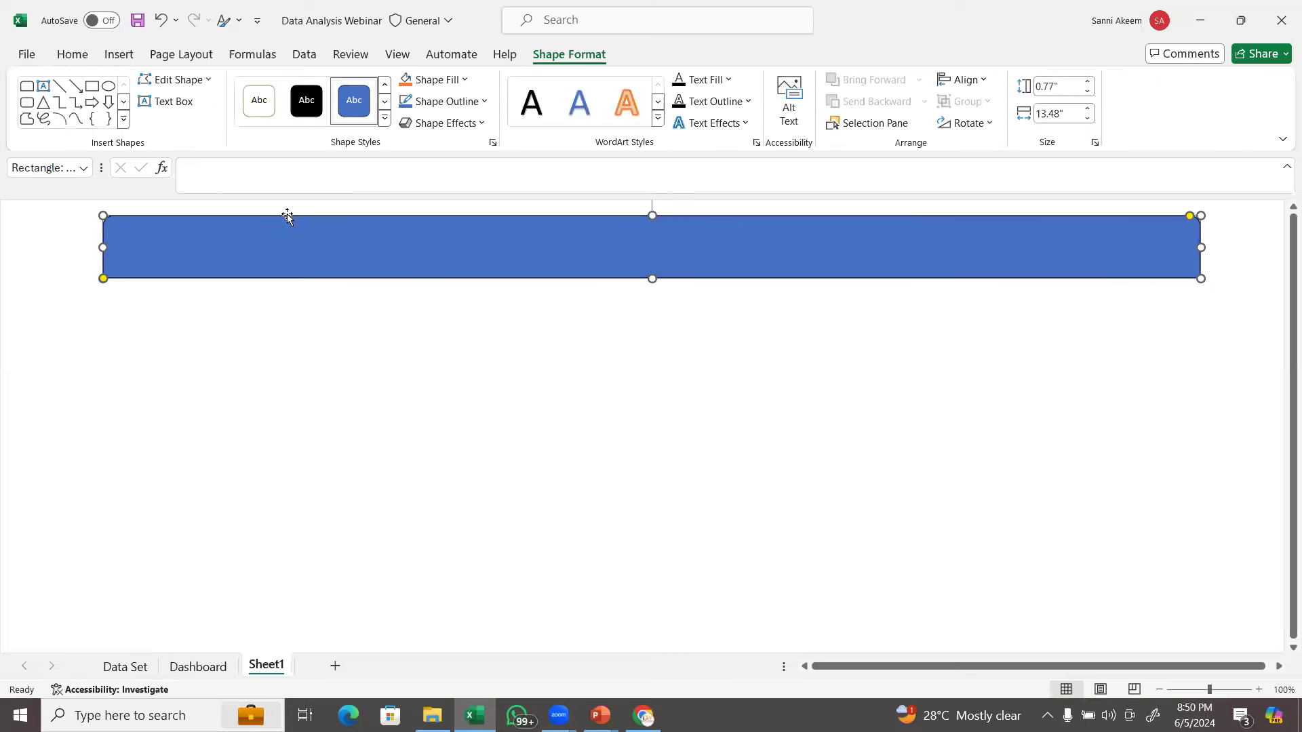
Draw a plain rectangle about 4.4" high and 13.48" wide, slightly overlapping the banner's lower edge and matching its width.
scroll(142, 89, "up", 9)
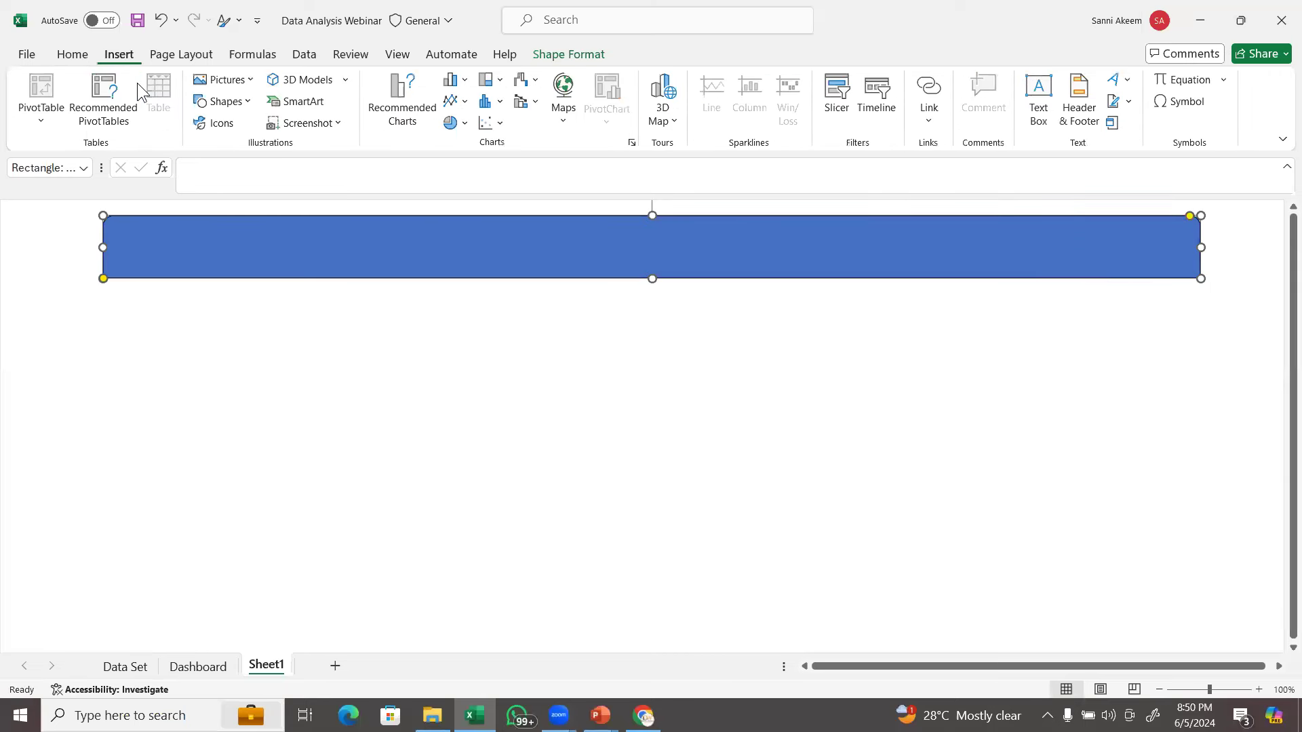
left_click(247, 103)
left_click(264, 146)
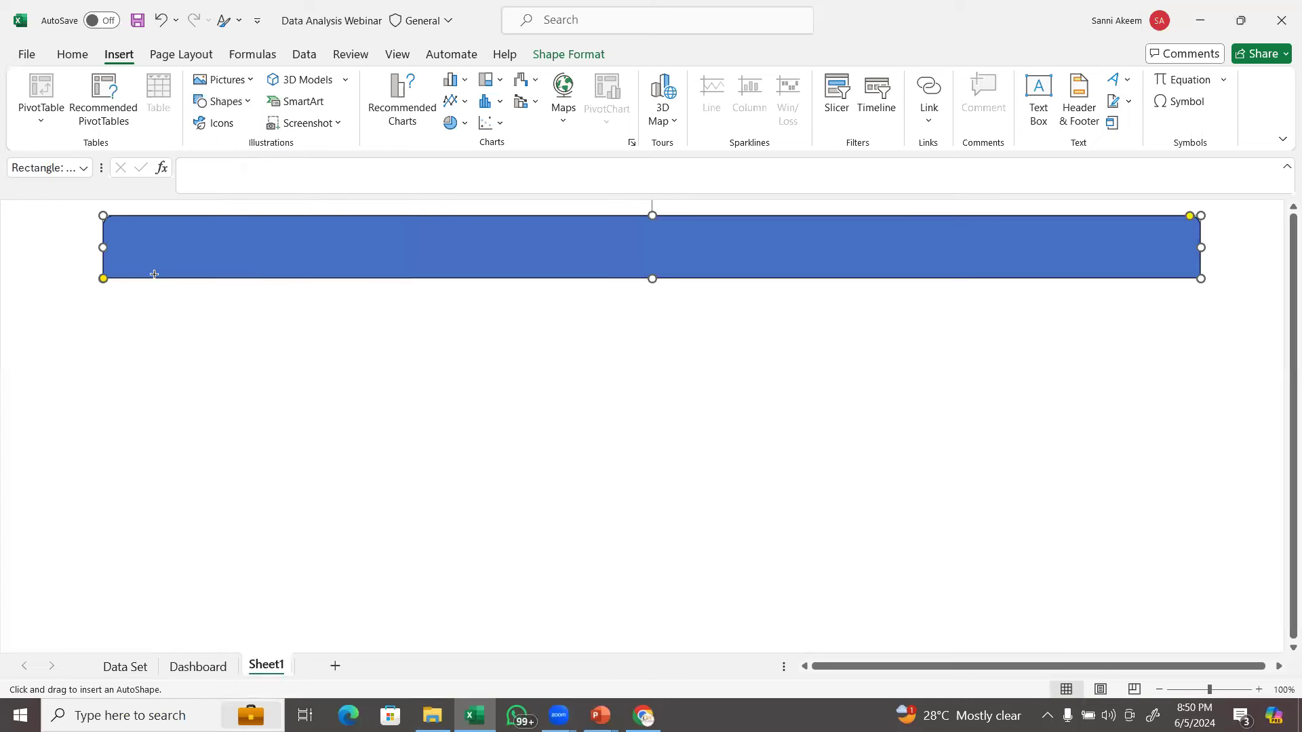
left_click_drag(103, 266, 1200, 625)
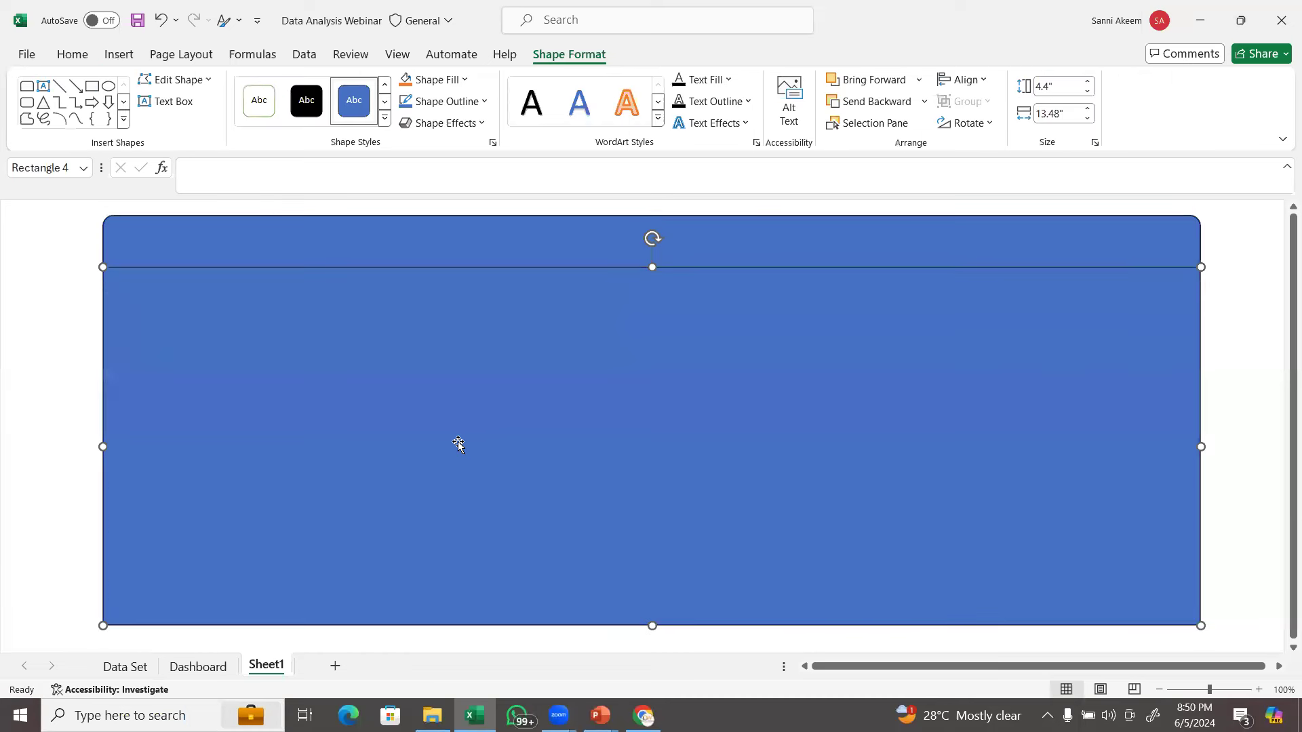
Fill the large rectangle with the lightest tint of Blue, Accent 1 and send it backward behind the banner.
left_click(439, 82)
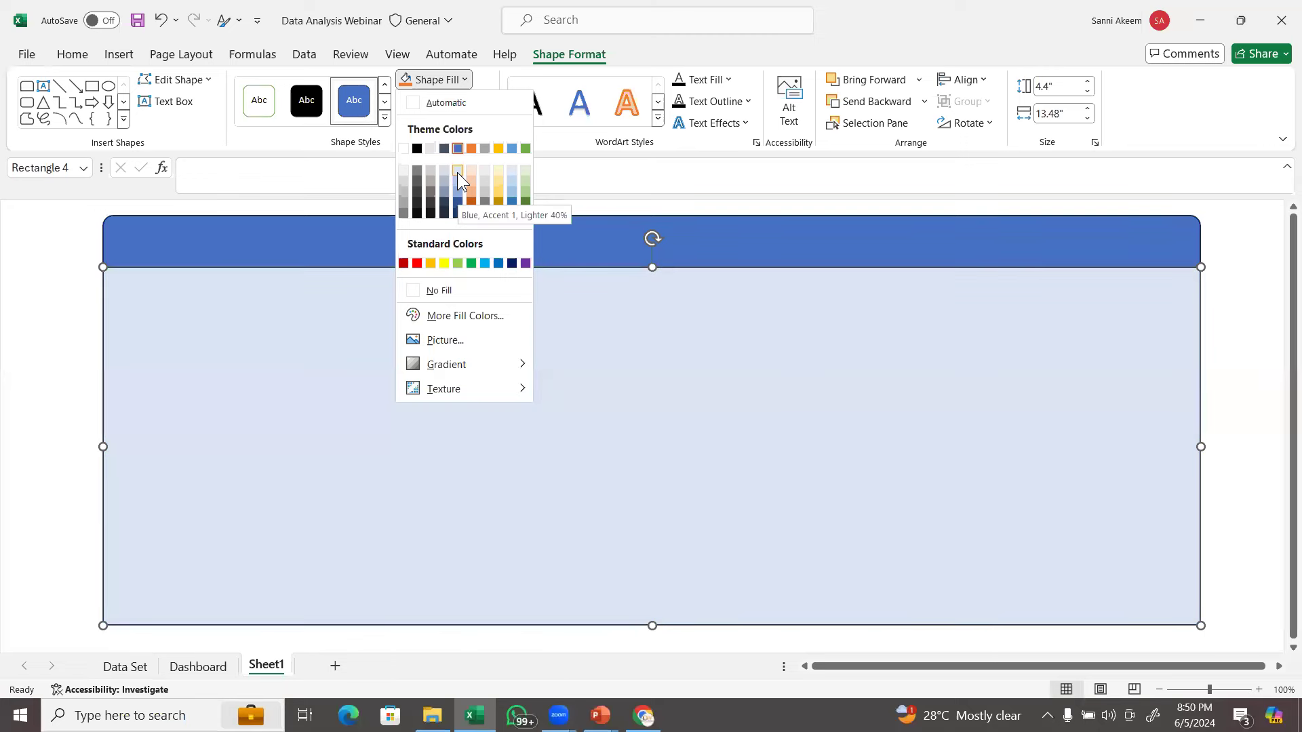
left_click(457, 172)
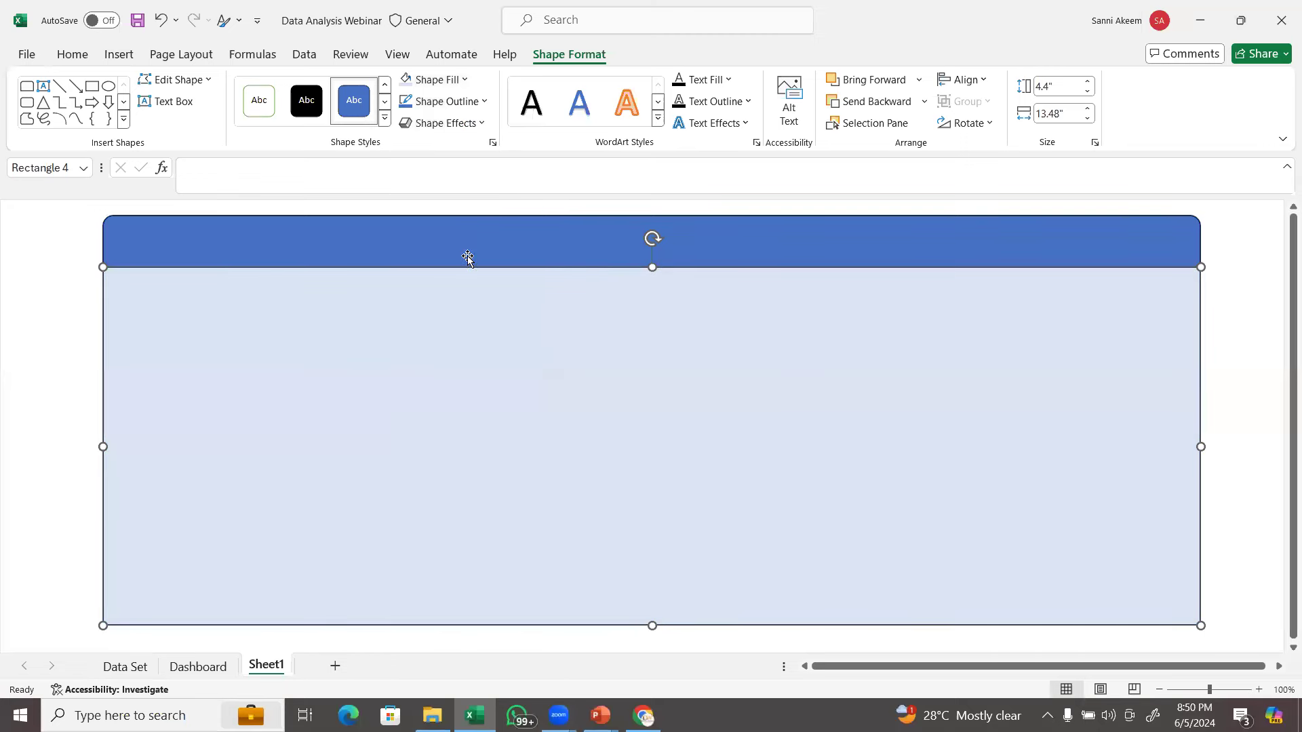
left_click(872, 103)
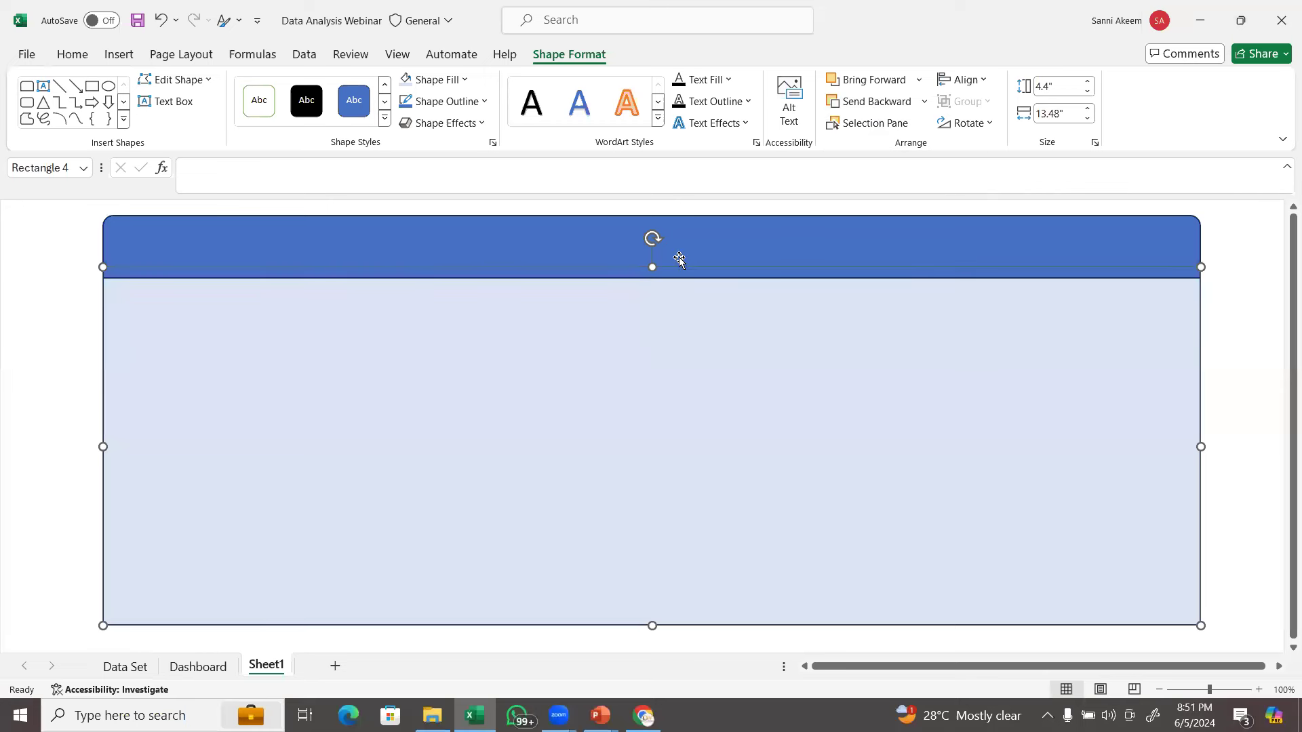
Inspect the banner and body shapes, compare them with the layout on the Dashboard sheet, and return to Sheet1.
left_click(451, 237)
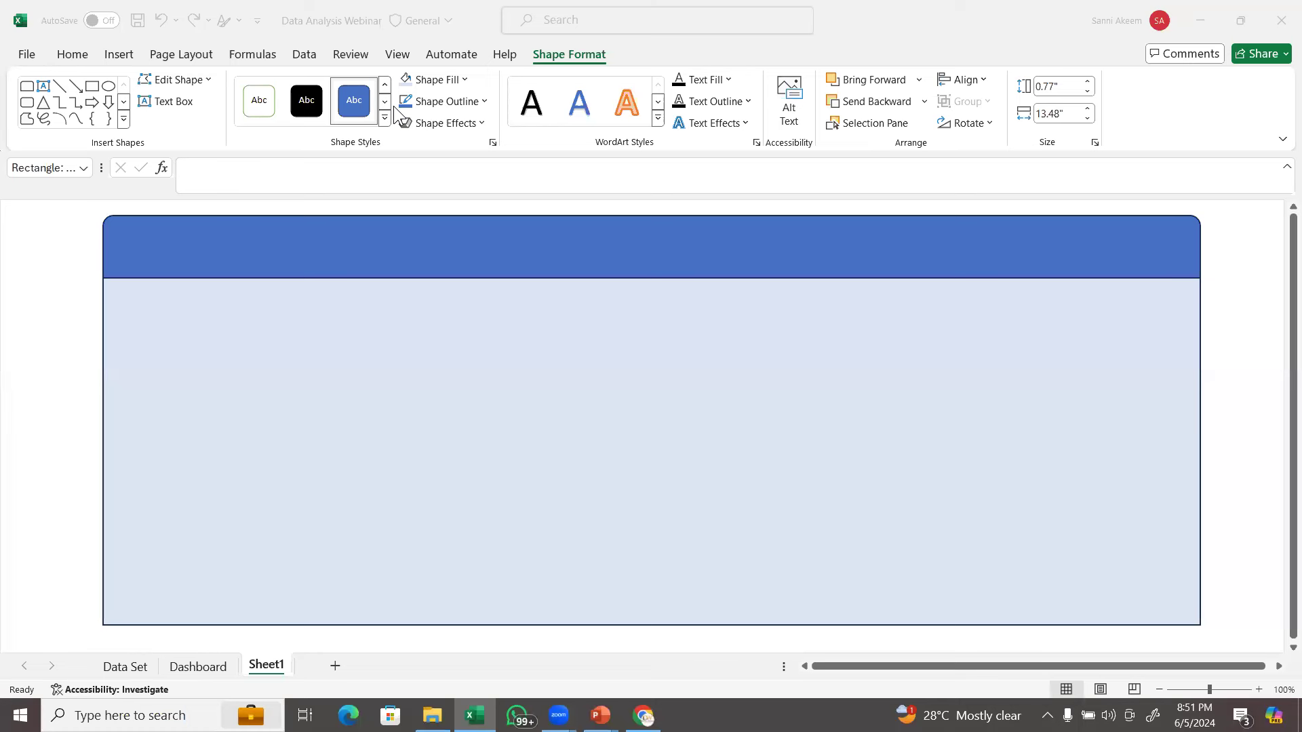
left_click(584, 60)
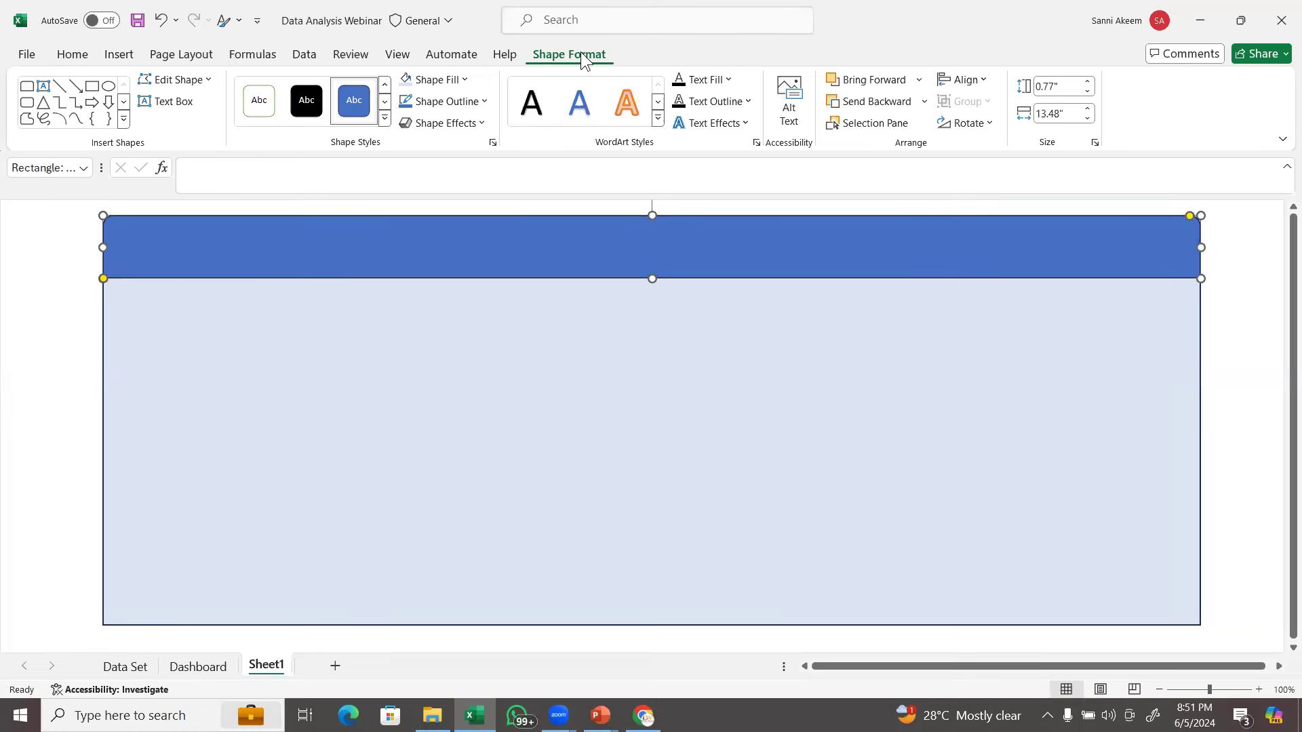
left_click(420, 380)
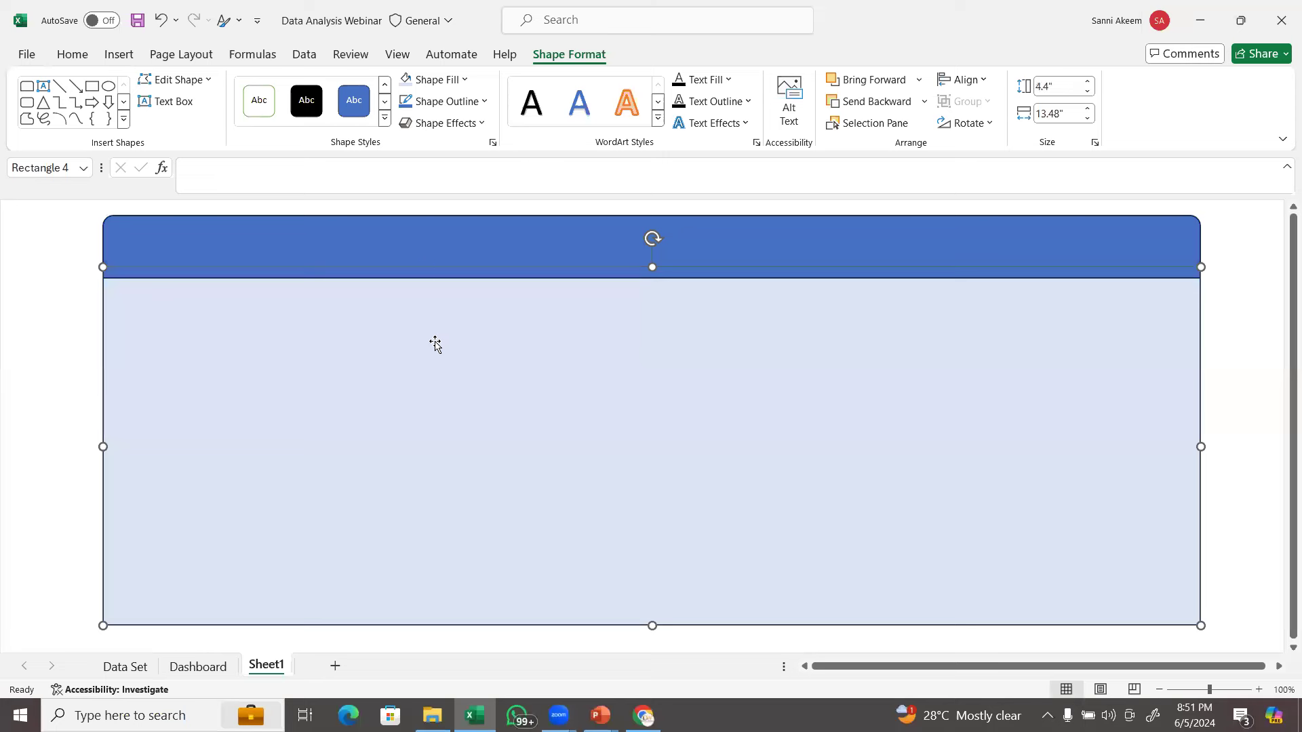
left_click(424, 260)
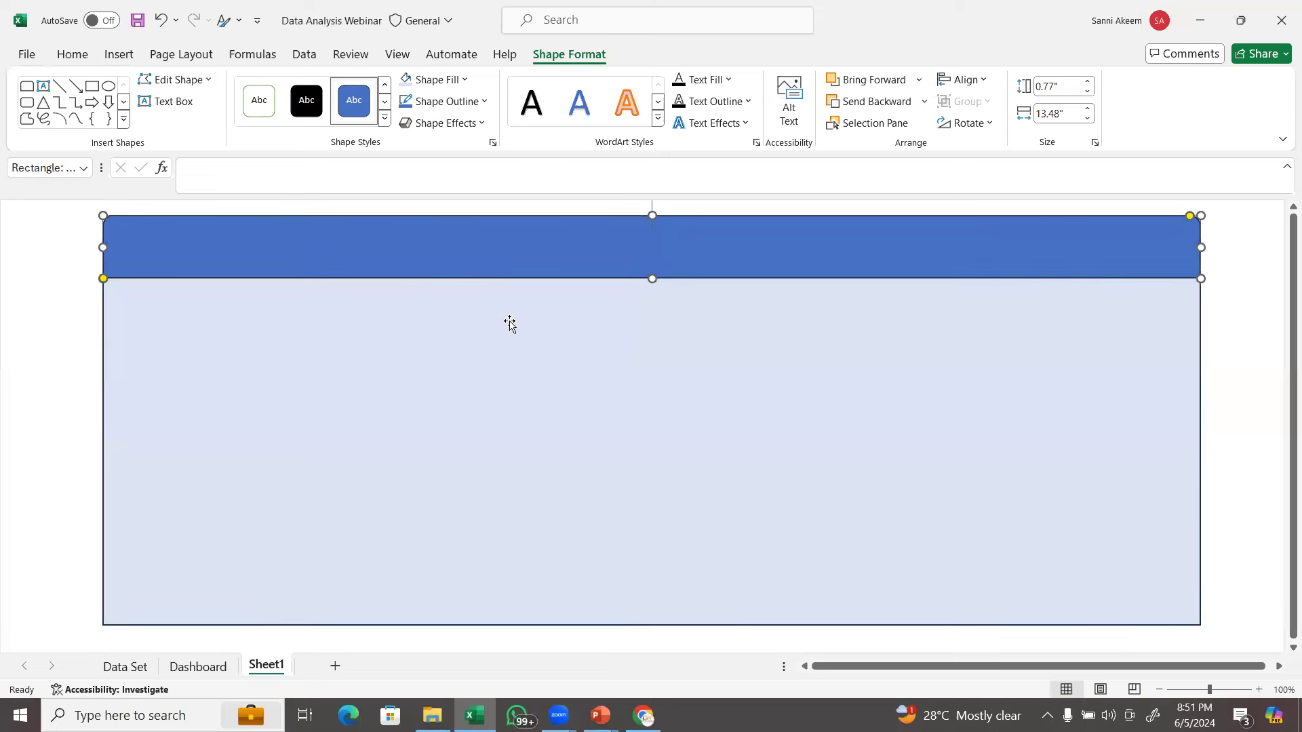
left_click(200, 668)
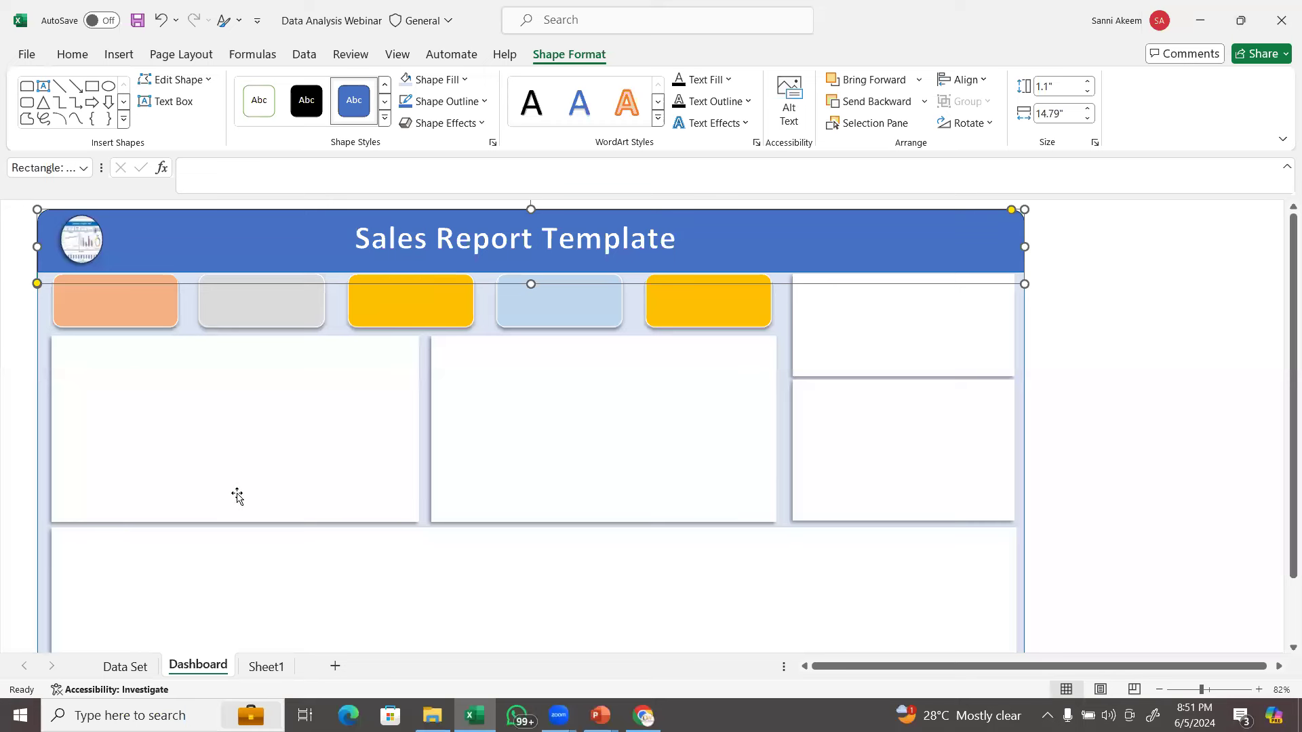
left_click(259, 675)
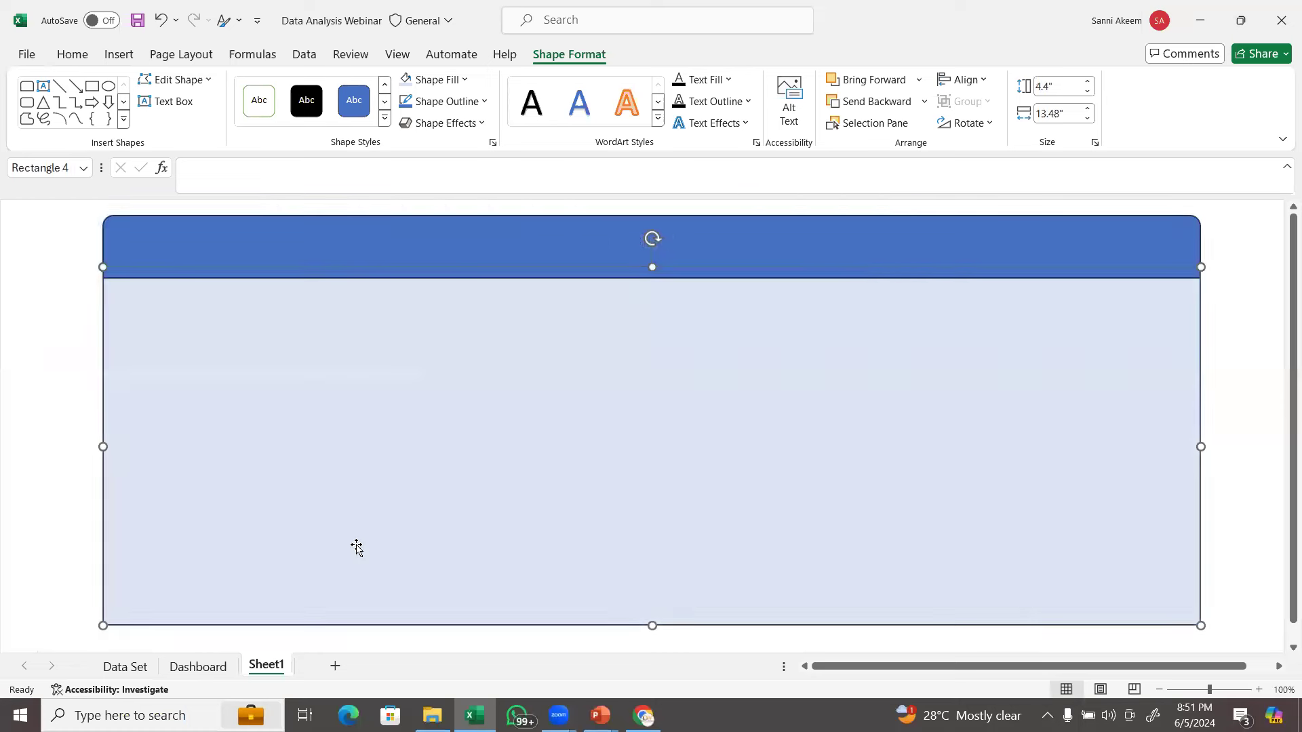
Draw a rounded rectangle about 0.68" high and 1.88" wide just below the banner's left end and fill it light orange.
left_click(532, 254)
left_click(517, 360)
left_click(118, 54)
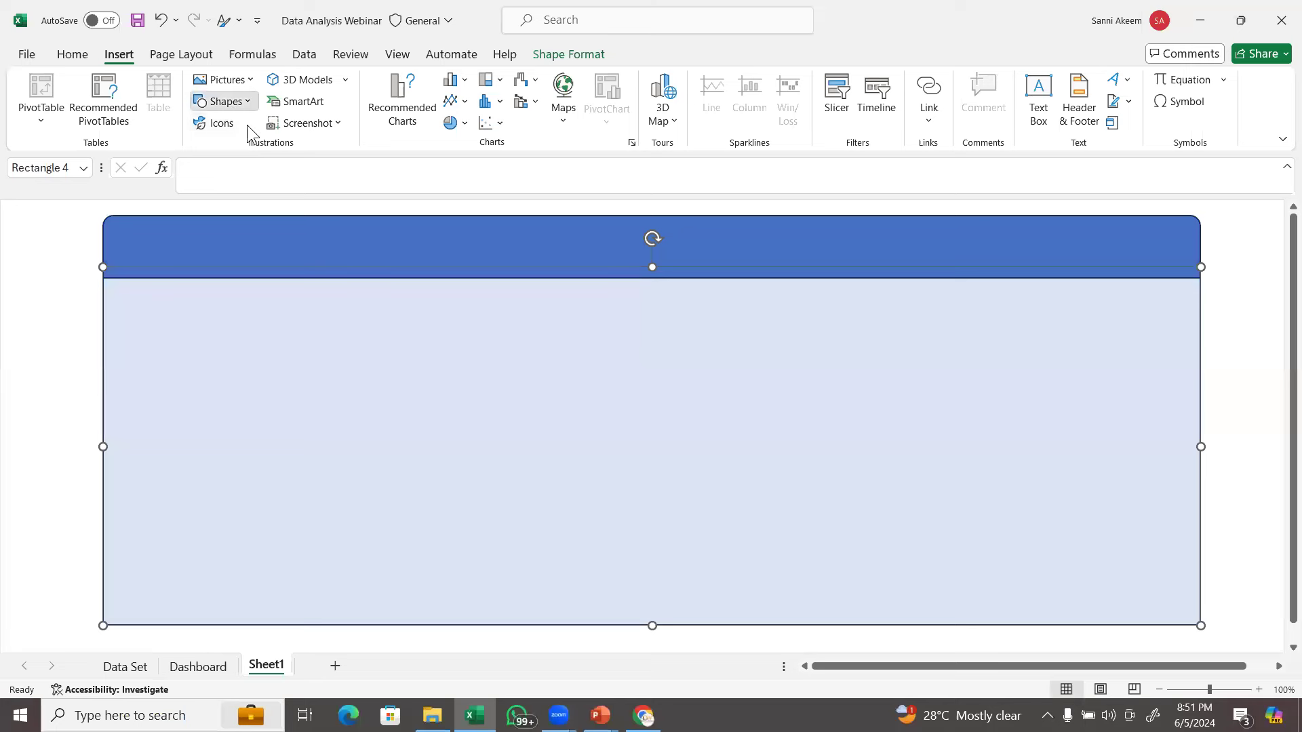
left_click(223, 102)
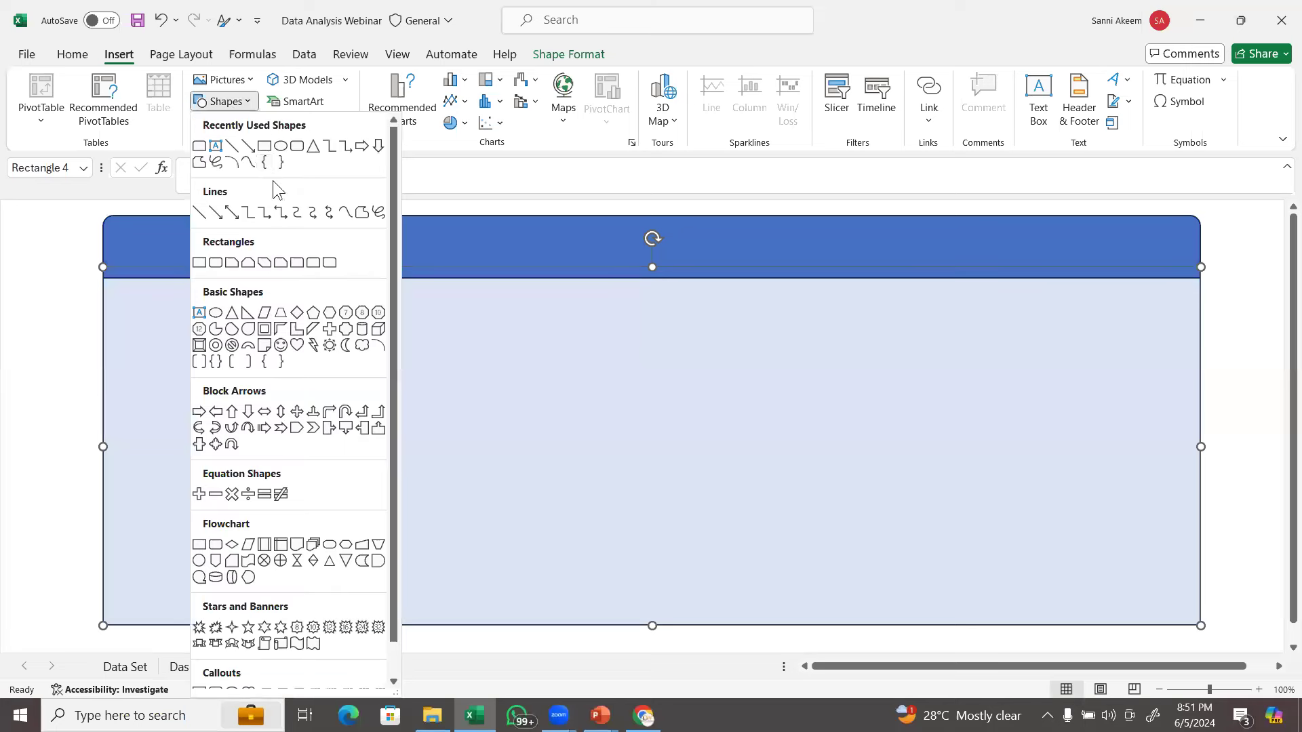
left_click(298, 150)
left_click_drag(156, 294, 257, 320)
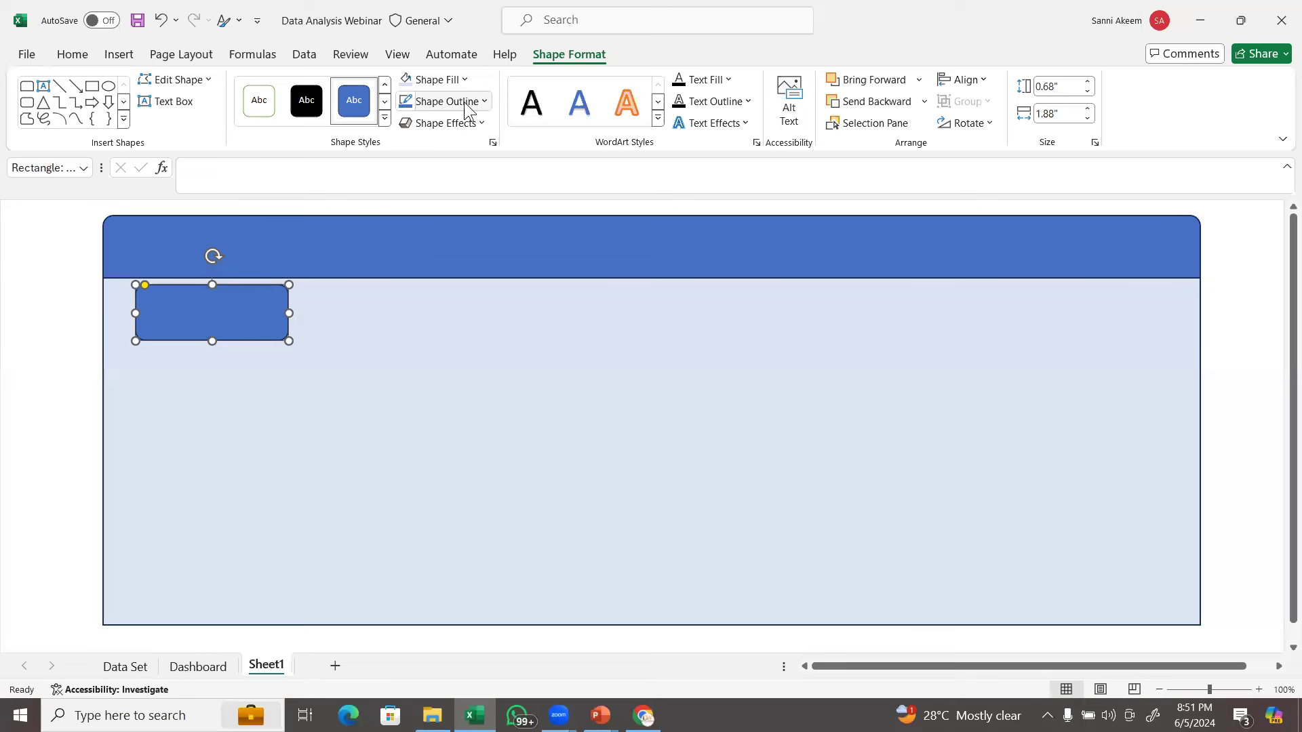
left_click(449, 80)
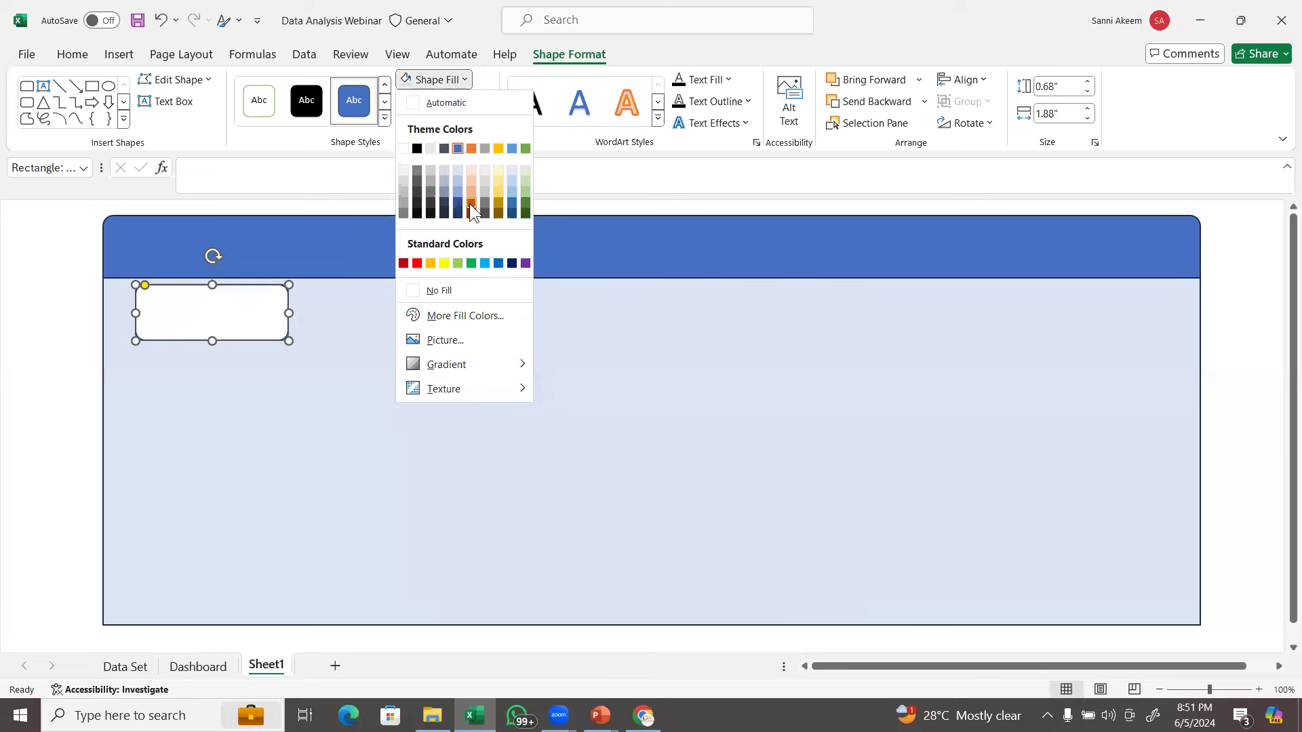
left_click(469, 177)
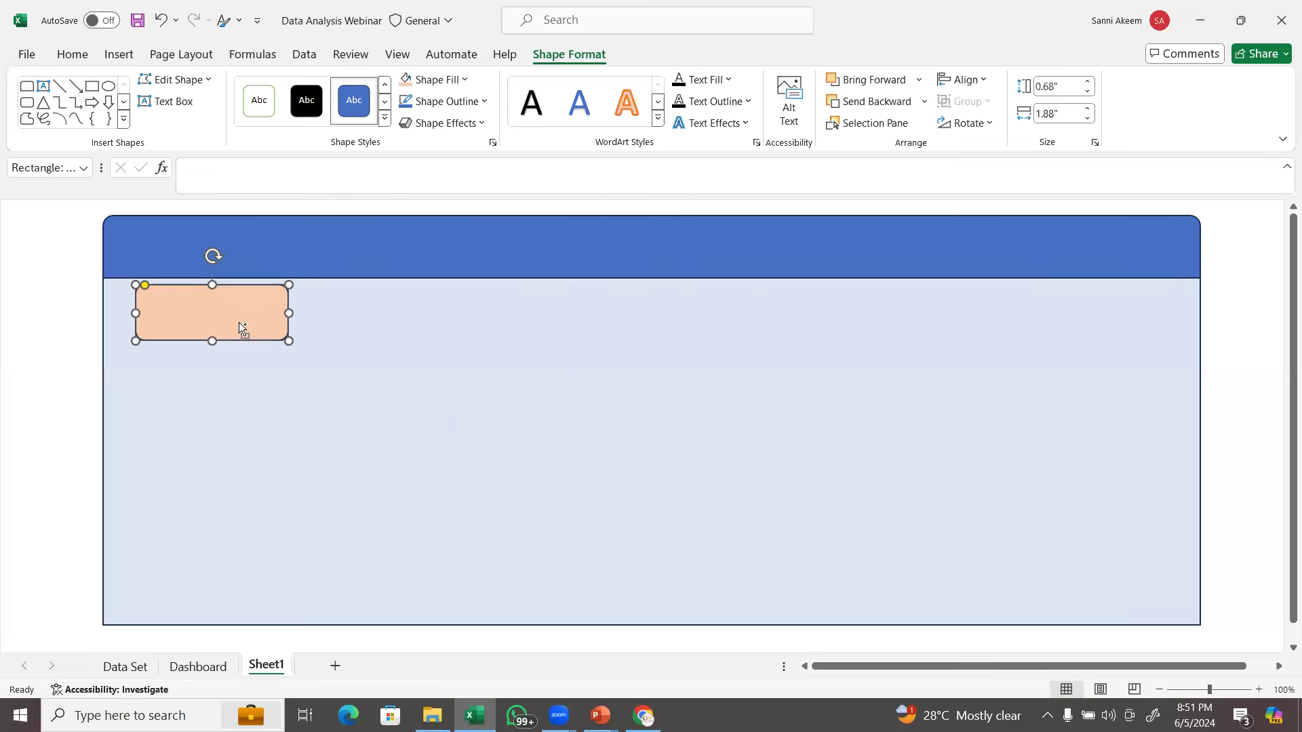
Duplicate the orange card twice to form a row of three evenly spaced cards below the banner.
key("ctrl+d")
left_click_drag(353, 321, 422, 319)
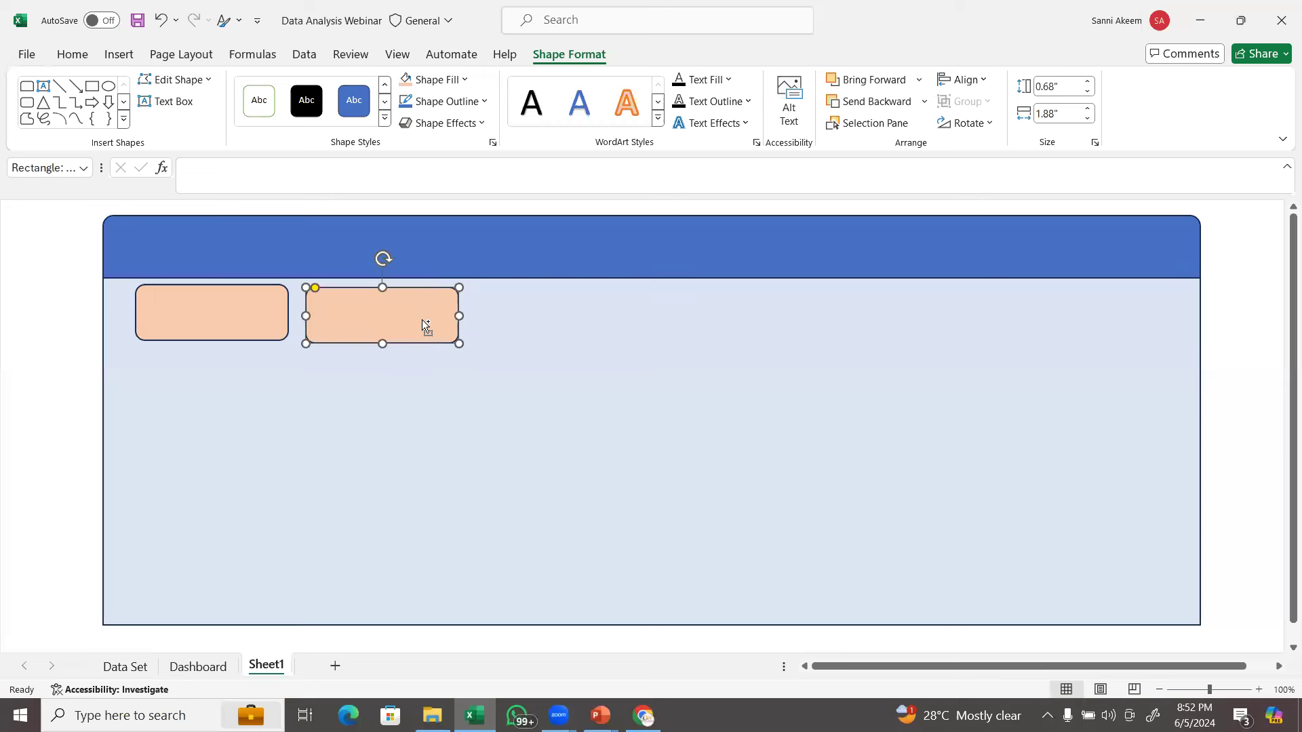
key("ctrl+d")
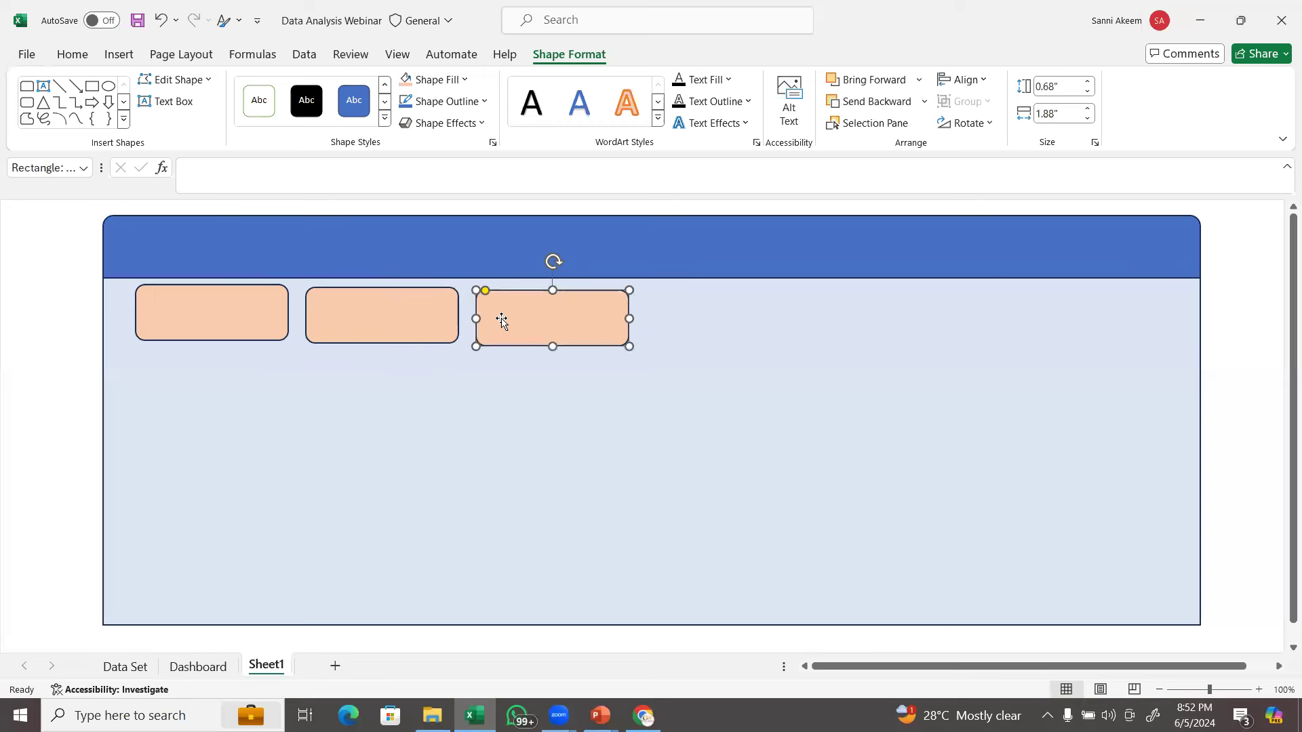
Draw a plain rectangle about 2.03" high and 4.34" wide beneath the first two orange cards.
left_click(451, 379)
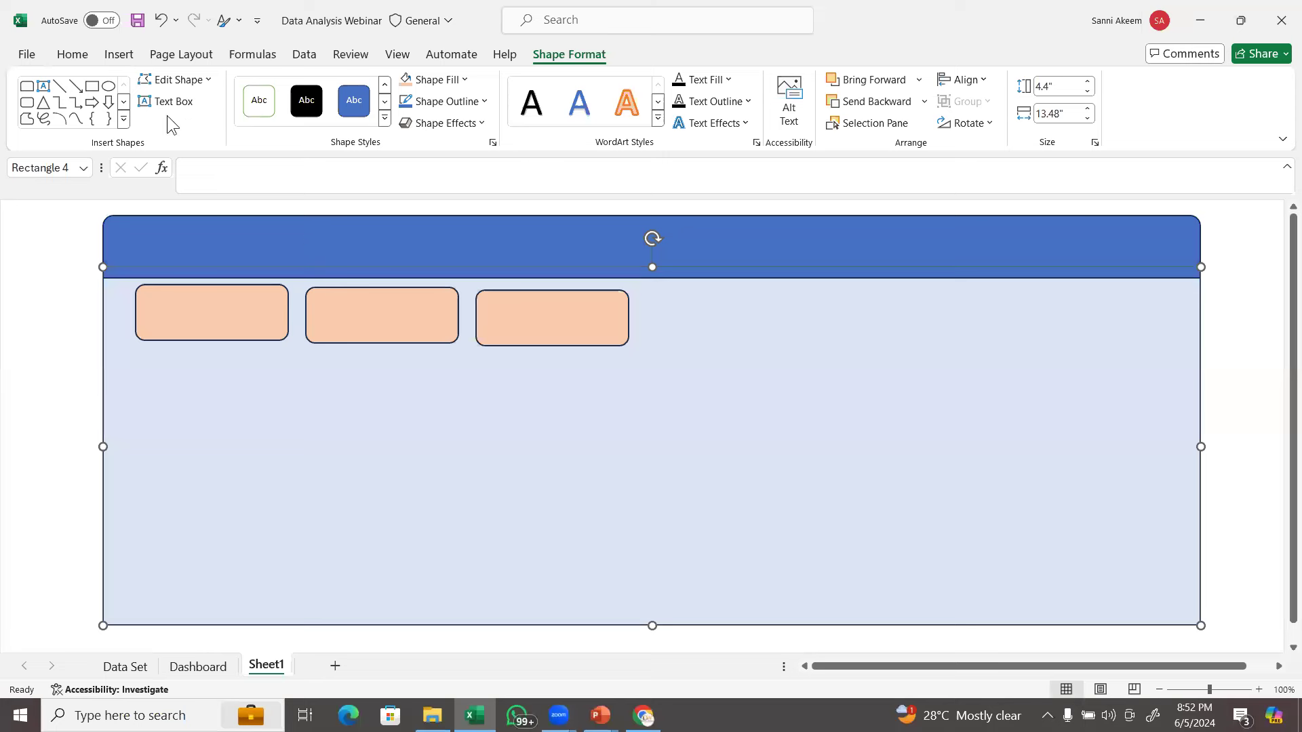
left_click(118, 54)
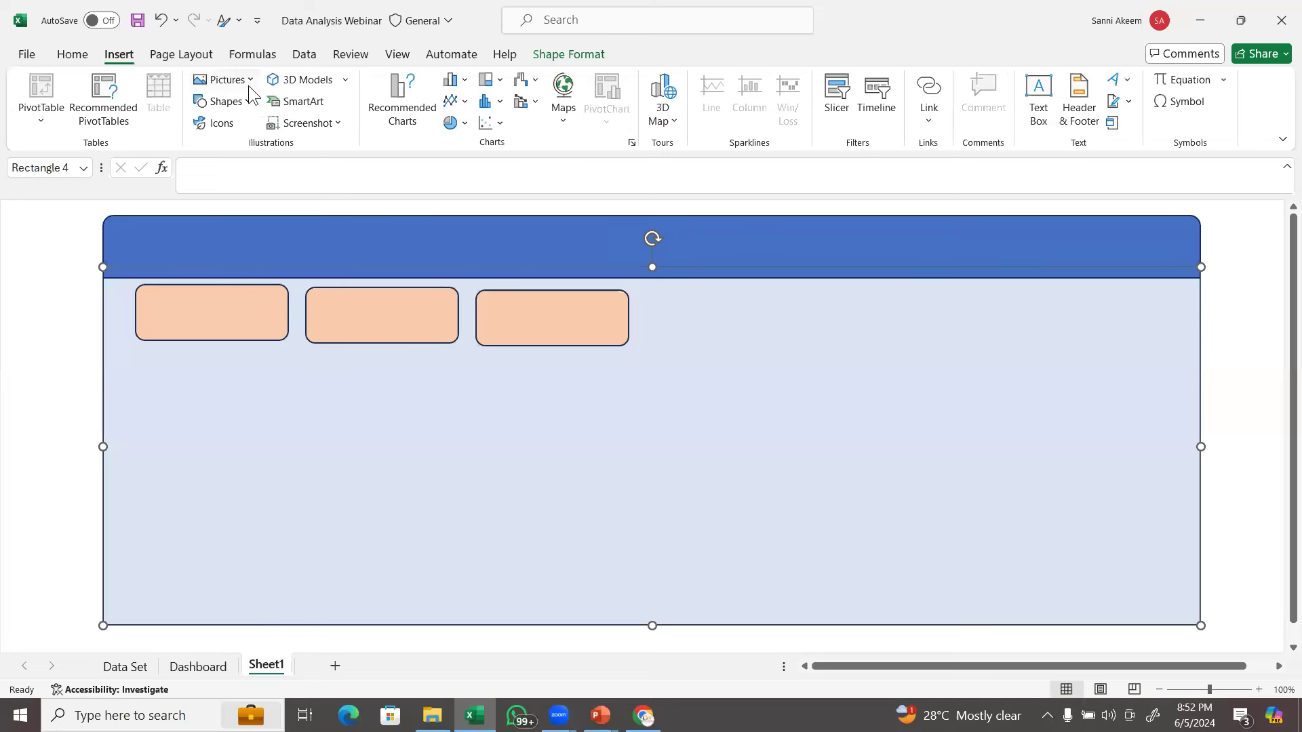
left_click(242, 108)
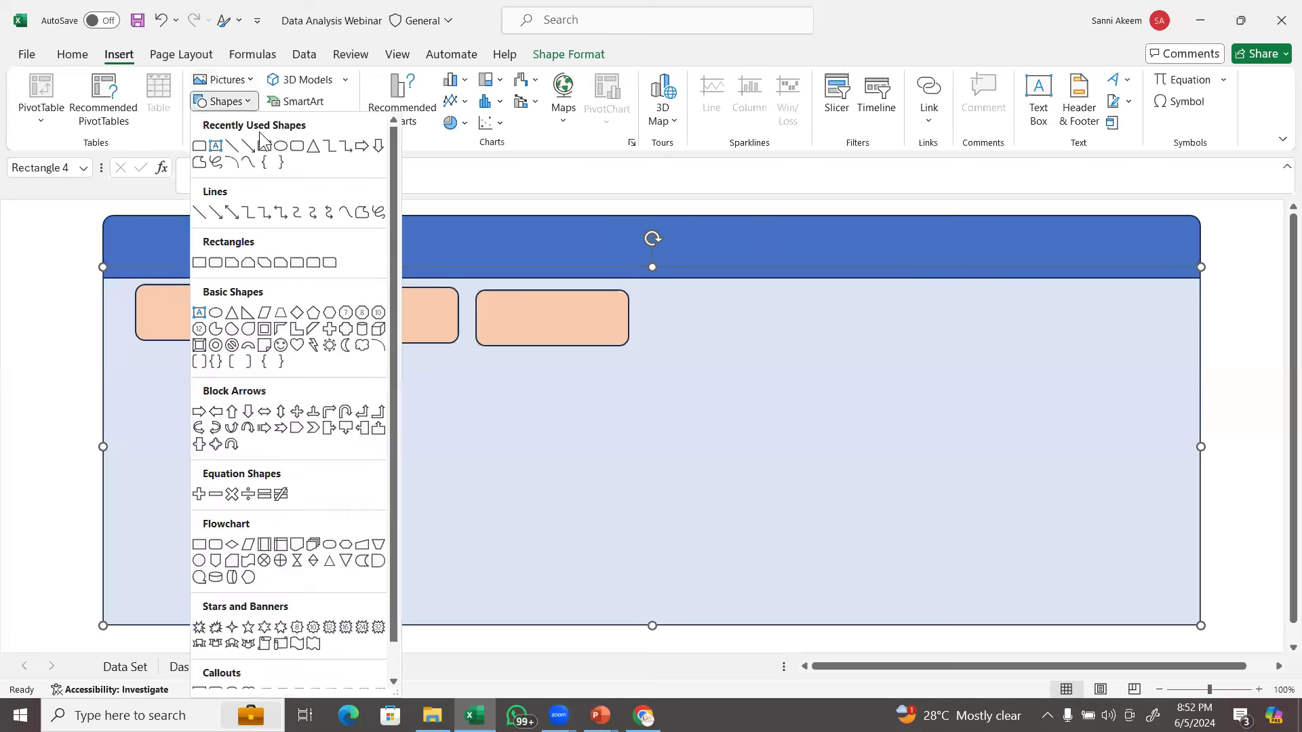
left_click(265, 143)
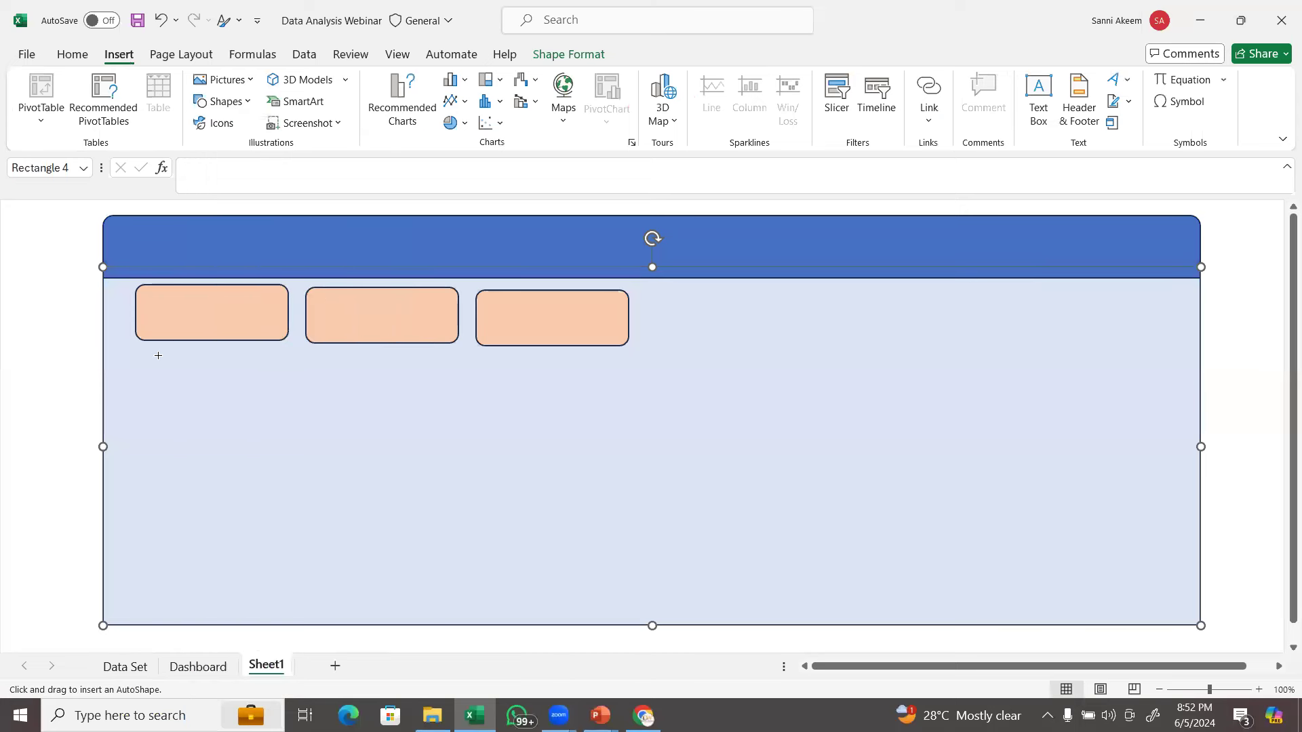
left_click_drag(146, 357, 501, 523)
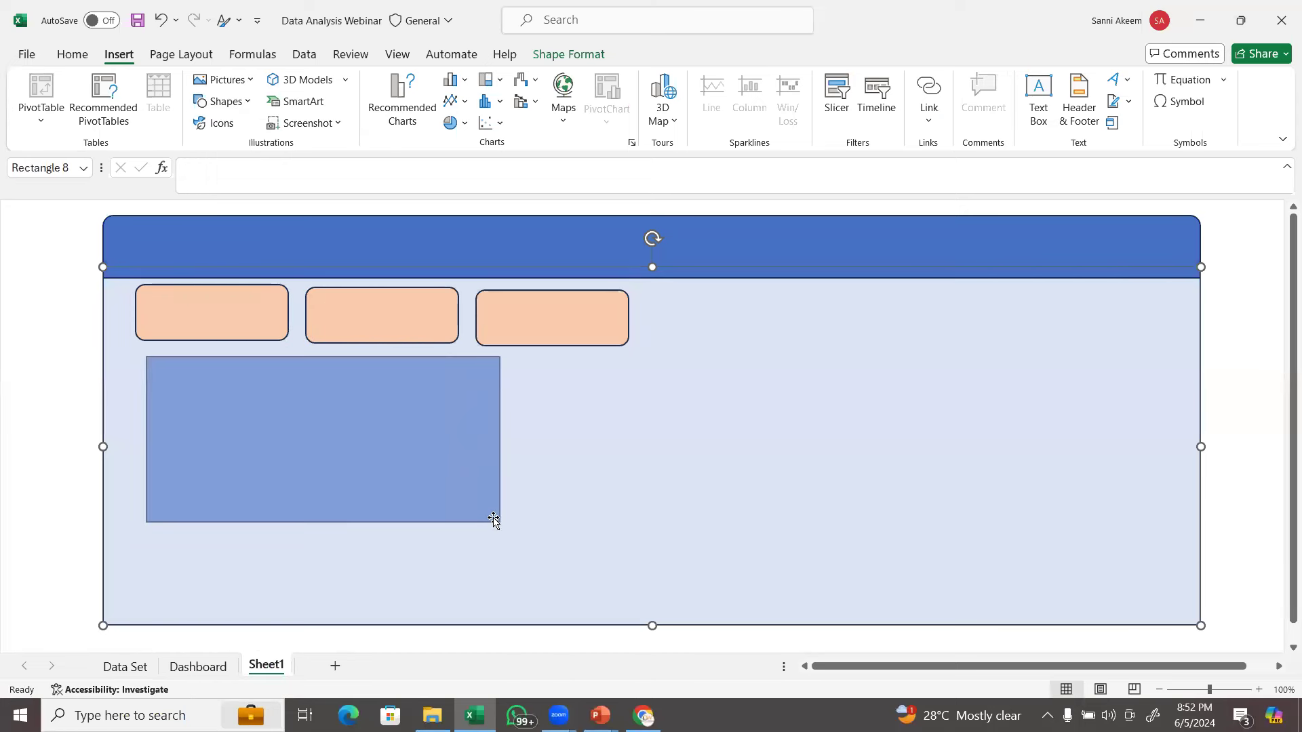
Check the panel layout on the Dashboard sheet and browse the shadow and glow effects for Sheet1's new rectangle.
left_click(198, 666)
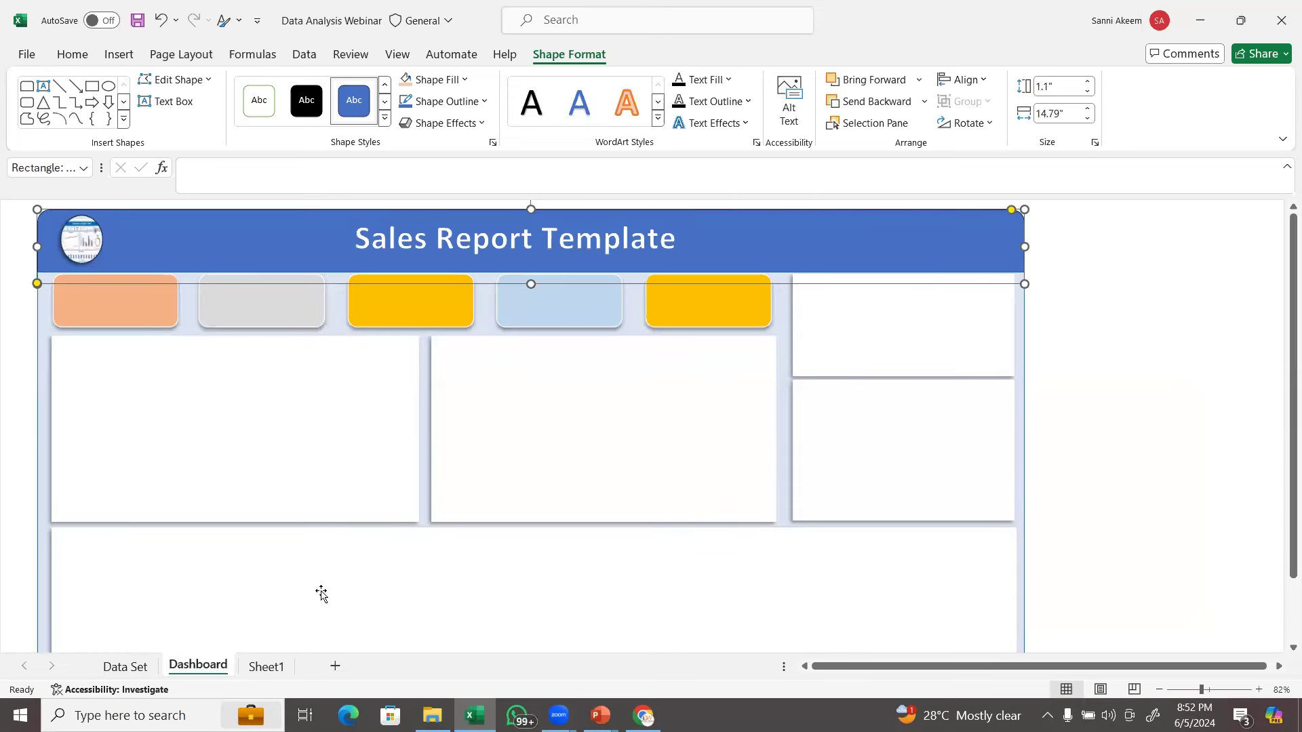
left_click(264, 668)
left_click(471, 126)
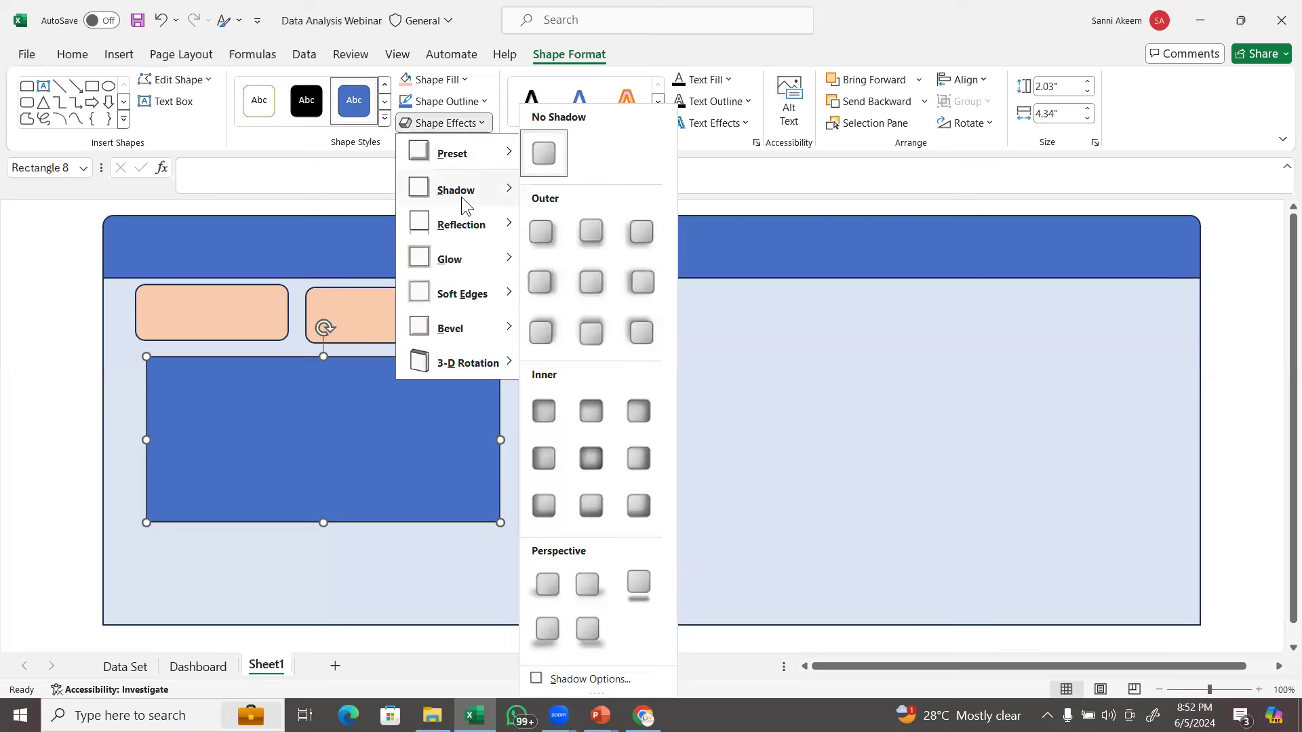
mouse_move(430, 264)
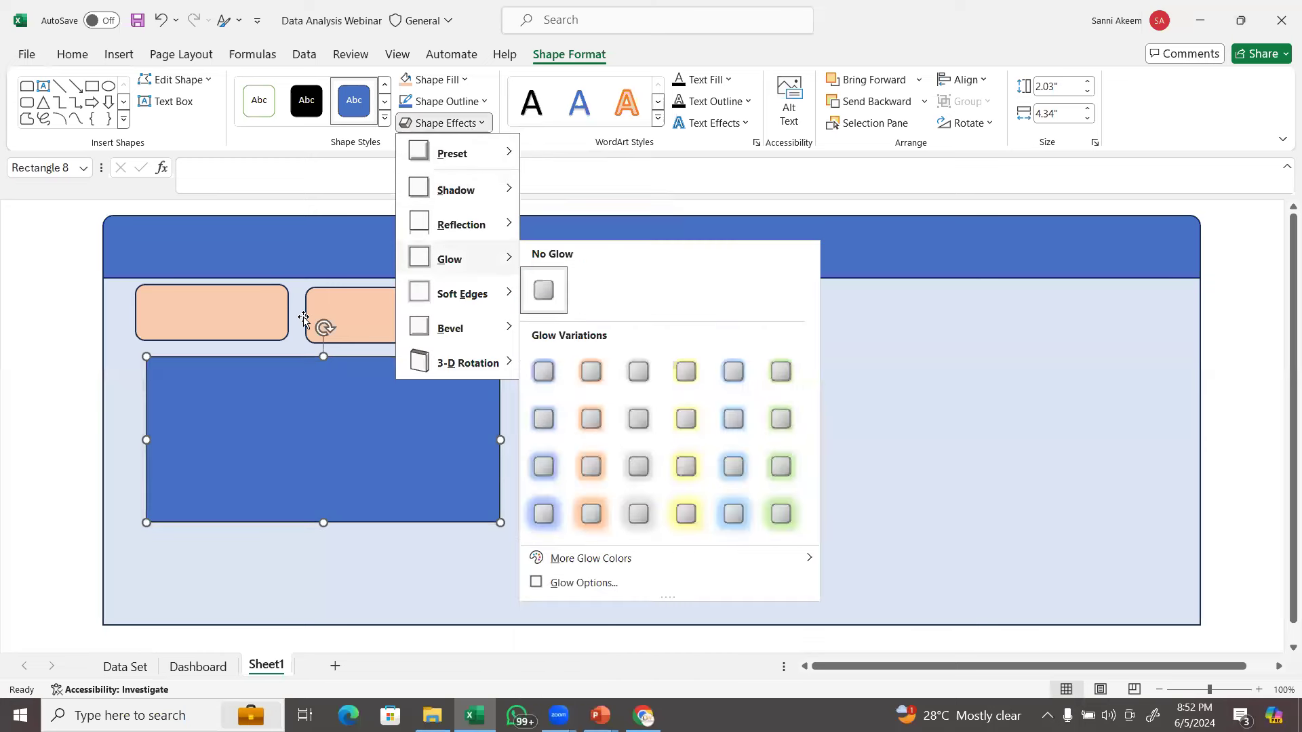
Set the outline of the first orange card to white.
left_click(269, 320)
left_click(269, 320)
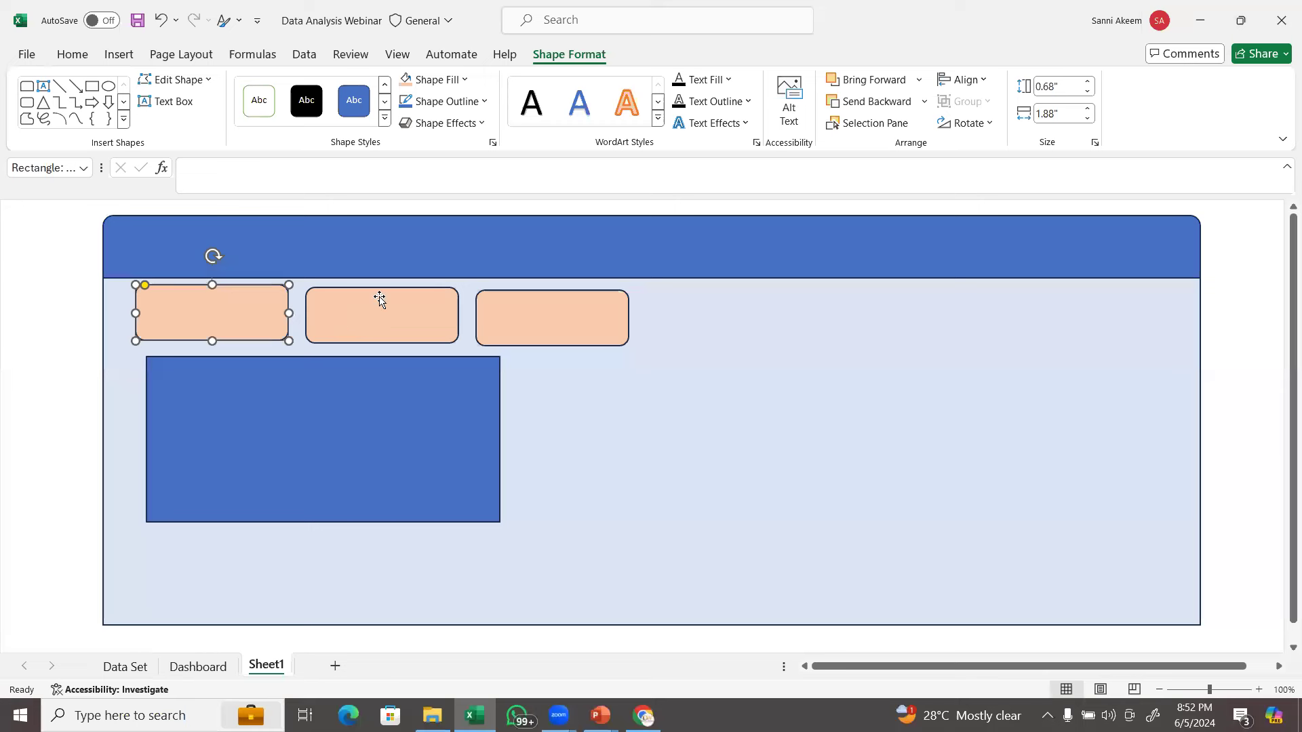
left_click(453, 108)
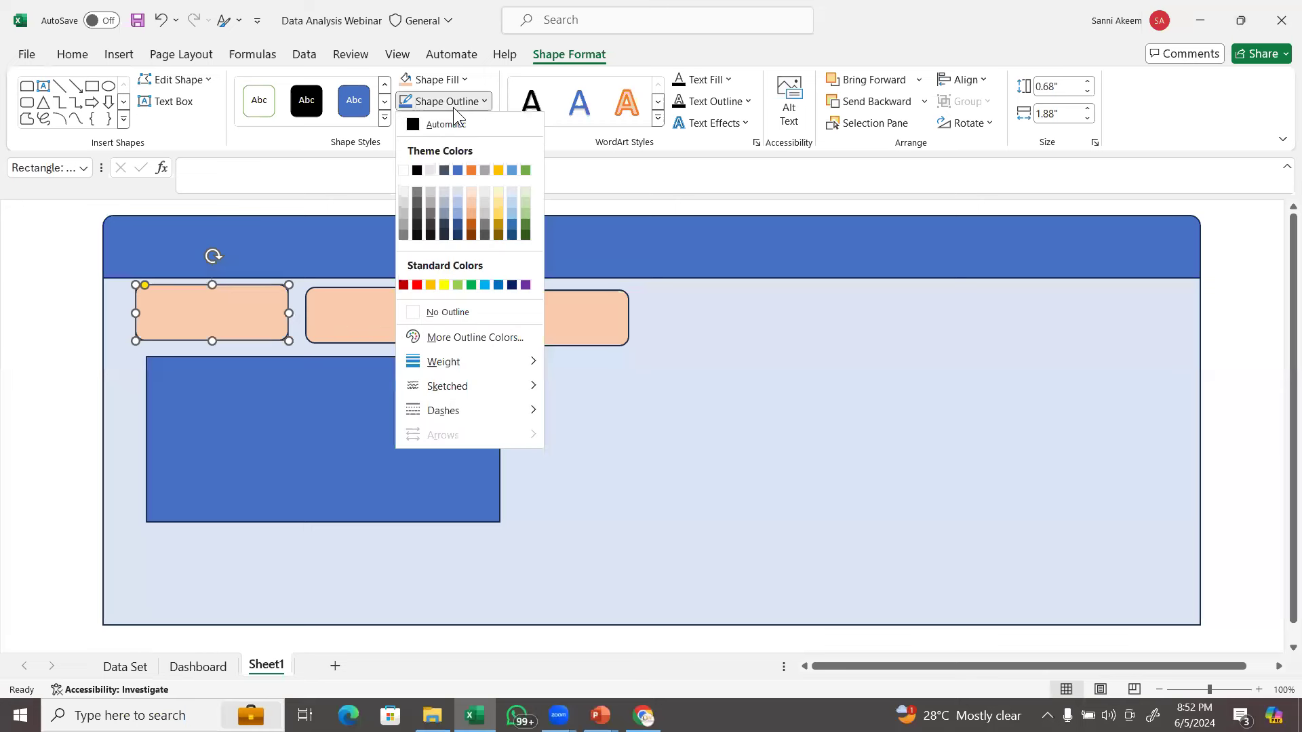
left_click(402, 171)
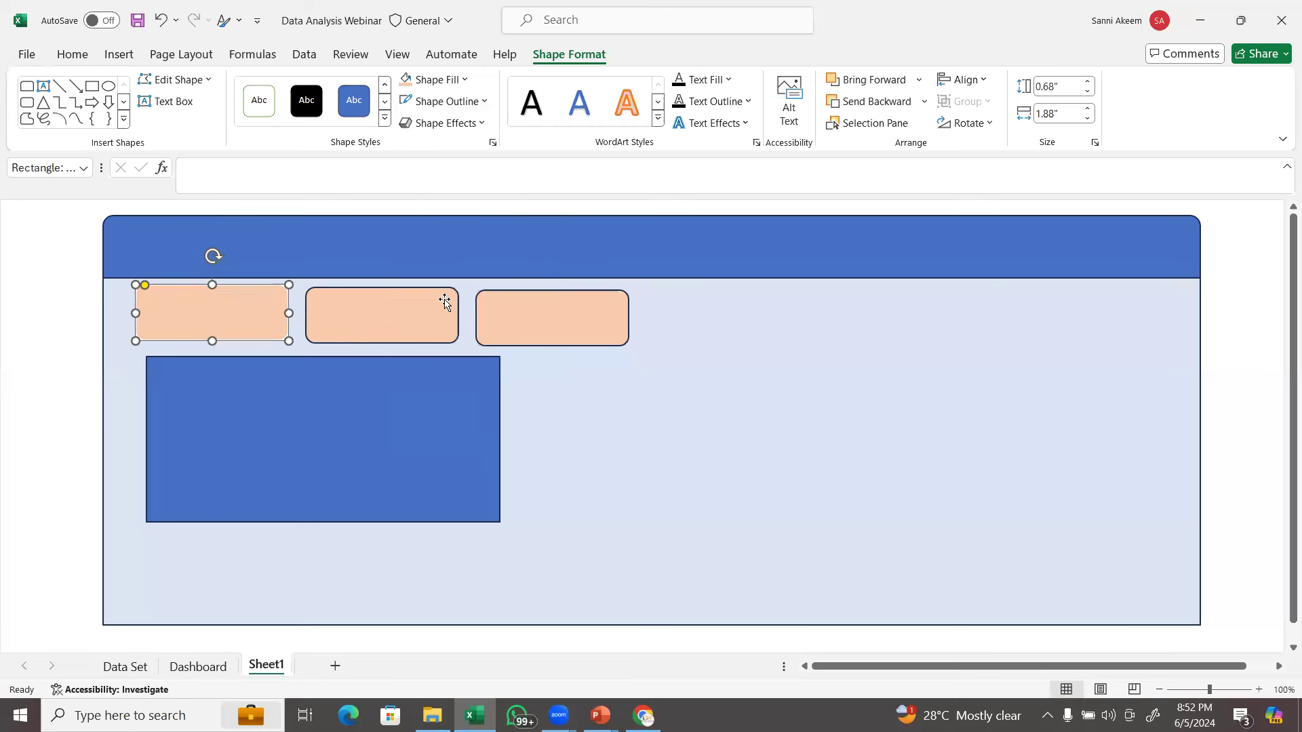
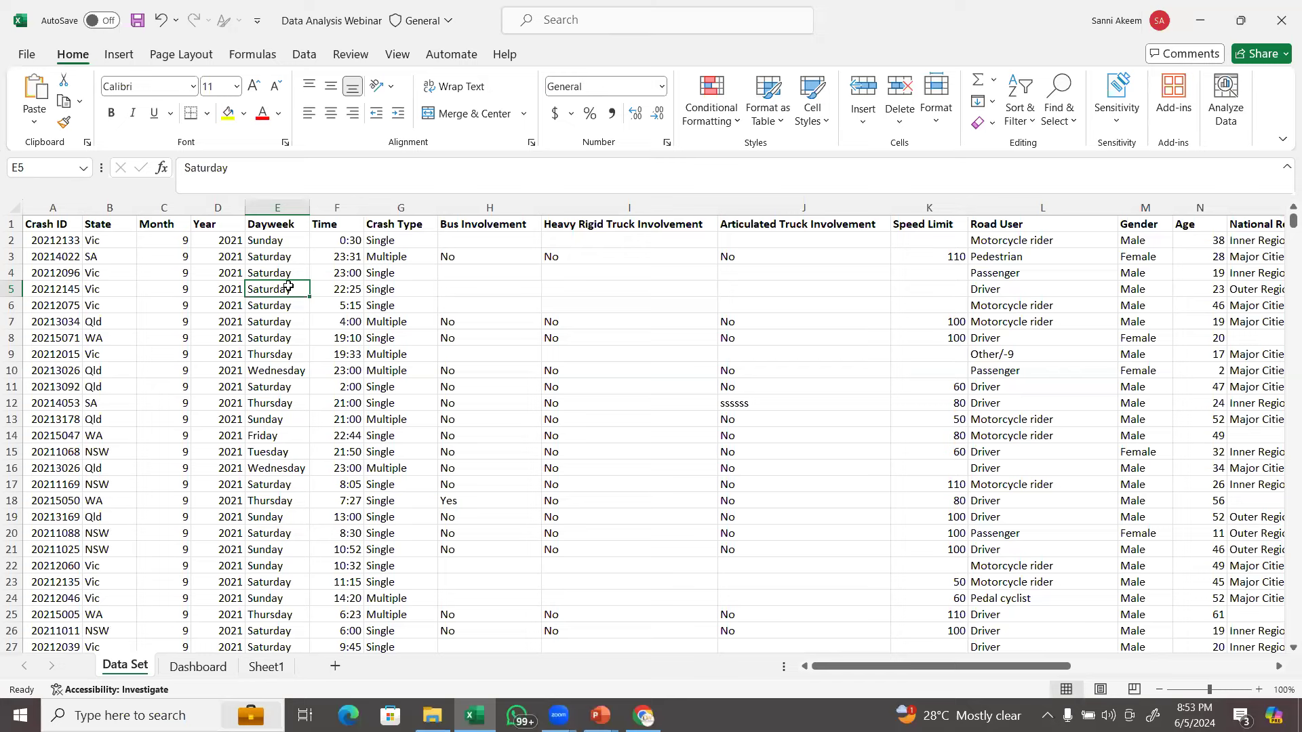
Add a blank worksheet after the Data Set sheet and select its columns A through E one at a time.
left_click(367, 259)
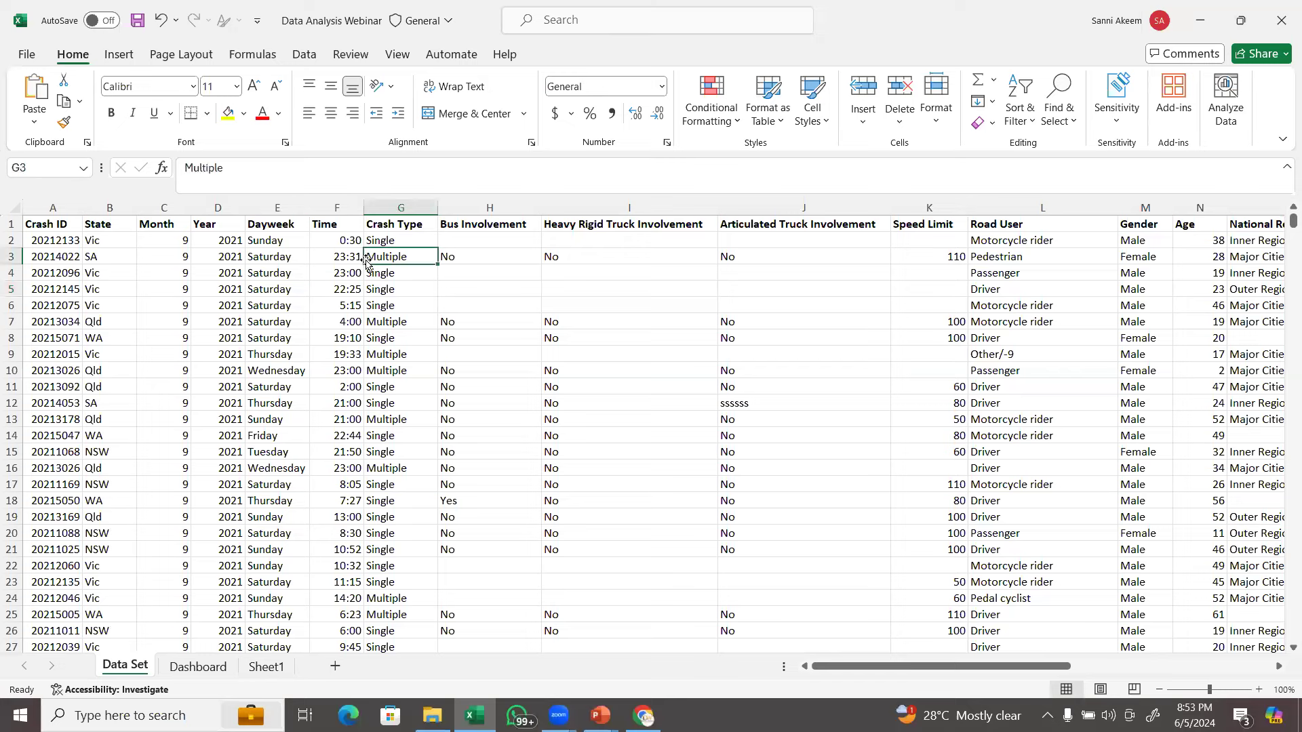
left_click(451, 262)
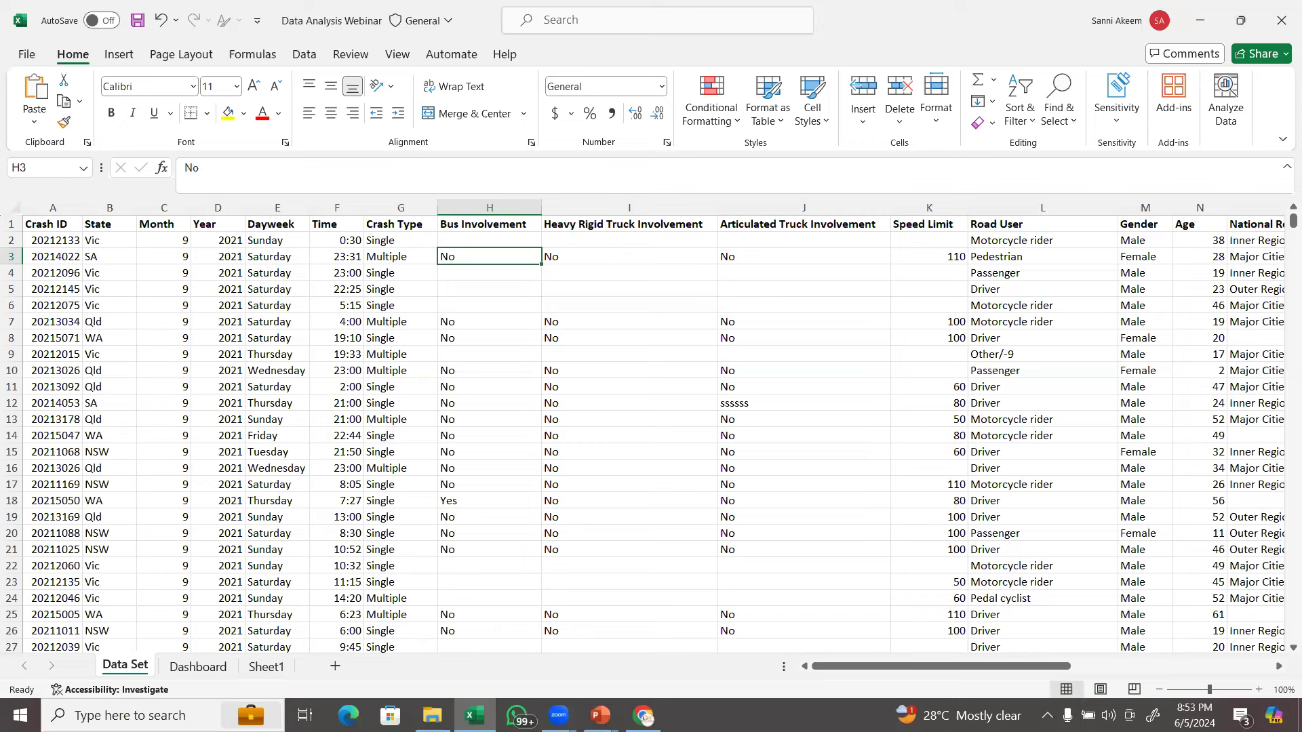
double_click(337, 668)
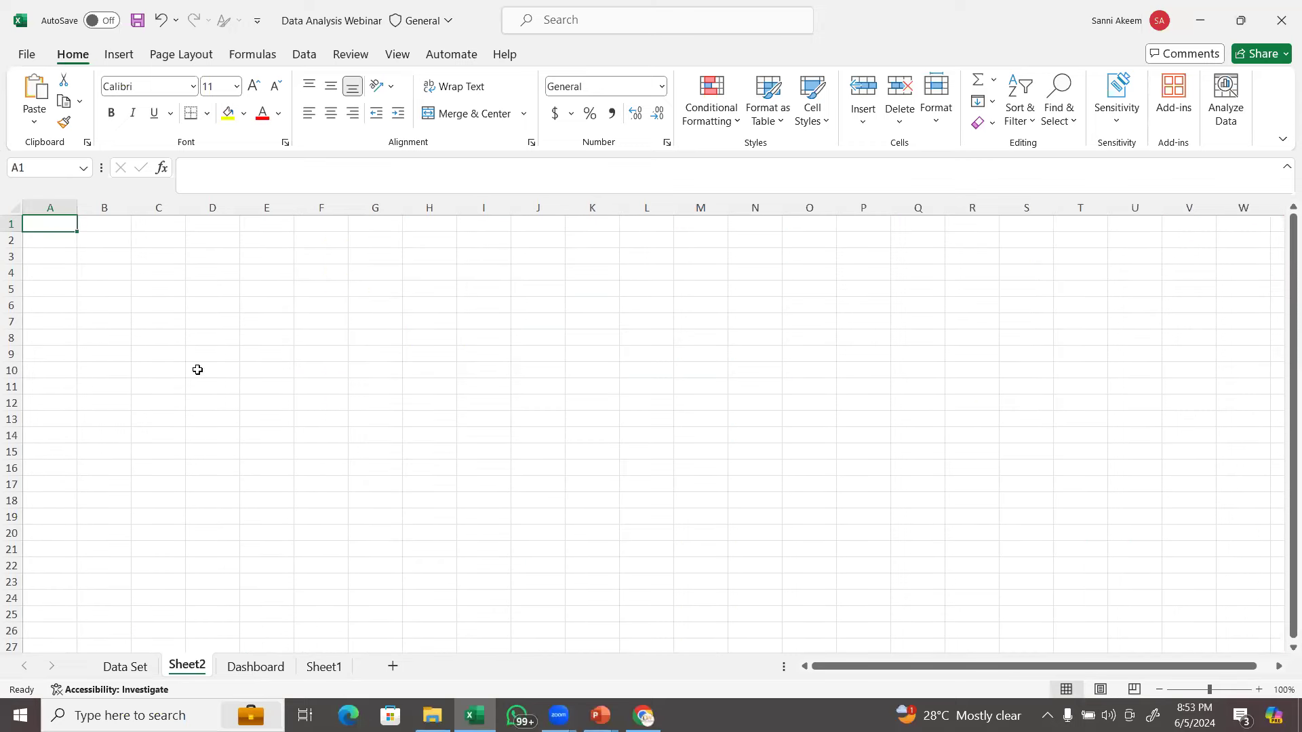
left_click(49, 208)
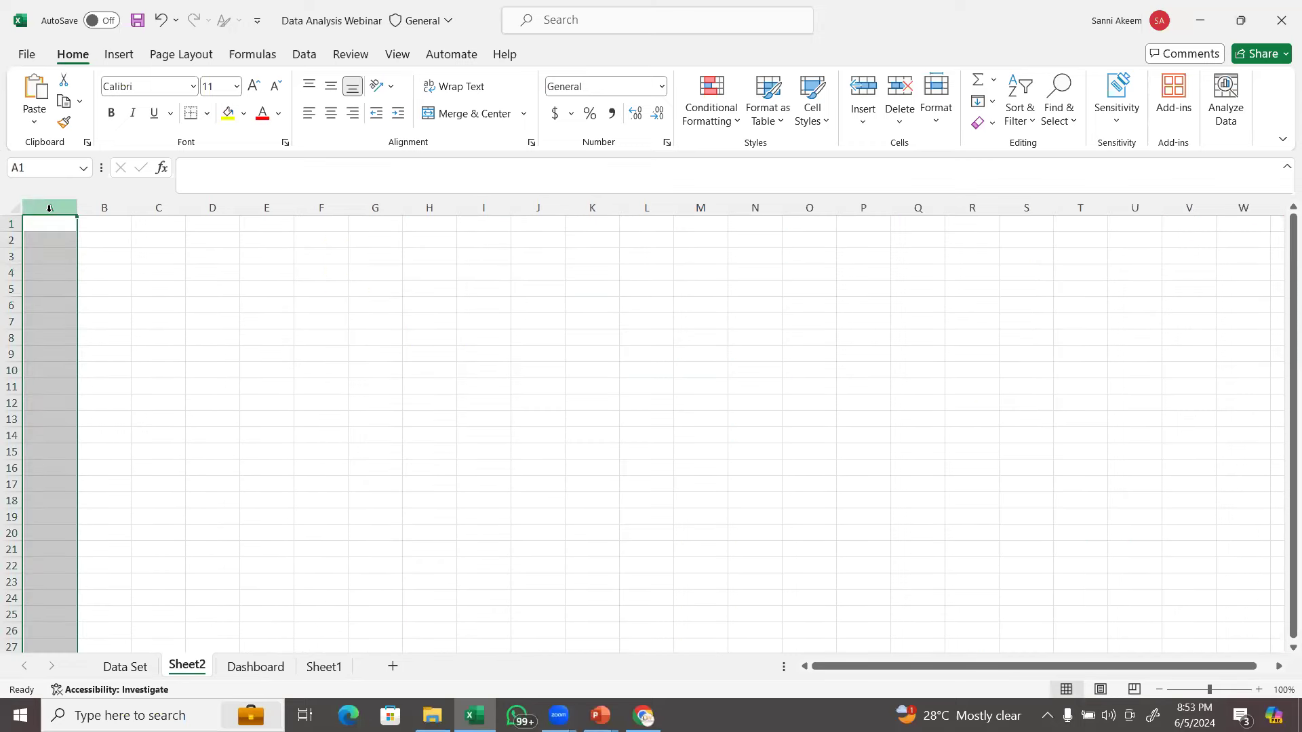
left_click(103, 207)
left_click(49, 207)
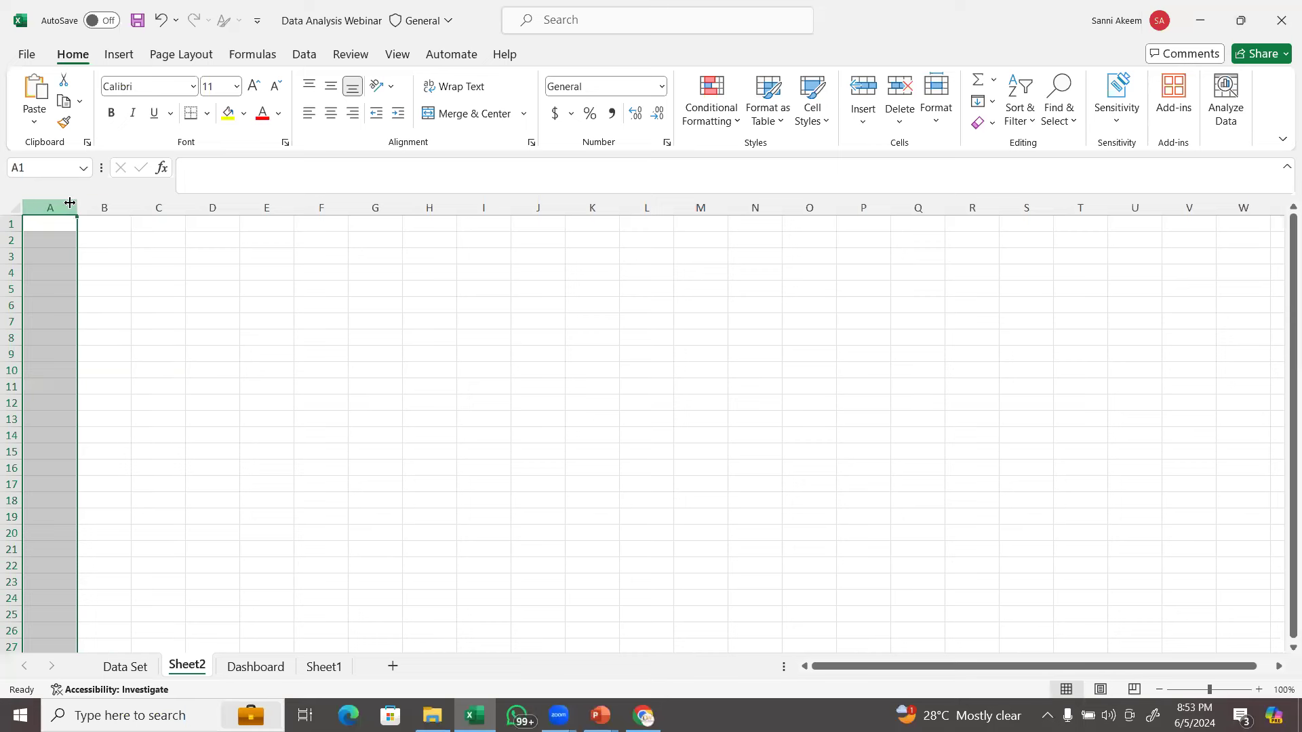
left_click(103, 208)
left_click(150, 205)
left_click(218, 206)
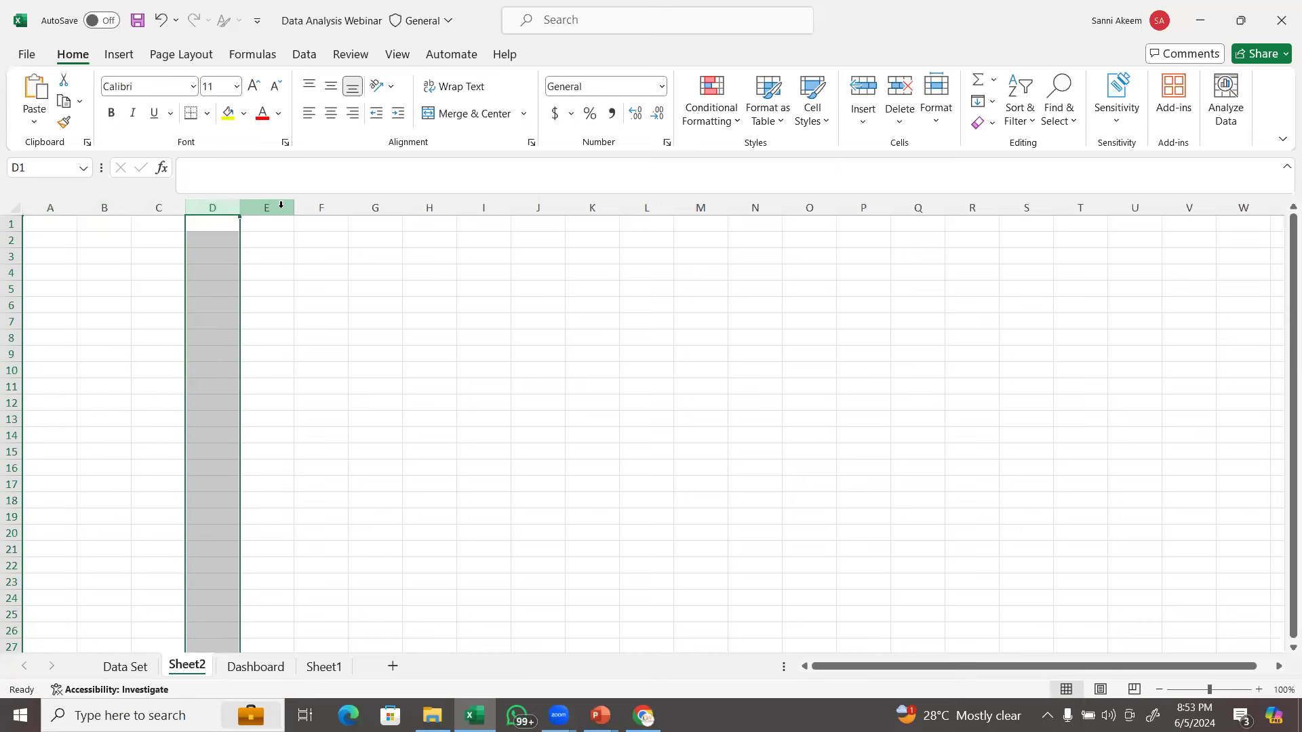
left_click(281, 204)
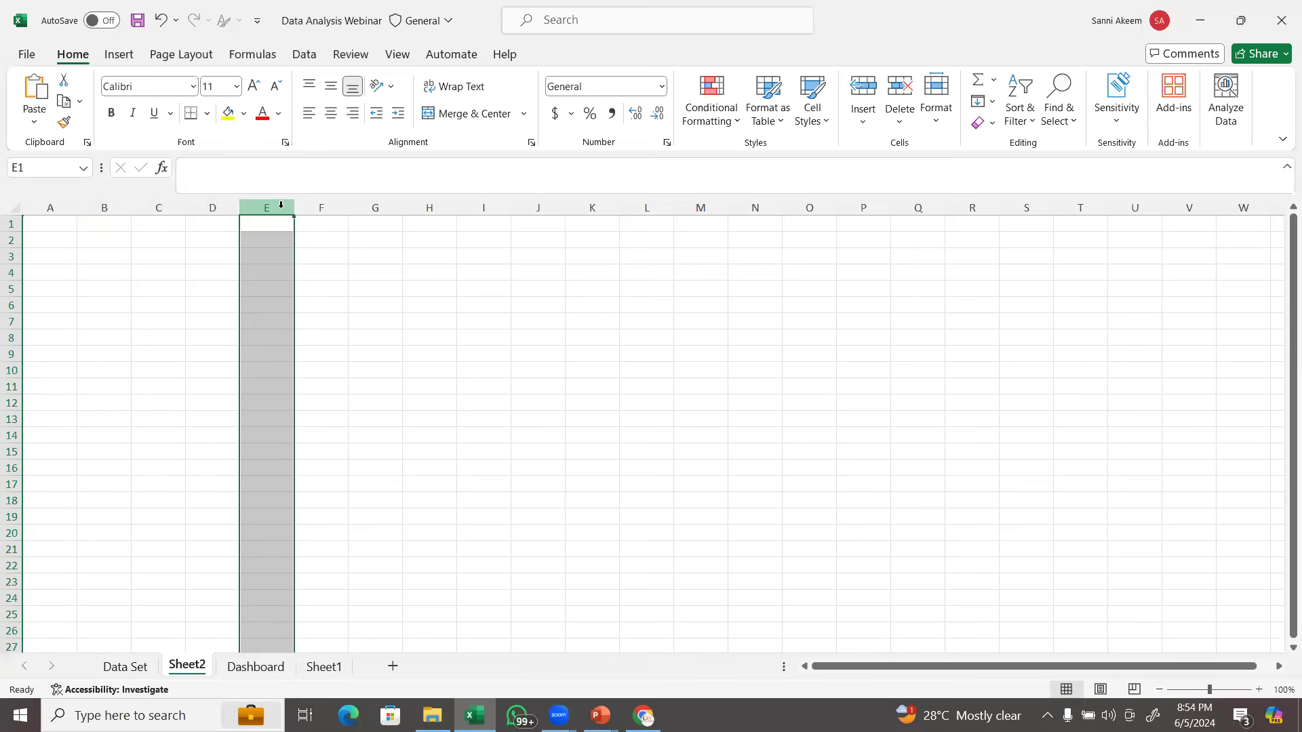
Select rows 1, 2 and 3 in turn on the blank sheet, followed by cells A1, C3 and E6.
left_click(11, 223)
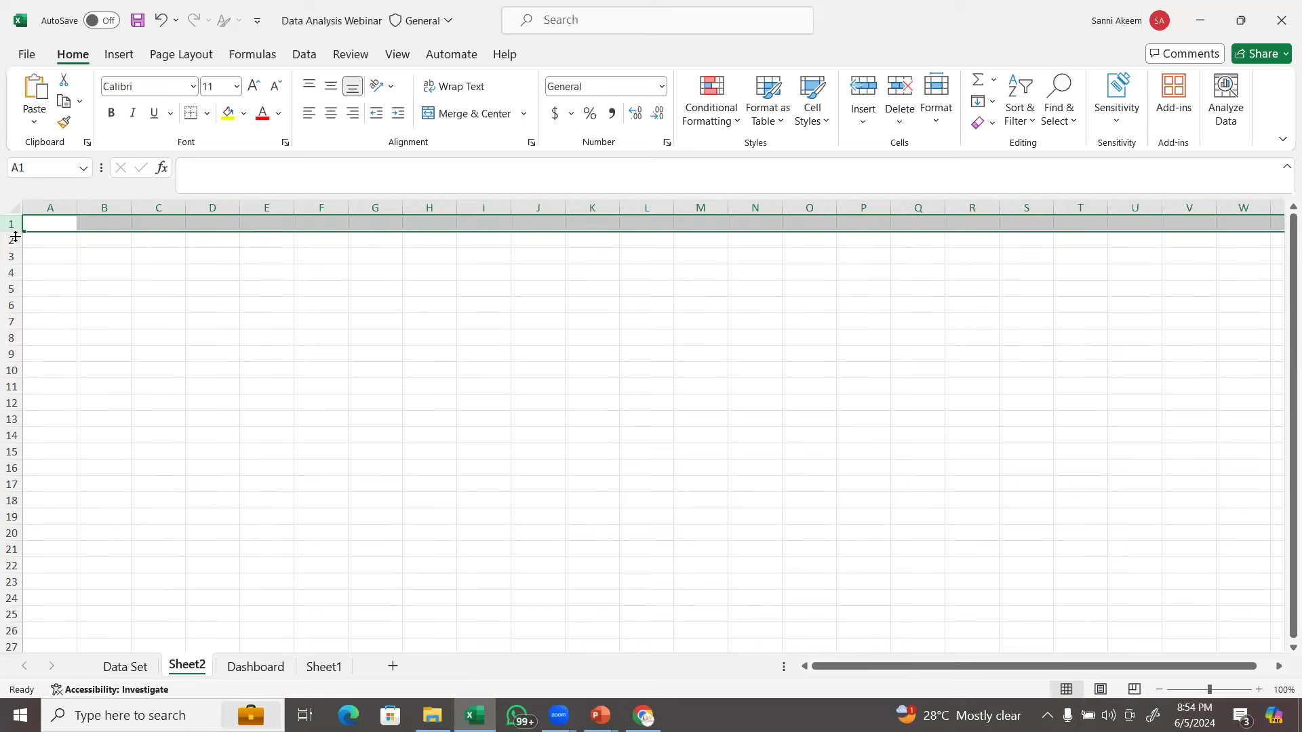
left_click(13, 240)
left_click(12, 256)
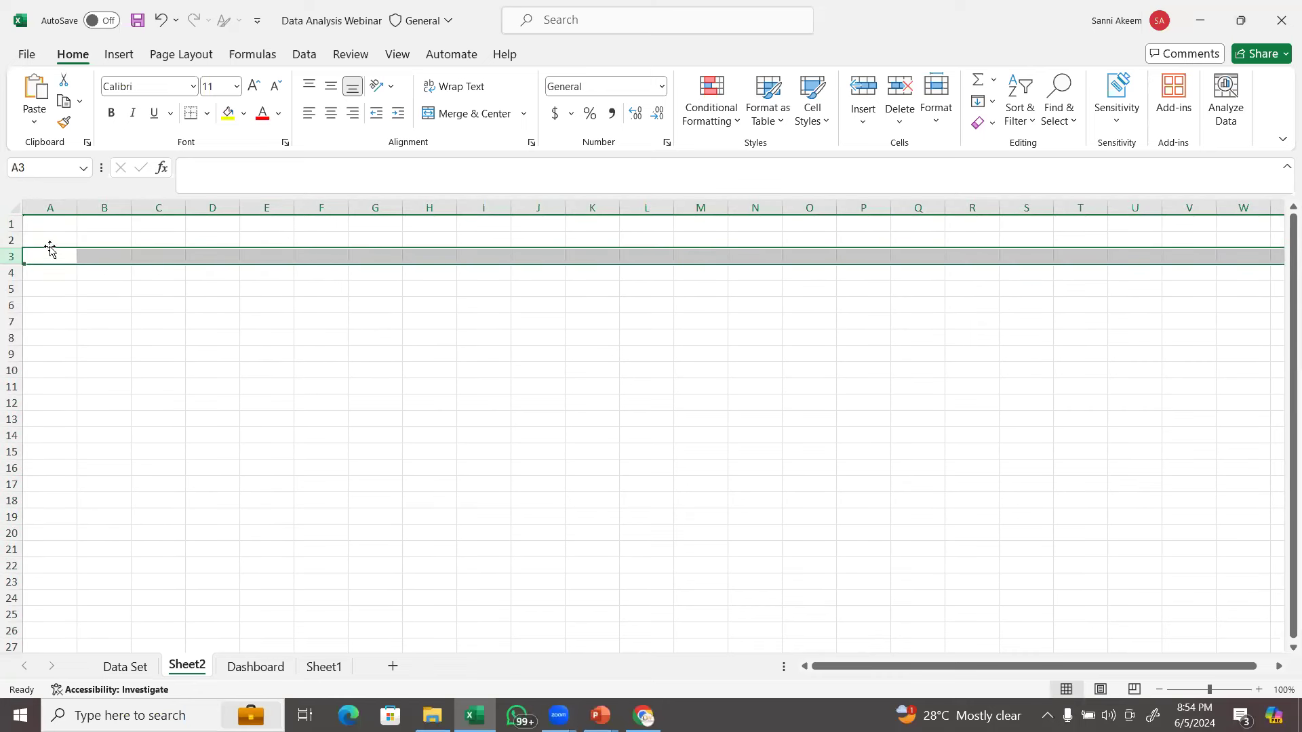
left_click(51, 229)
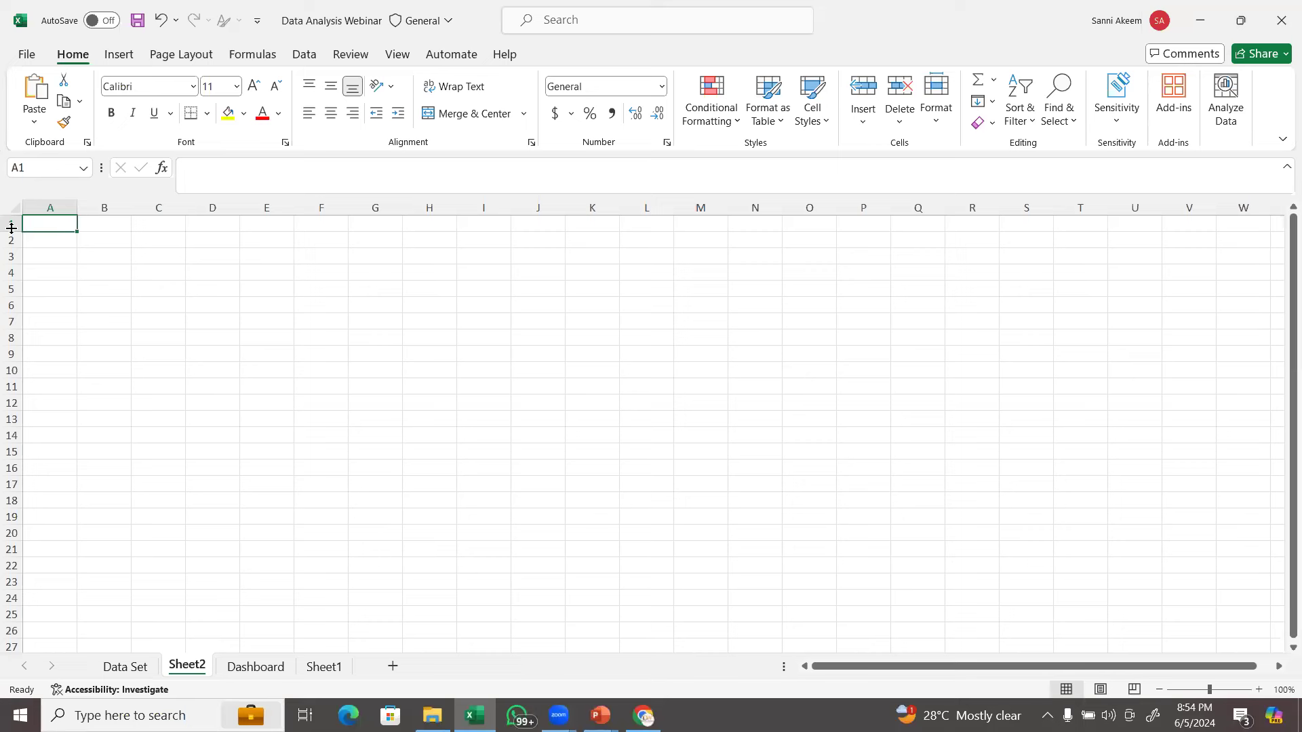
left_click(150, 261)
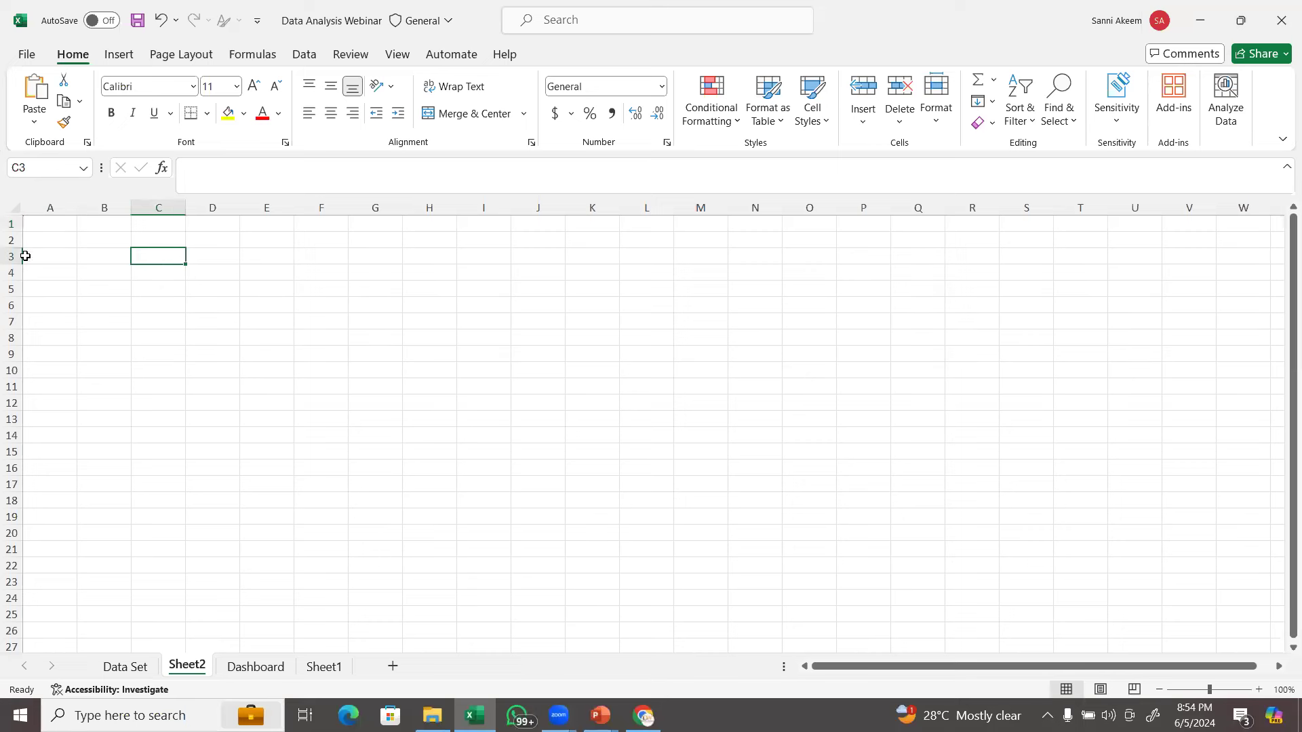
left_click_drag(242, 303, 234, 304)
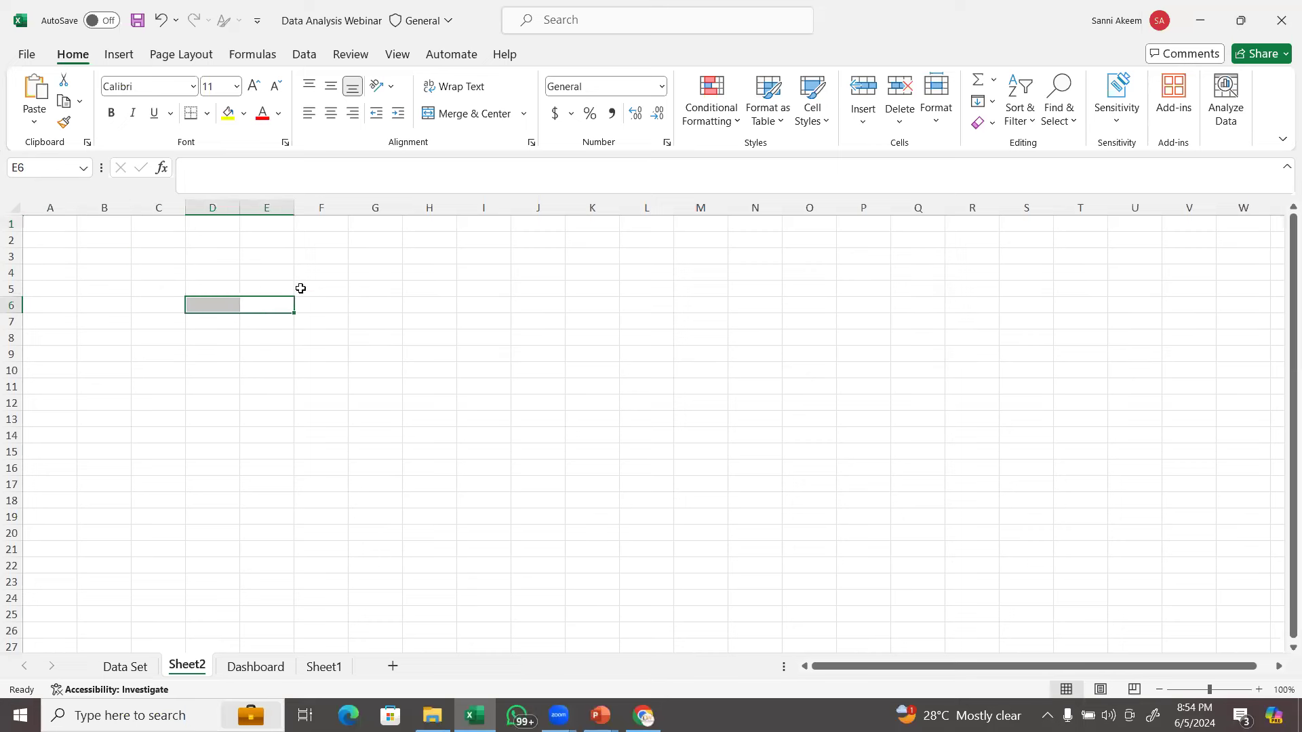
left_click(273, 309)
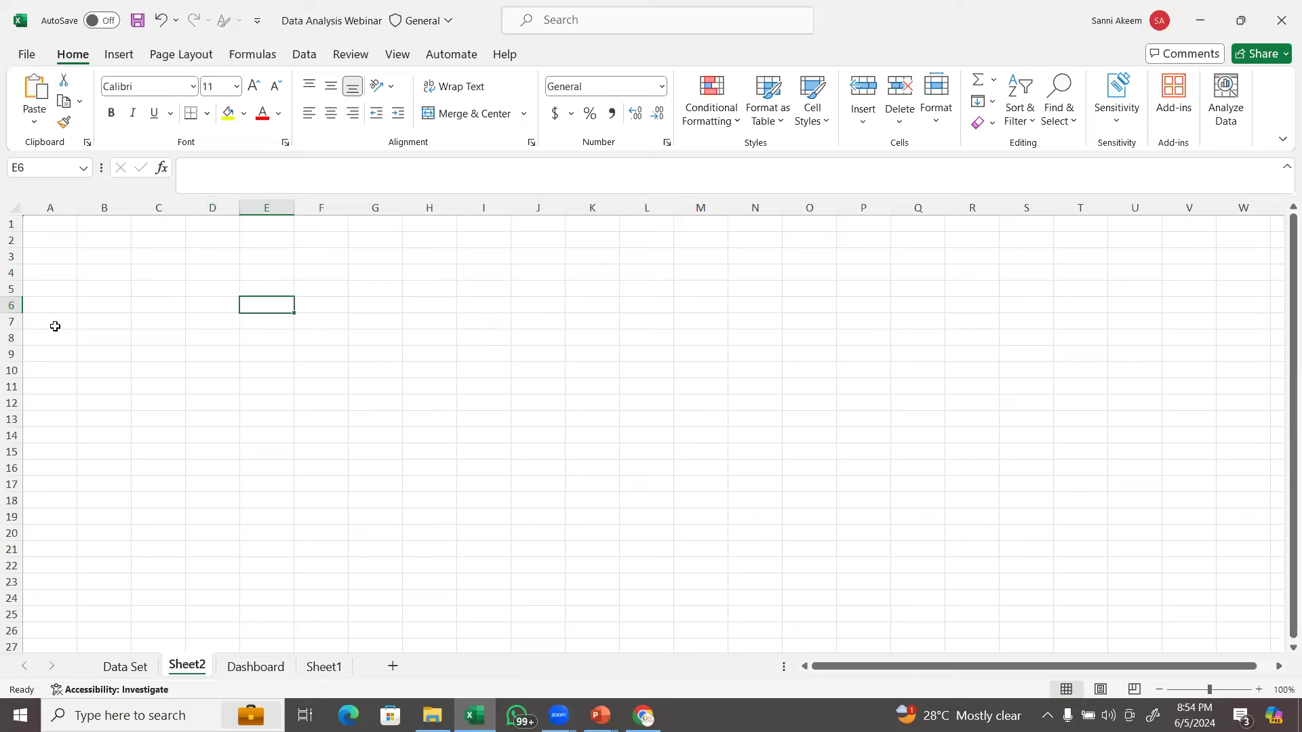
Delete the blank worksheet and return to the Data Set sheet.
right_click(191, 676)
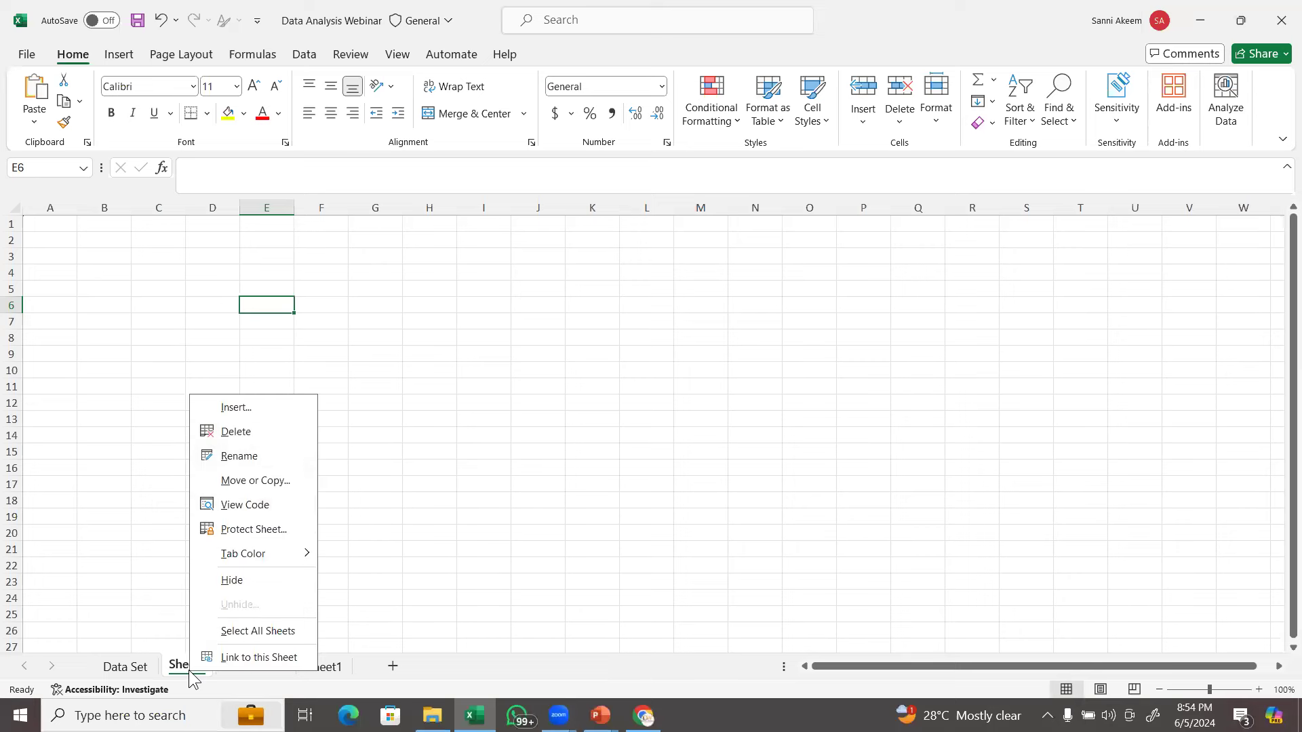
left_click(250, 432)
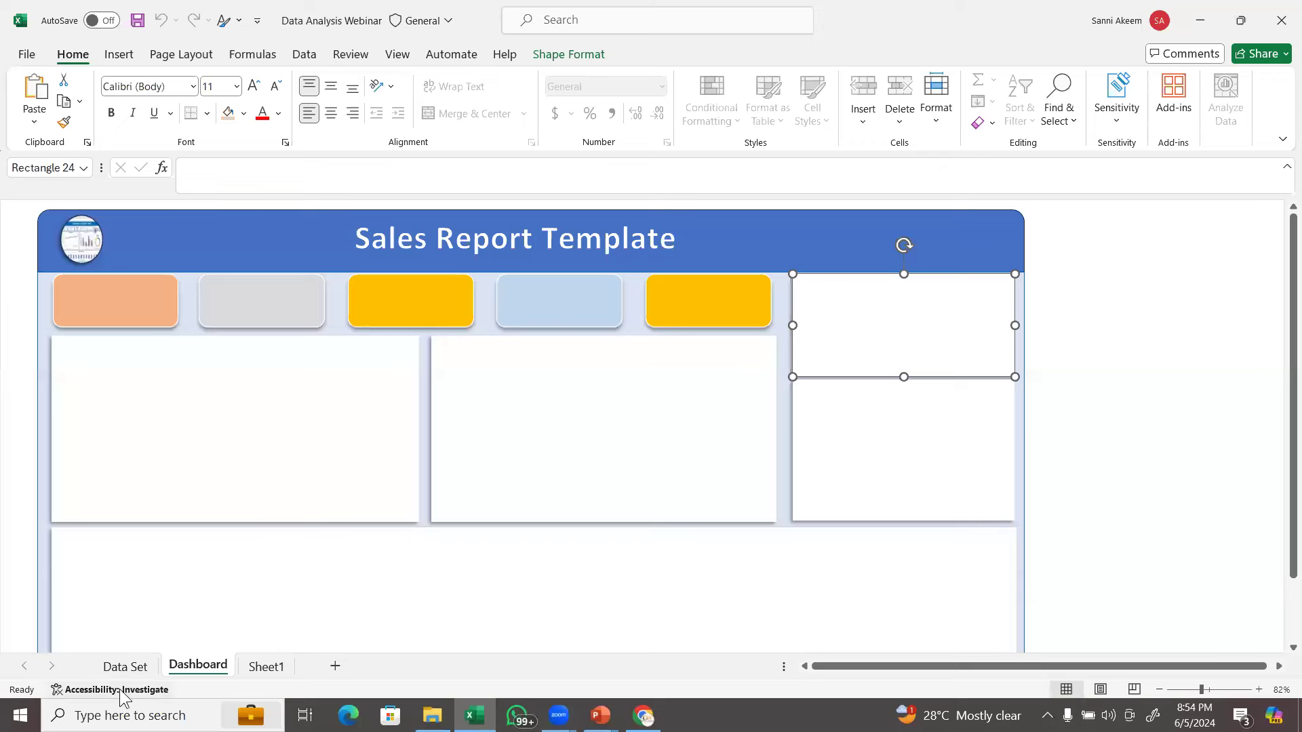
left_click(138, 671)
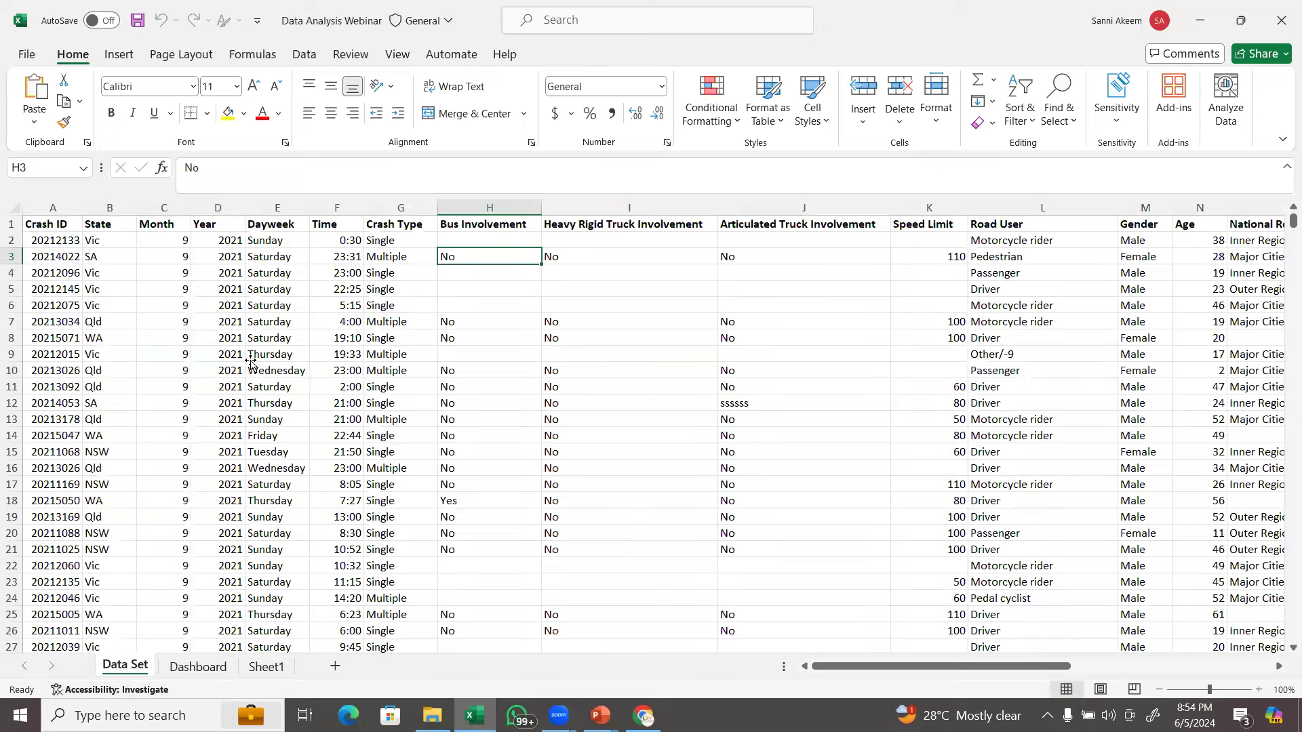
Examine the Crash ID, State and Month headers of the crash records by selecting them in turn.
left_click(252, 357)
left_click(369, 339)
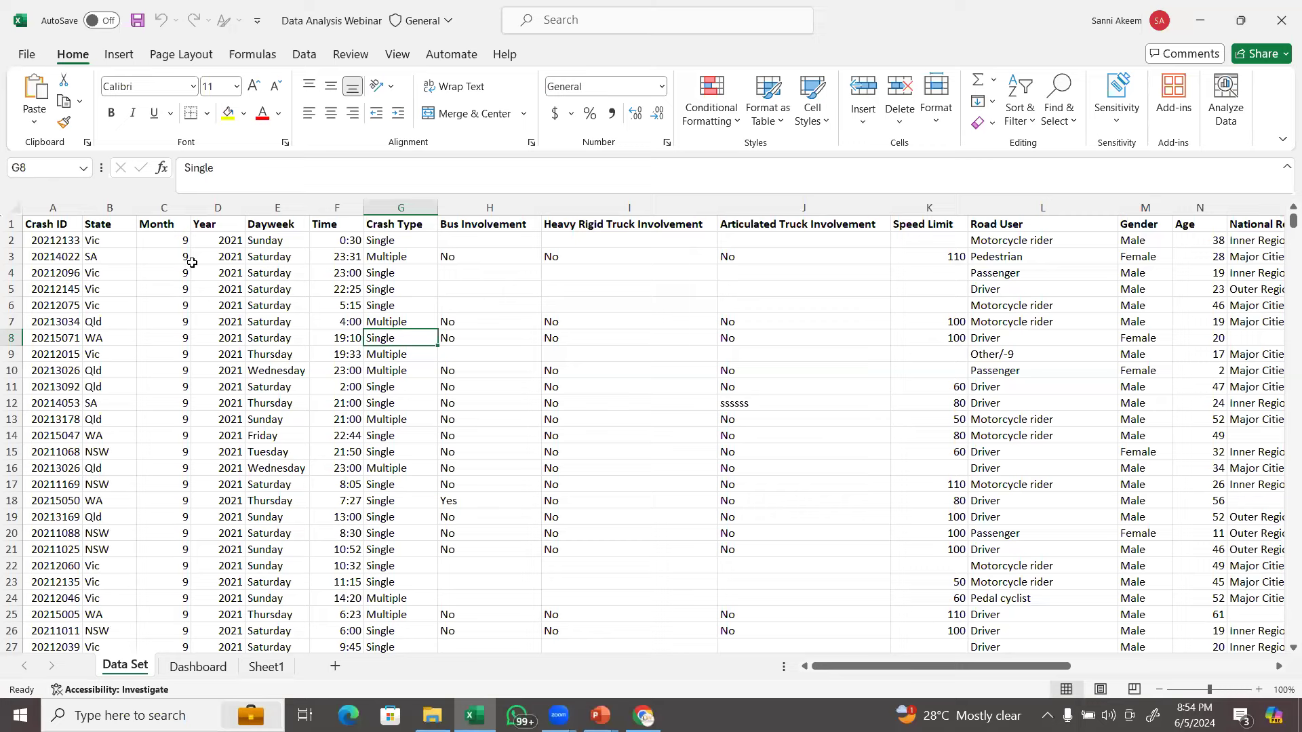
left_click(58, 225)
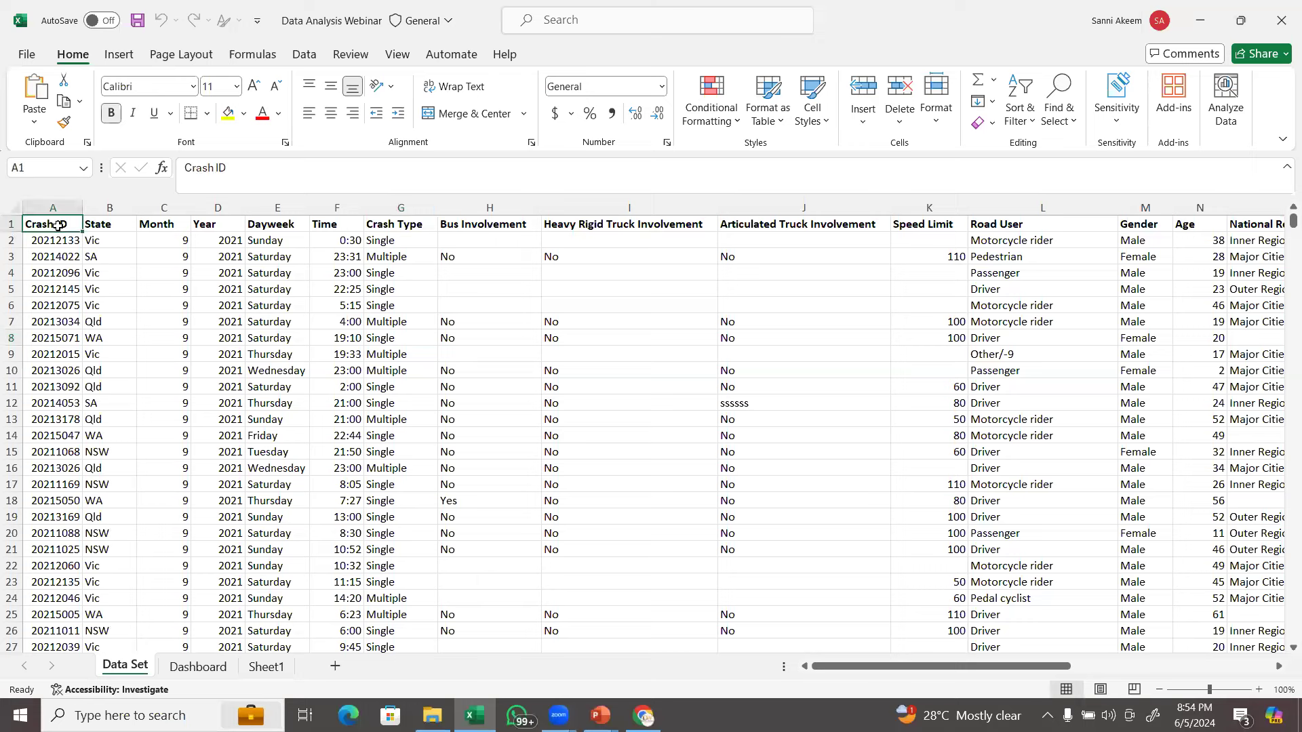
left_click(122, 228)
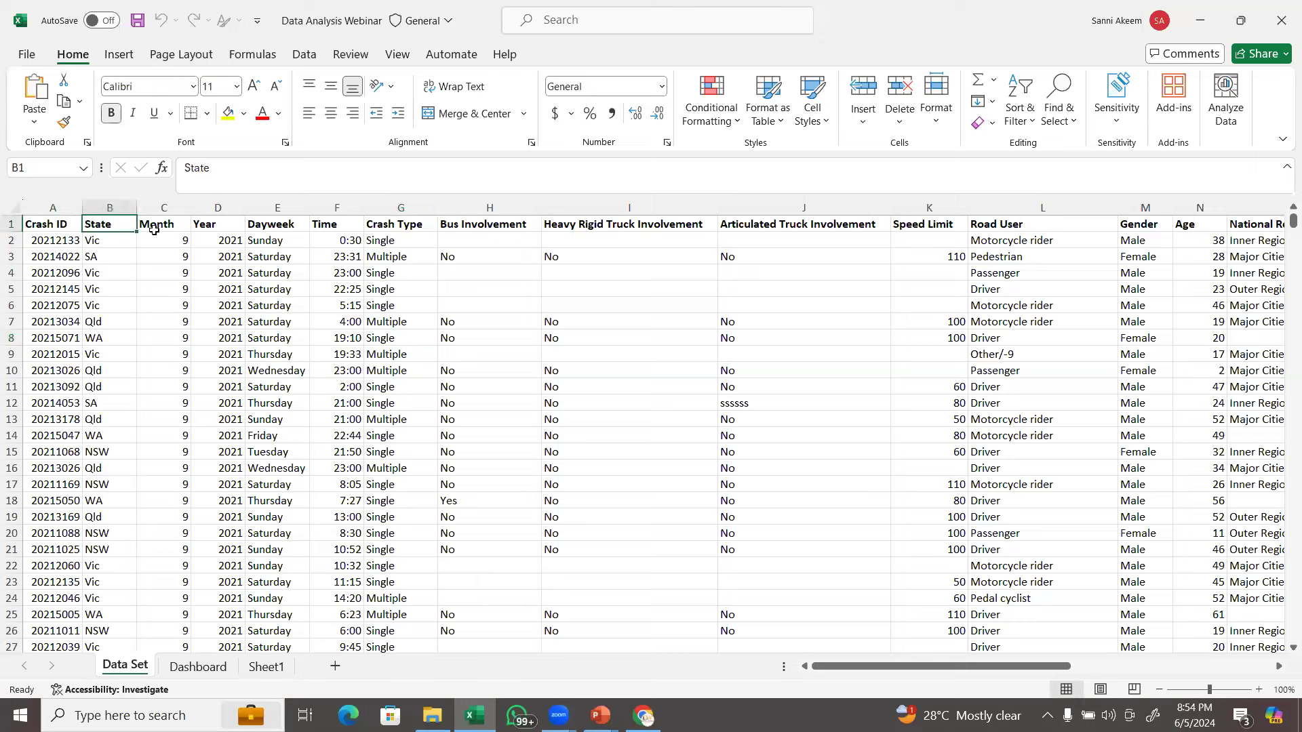
left_click(156, 222)
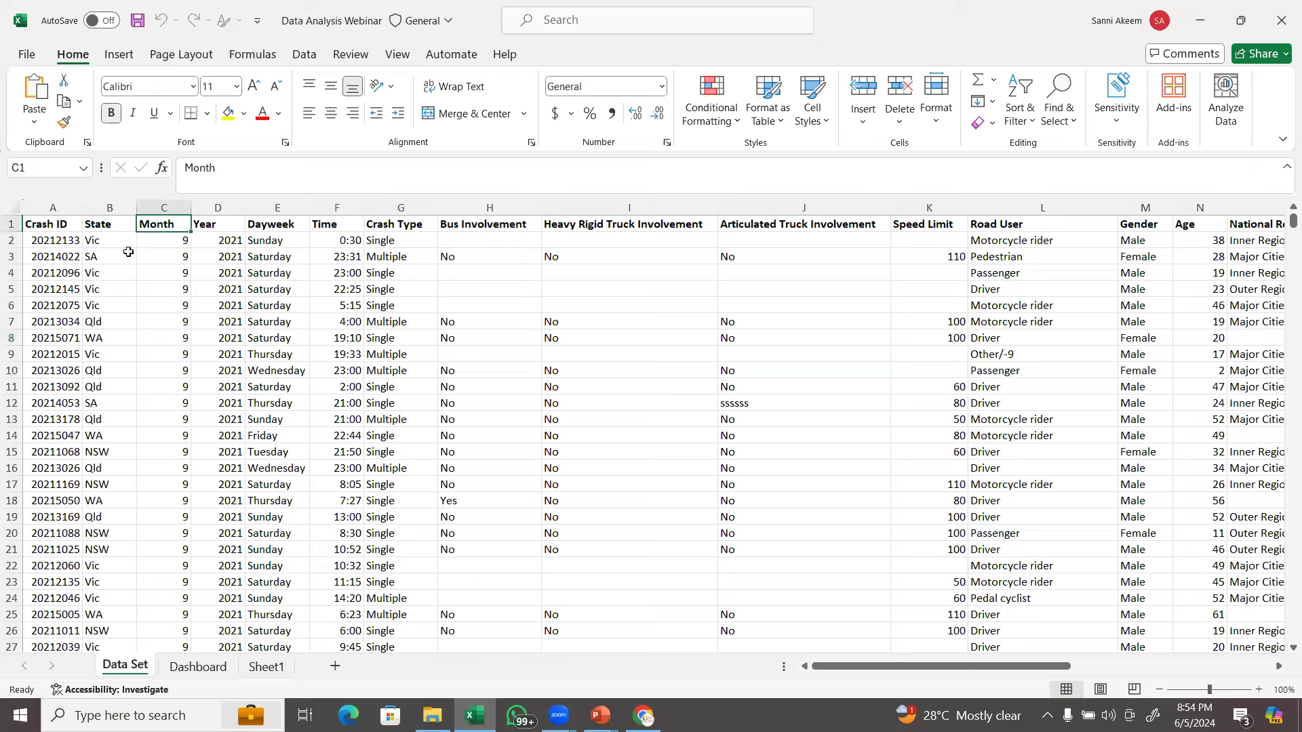
left_click(63, 223)
left_click(116, 224)
left_click(164, 226)
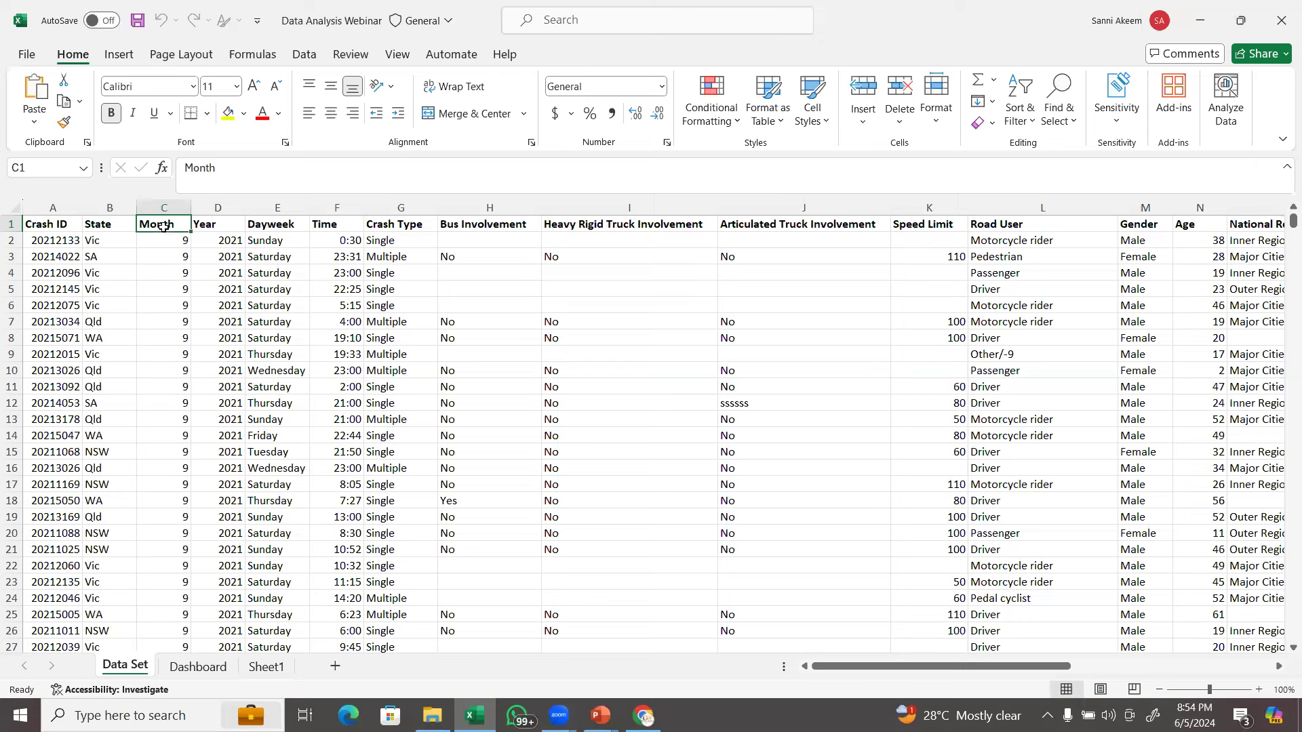
left_click(46, 227)
left_click(117, 225)
left_click(156, 224)
Go through the header cells from Crash ID to Crash Type, selecting each one in order.
left_click(61, 224)
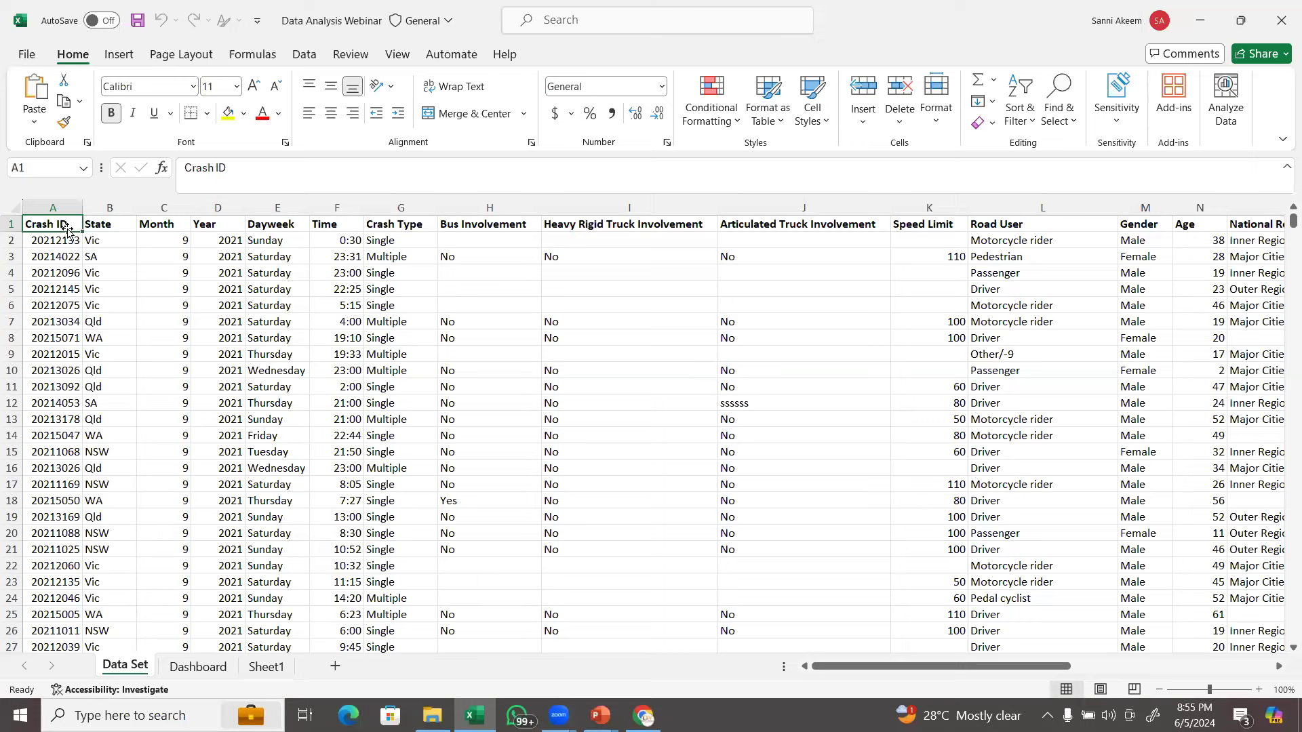
left_click(120, 224)
left_click(163, 224)
left_click(200, 224)
left_click(263, 228)
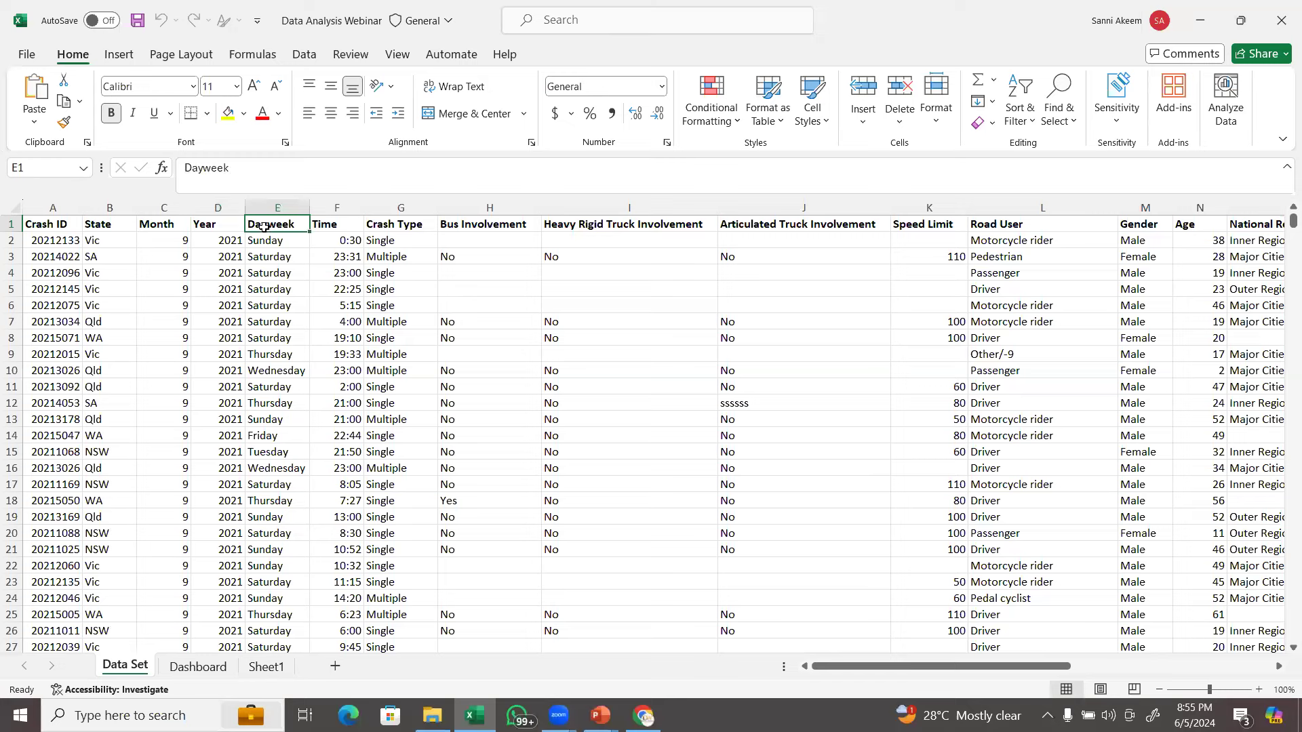
left_click(345, 228)
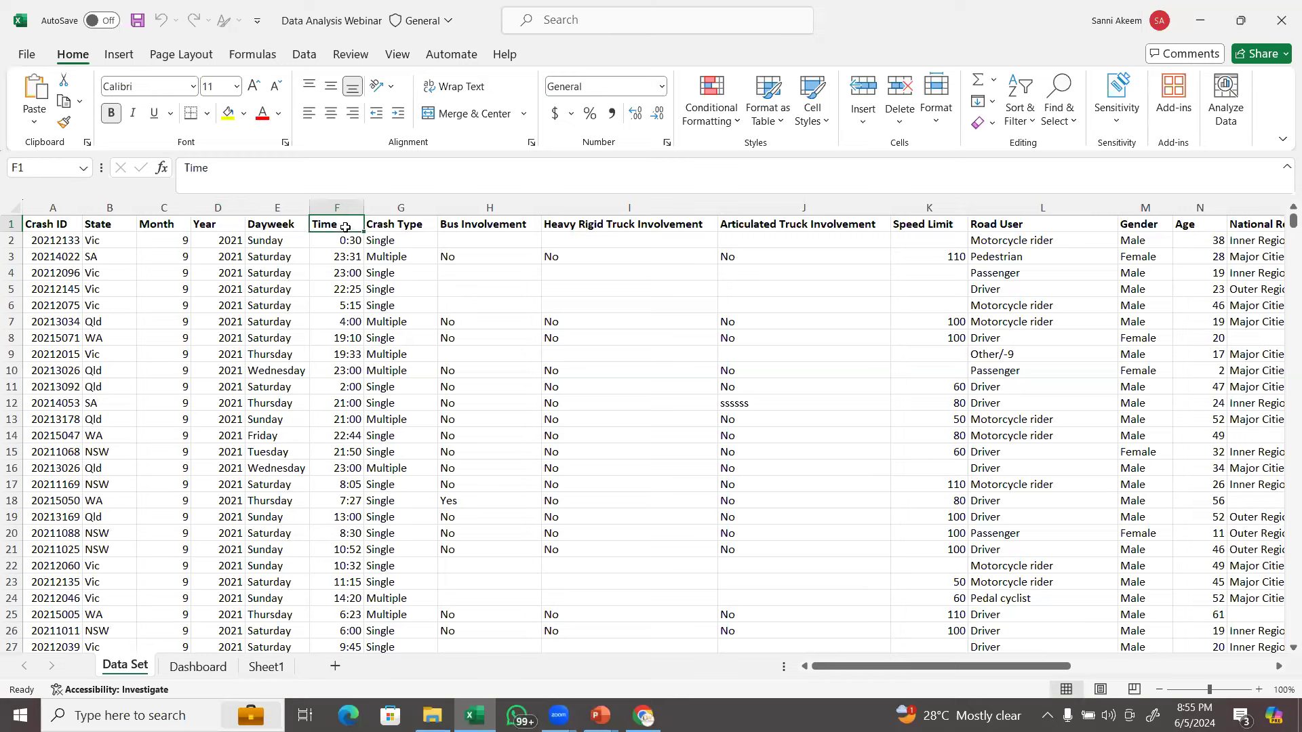
left_click(390, 226)
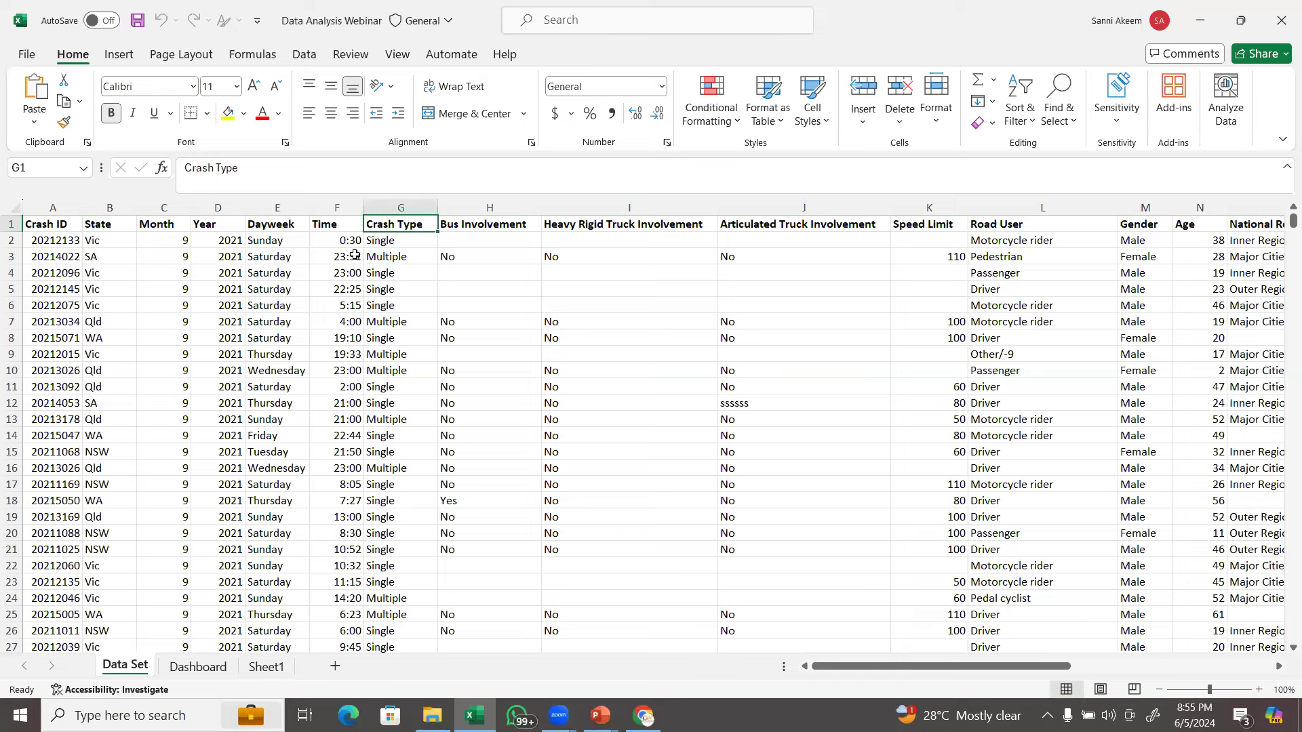
Convert the crash records in A1:W52844 into a table with headers.
left_click(321, 271)
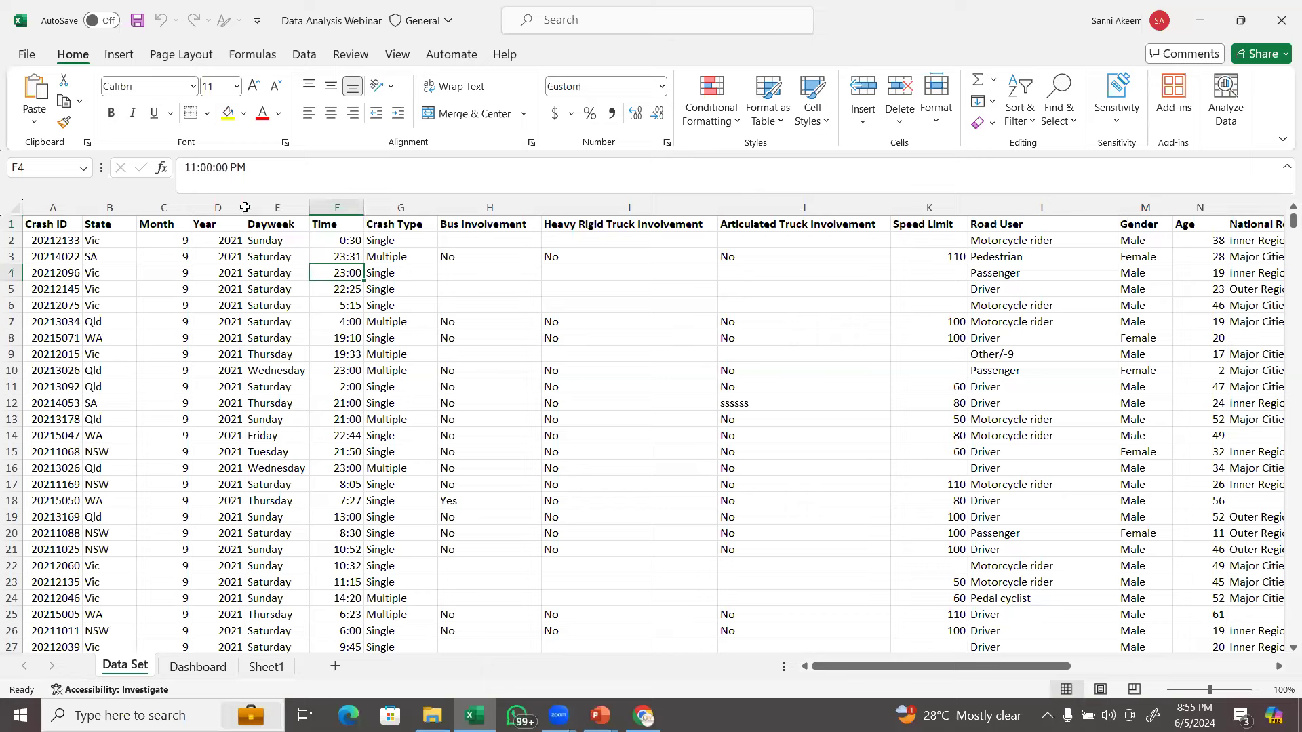
left_click(130, 57)
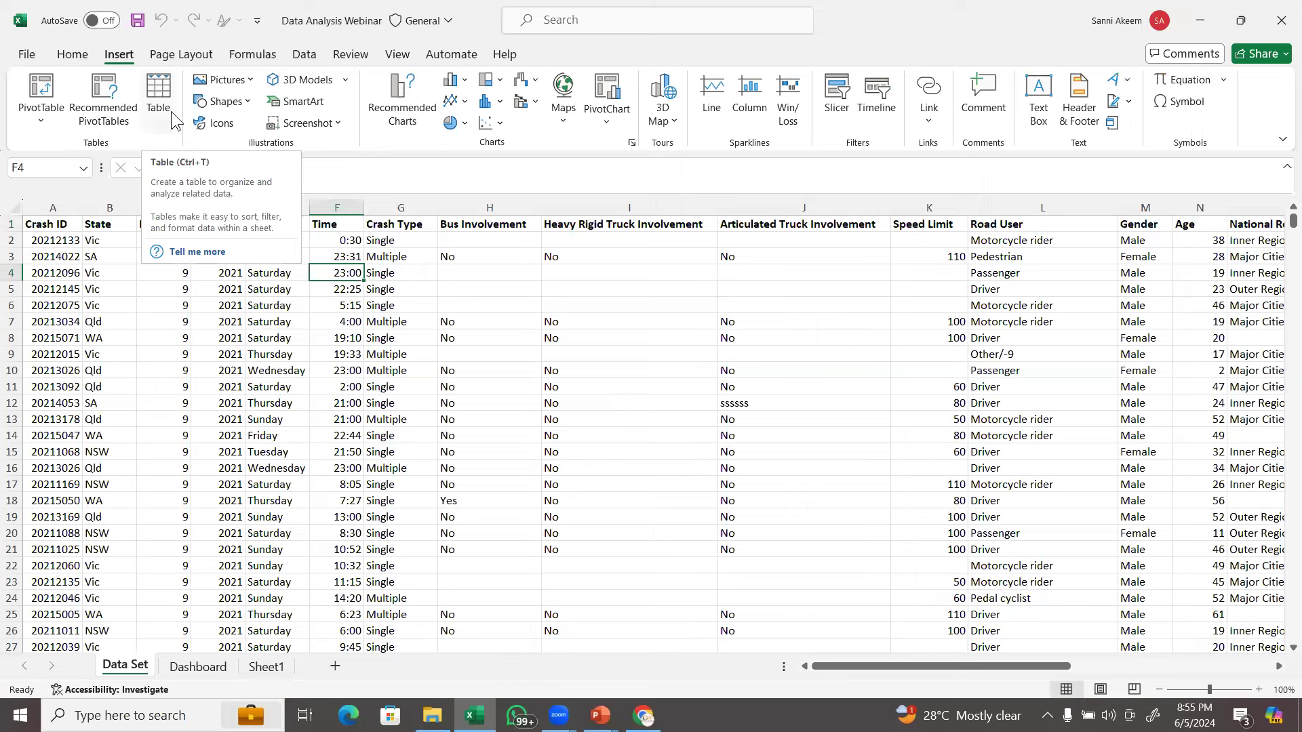
left_click(87, 58)
left_click(346, 369)
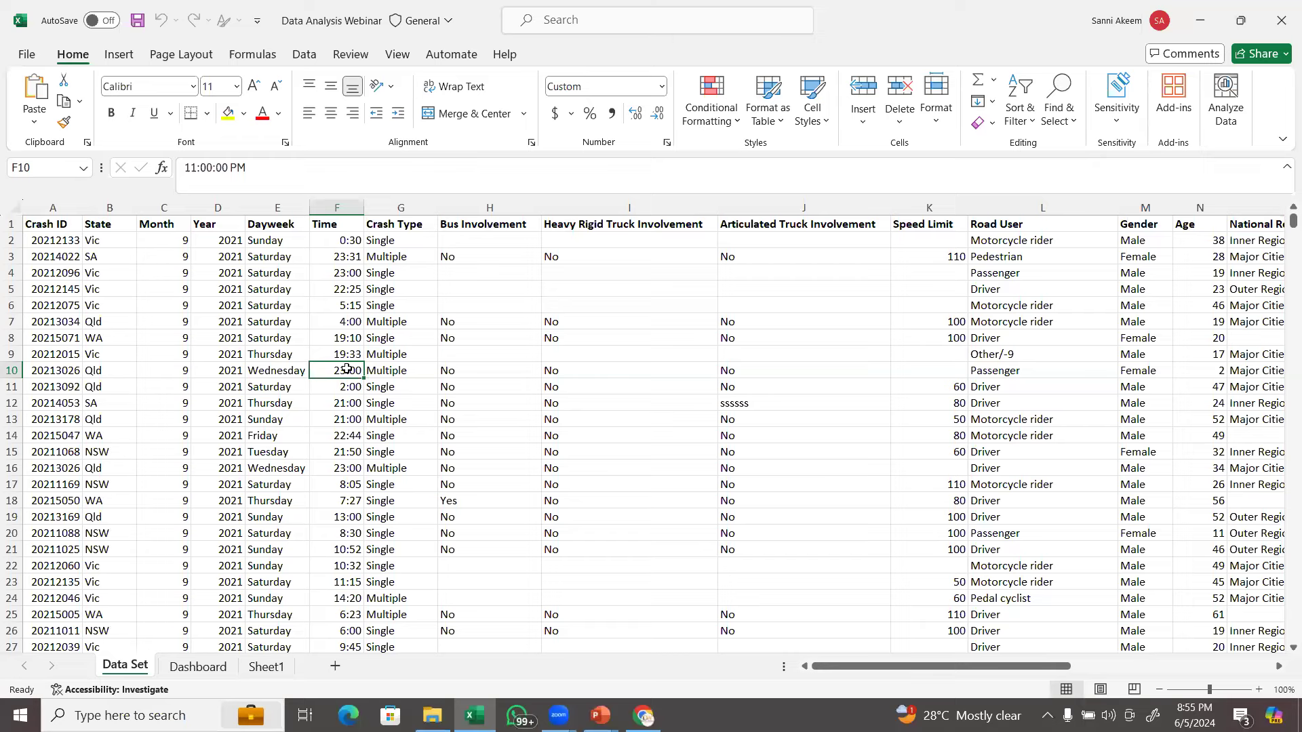
key("ctrl+t")
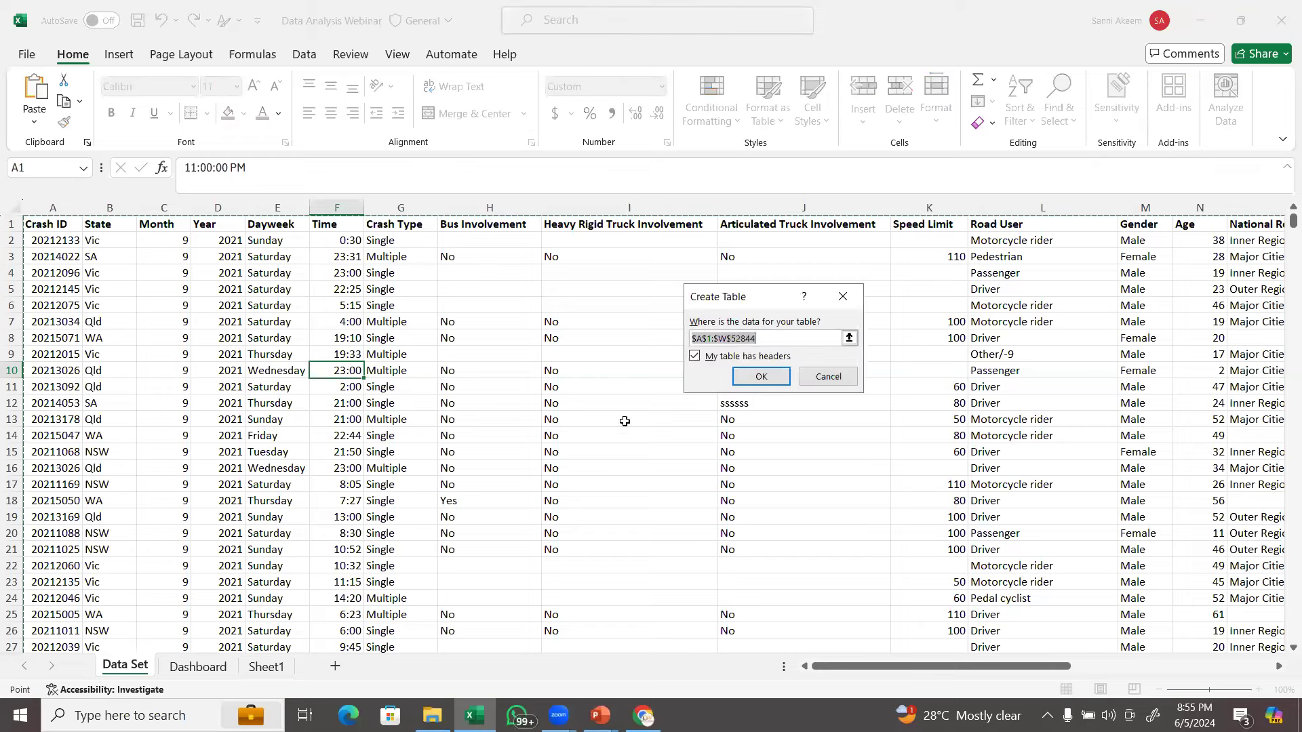
left_click(761, 377)
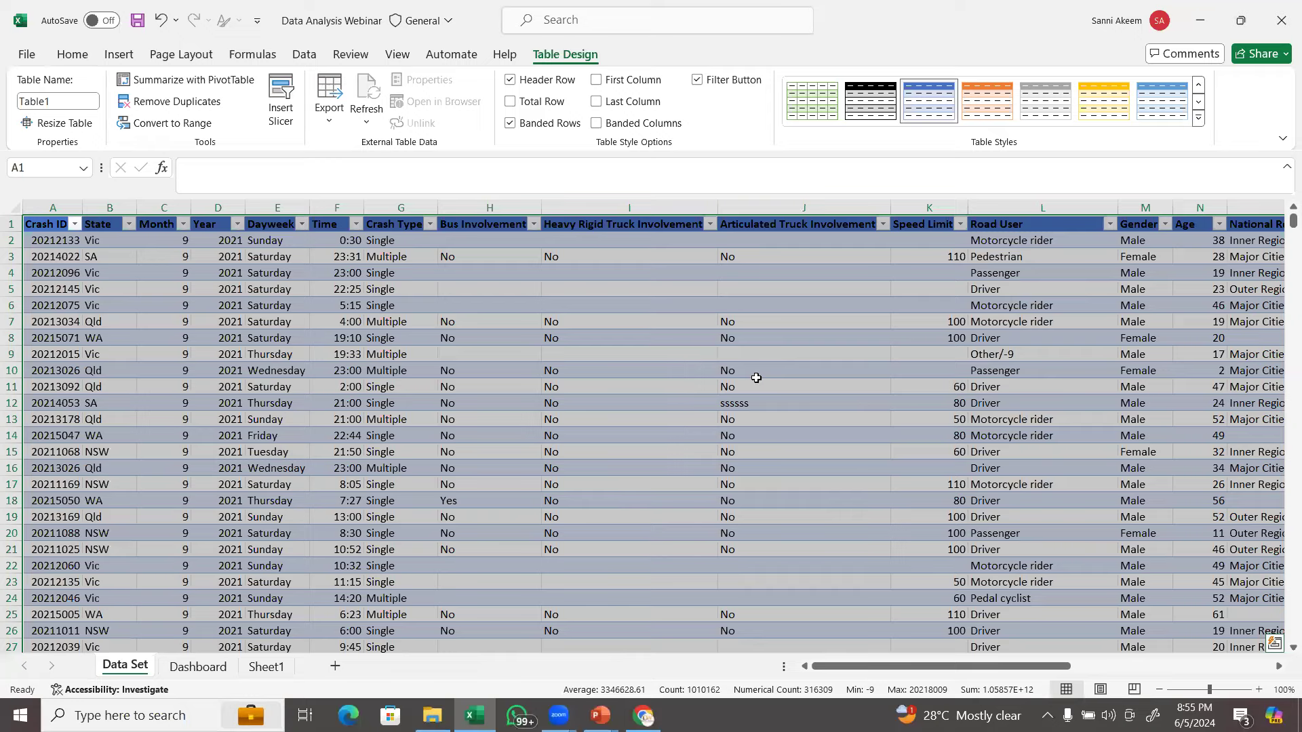
left_click(756, 378)
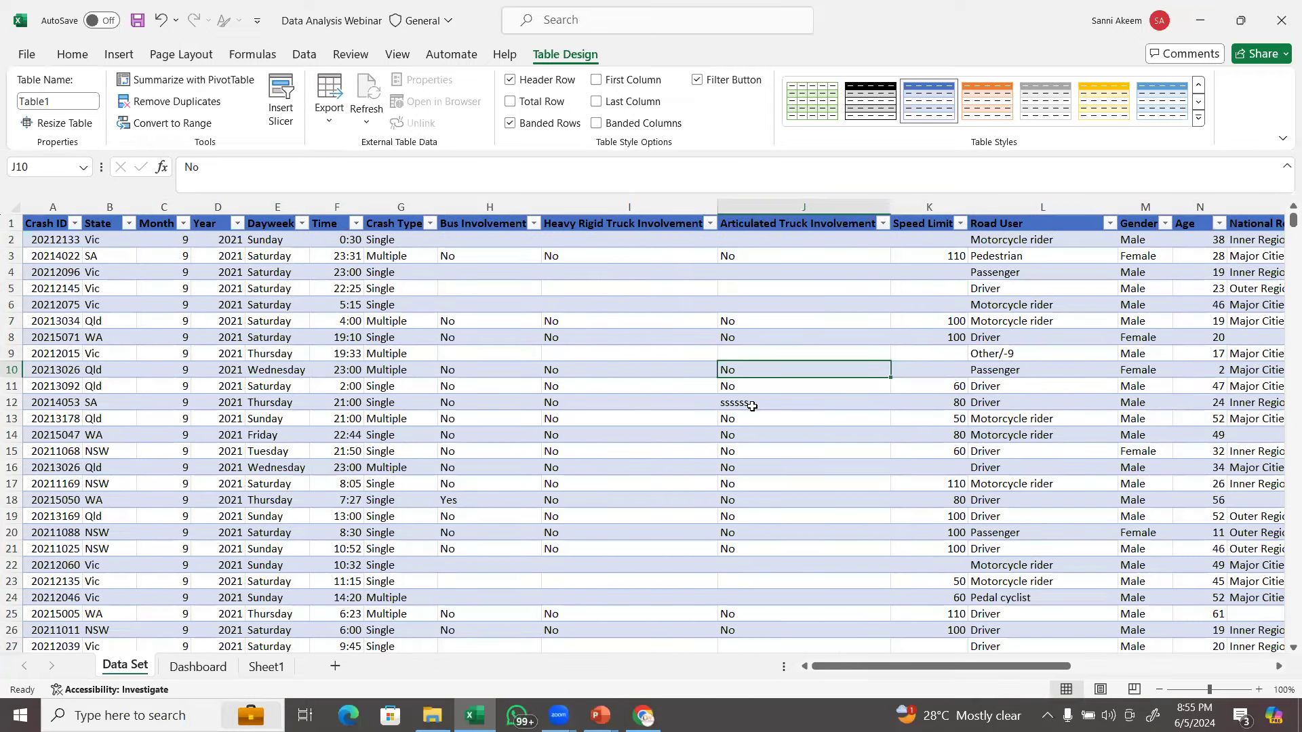
Examine the Dayweek column of the table, selecting the whole column and several of its day entries.
left_click(491, 324)
left_click(375, 302)
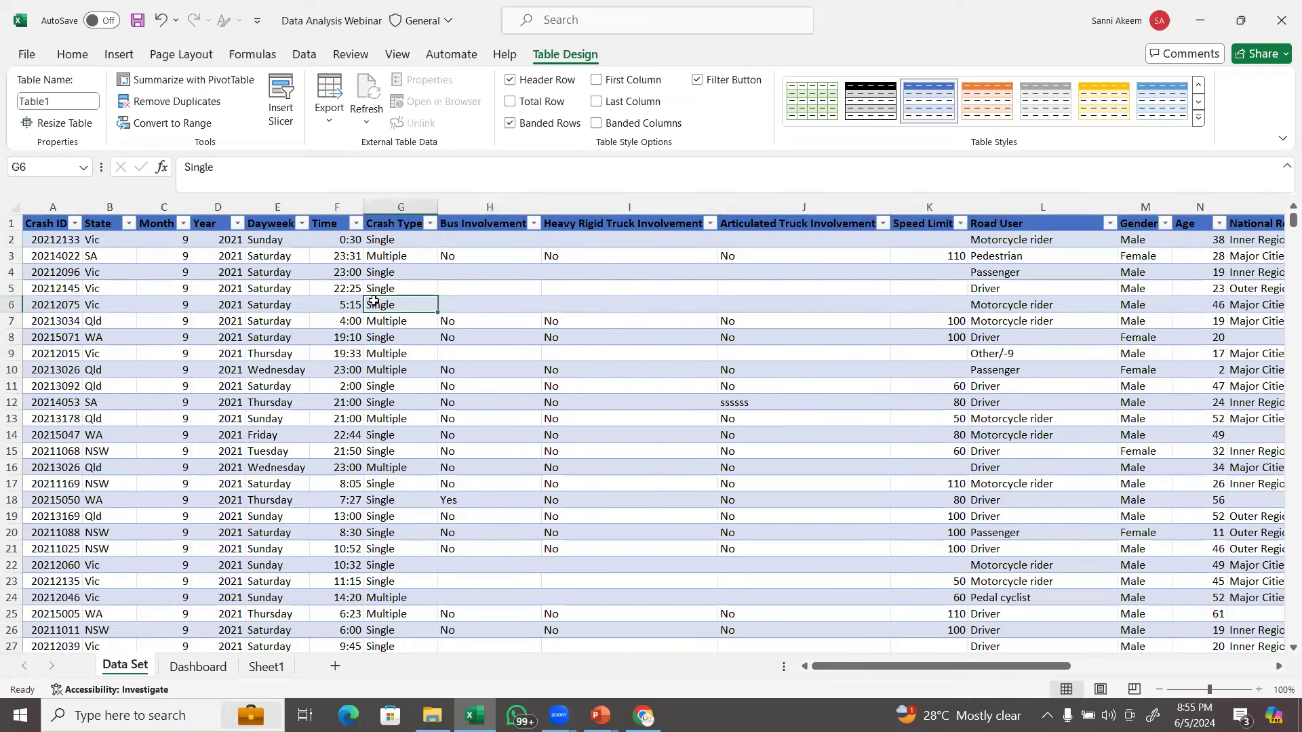
left_click(269, 217)
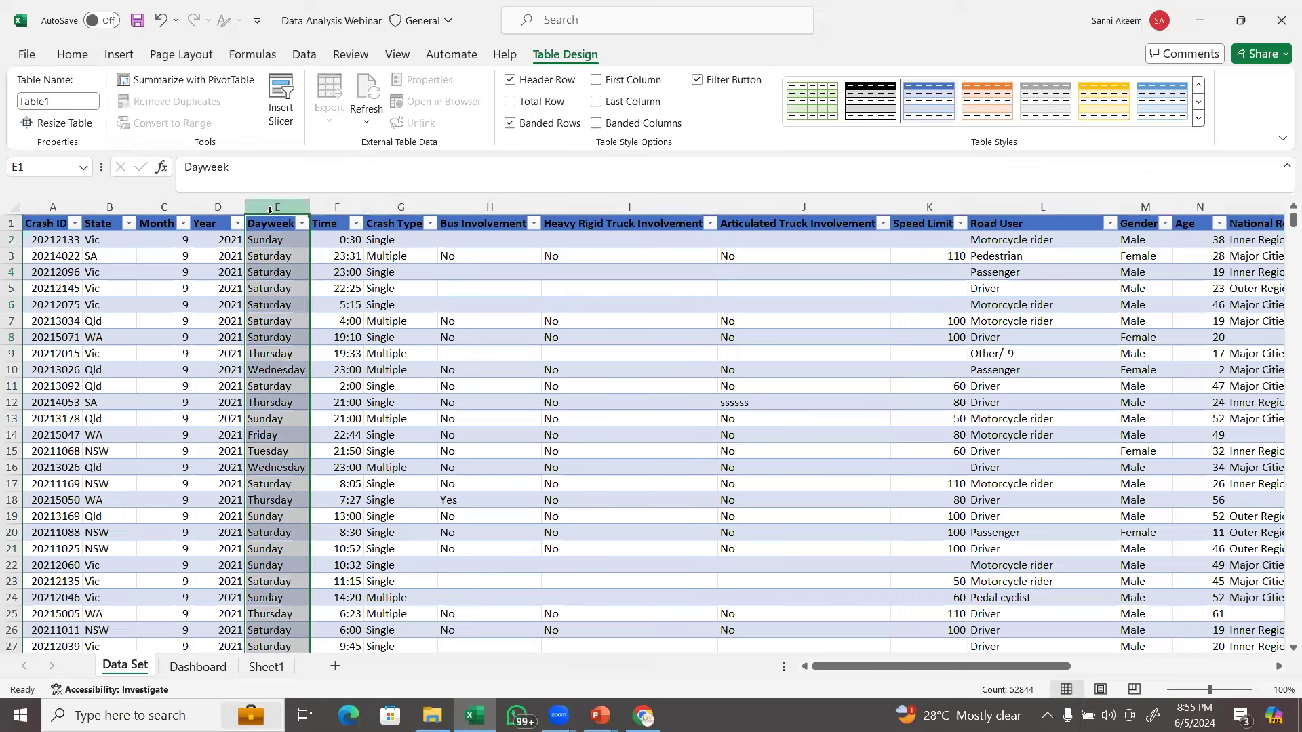
left_click(279, 271)
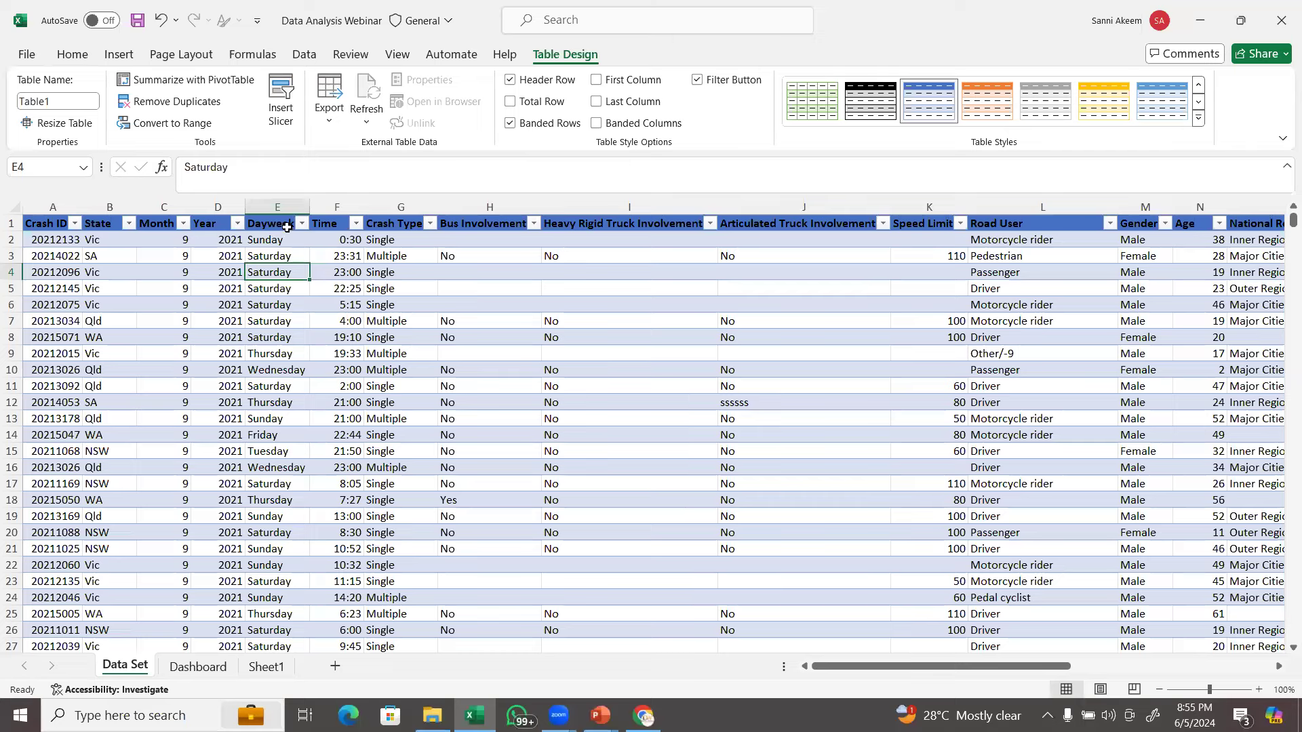
left_click(277, 203)
left_click(271, 241)
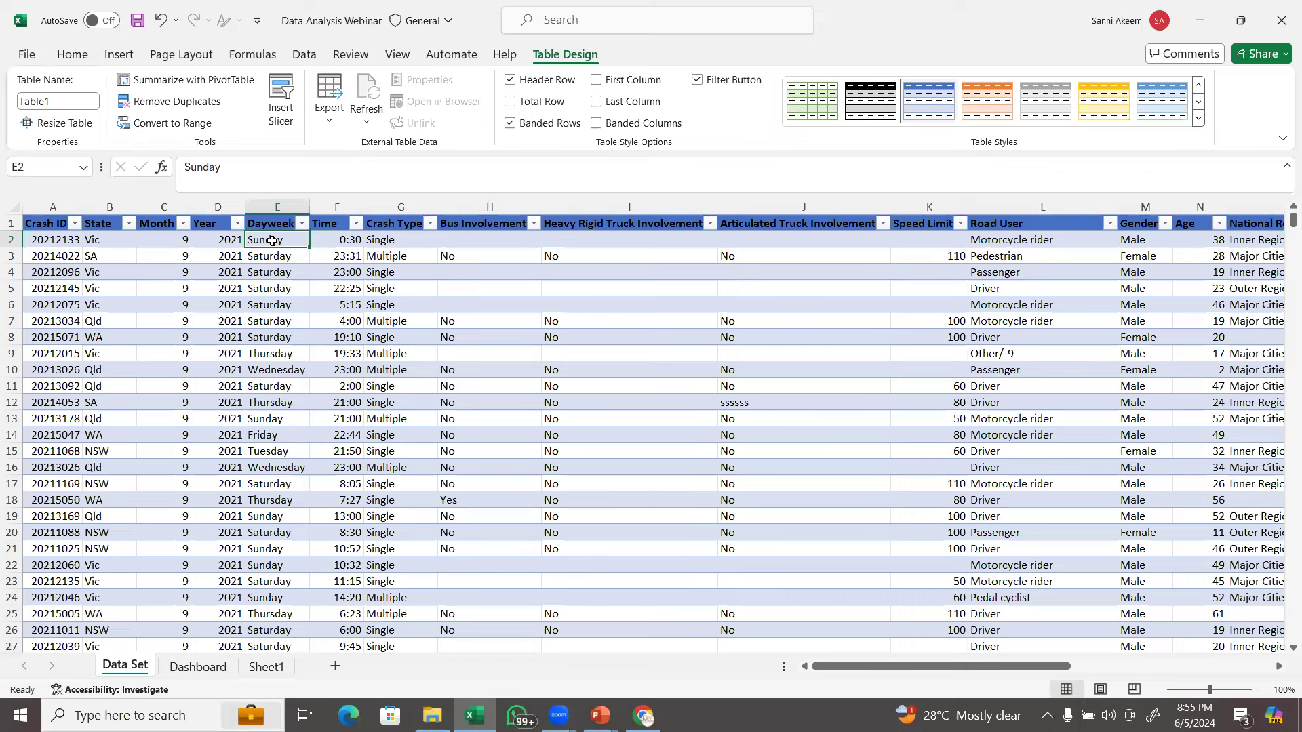
left_click(279, 205)
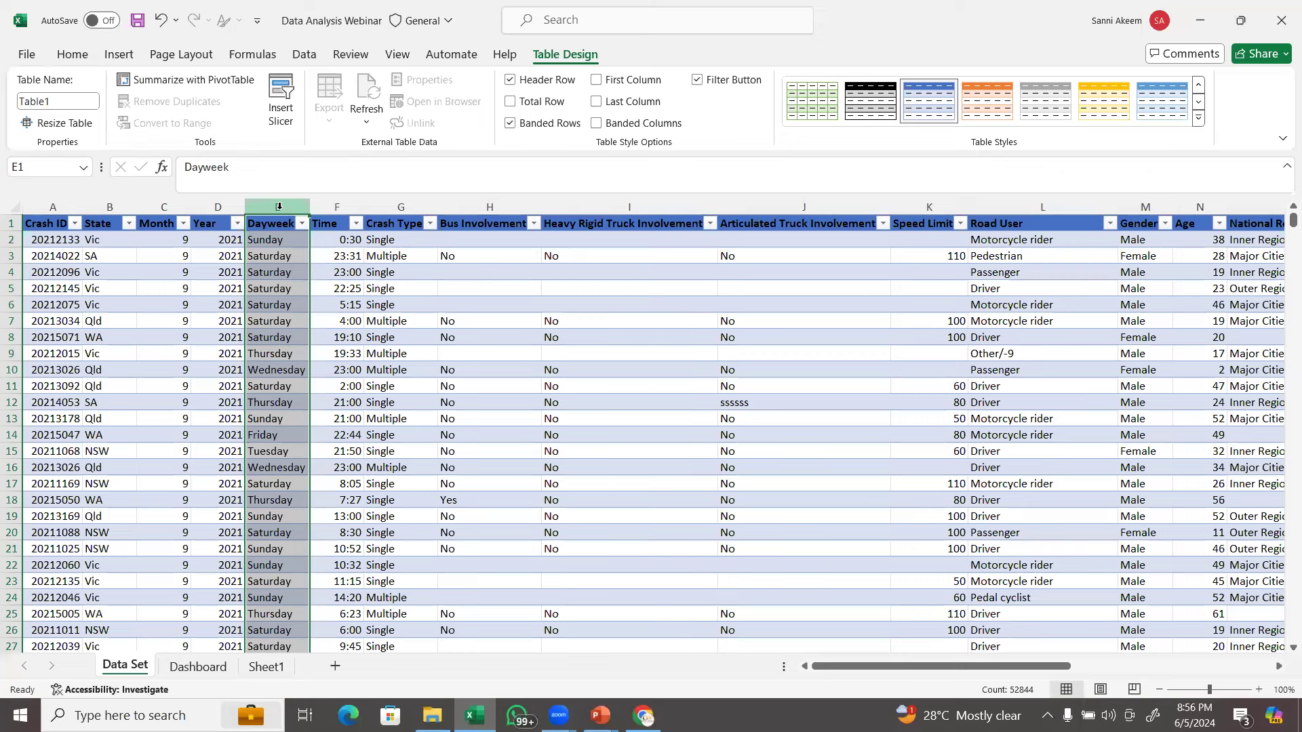
left_click(286, 246)
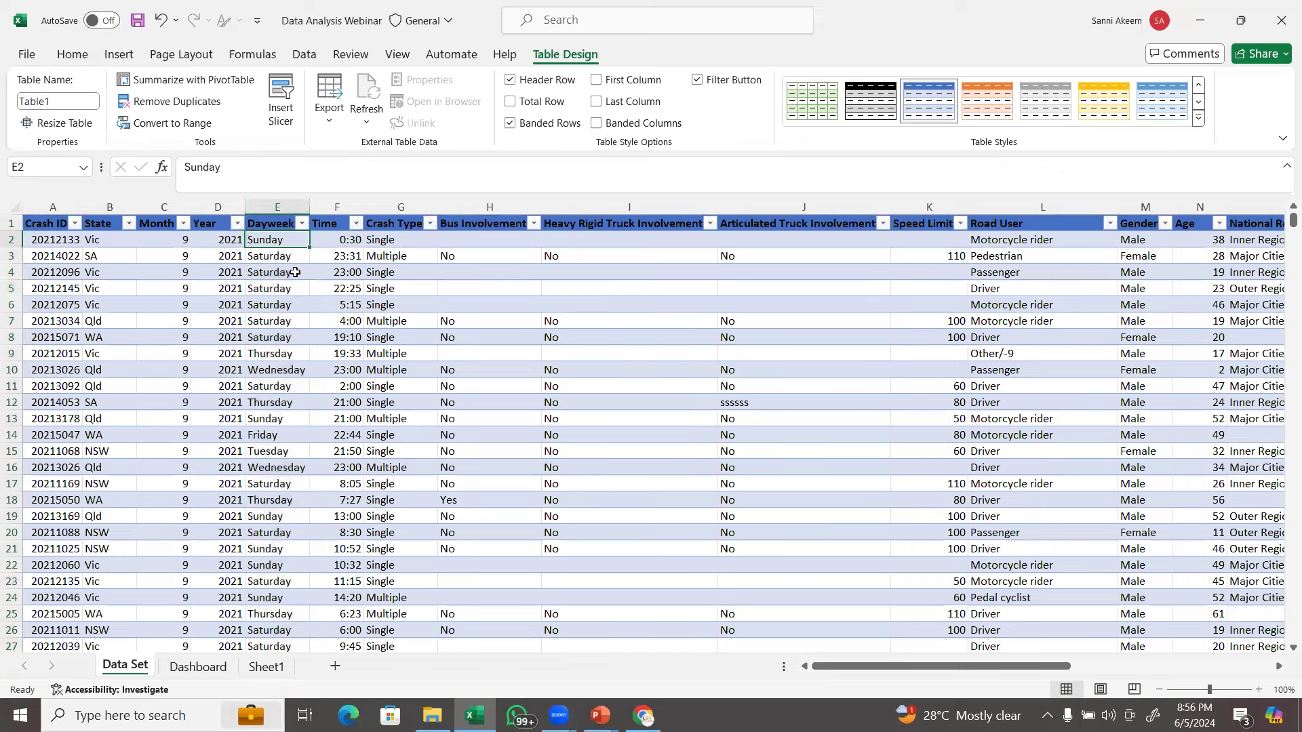
left_click(281, 305)
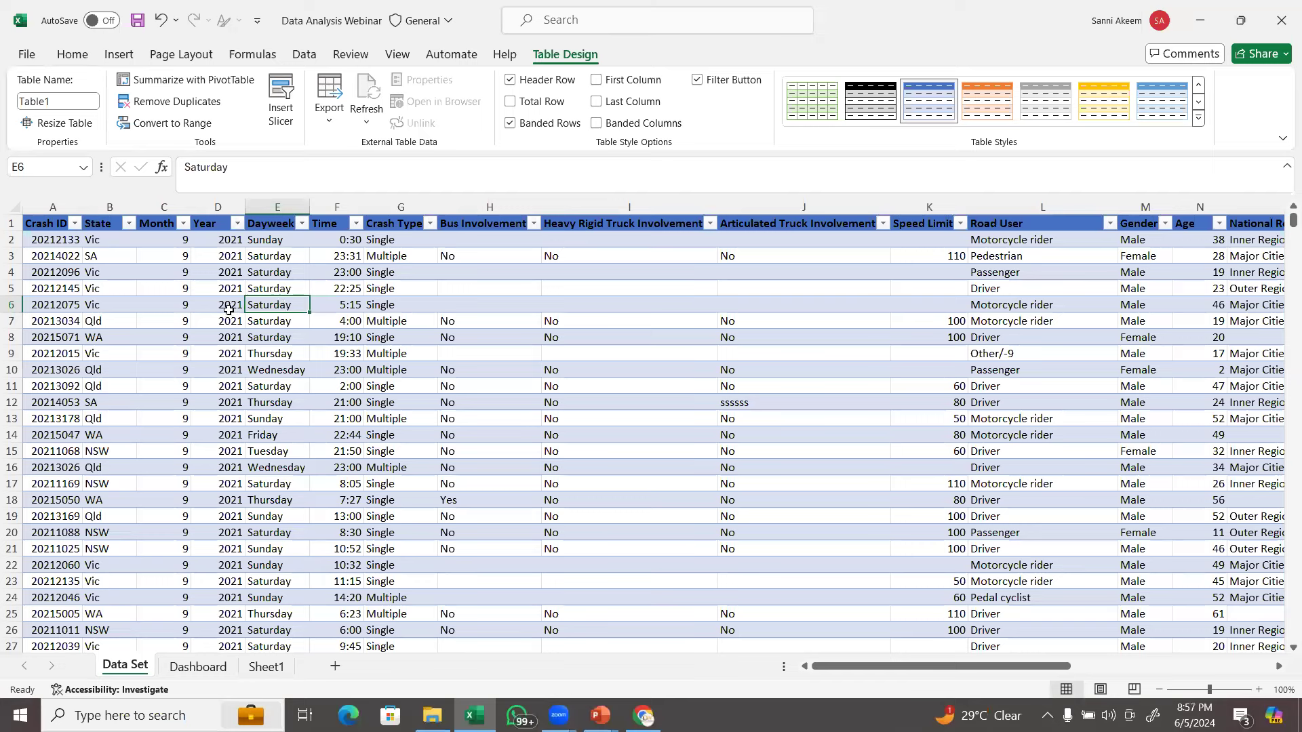
left_click(313, 367)
left_click(276, 349)
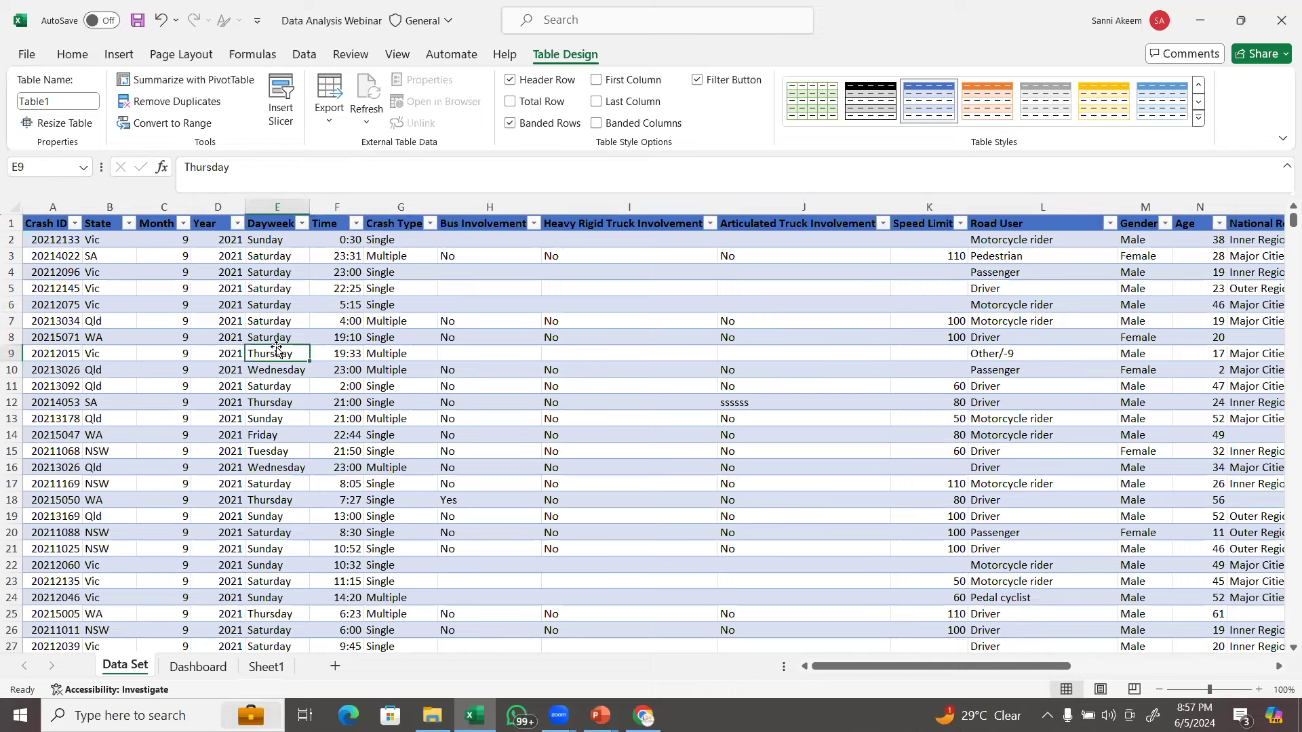
left_click(280, 332)
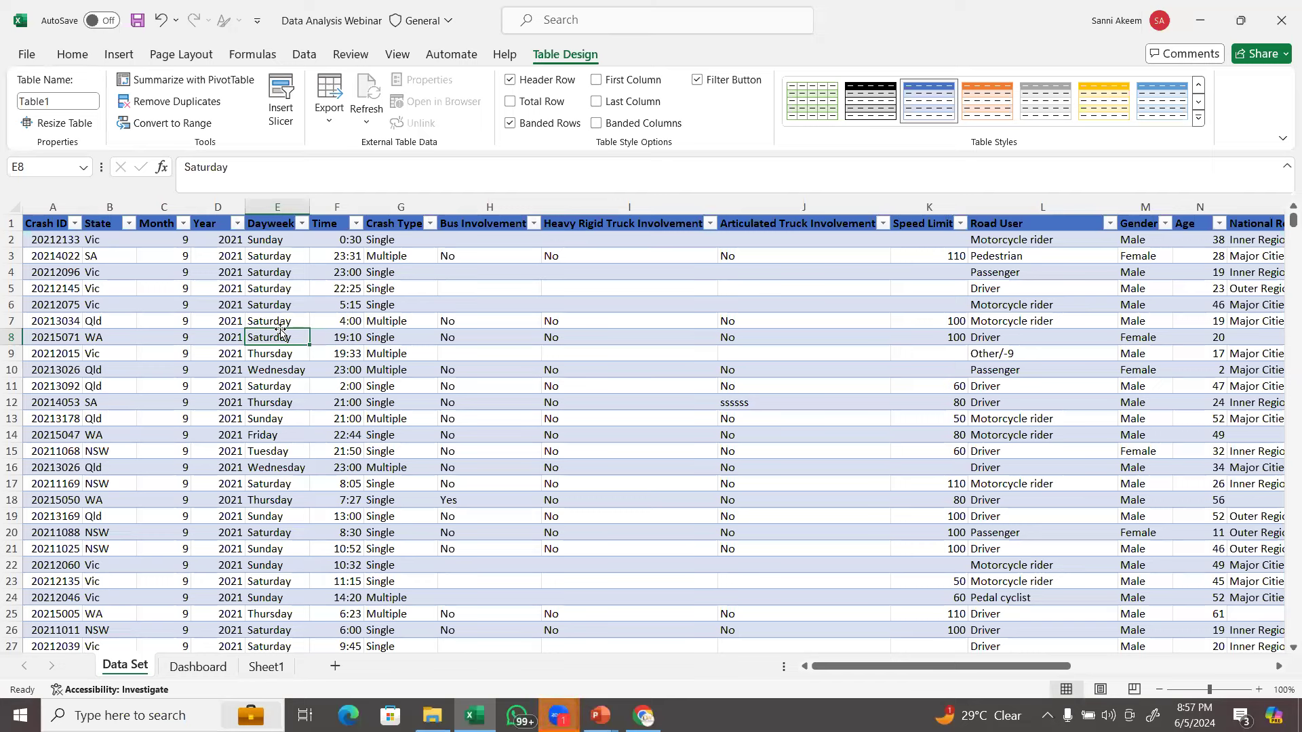
Summarize the crash table with a PivotTable placed on a new worksheet.
left_click(272, 304)
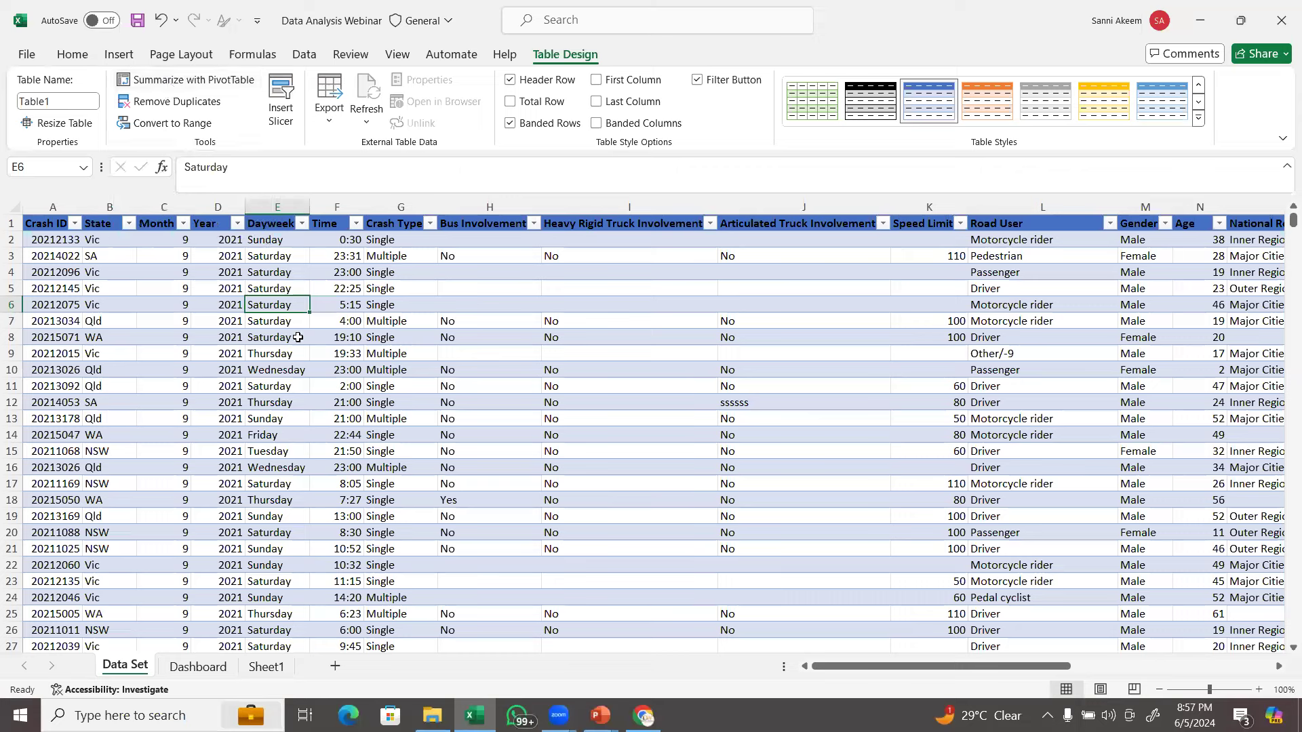
left_click(199, 80)
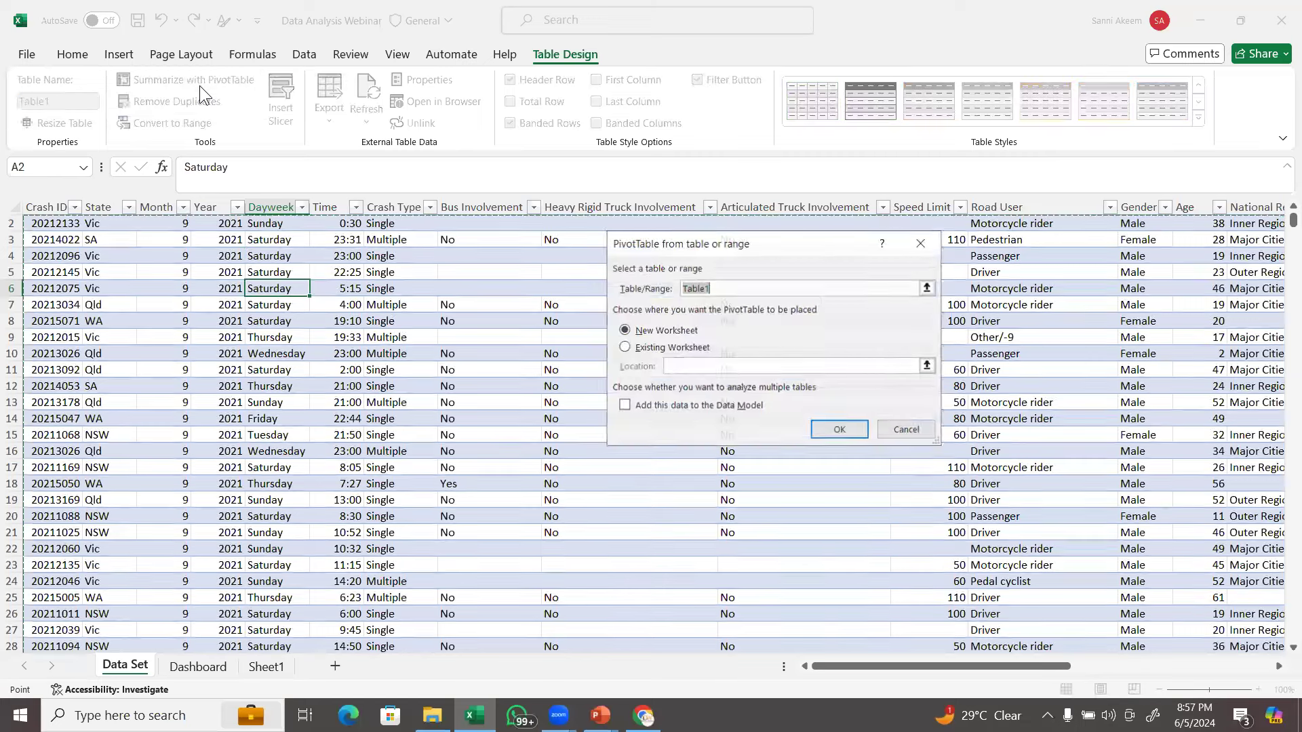
left_click(822, 437)
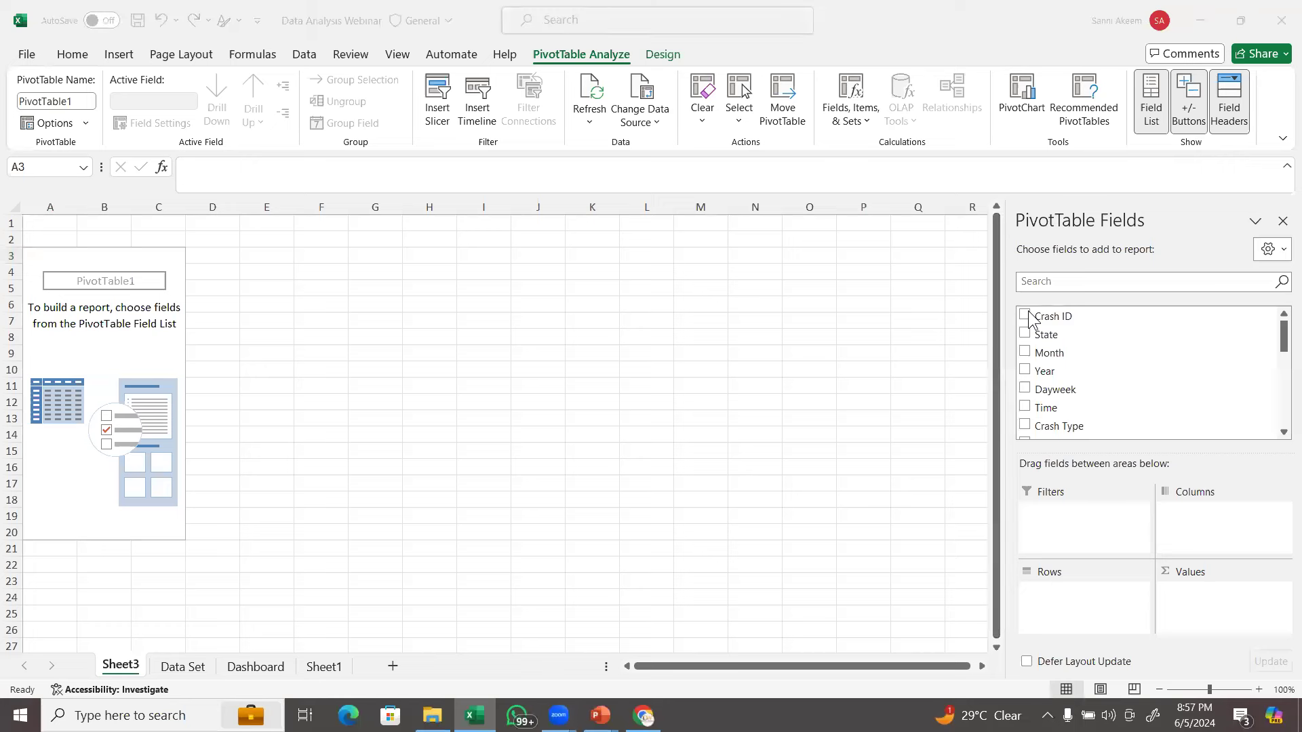
Add the Dayweek field to the PivotTable's Rows and also to its Values as a count.
left_click(1068, 392)
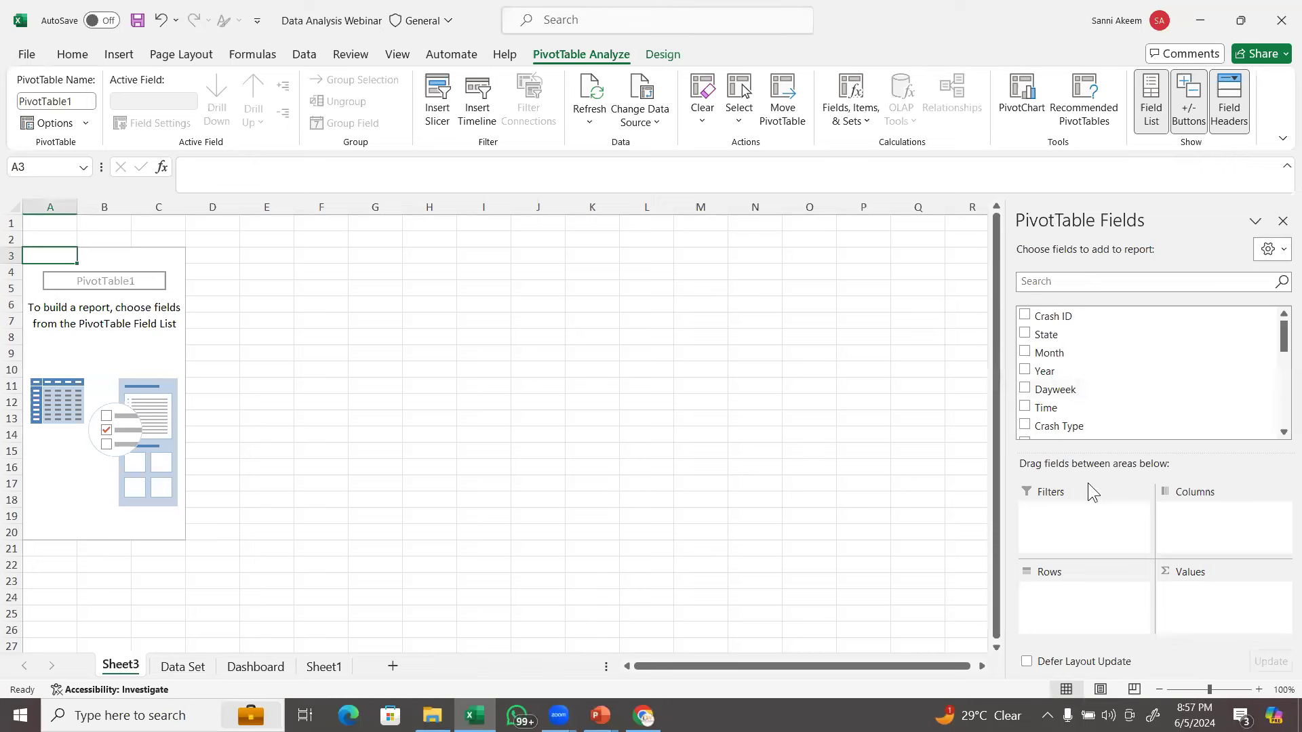
left_click_drag(1053, 388, 1071, 621)
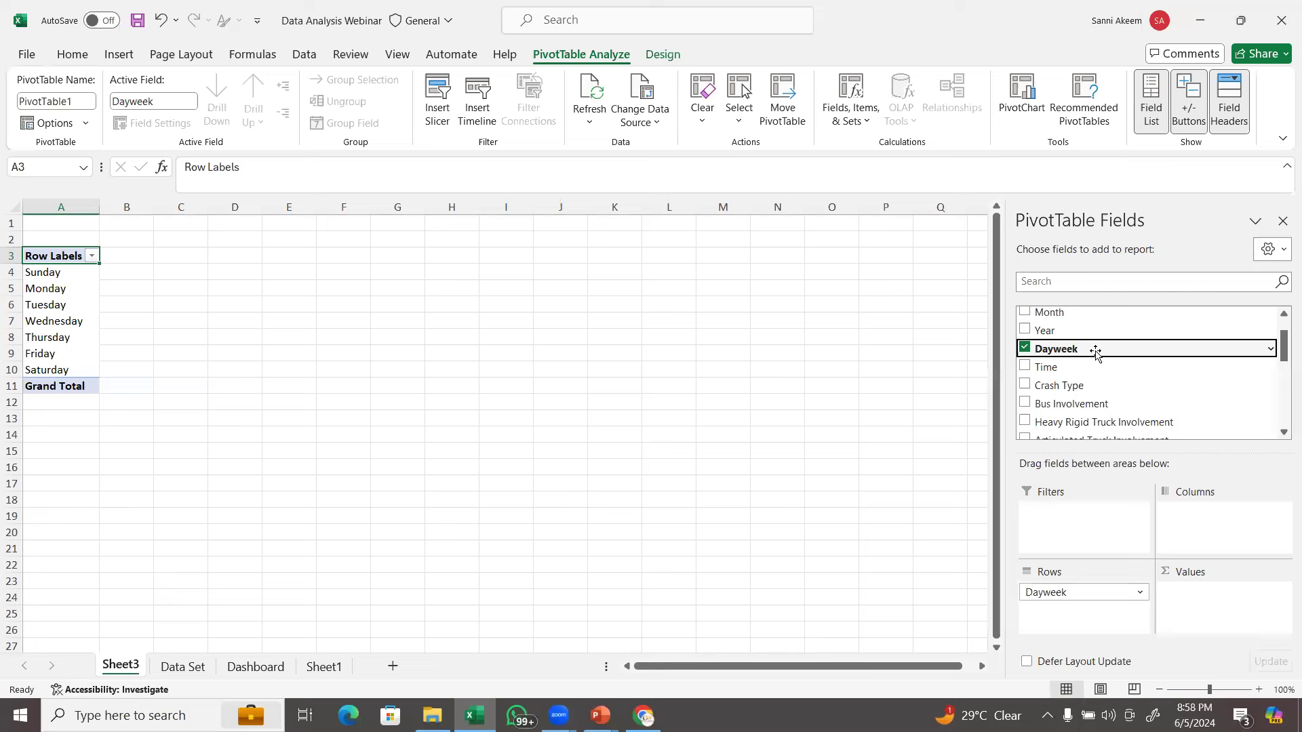
left_click_drag(1096, 351, 1229, 609)
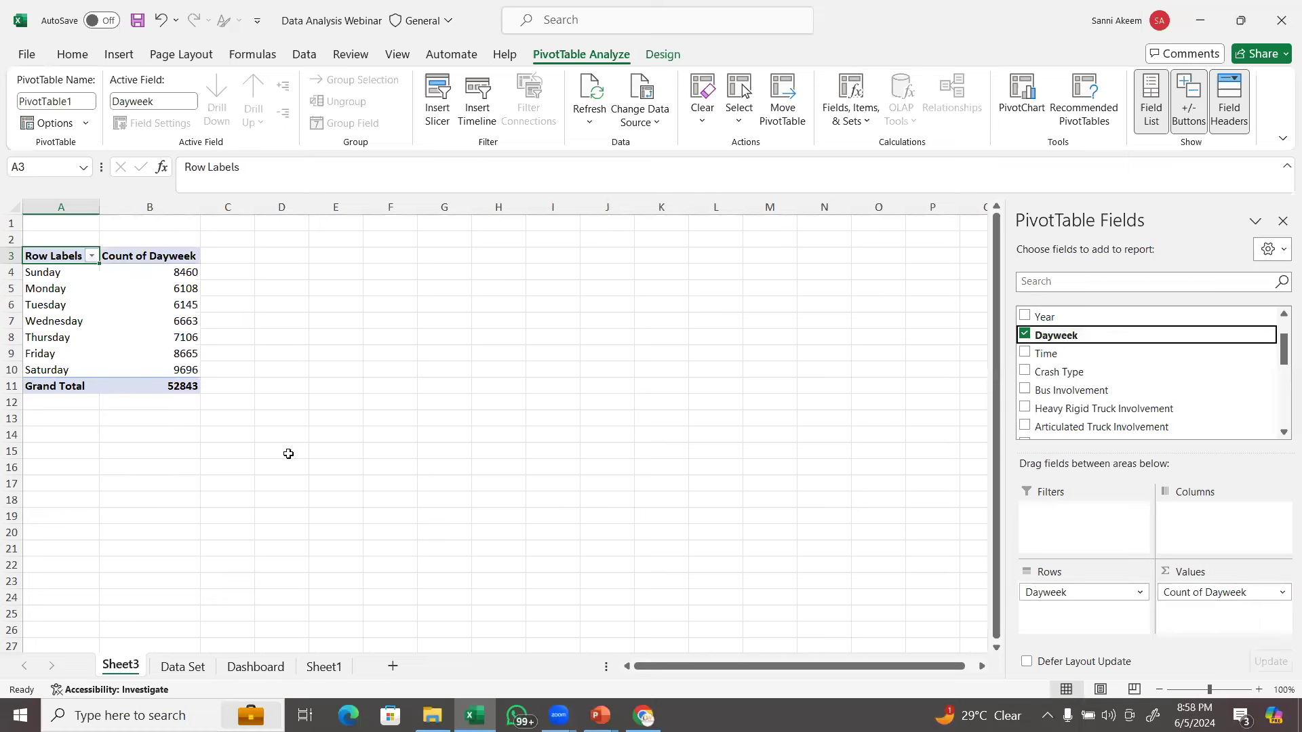
Sort the PivotTable's day-of-week counts from largest to smallest.
left_click(180, 273)
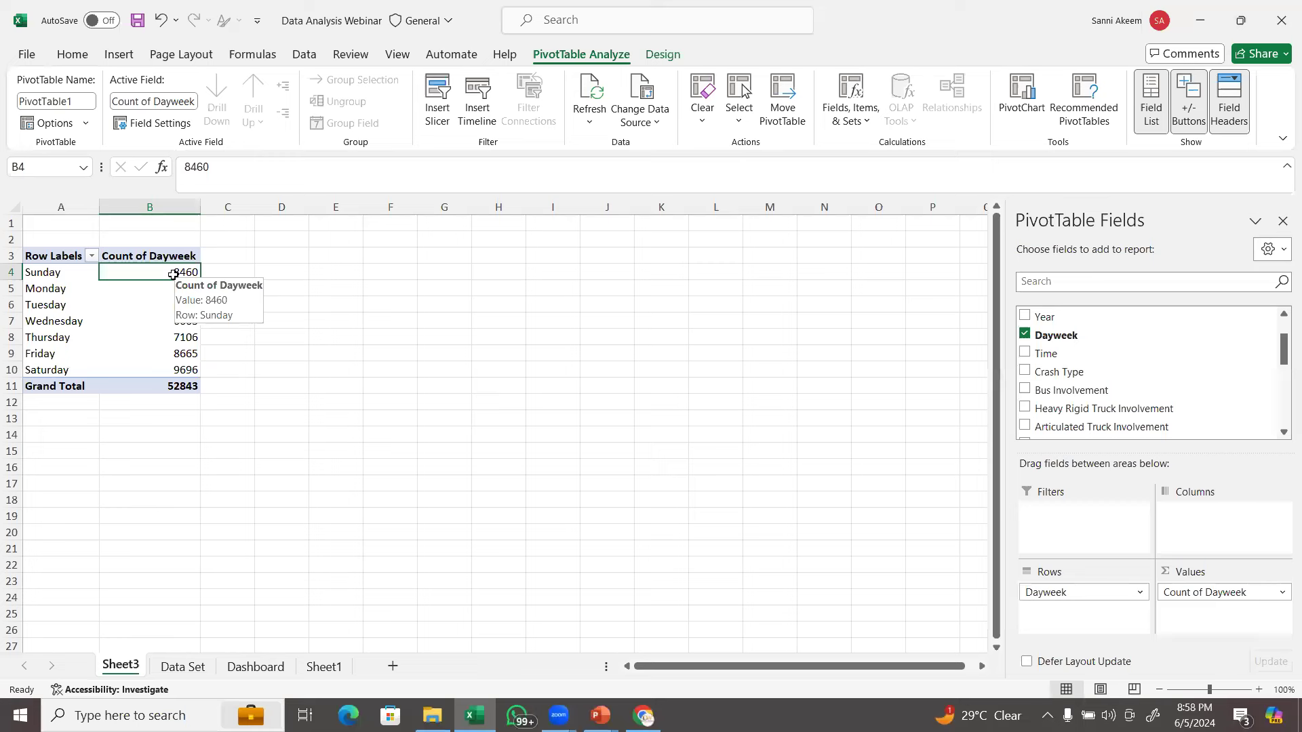
right_click(175, 275)
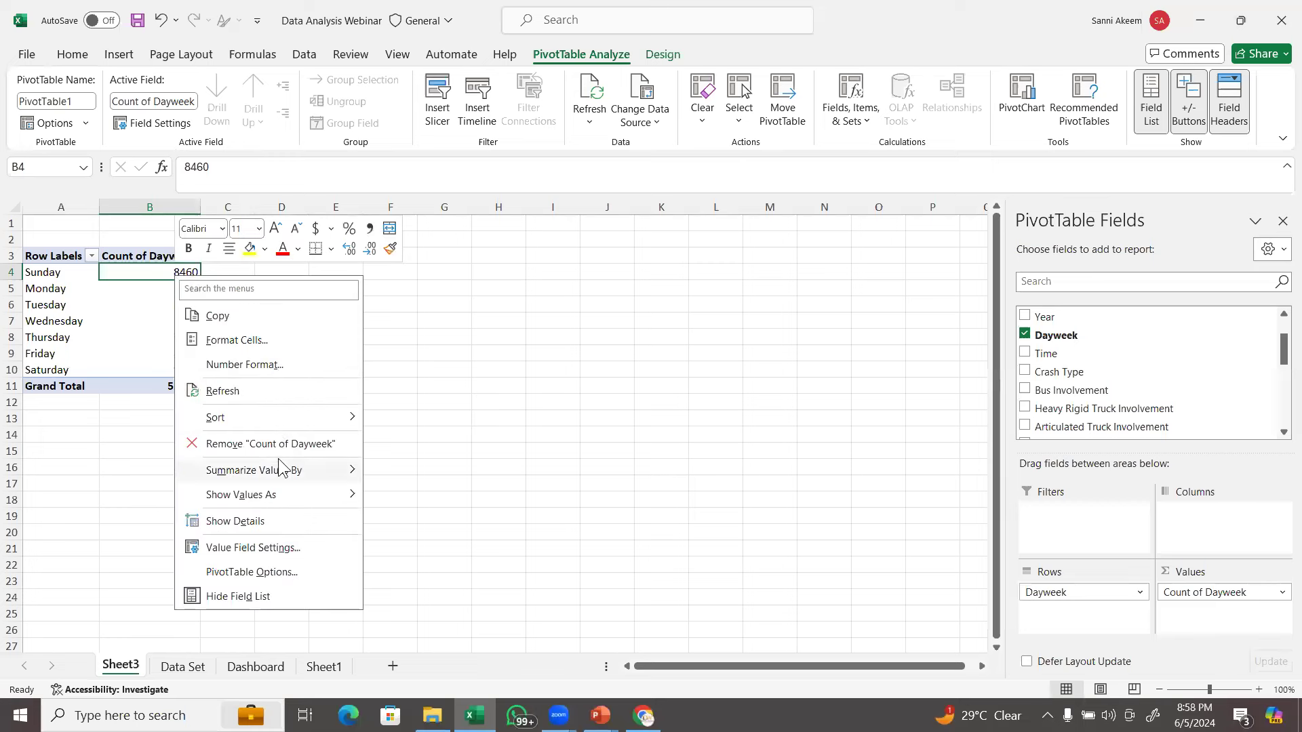
mouse_move(270, 426)
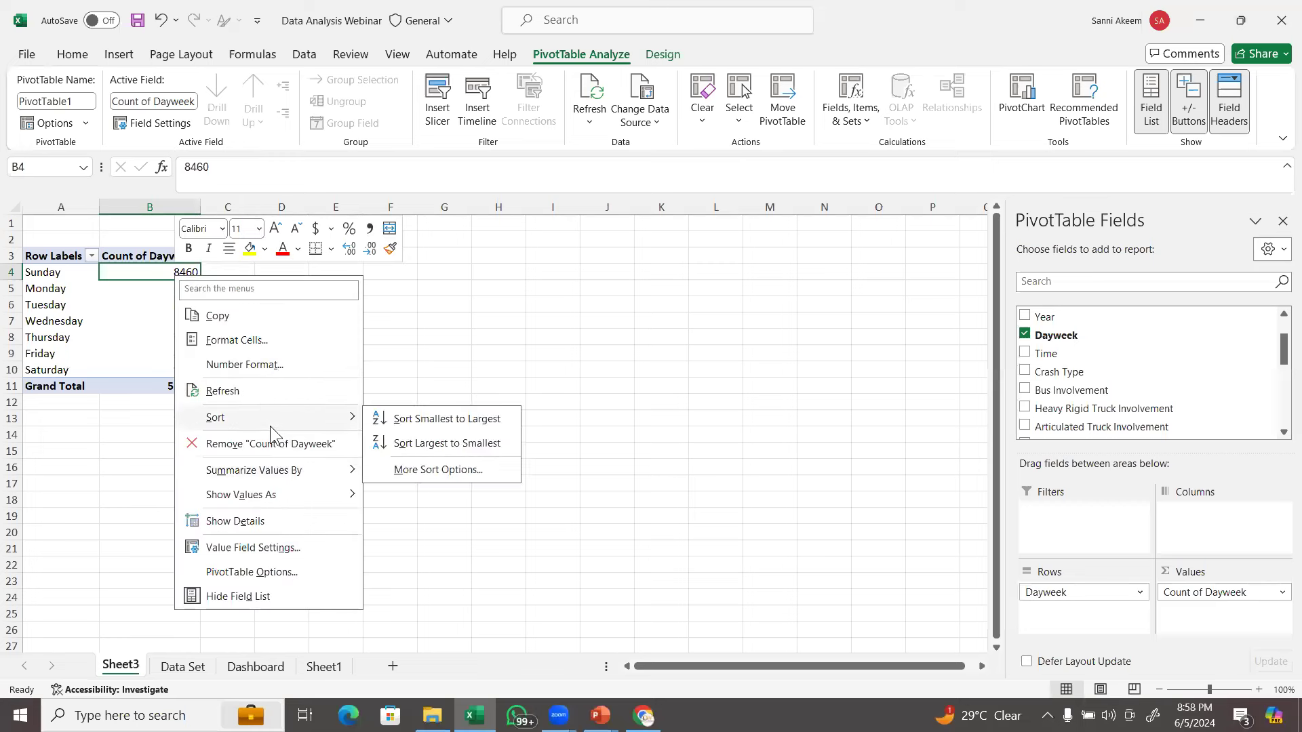
left_click(434, 447)
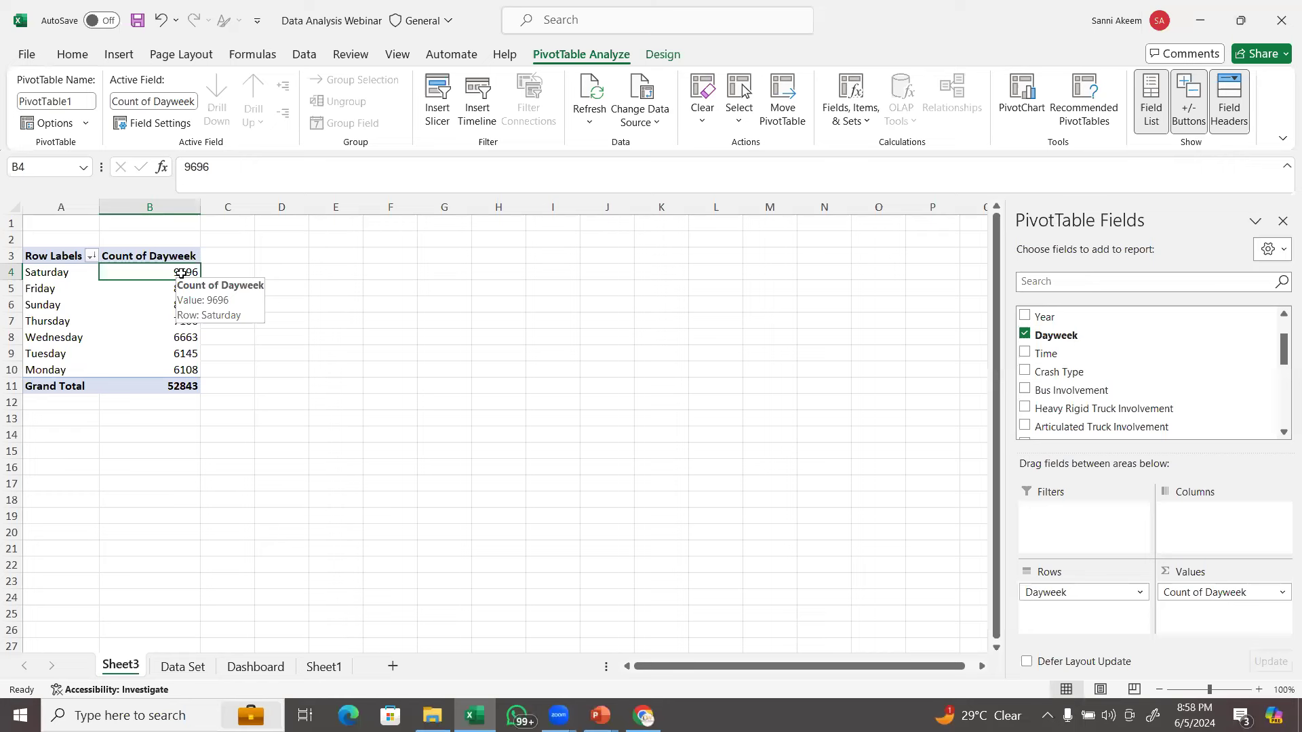
left_click(150, 342)
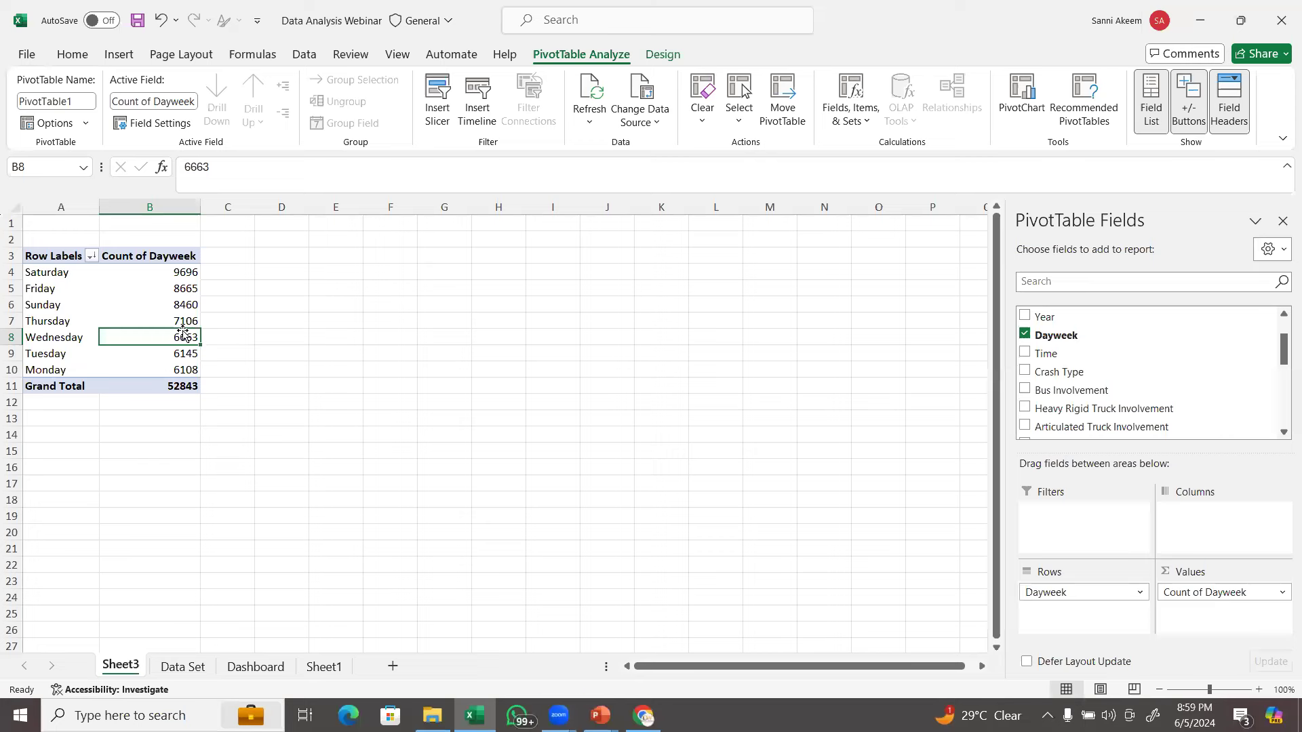
Insert a Clustered Column PivotChart of the day-of-week crash counts.
left_click_drag(37, 285, 155, 292)
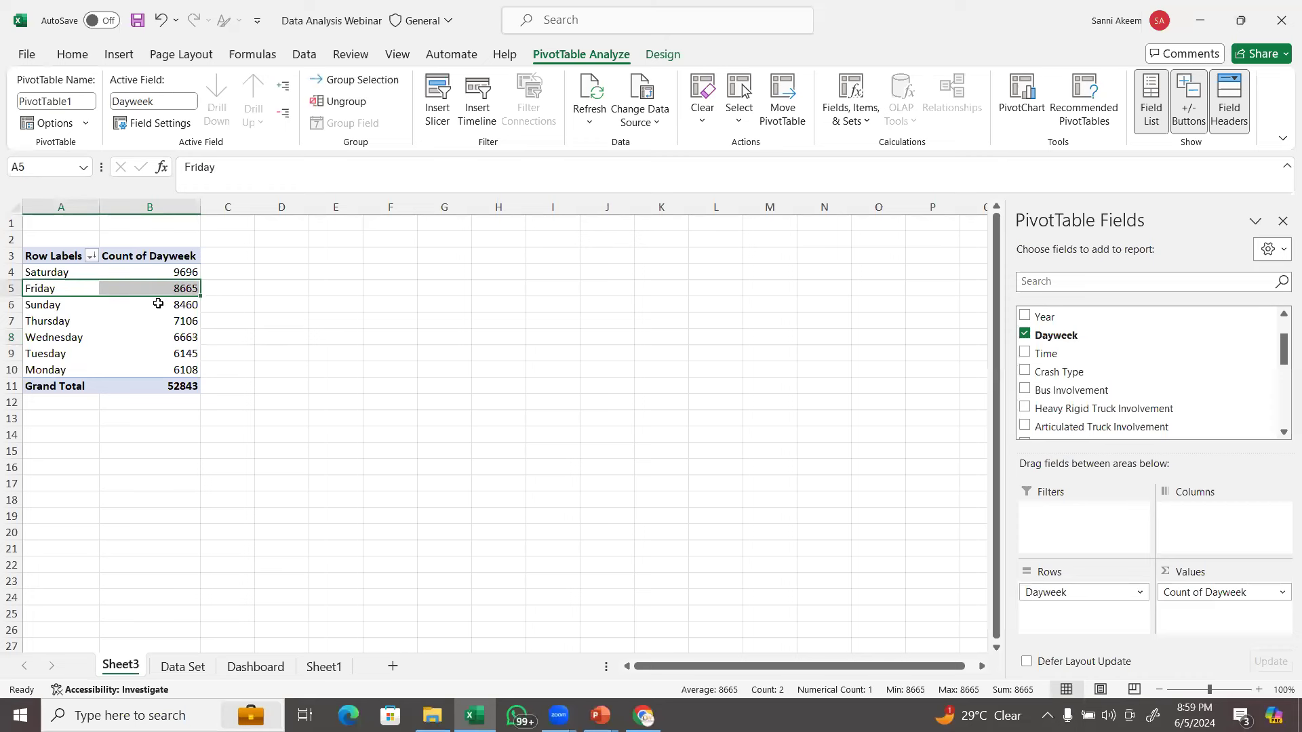
left_click(158, 304)
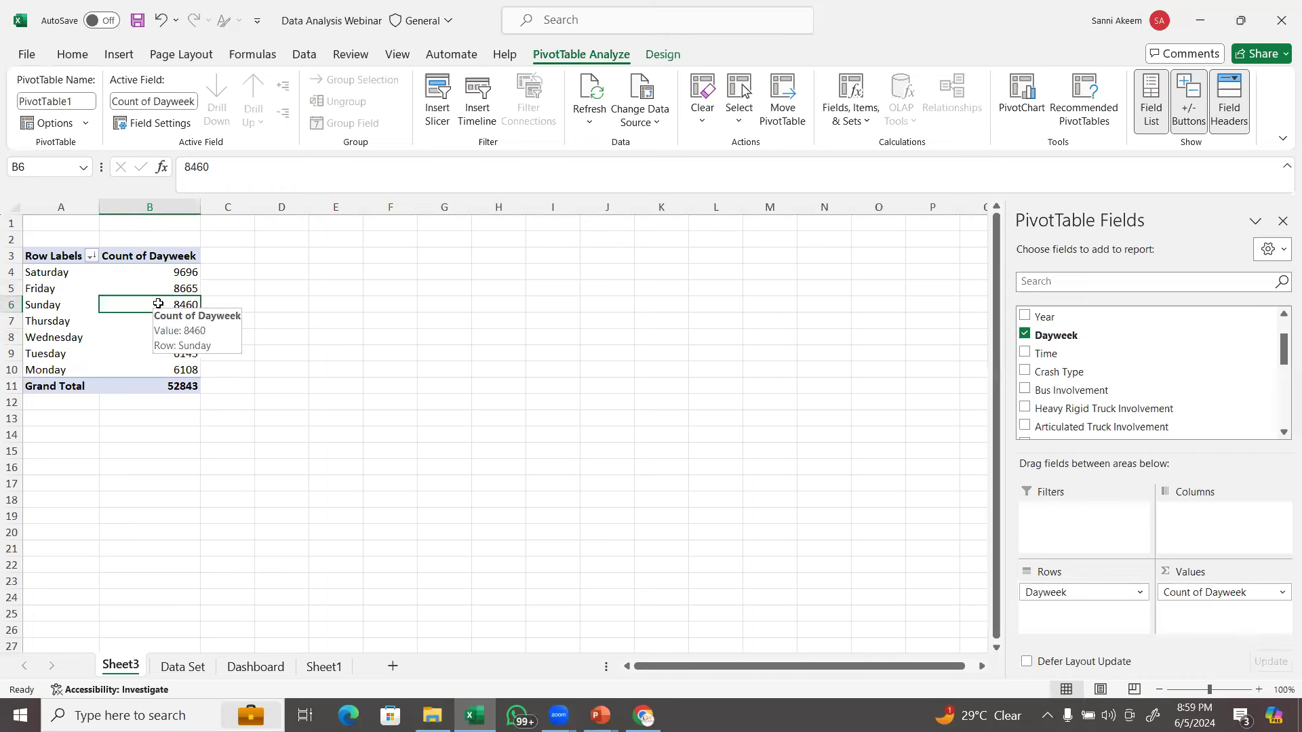
left_click(156, 274)
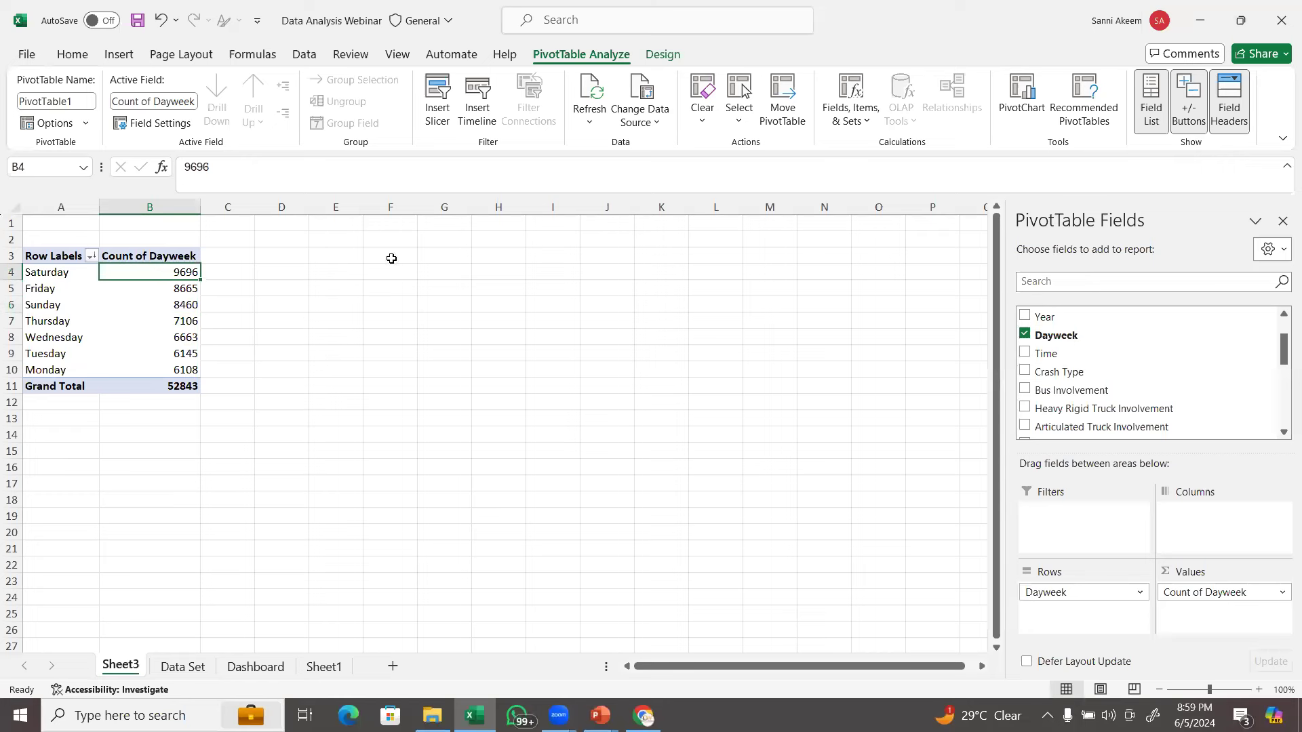
left_click(1035, 101)
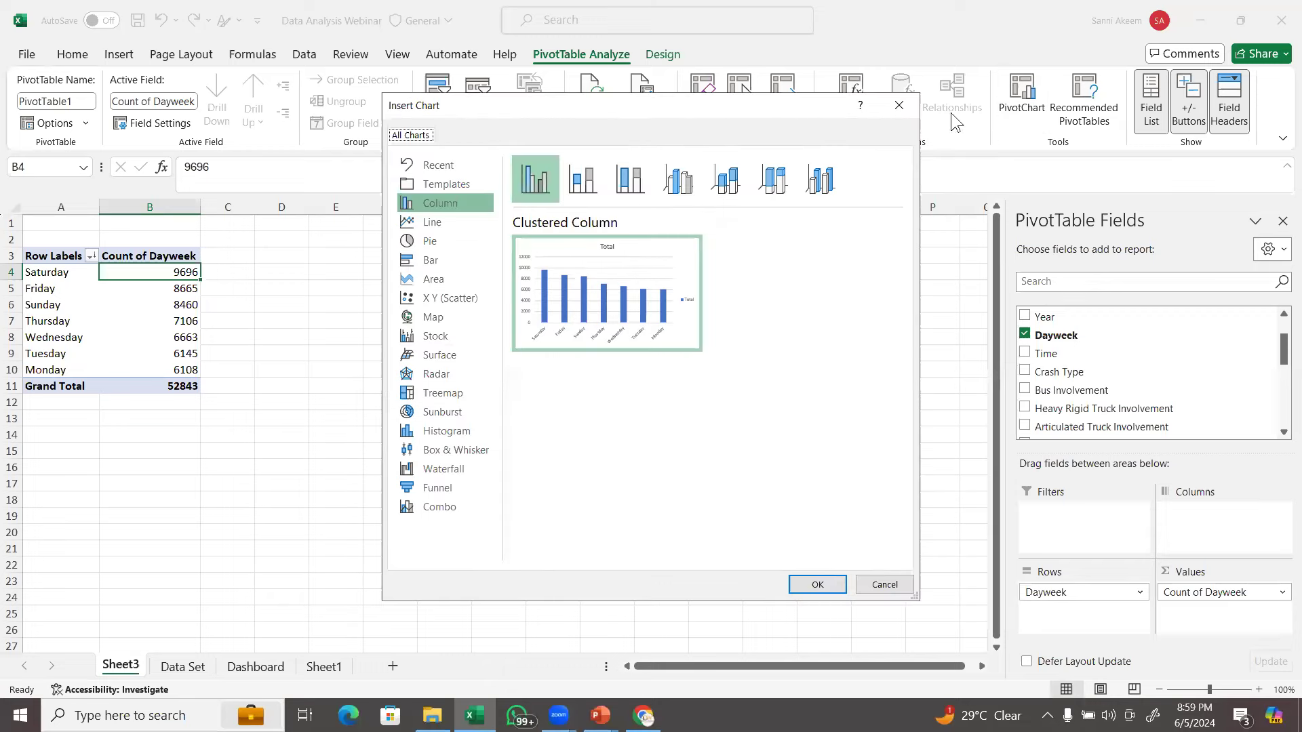
mouse_move(601, 245)
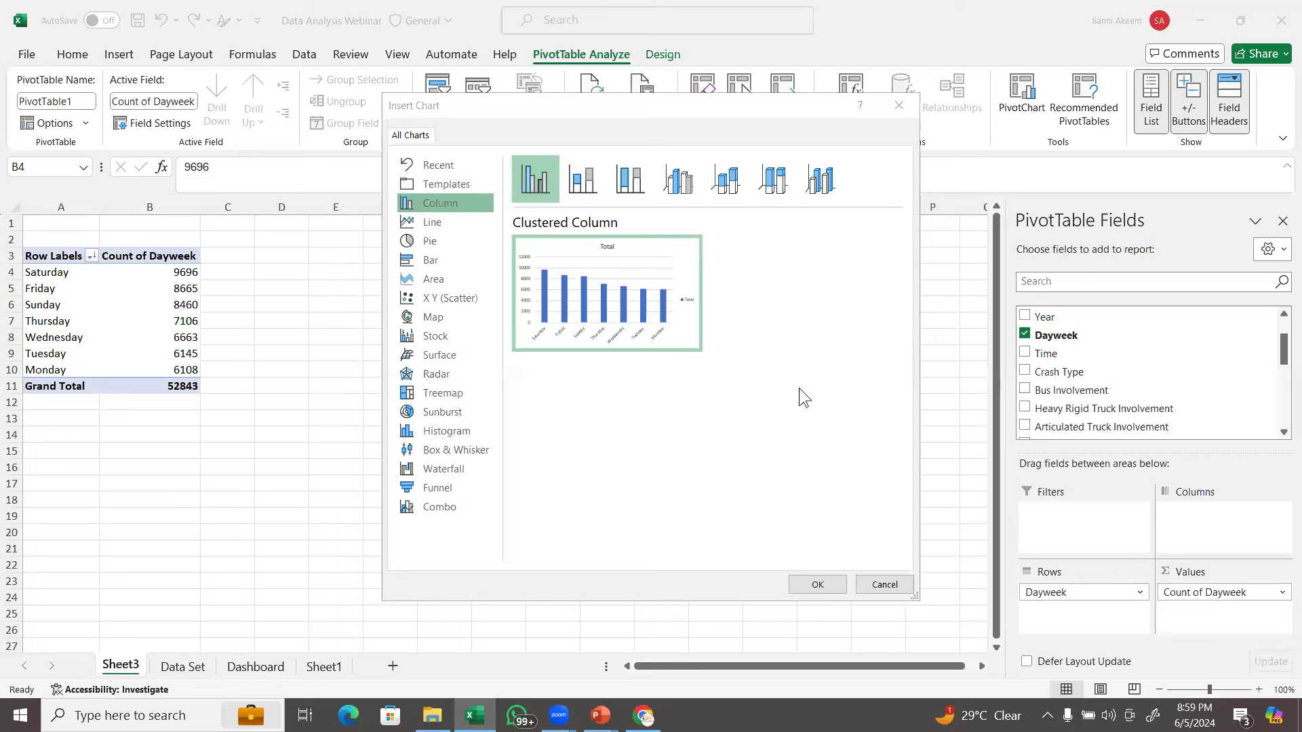
left_click(817, 584)
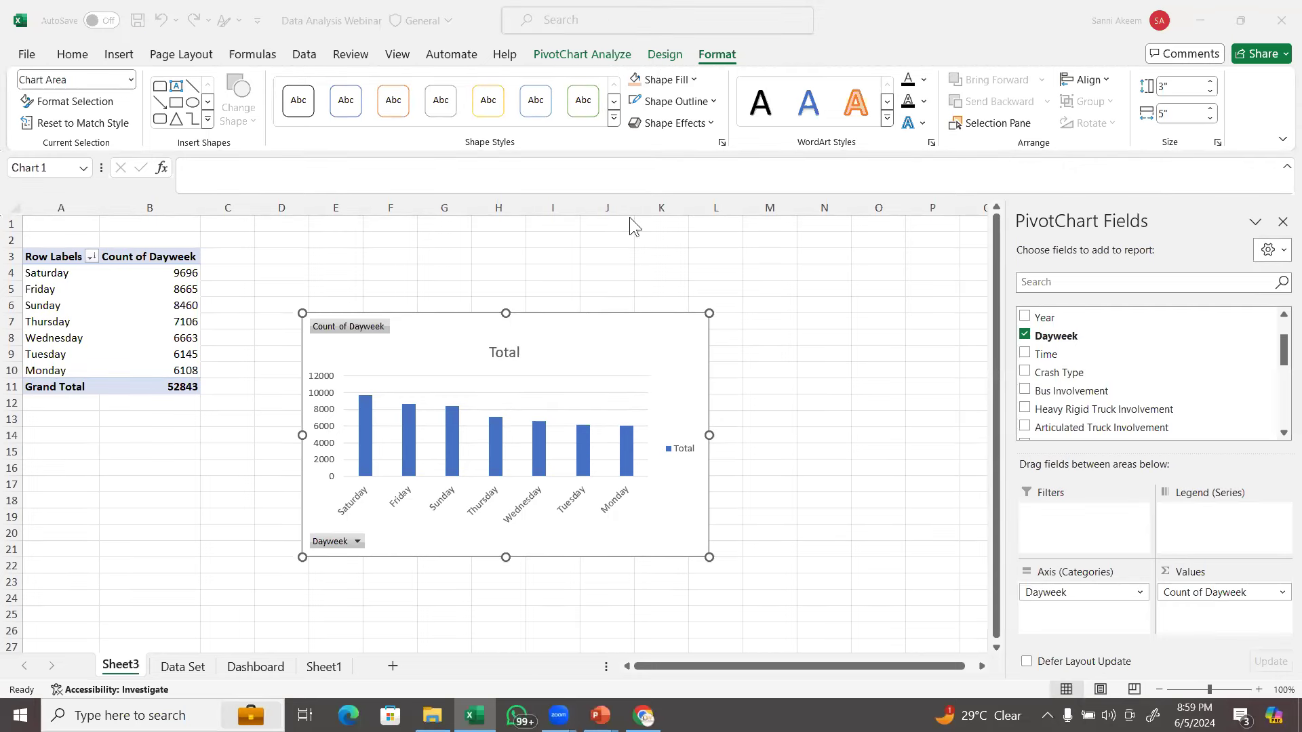
Apply the dark gradient chart style with solid blue columns to the day-of-week PivotChart.
left_click(661, 59)
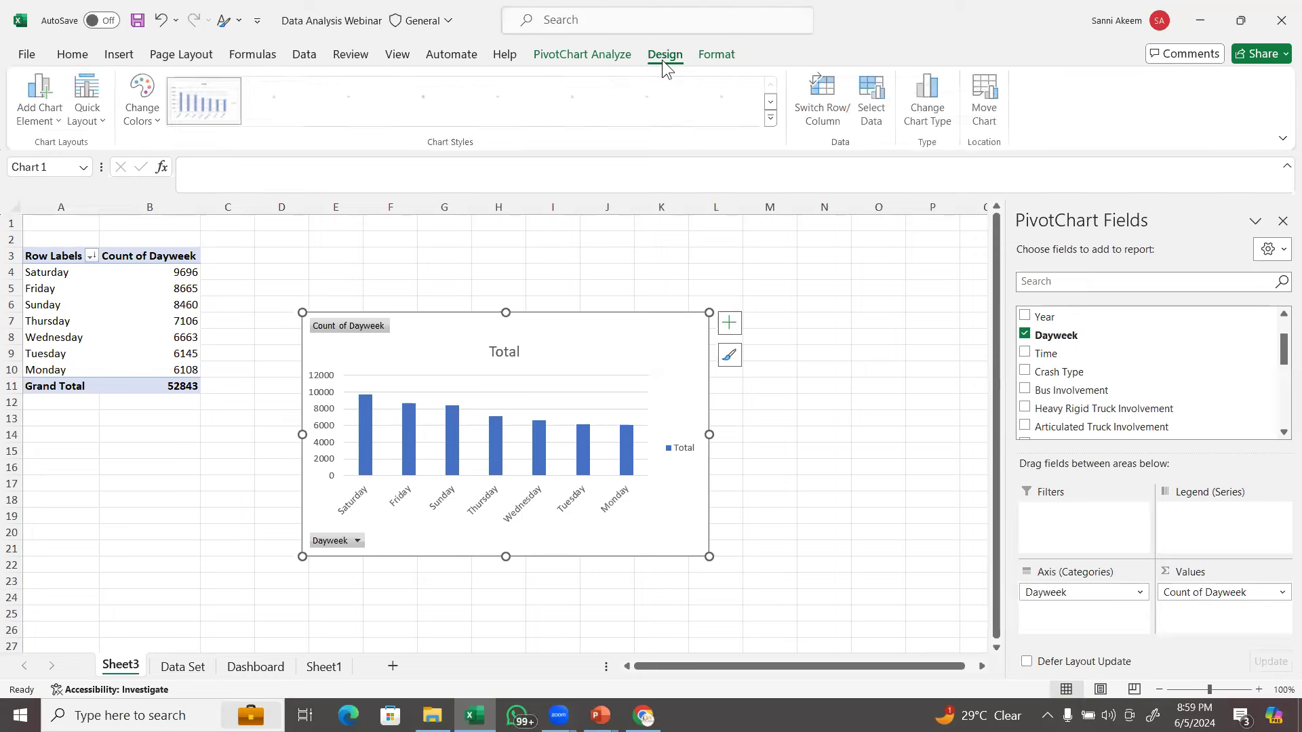
left_click(773, 118)
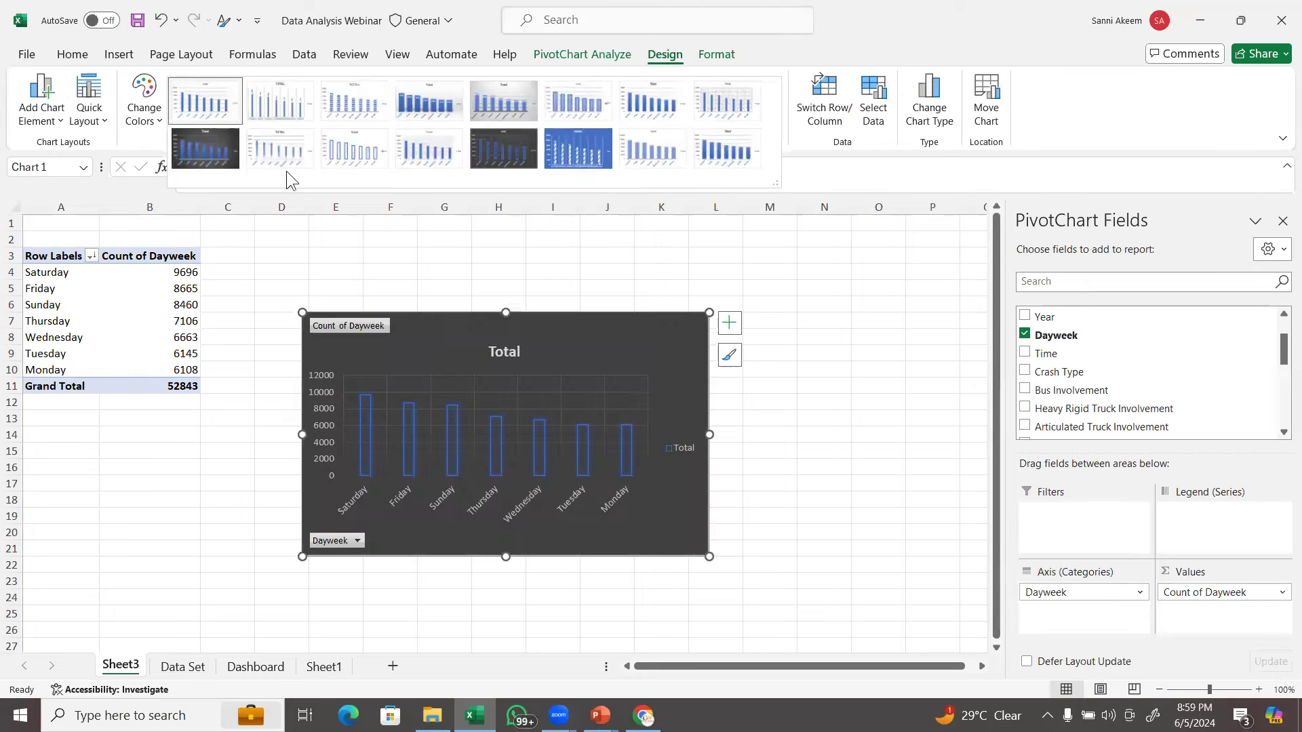
left_click(224, 148)
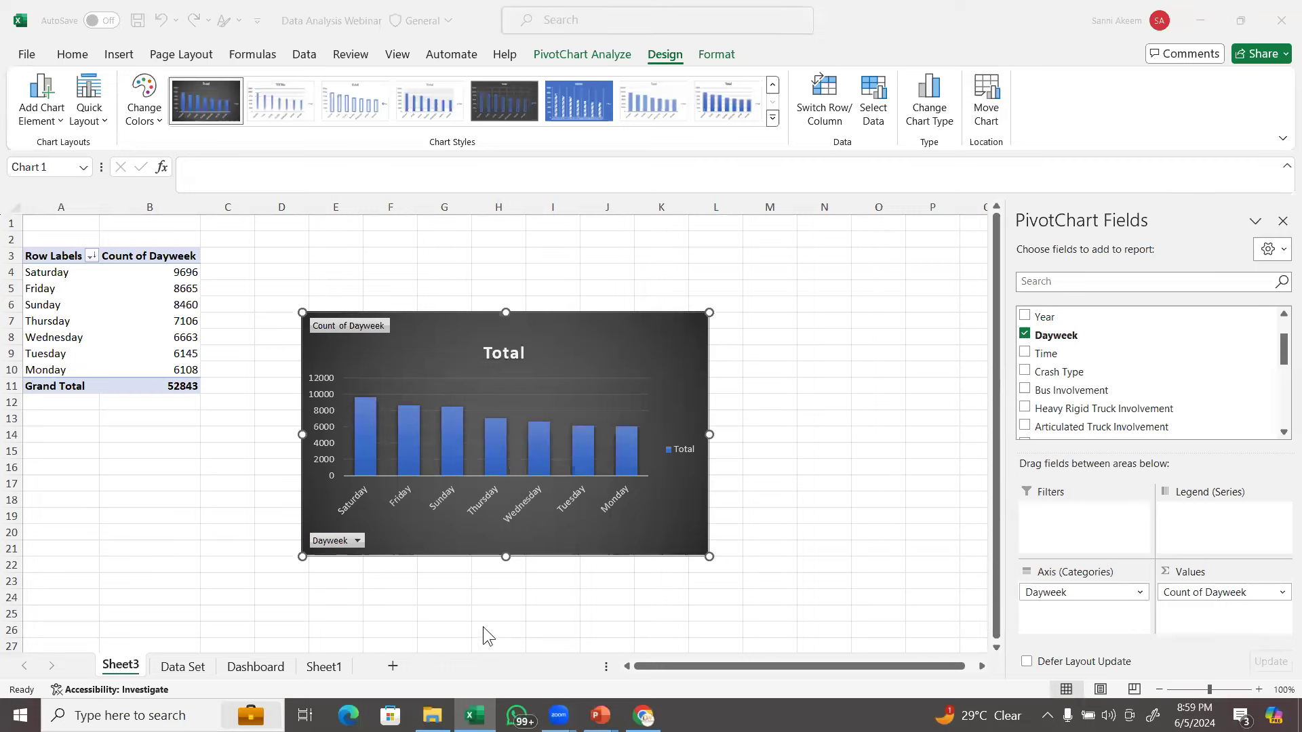
Move the day-of-week PivotChart from Sheet3 to the first large white panel on the Dashboard sheet.
left_click(619, 325)
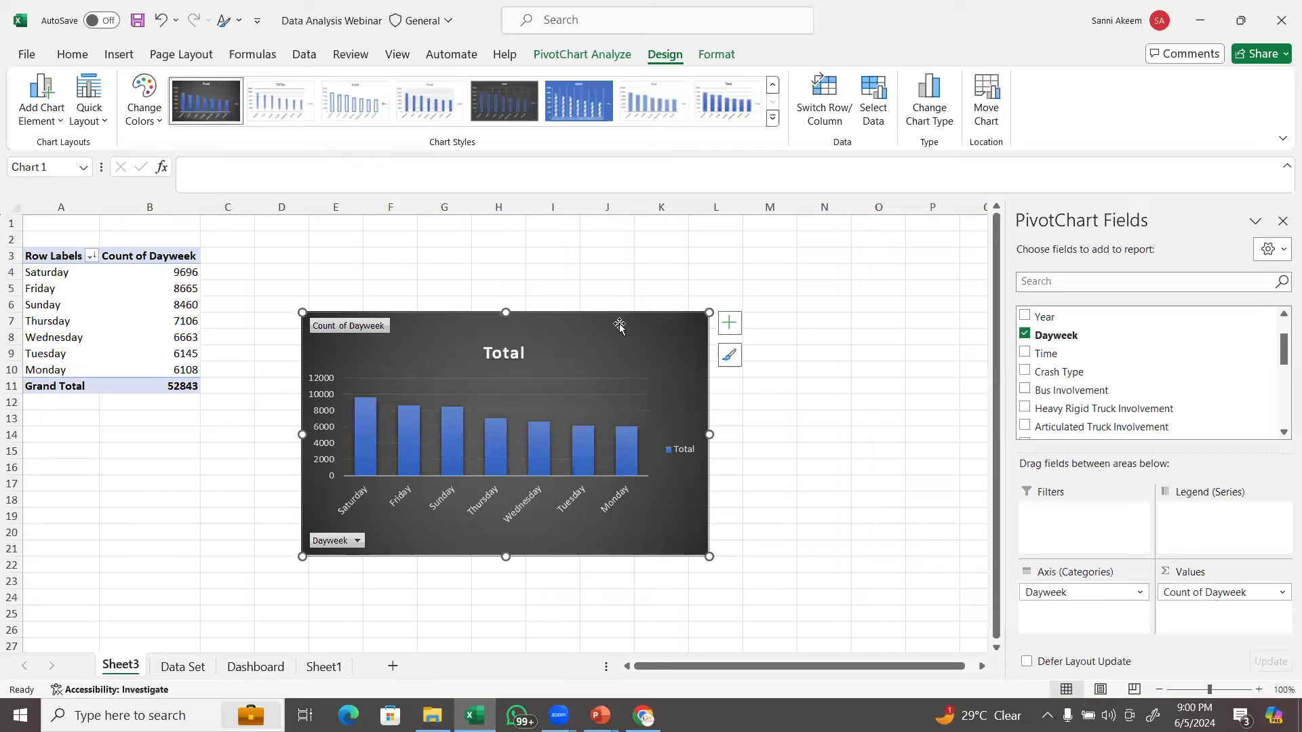
key("Delete")
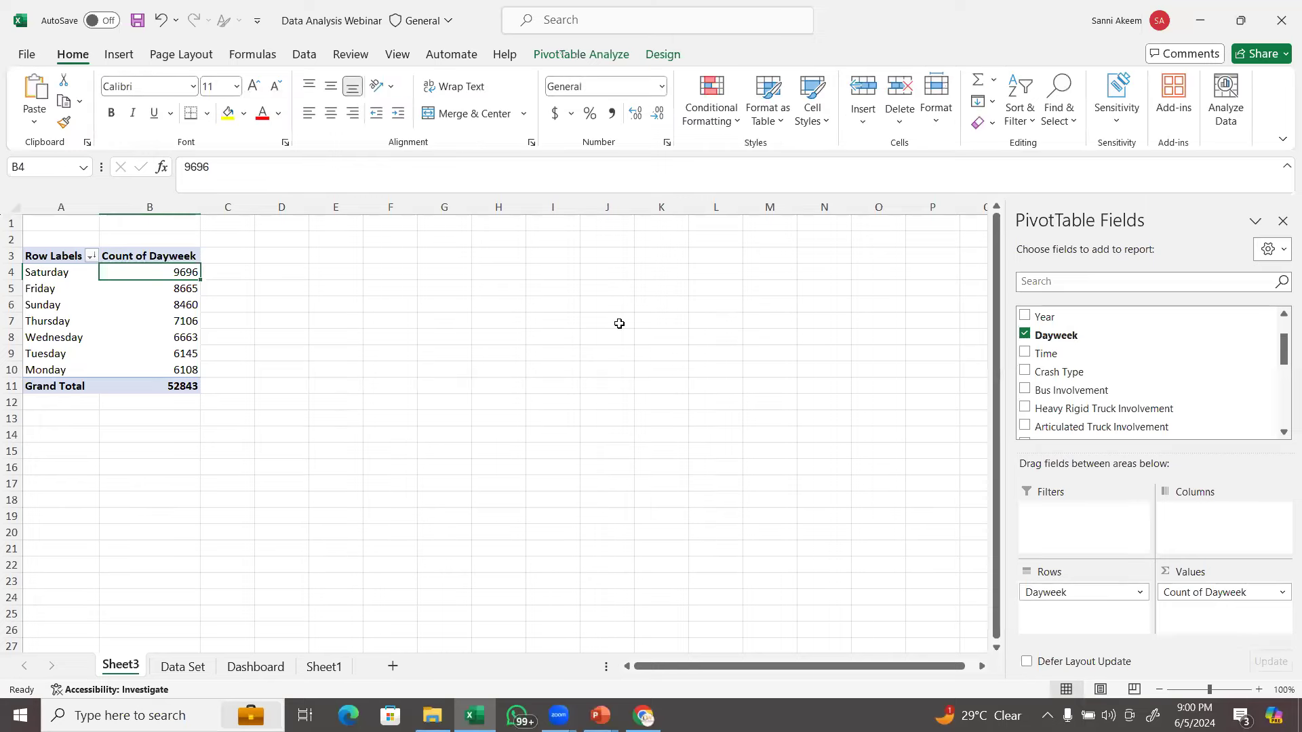
left_click(252, 668)
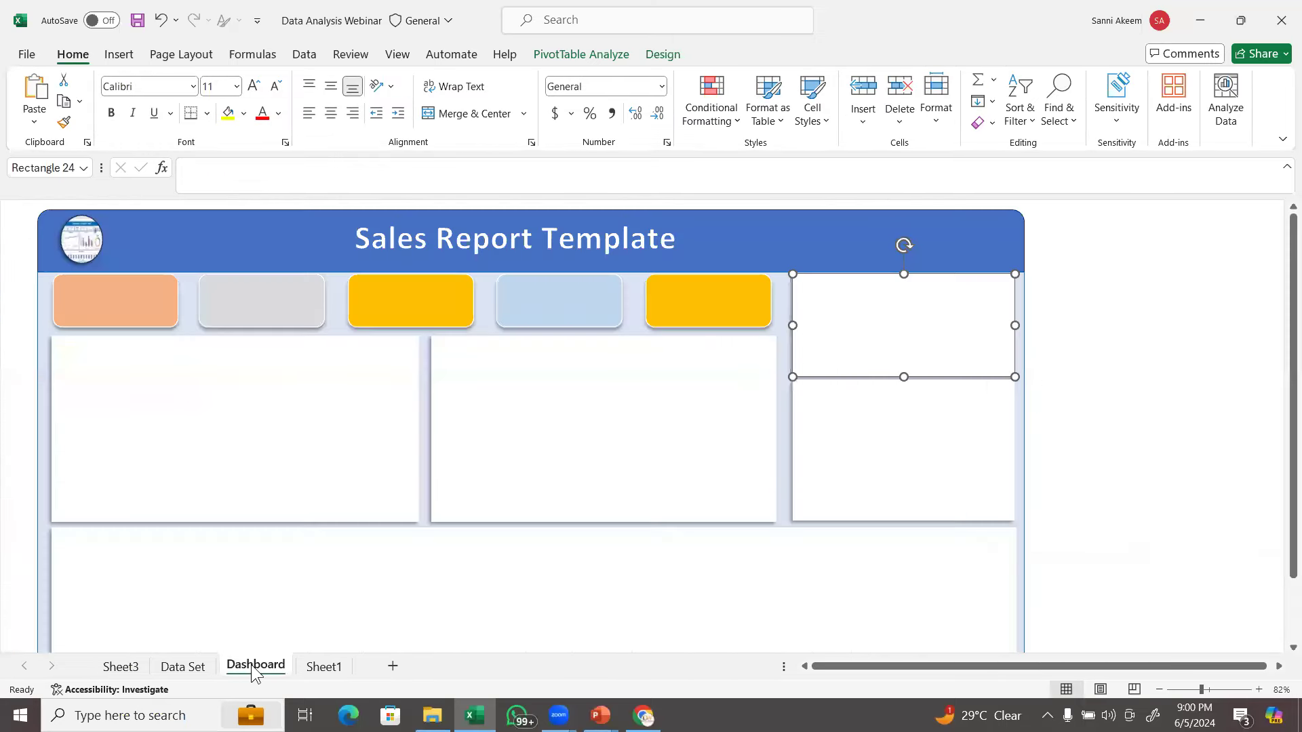
left_click(221, 369)
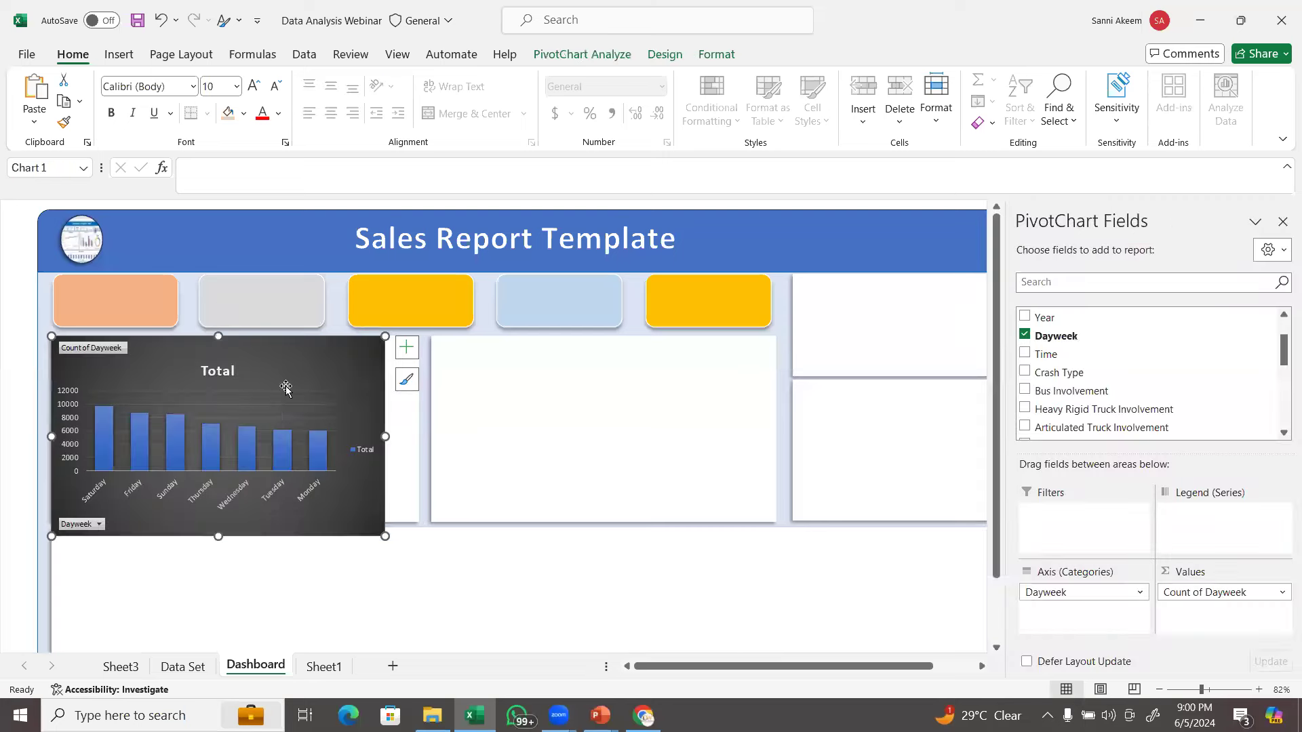
Reposition and resize the day-of-week chart to fit inside the first white panel below the coloured cards.
mouse_move(300, 358)
left_mouse_down()
mouse_move(330, 364)
mouse_move(295, 364)
left_mouse_up()
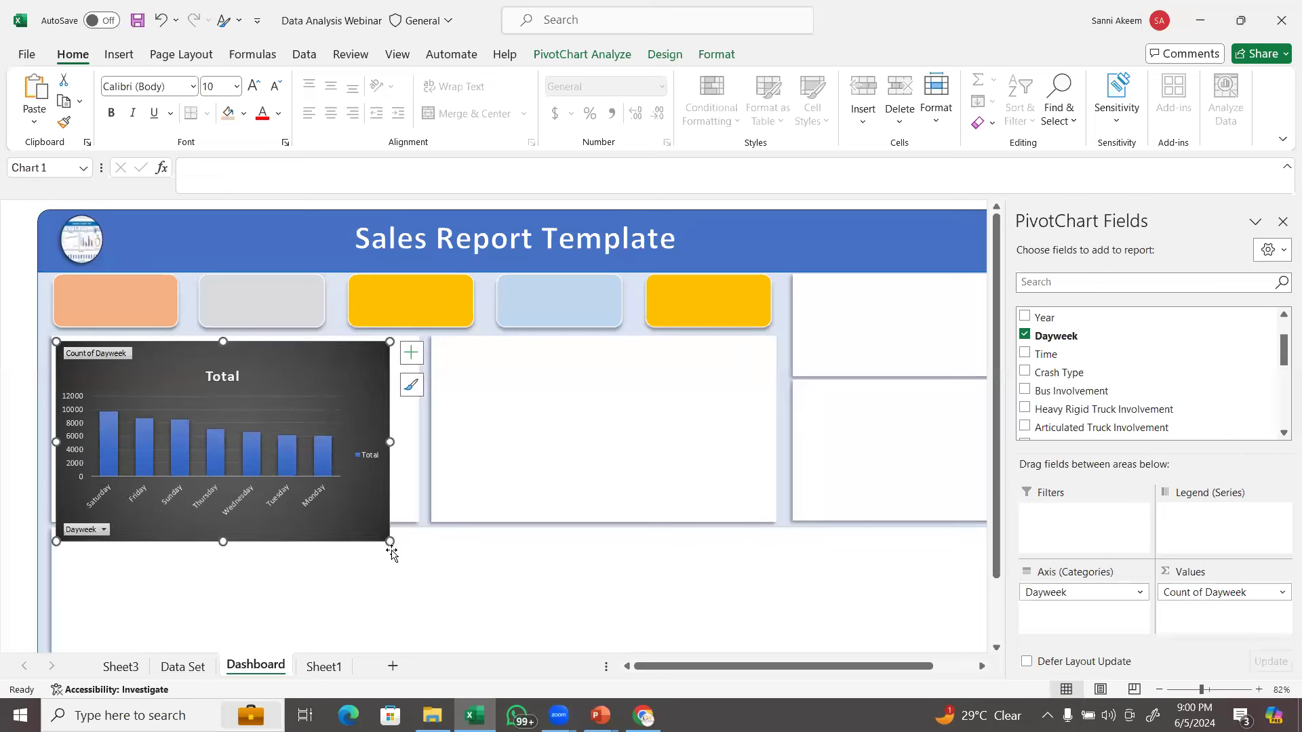
left_click_drag(390, 541, 392, 517)
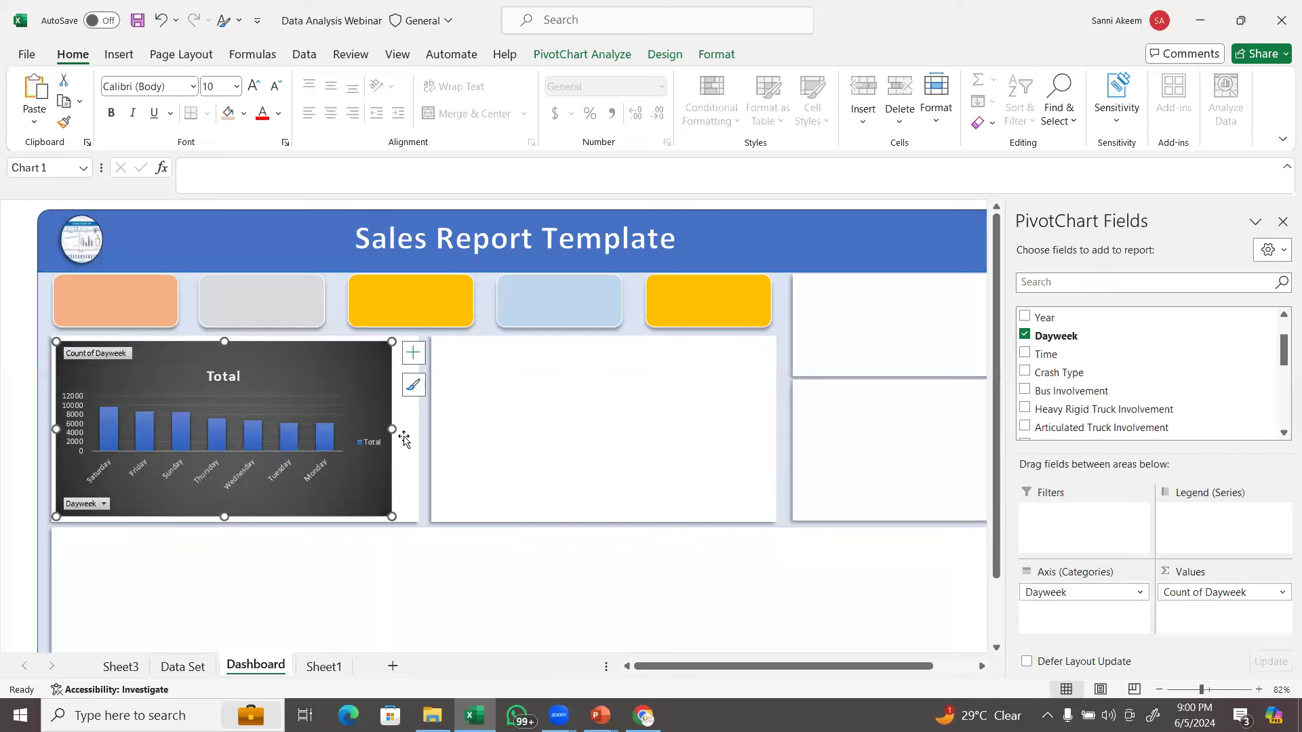
left_click_drag(393, 434, 414, 438)
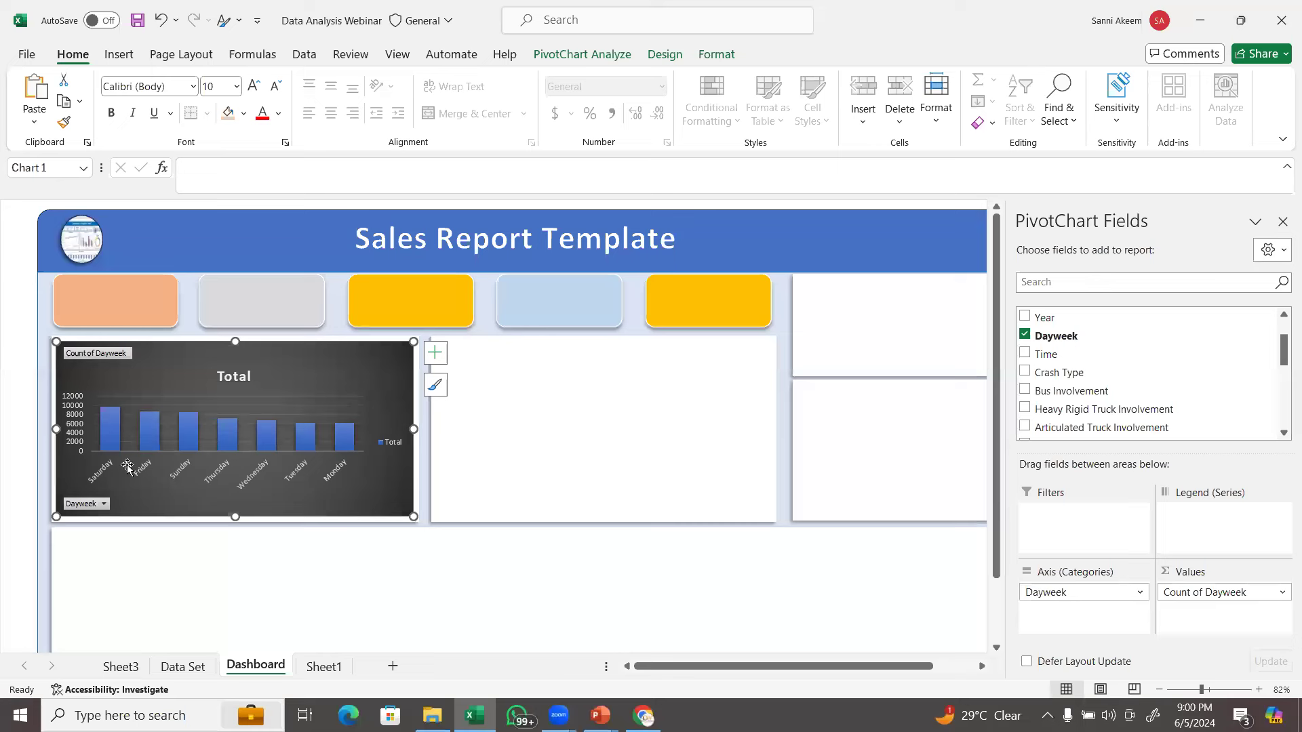
mouse_move(109, 413)
mouse_move(190, 446)
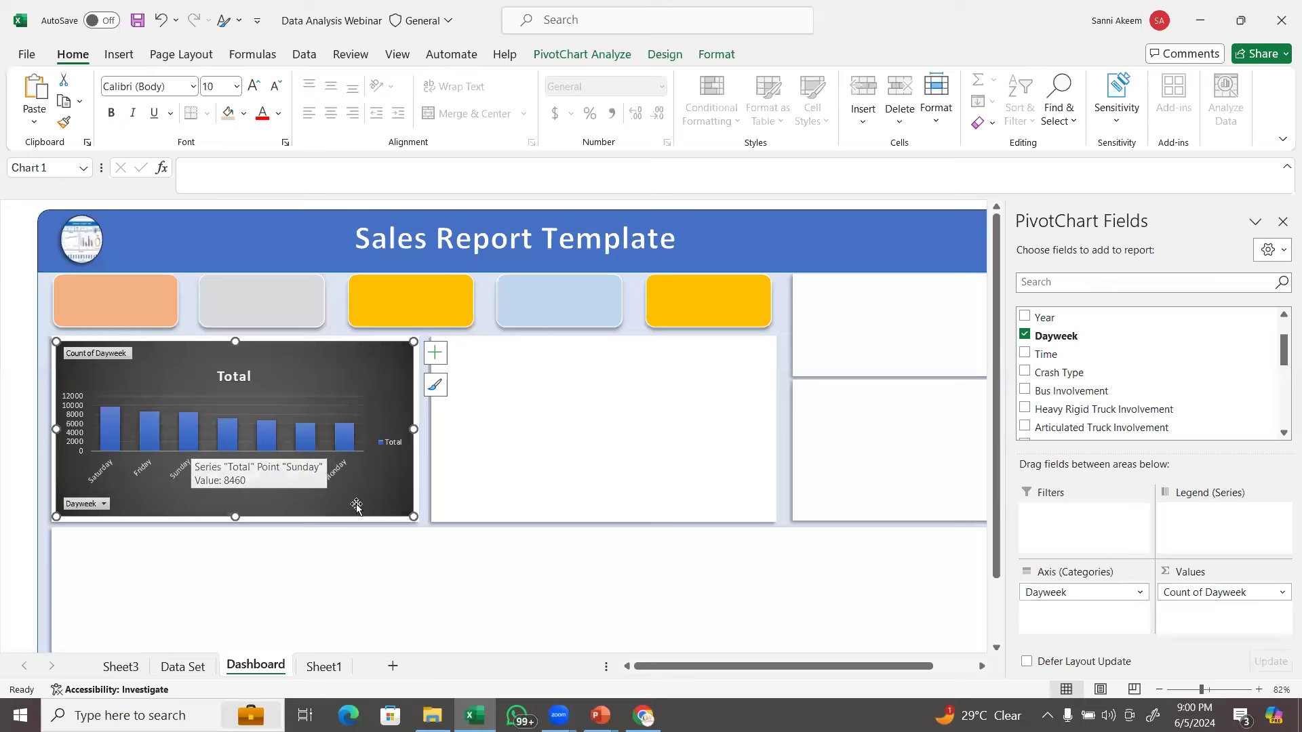
mouse_move(354, 444)
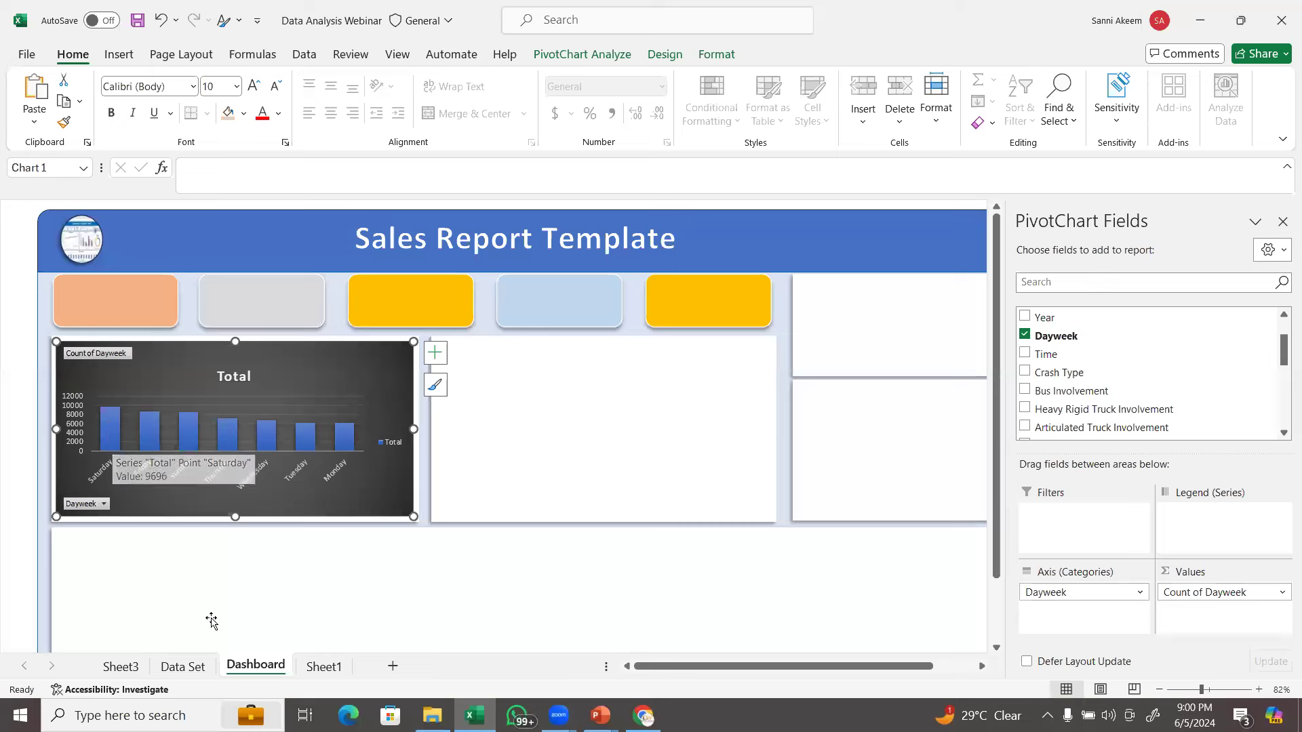
Examine the crash table on the Data Set sheet, focusing on the Gender column and its male and female entries.
left_click(179, 668)
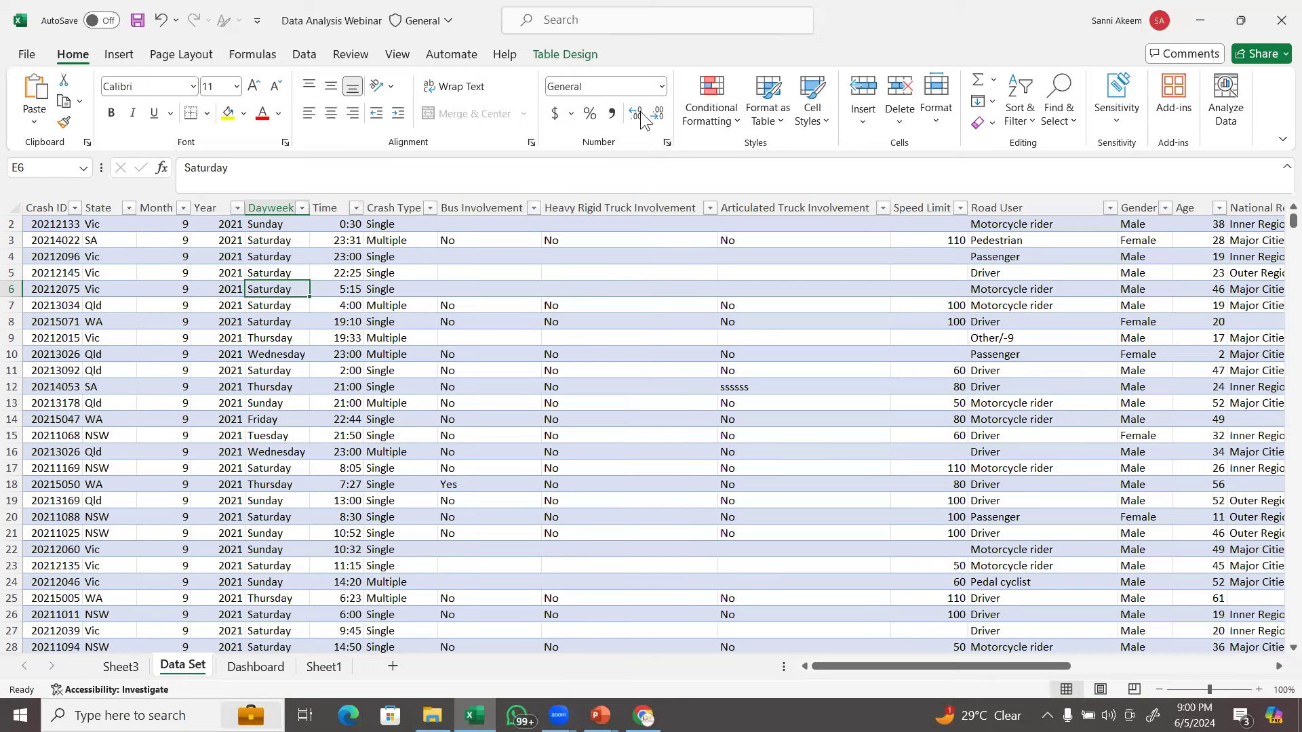
left_click(444, 400)
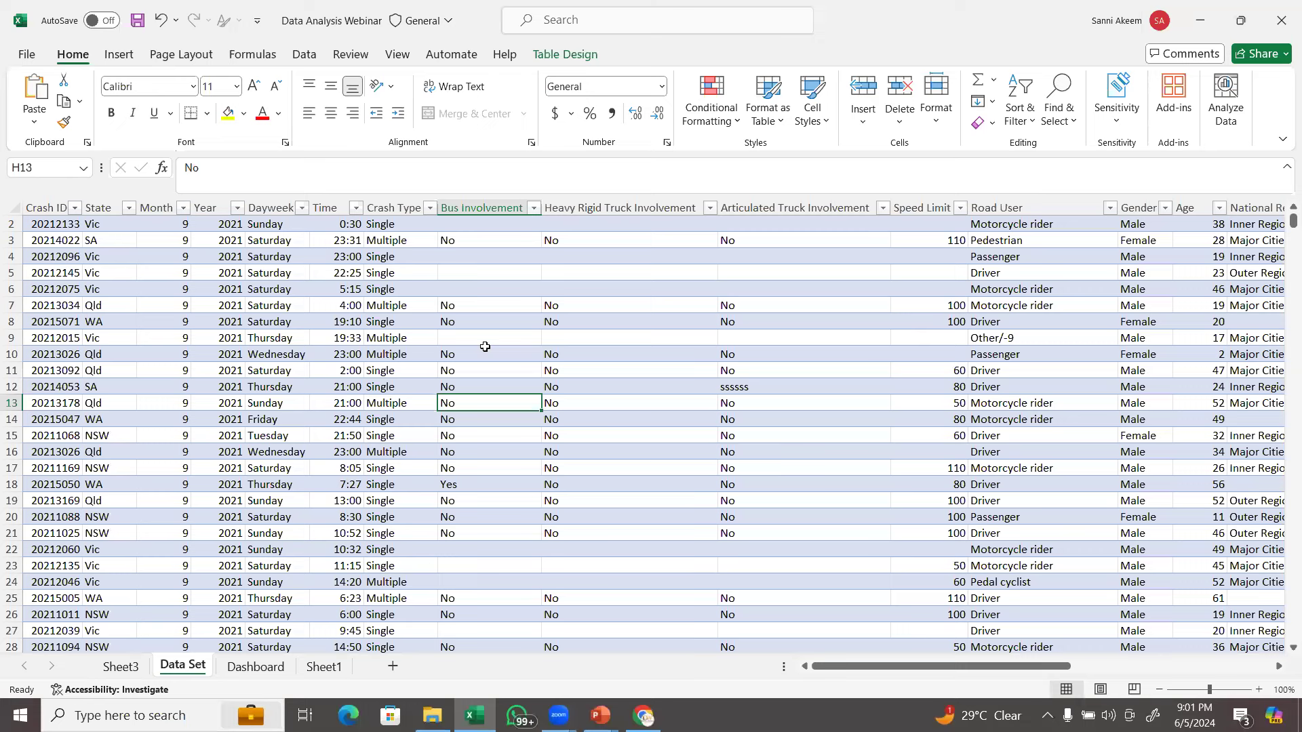
left_click(771, 337)
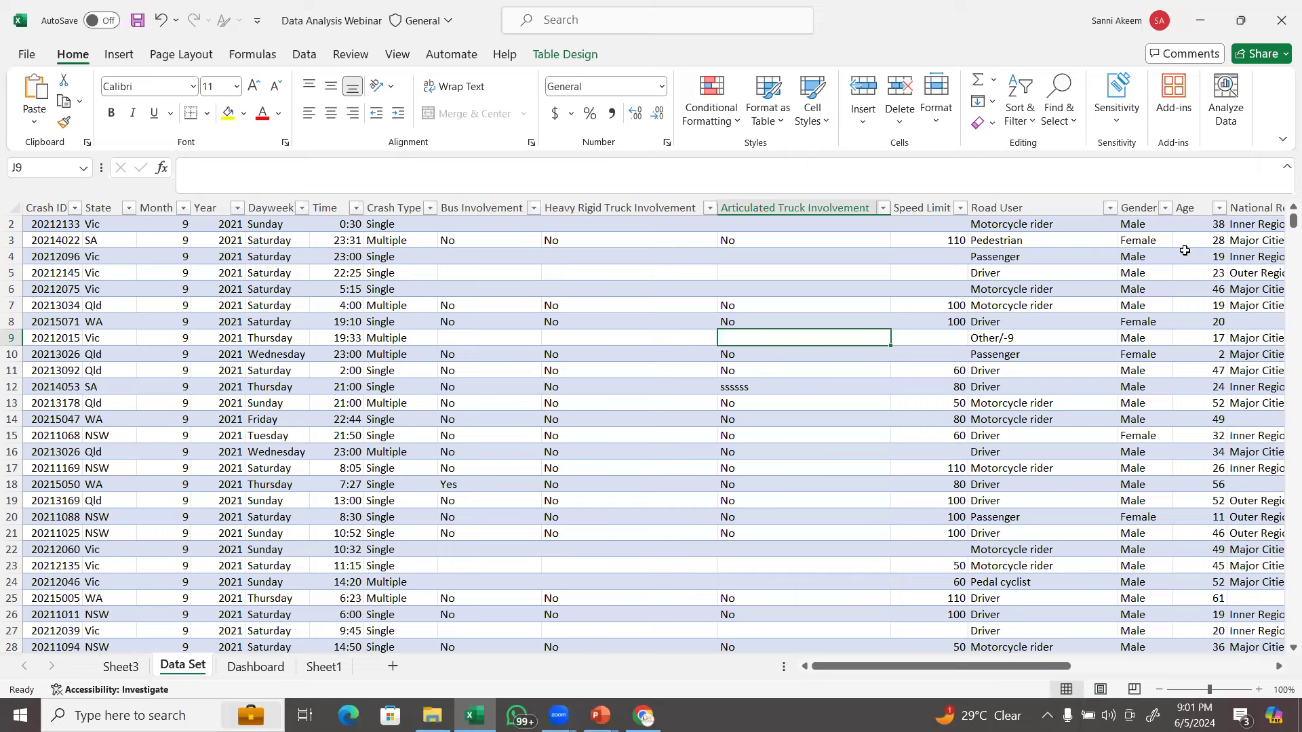
left_click(1142, 205)
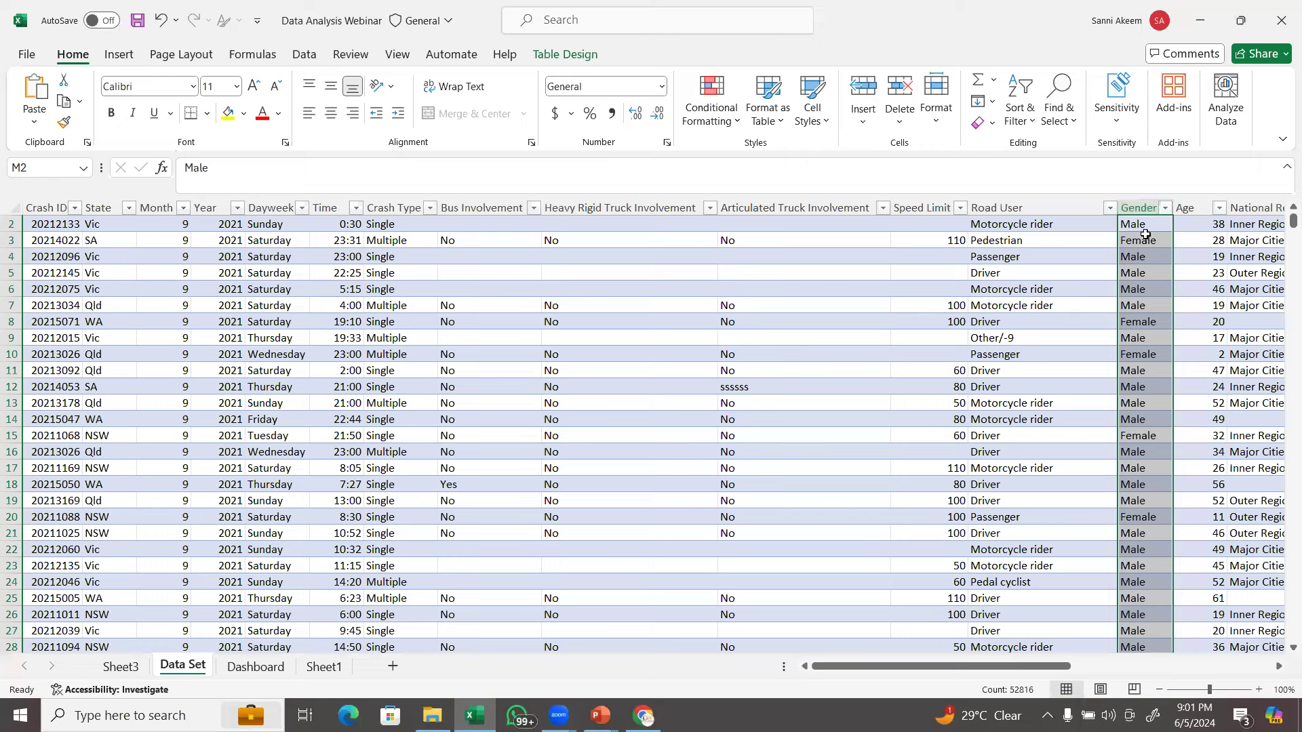
left_click(1141, 225)
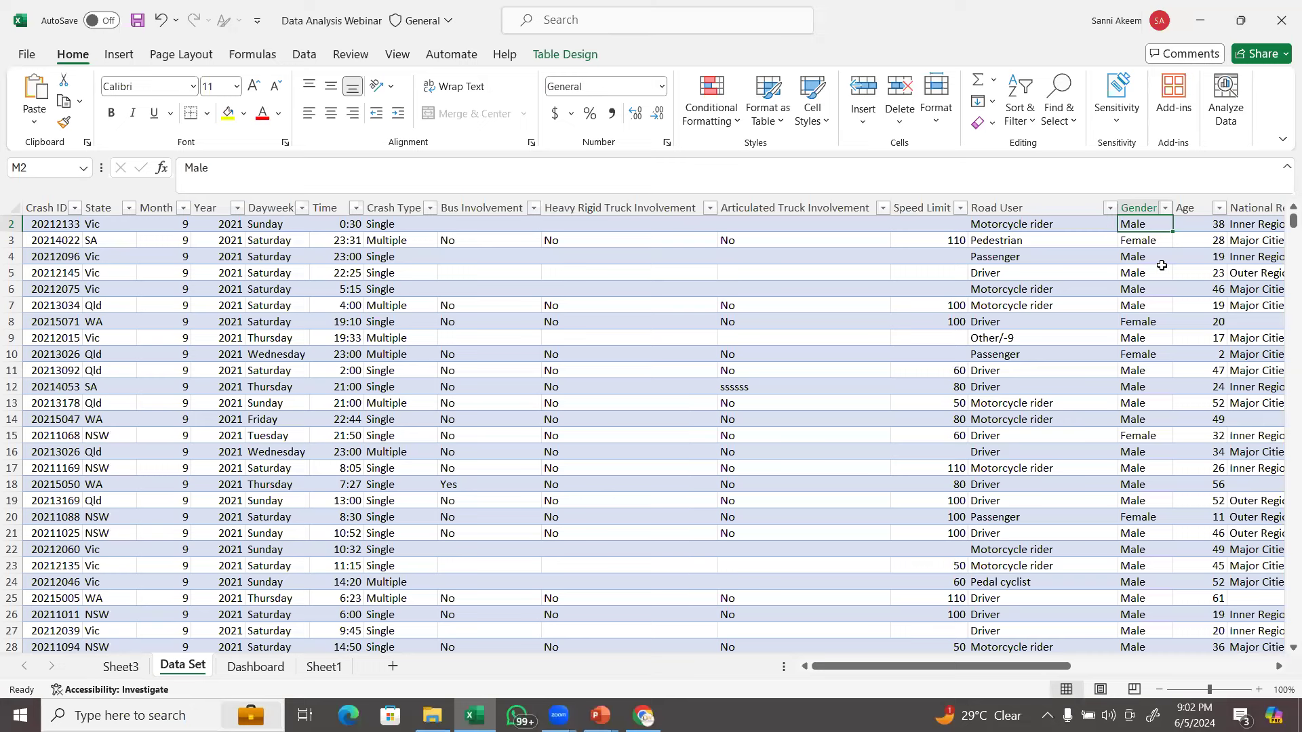
left_click(1148, 246)
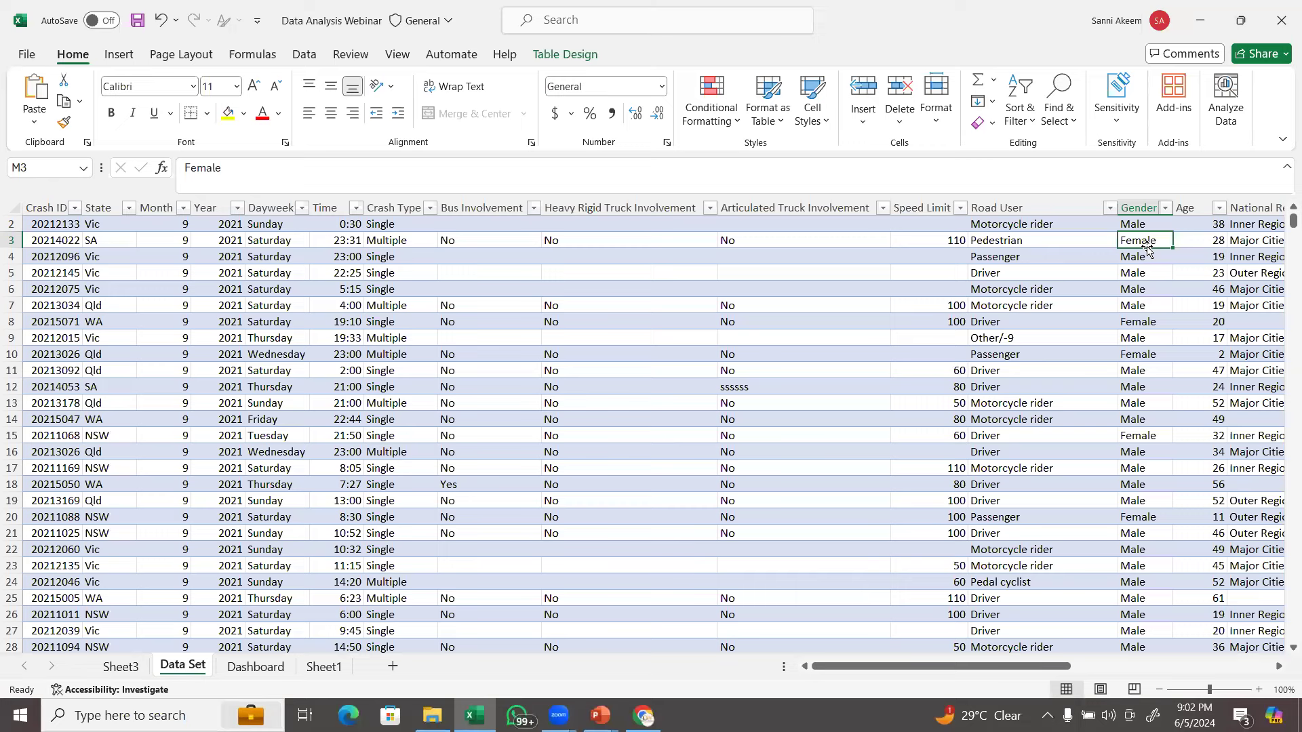
left_click(1145, 209)
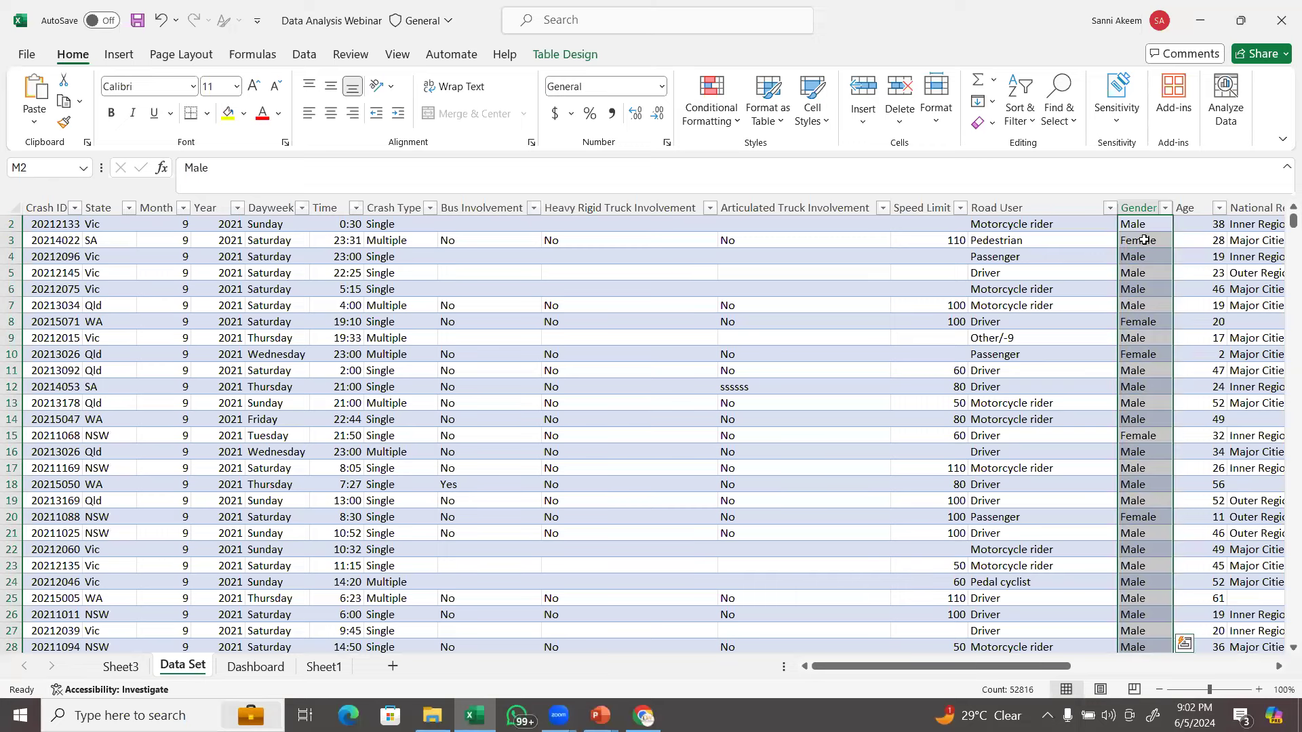
left_click(1145, 240)
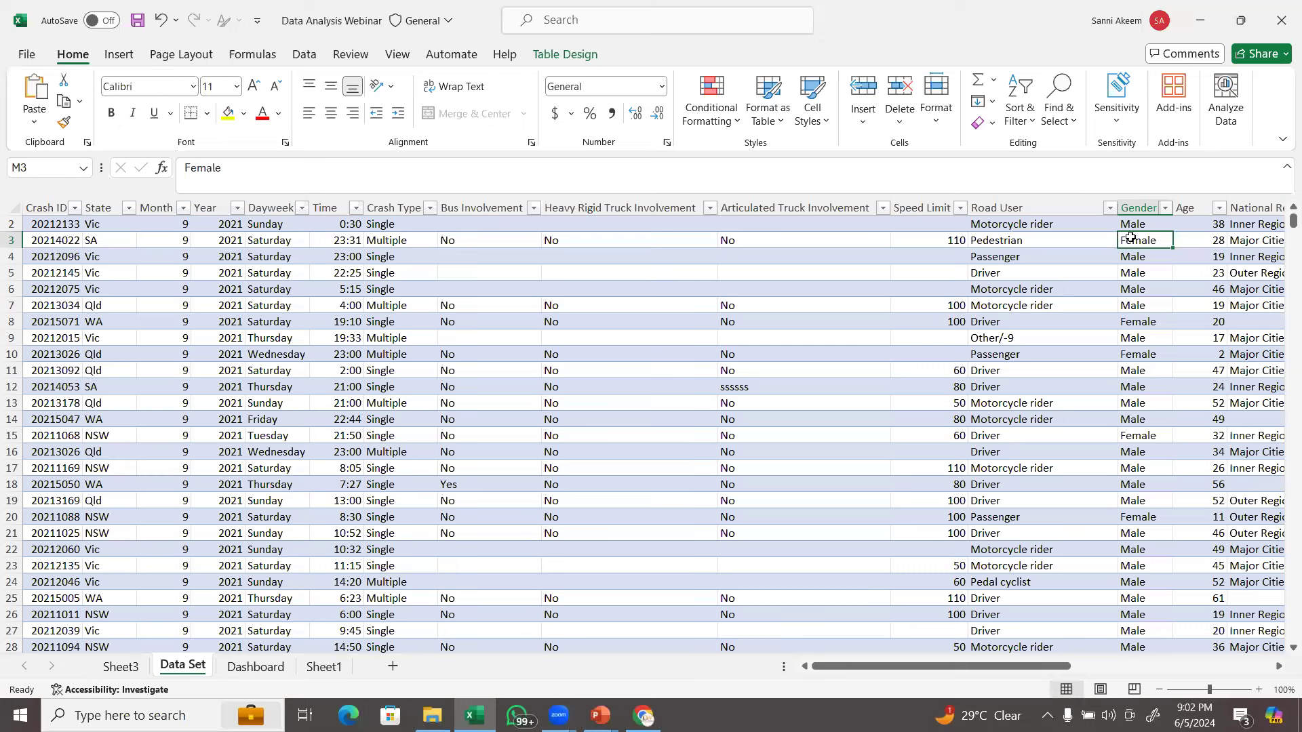
left_click(1131, 210)
left_click(1131, 251)
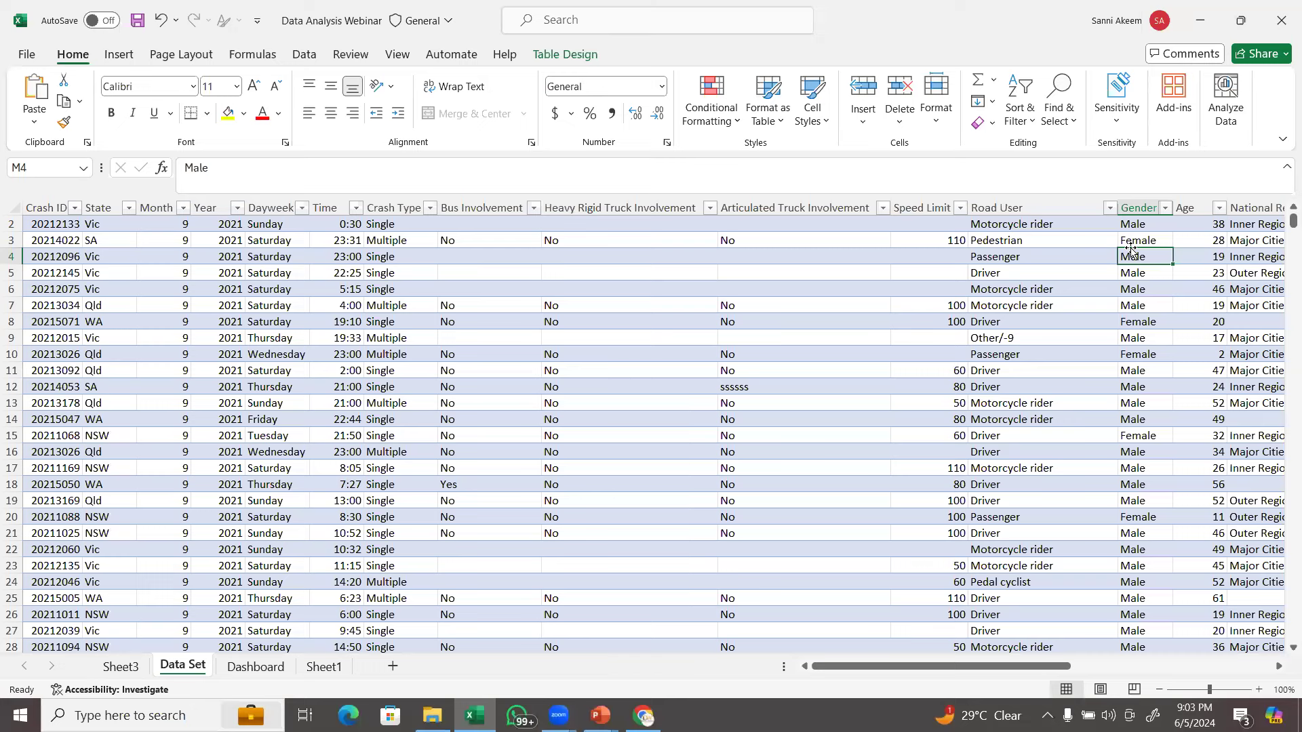
left_click(1131, 230)
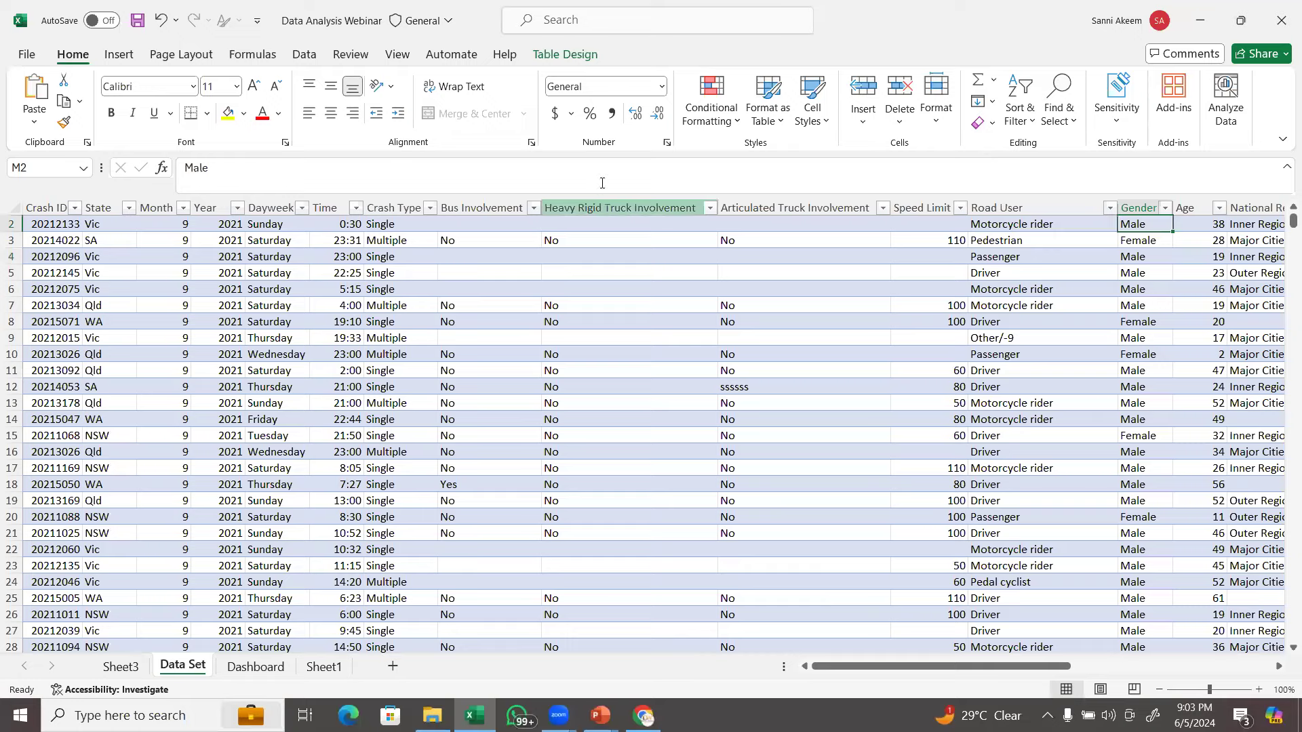
Summarize the crash table with another PivotTable placed on the existing worksheet Sheet3 at cell D3.
left_click(565, 54)
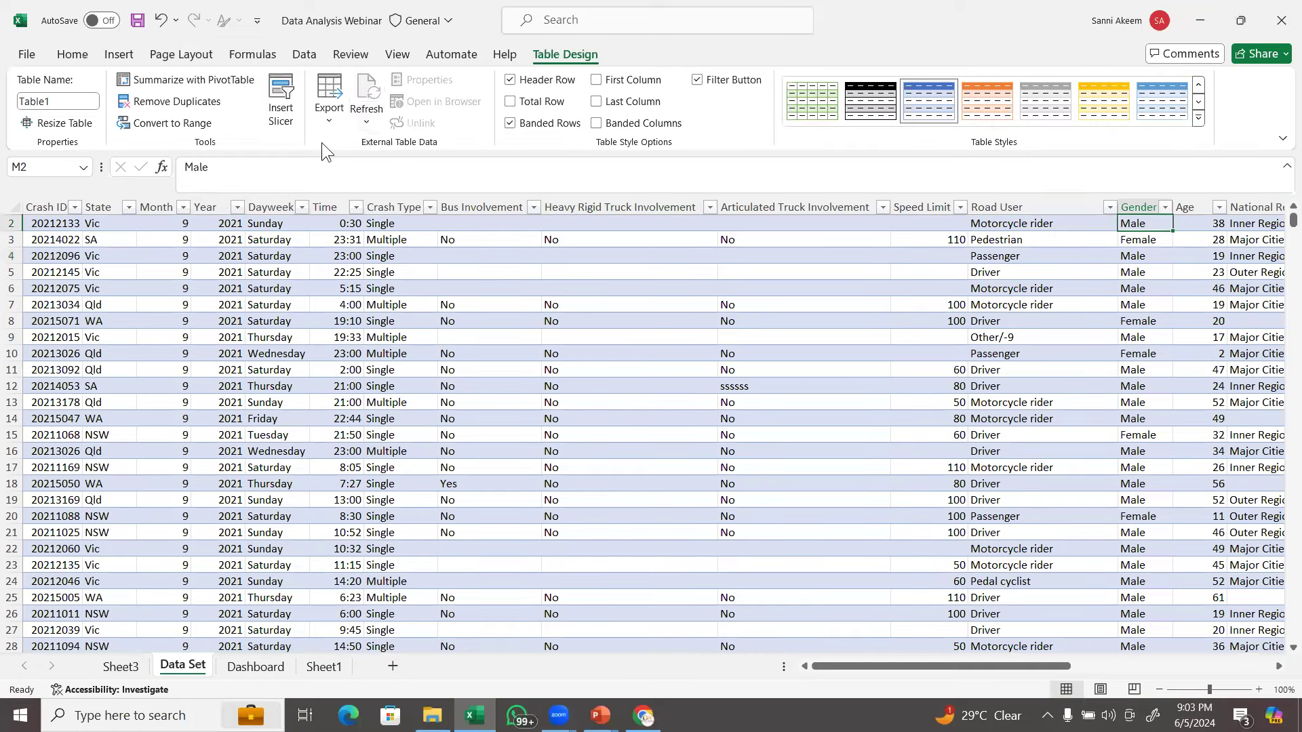
left_click(213, 80)
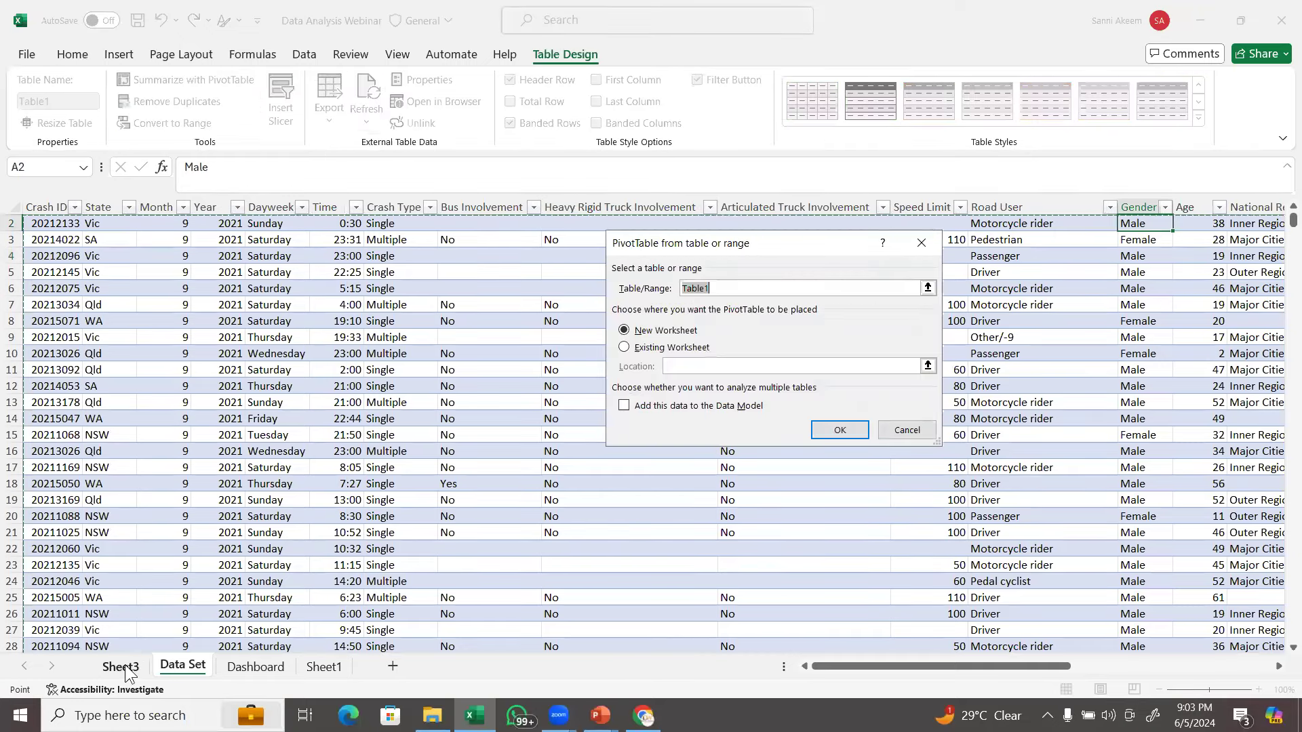
left_click(643, 345)
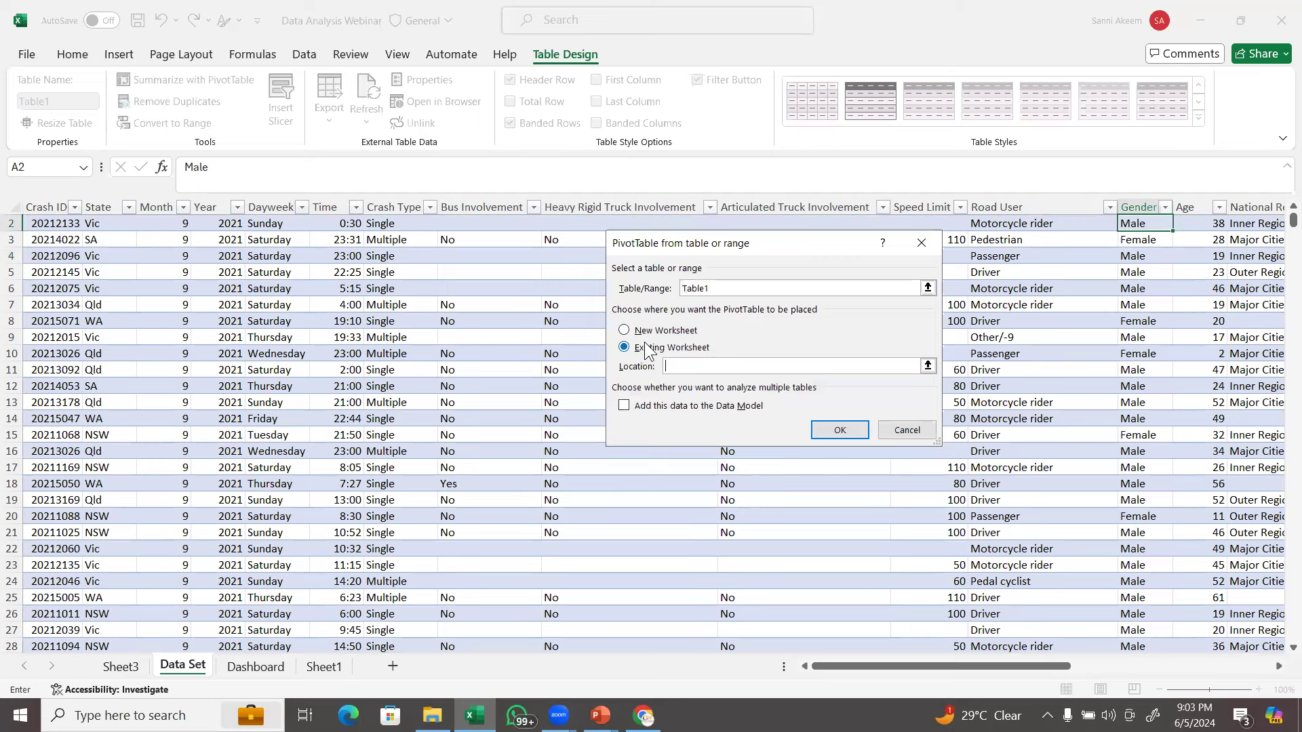
left_click(120, 667)
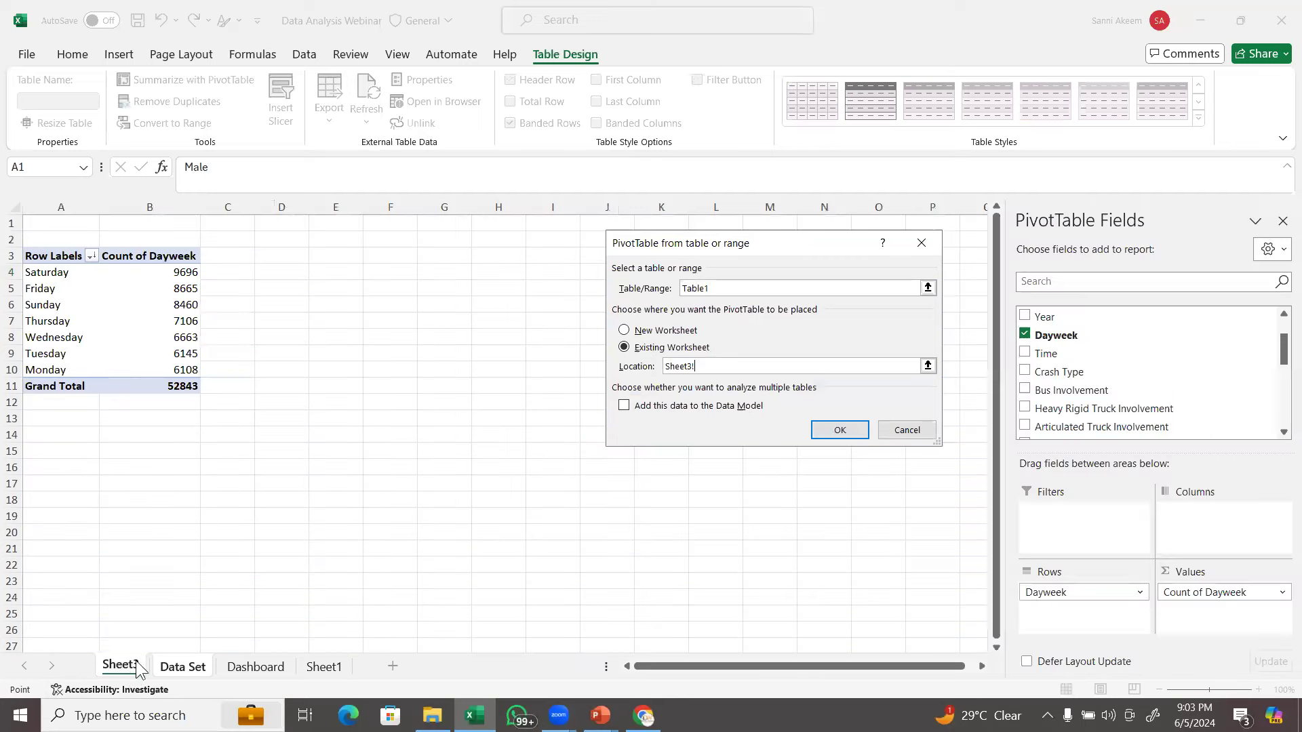
left_click(390, 410)
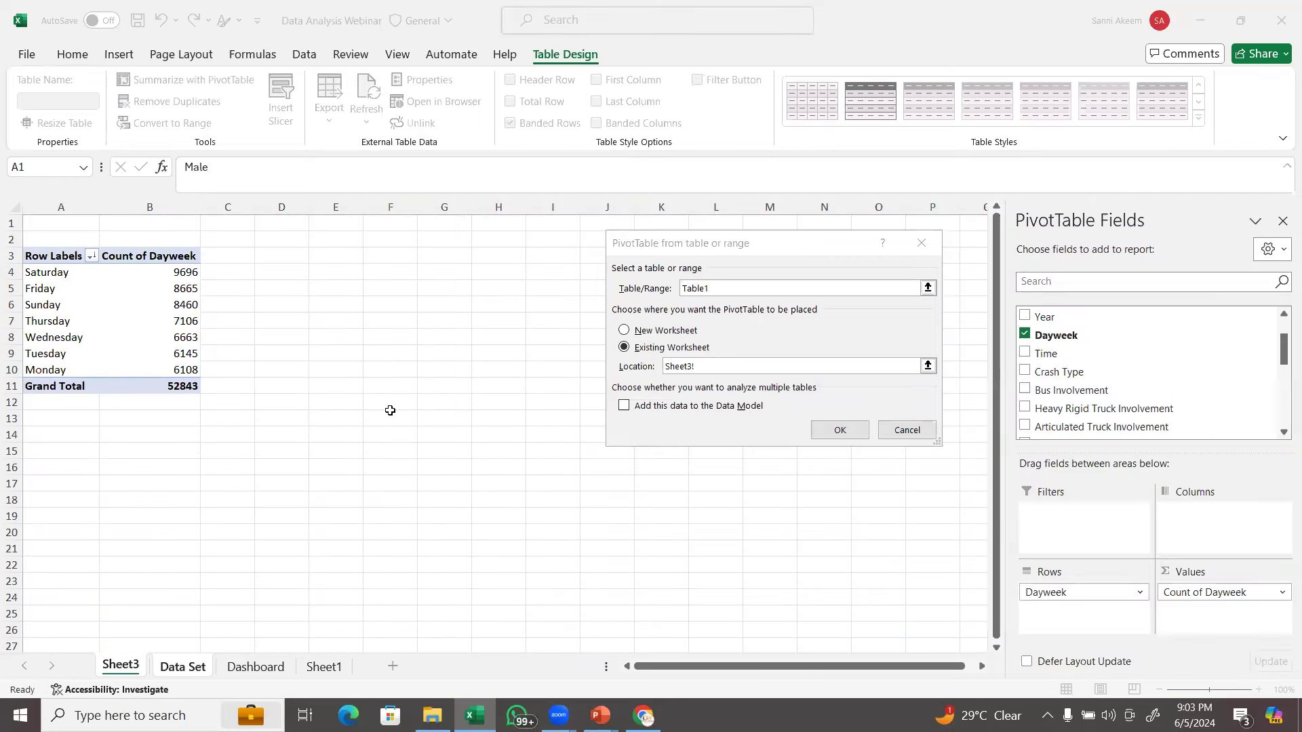
left_click(738, 366)
left_click(295, 261)
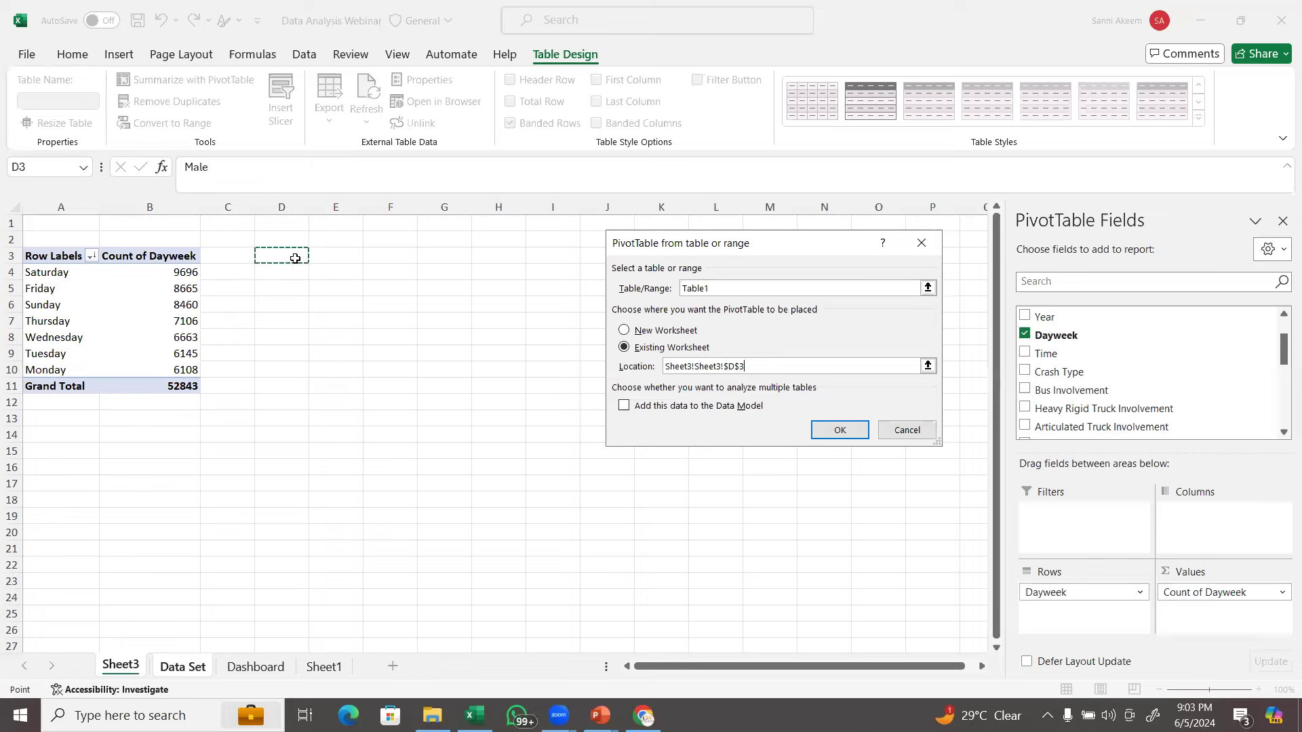
left_click(840, 430)
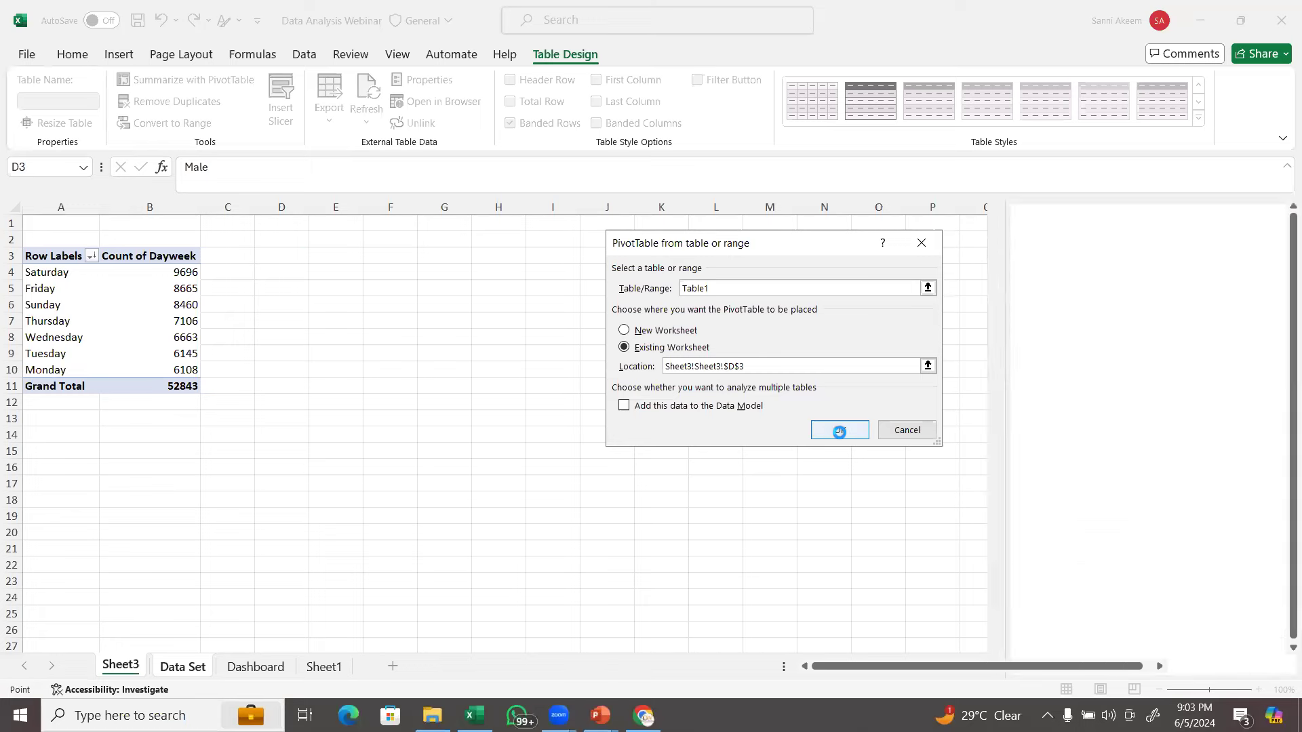
Summarize the crash table with a new PivotTable placed on the existing worksheet Sheet3 at cell F2.
left_click(722, 404)
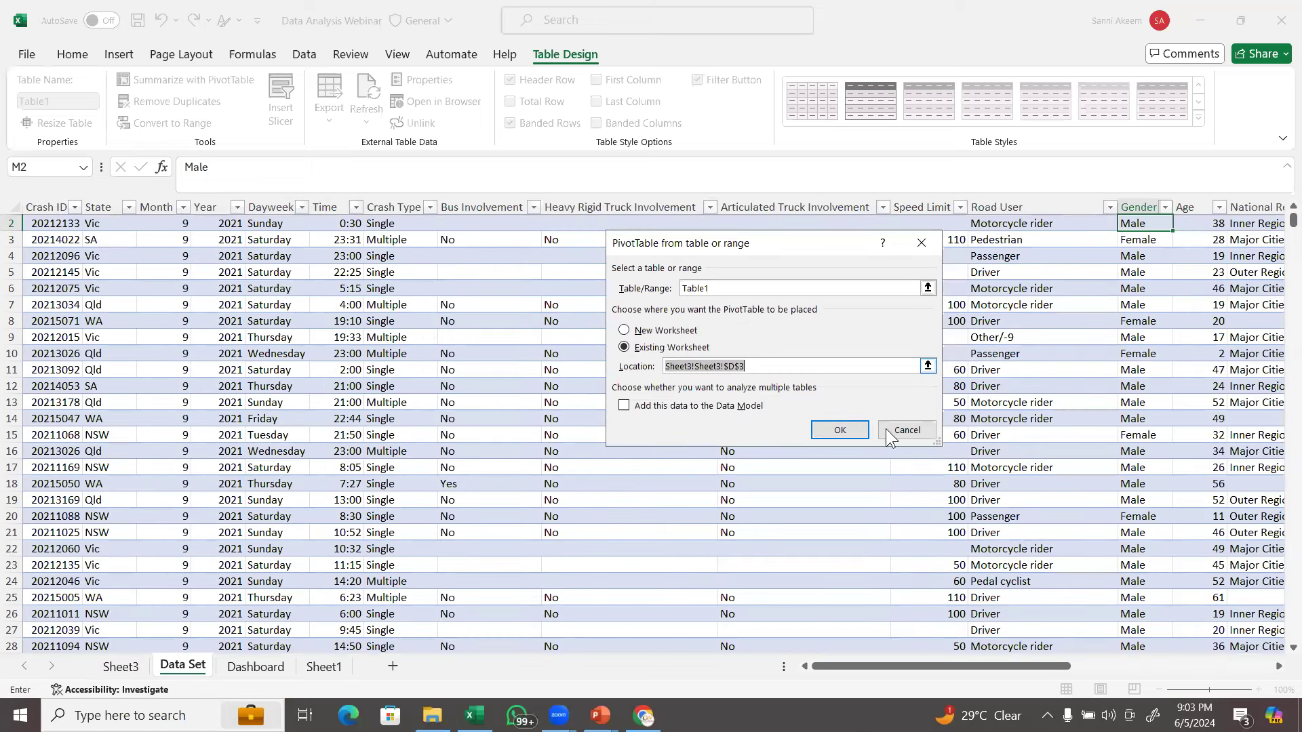
left_click(901, 430)
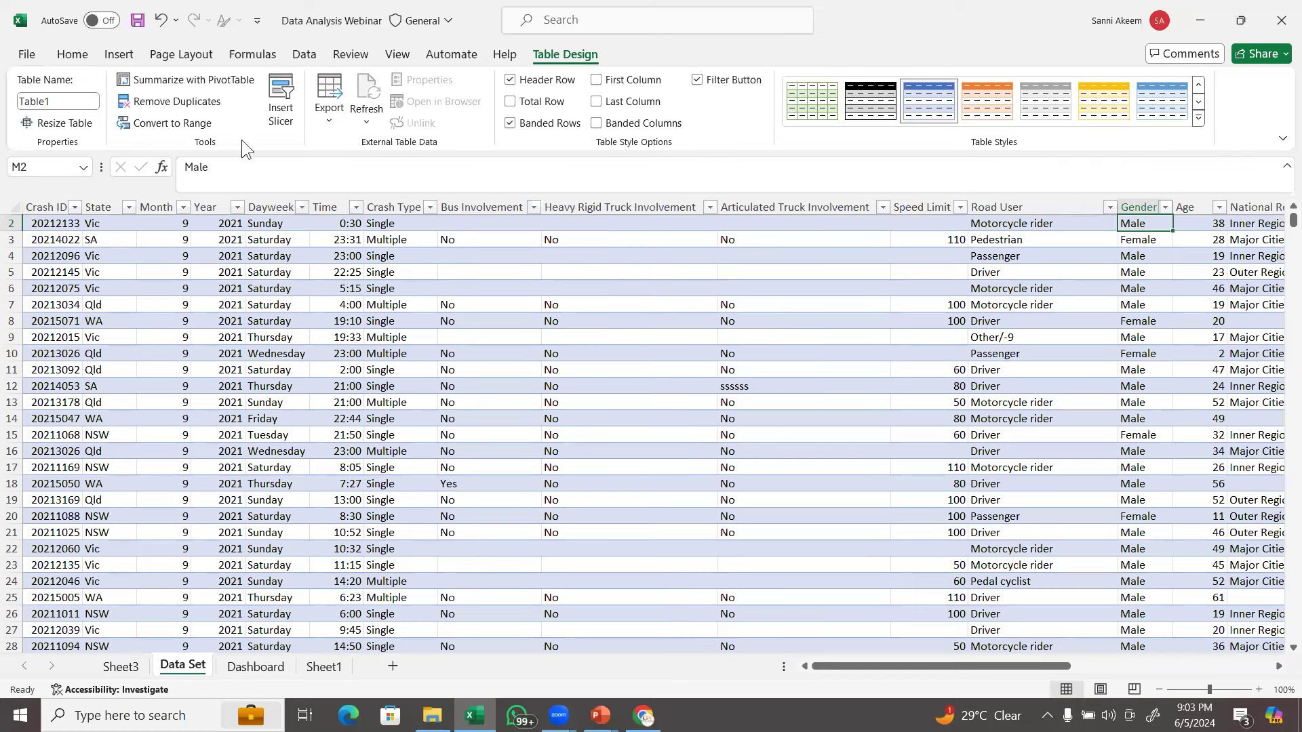
left_click(201, 81)
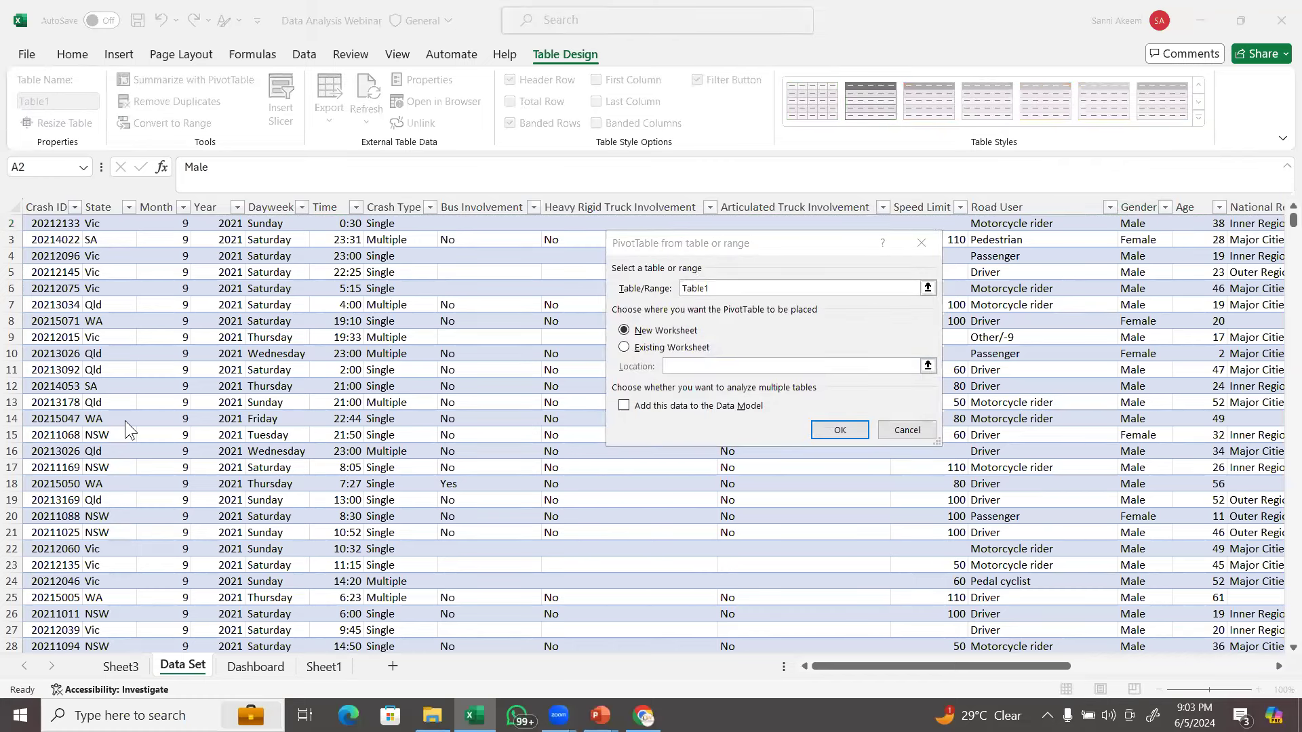
left_click(662, 349)
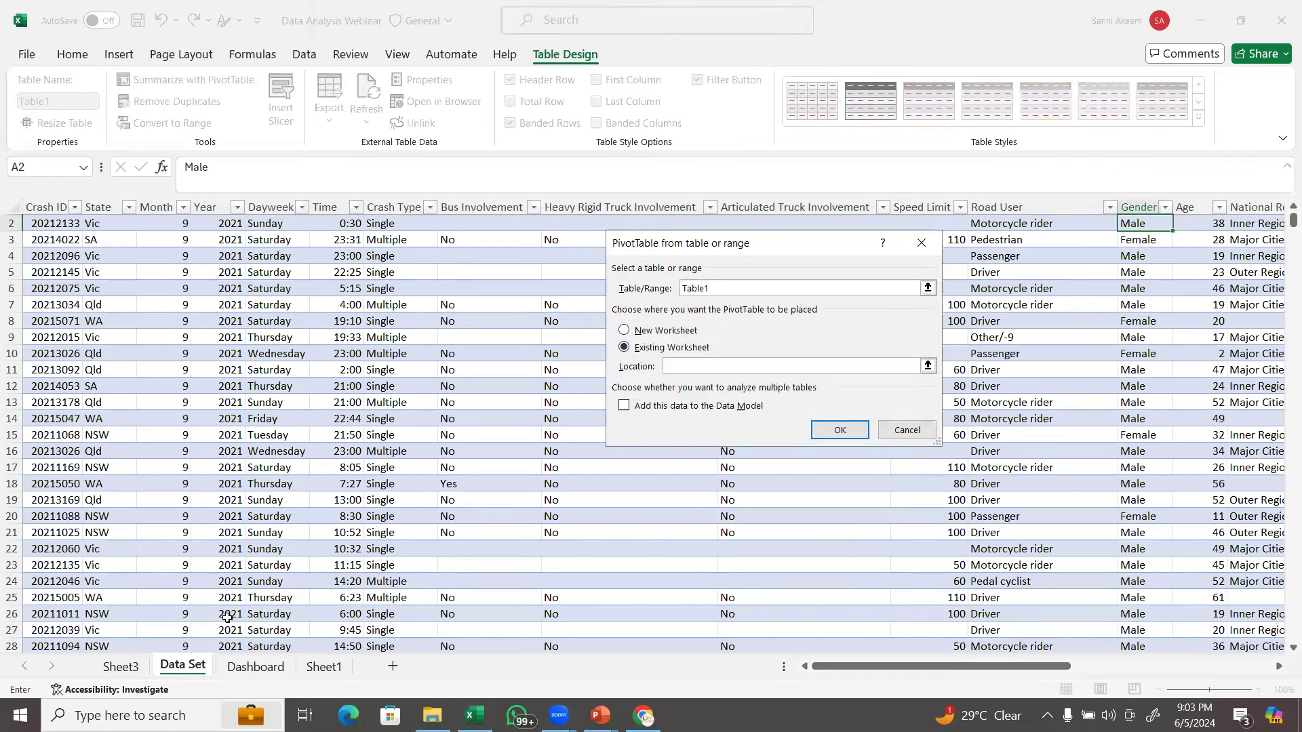
left_click(120, 666)
left_click(404, 244)
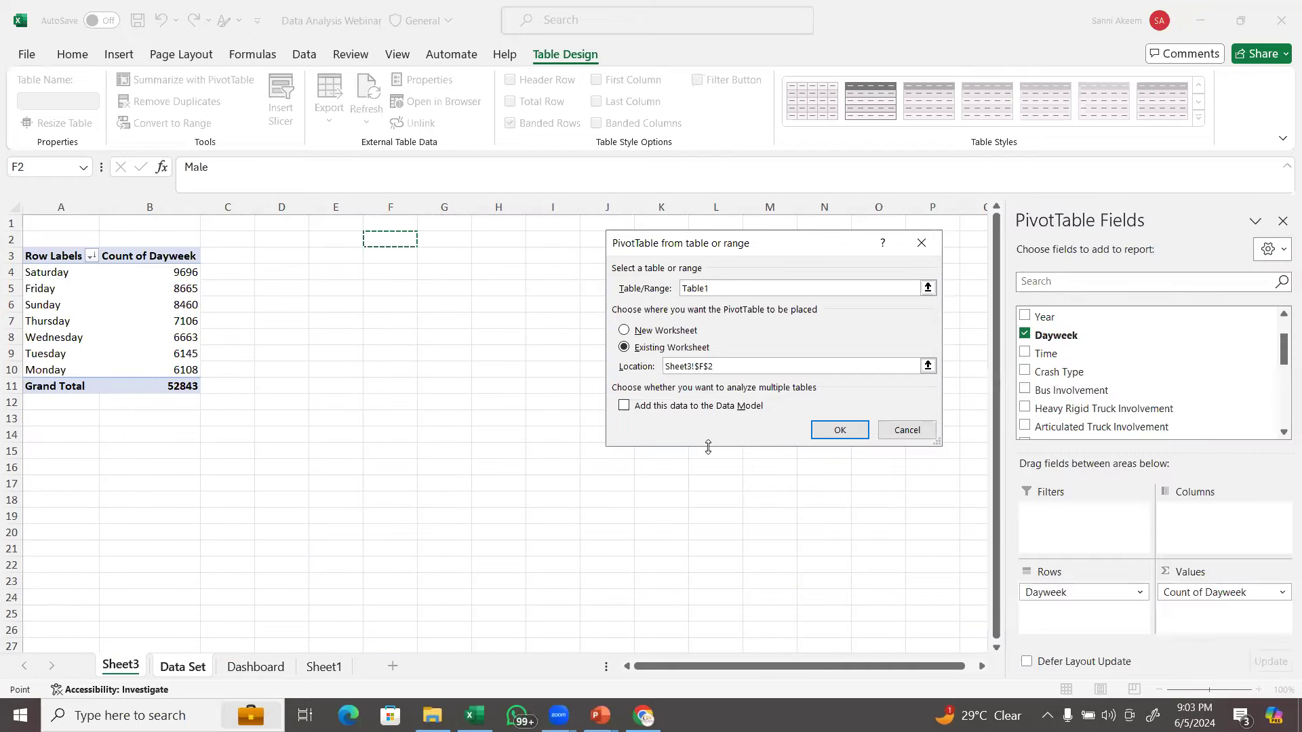
left_click(838, 430)
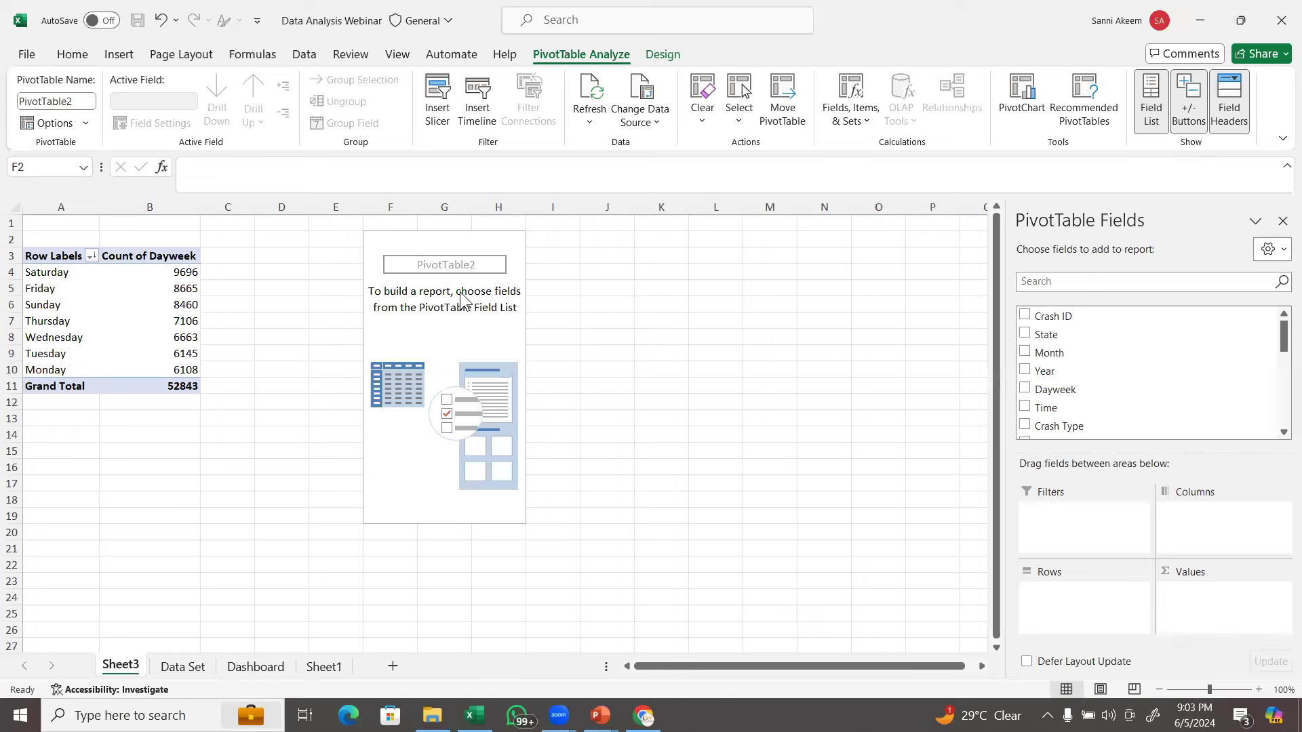
Add the Gender field to both the rows and the values of the new PivotTable to count crashes by gender.
left_click(1283, 341)
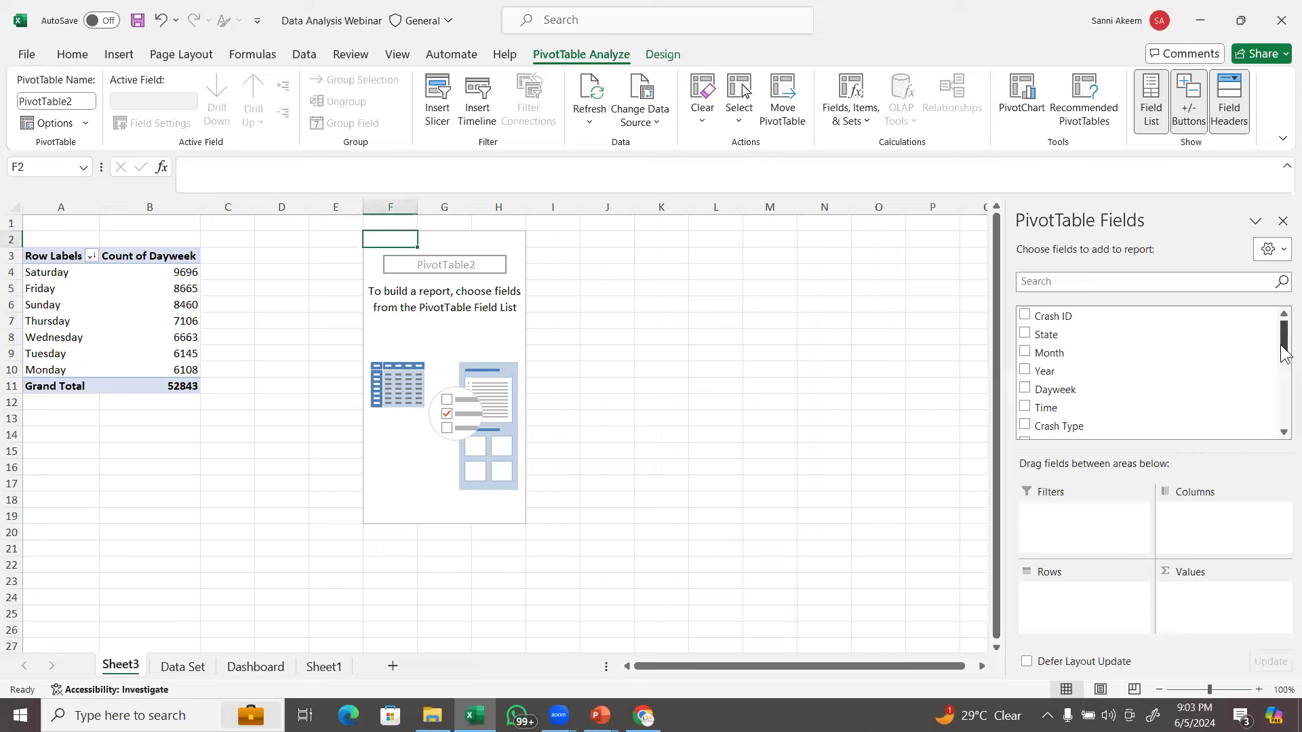
left_click_drag(1284, 351, 1284, 383)
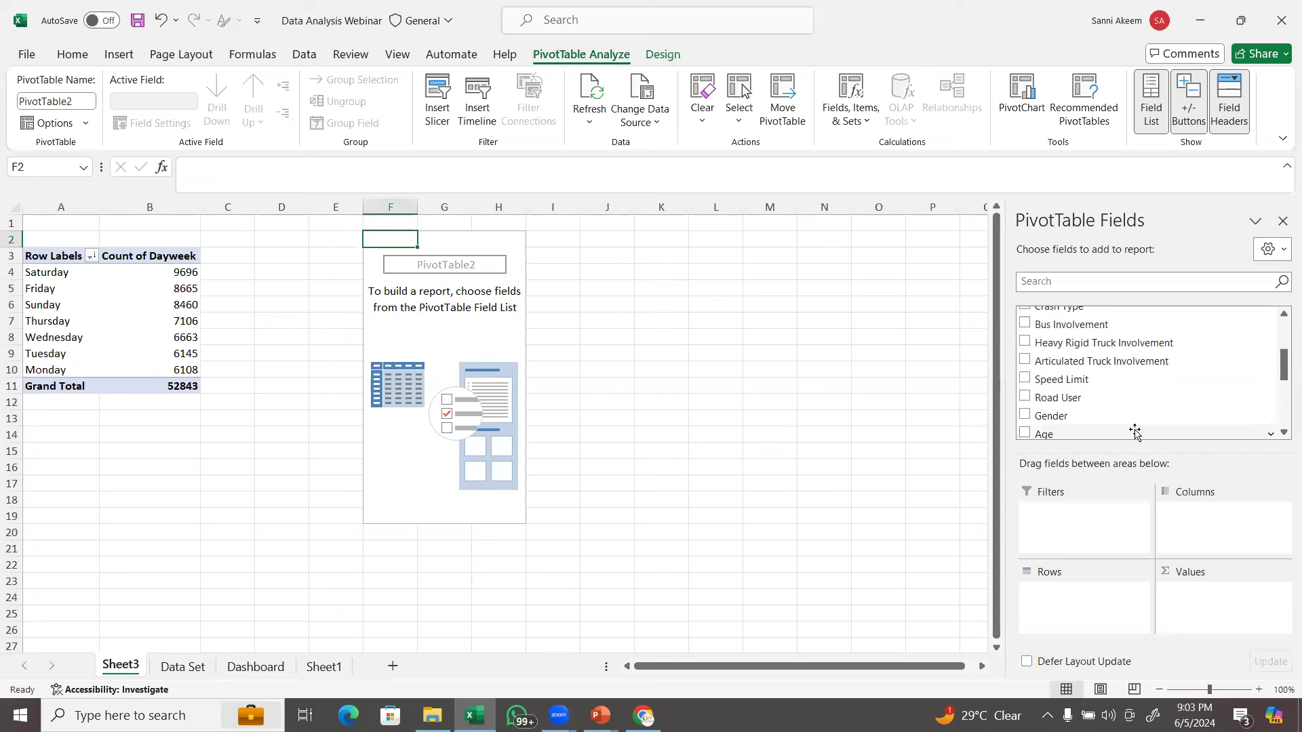
left_click_drag(1126, 421, 1084, 614)
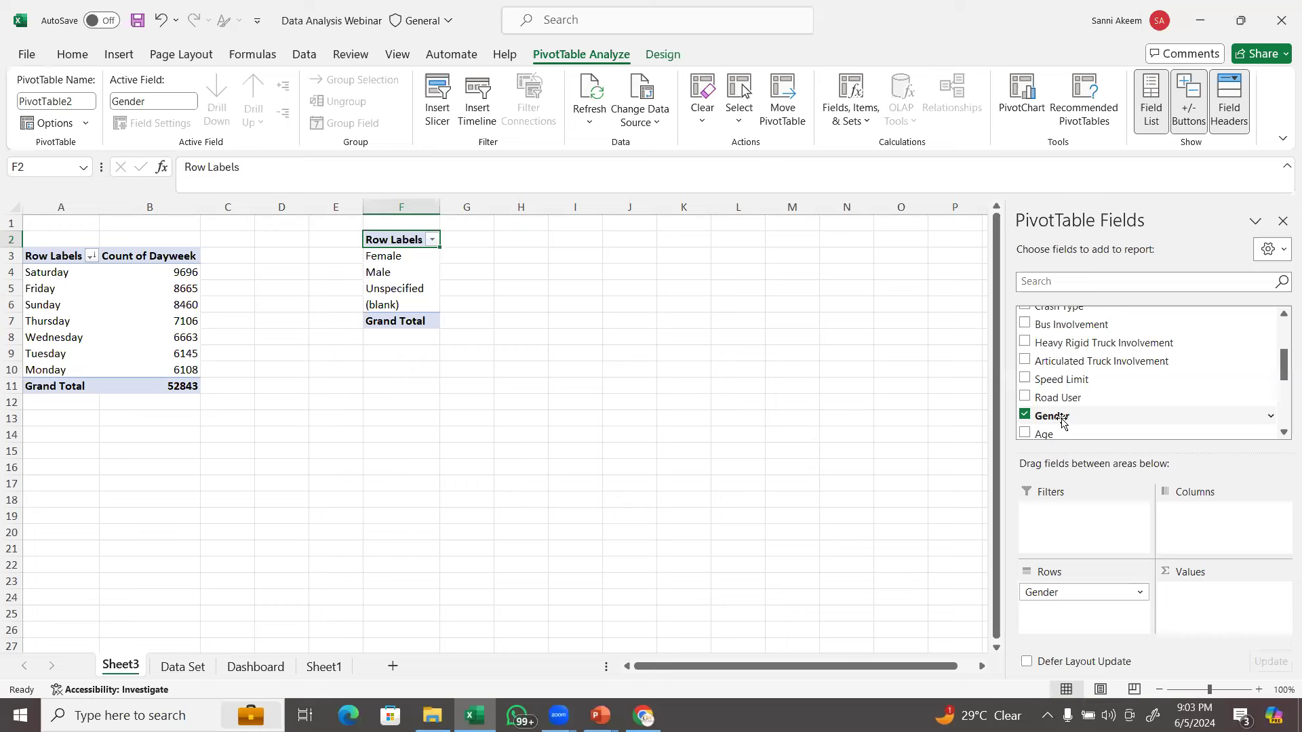
left_click_drag(1062, 421, 1193, 634)
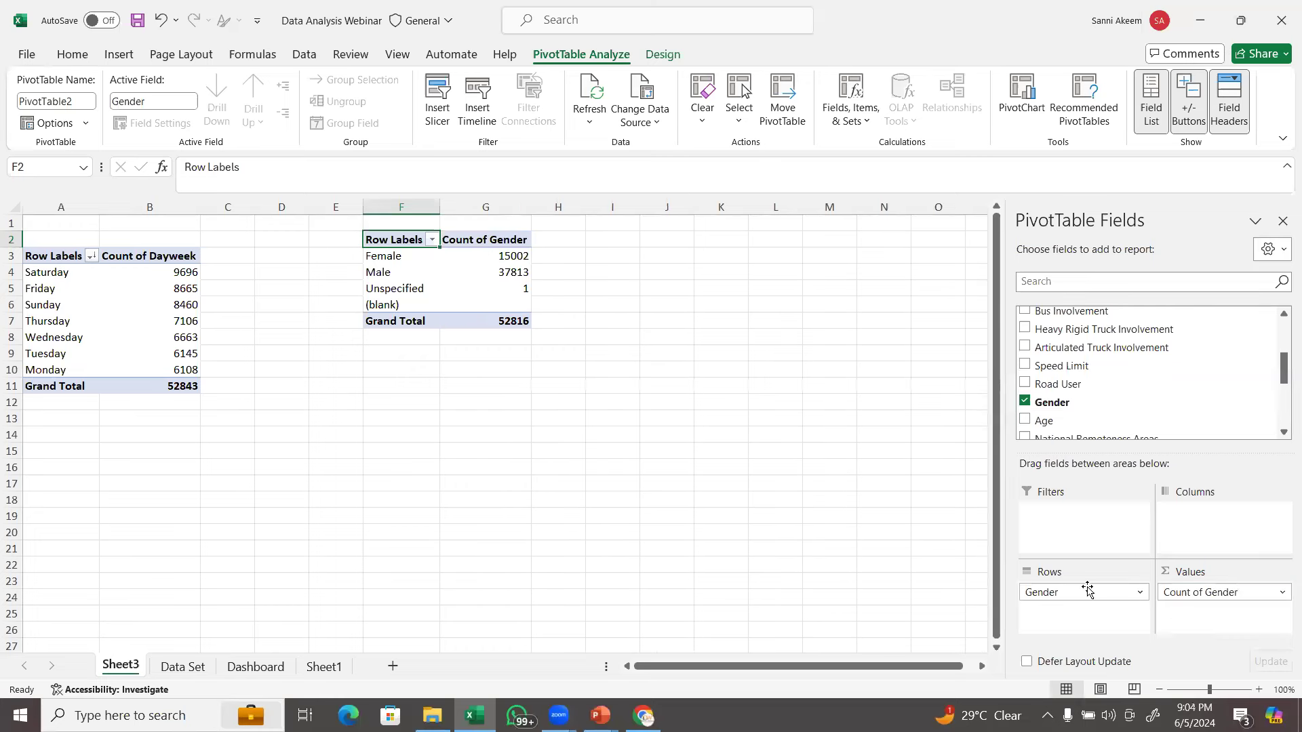
Filter the gender PivotTable's row labels to exclude Unspecified and (blank), keeping only Female and Male.
left_click(410, 292)
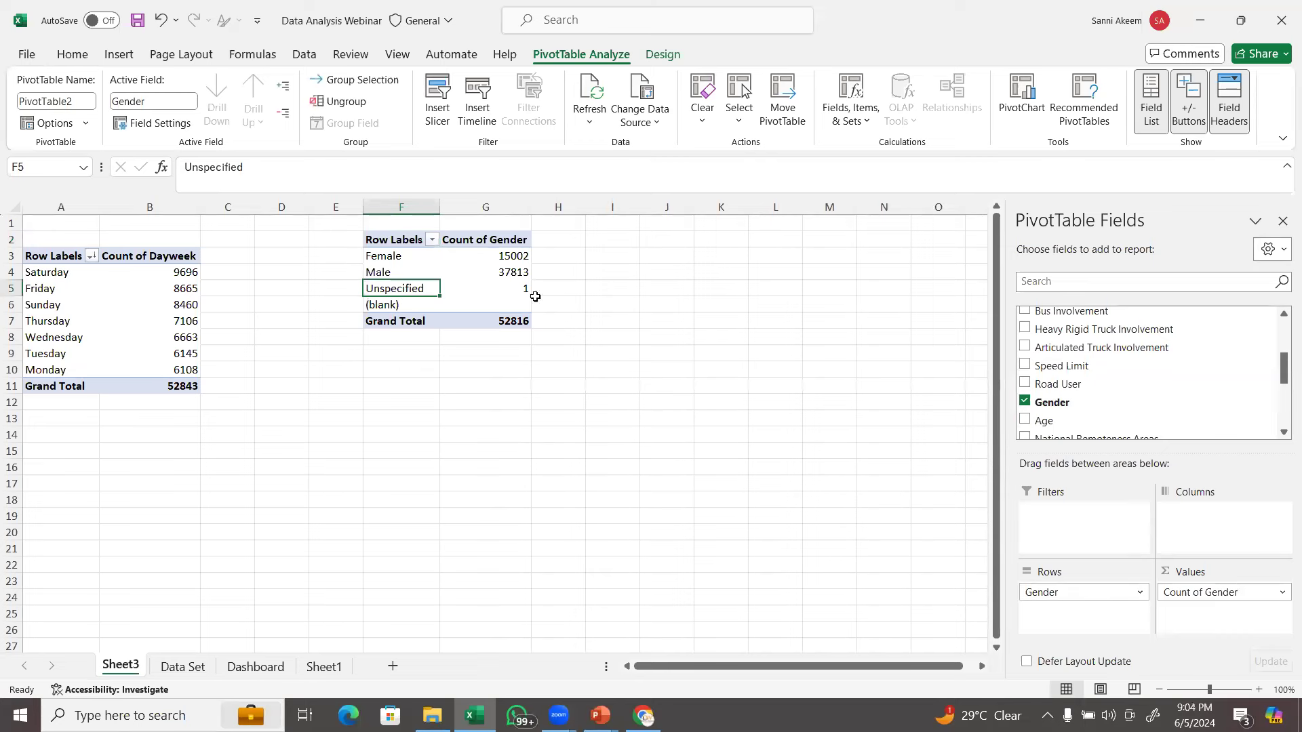
left_click(522, 288)
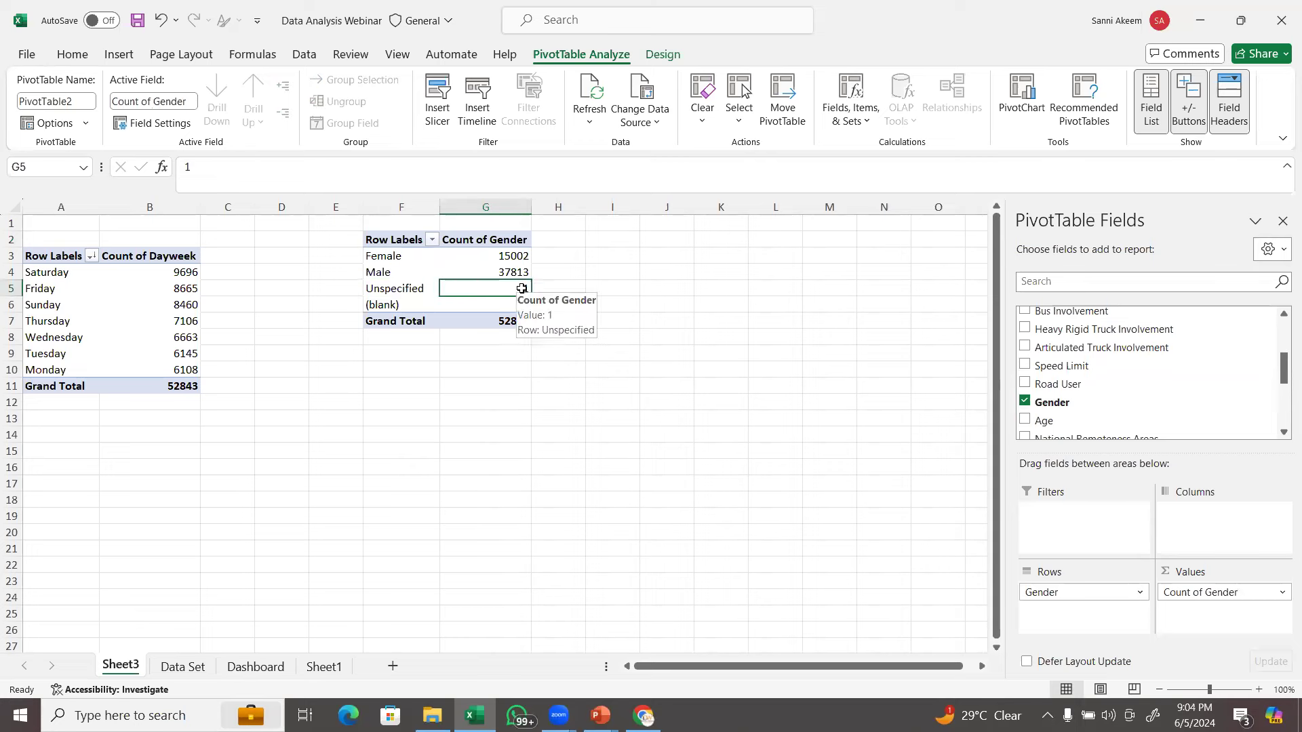
left_click(410, 305)
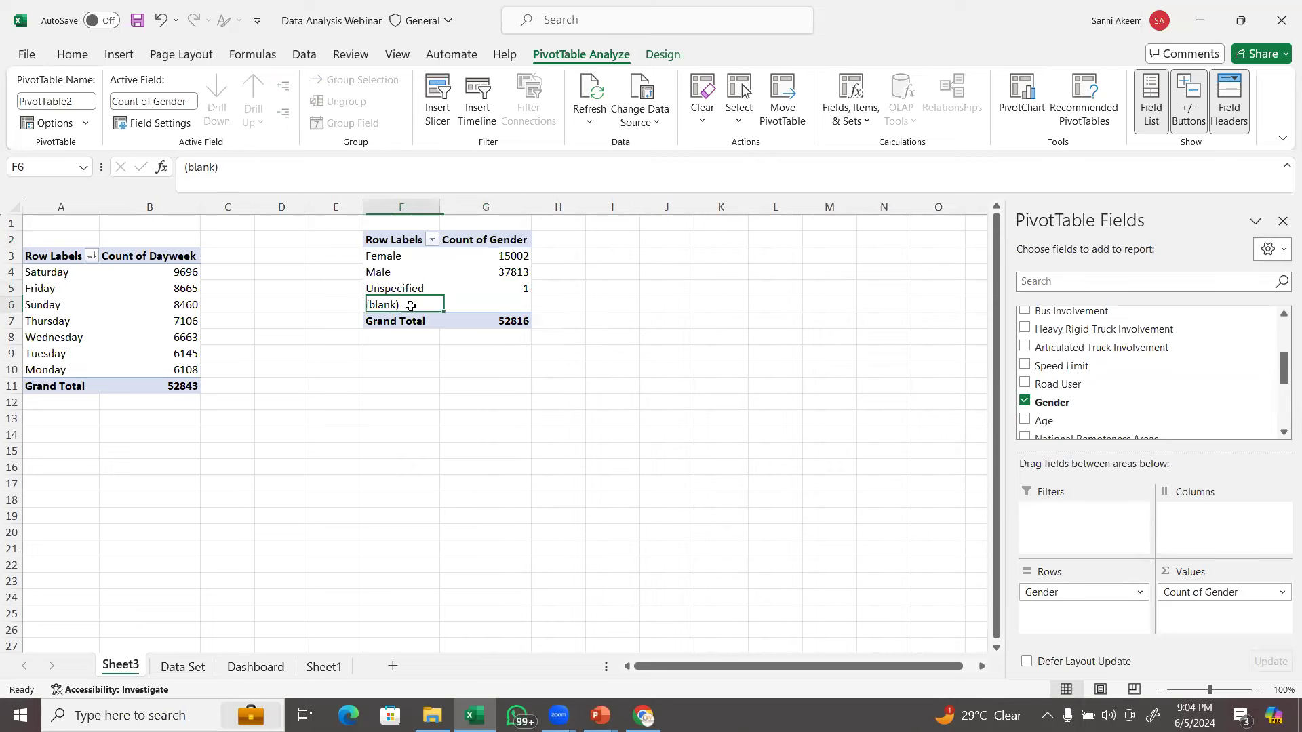
left_click(510, 308)
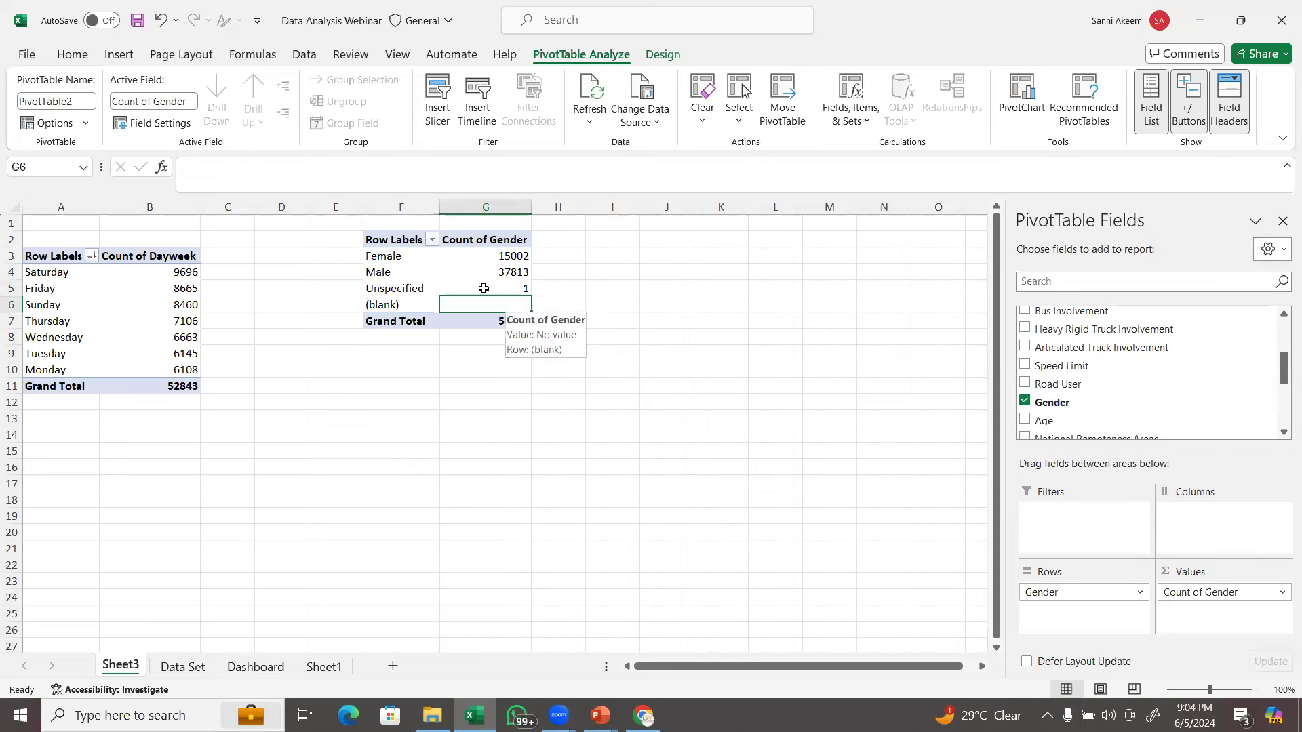
left_click(432, 240)
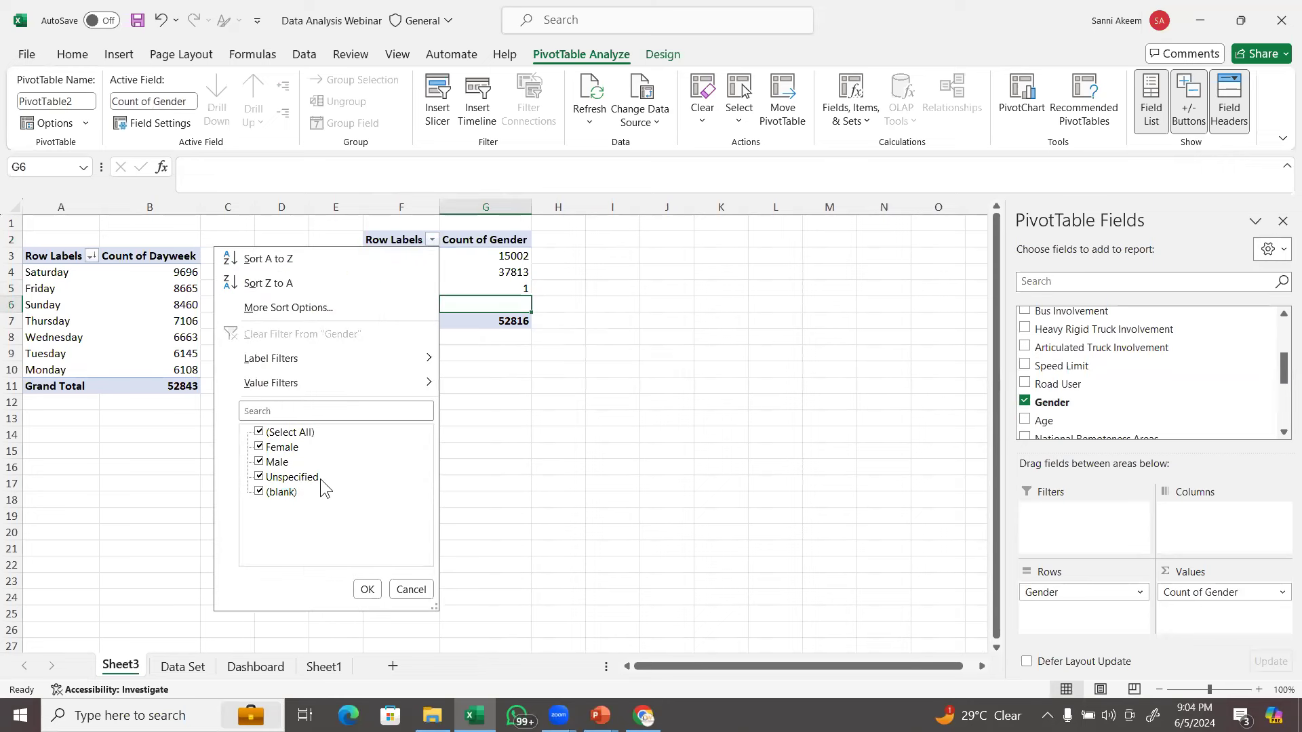
left_click(259, 476)
left_click(259, 491)
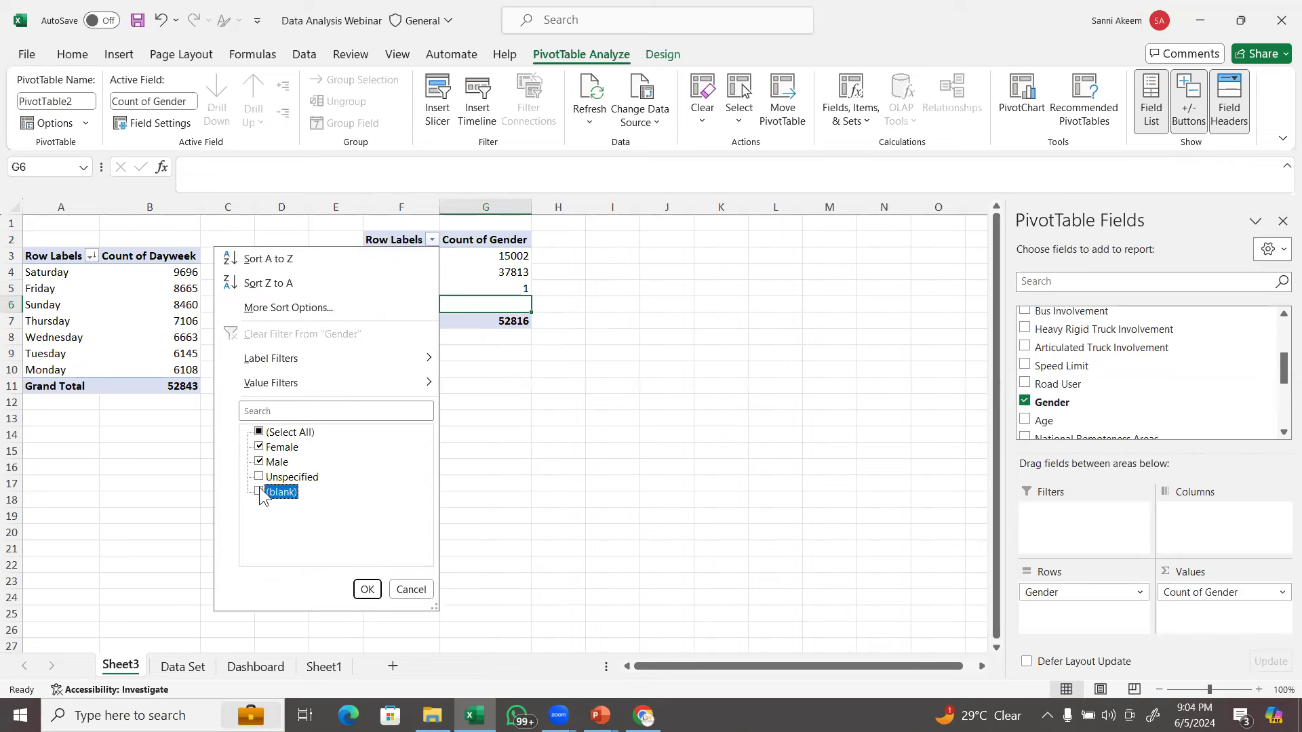
left_click(369, 589)
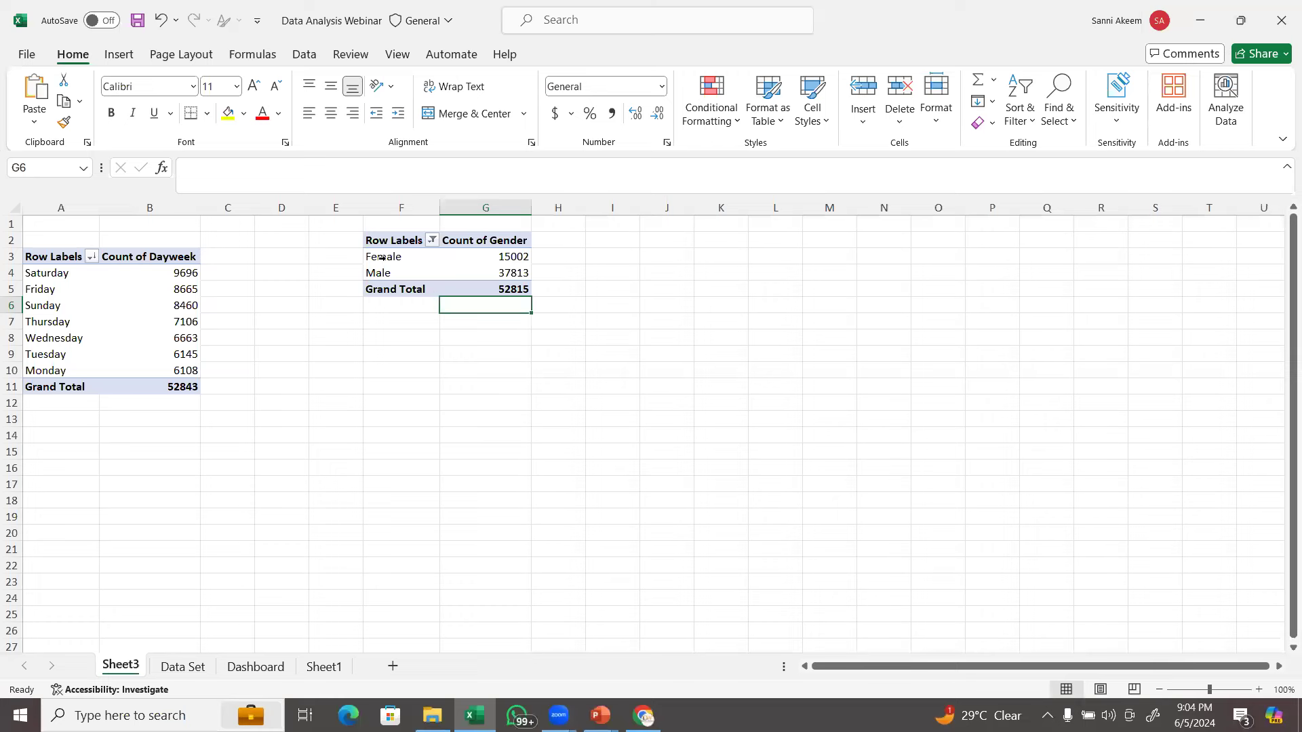
Sort the gender PivotTable by Count of Gender from largest to smallest.
left_click(500, 257)
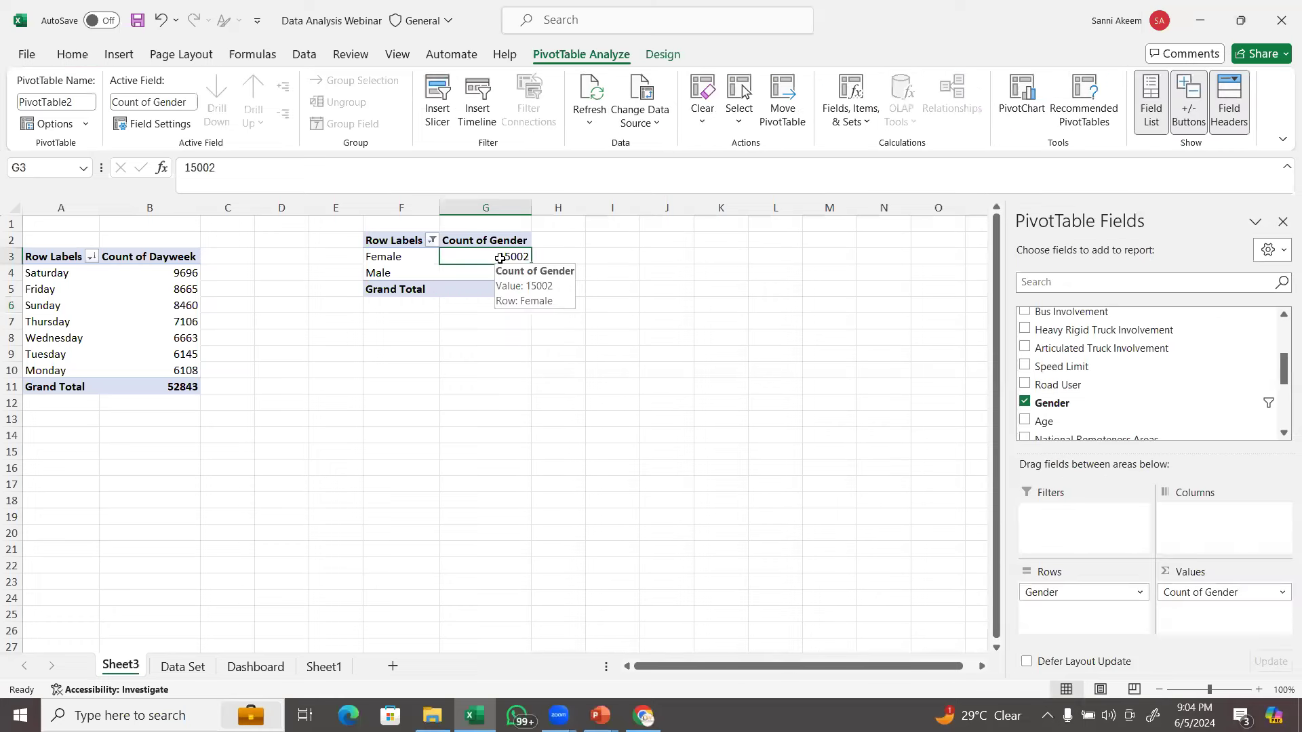
right_click(500, 257)
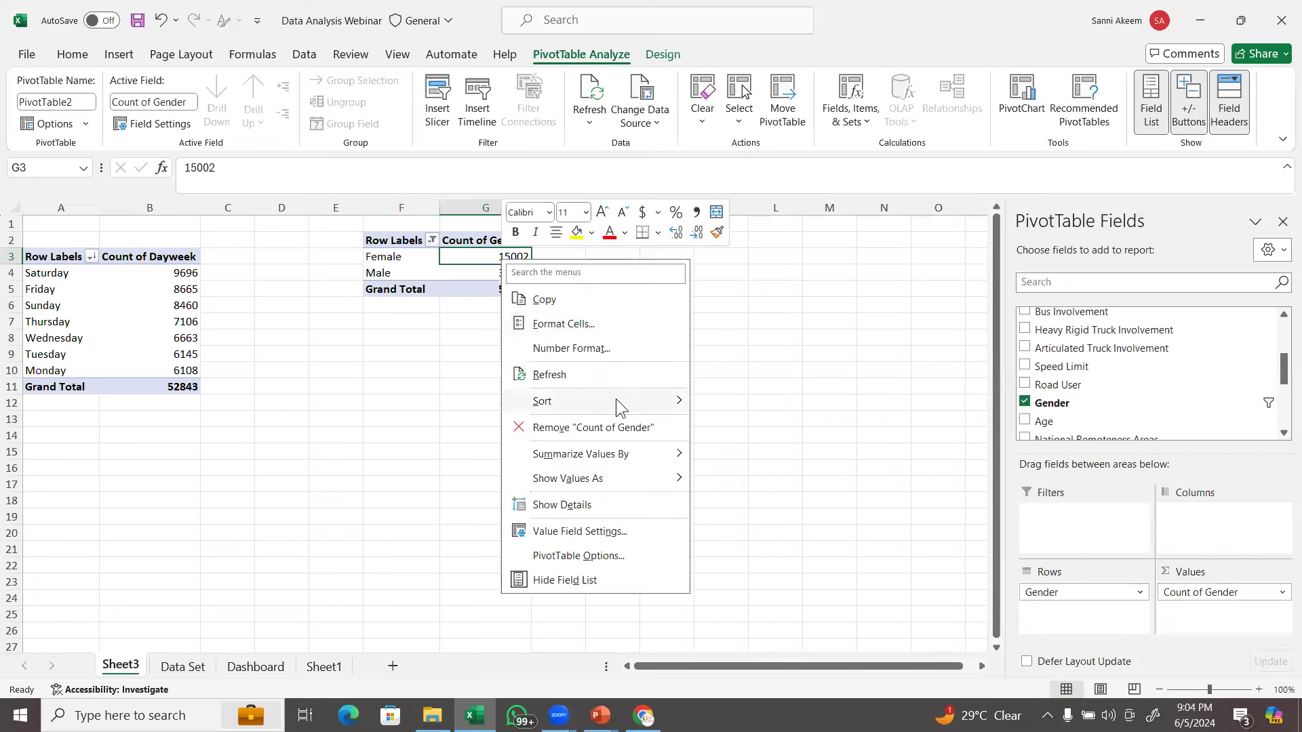
mouse_move(615, 399)
left_click(759, 427)
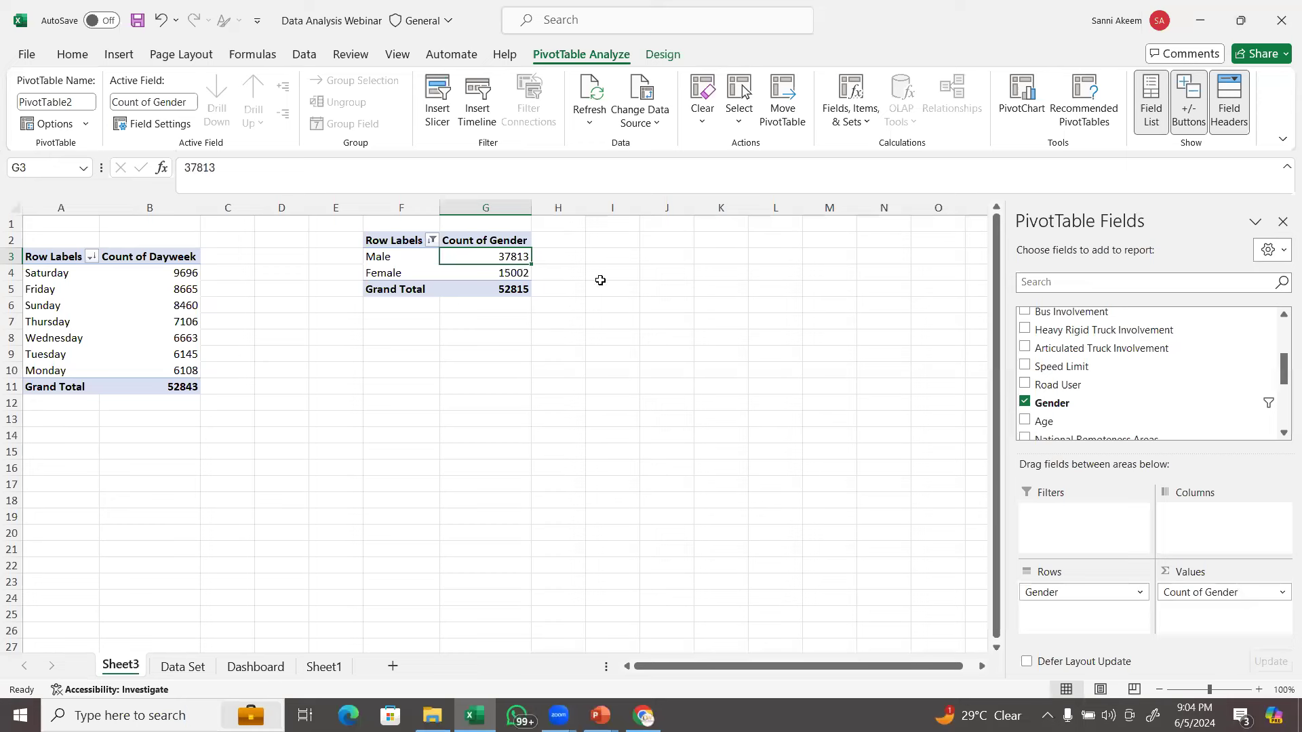
left_click(509, 270)
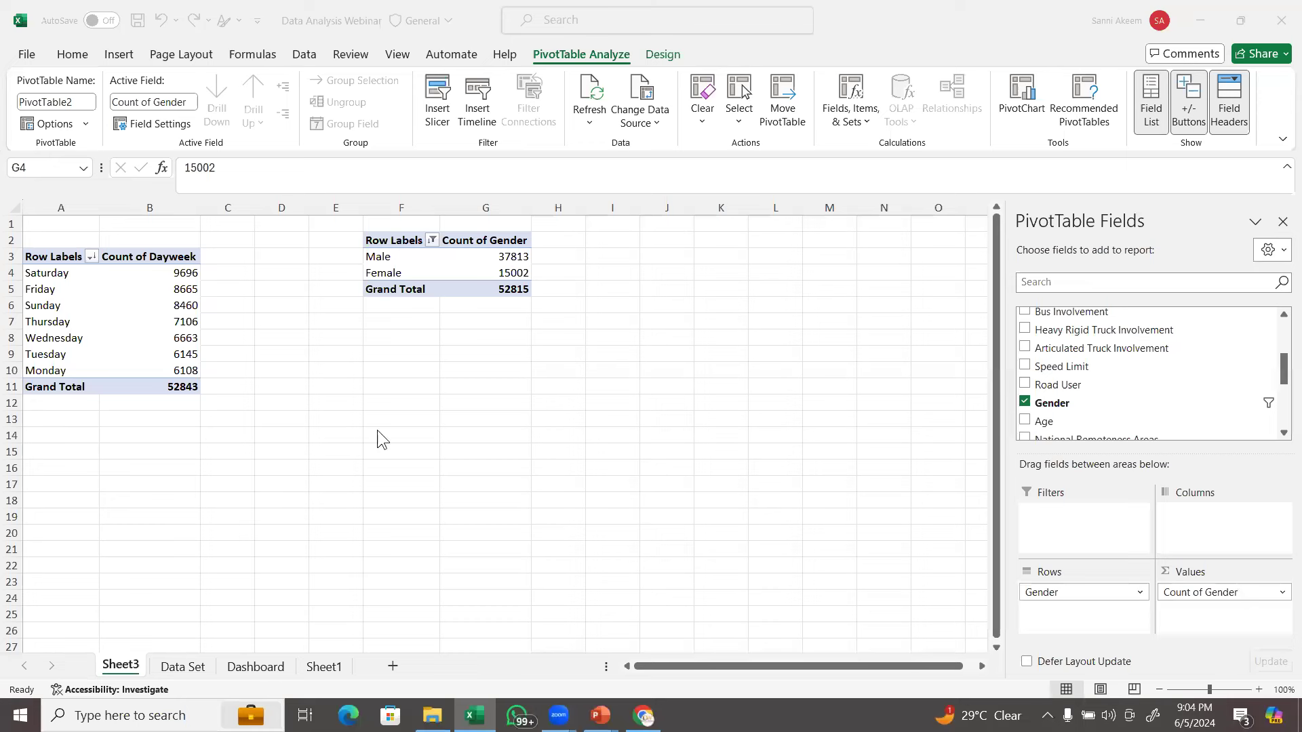
left_click(493, 274)
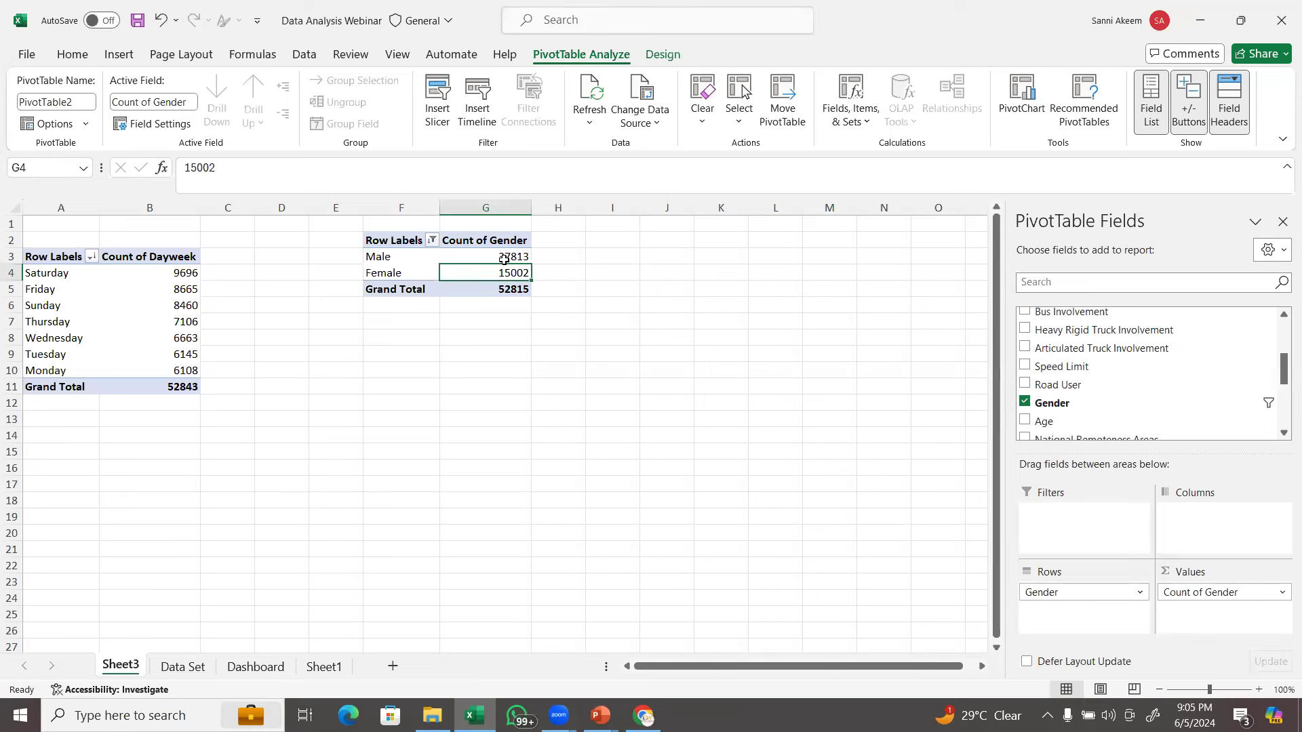
left_click(504, 258)
left_click(508, 275)
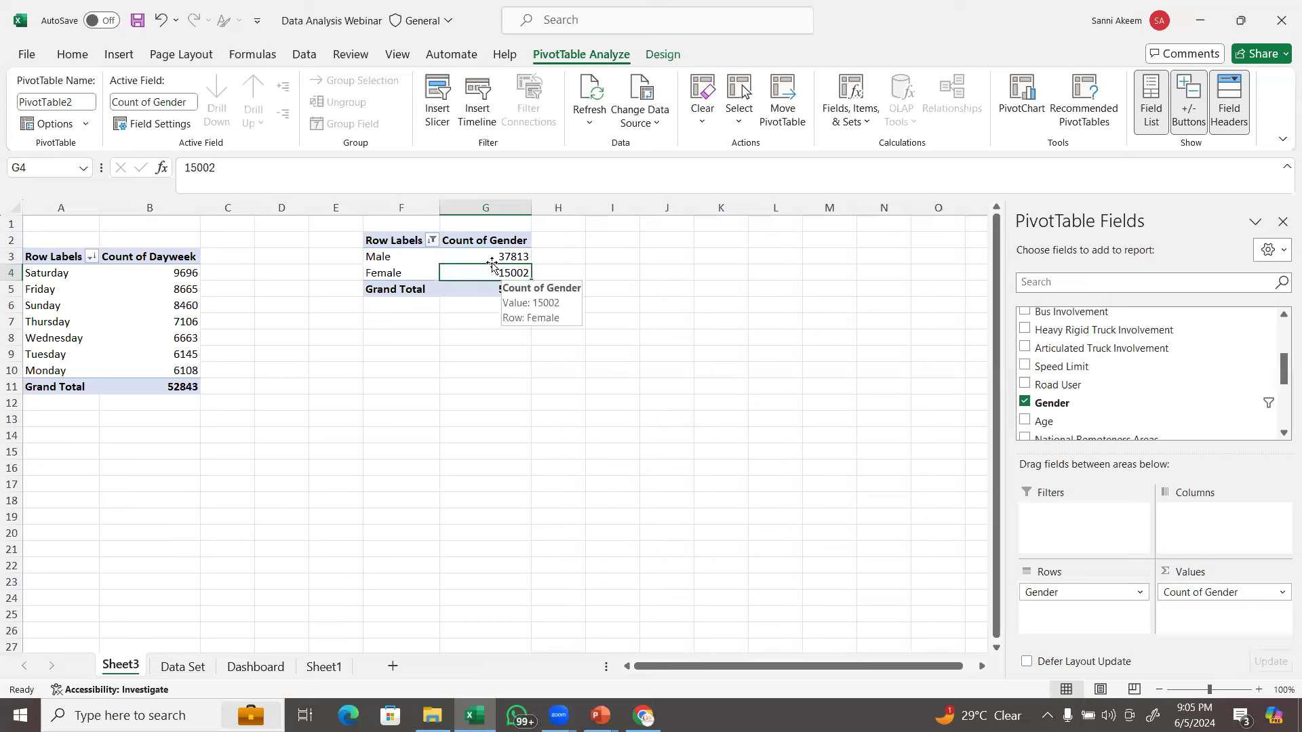
Insert a standard two-dimensional Pie PivotChart from the gender PivotTable on Sheet3.
left_click(485, 257)
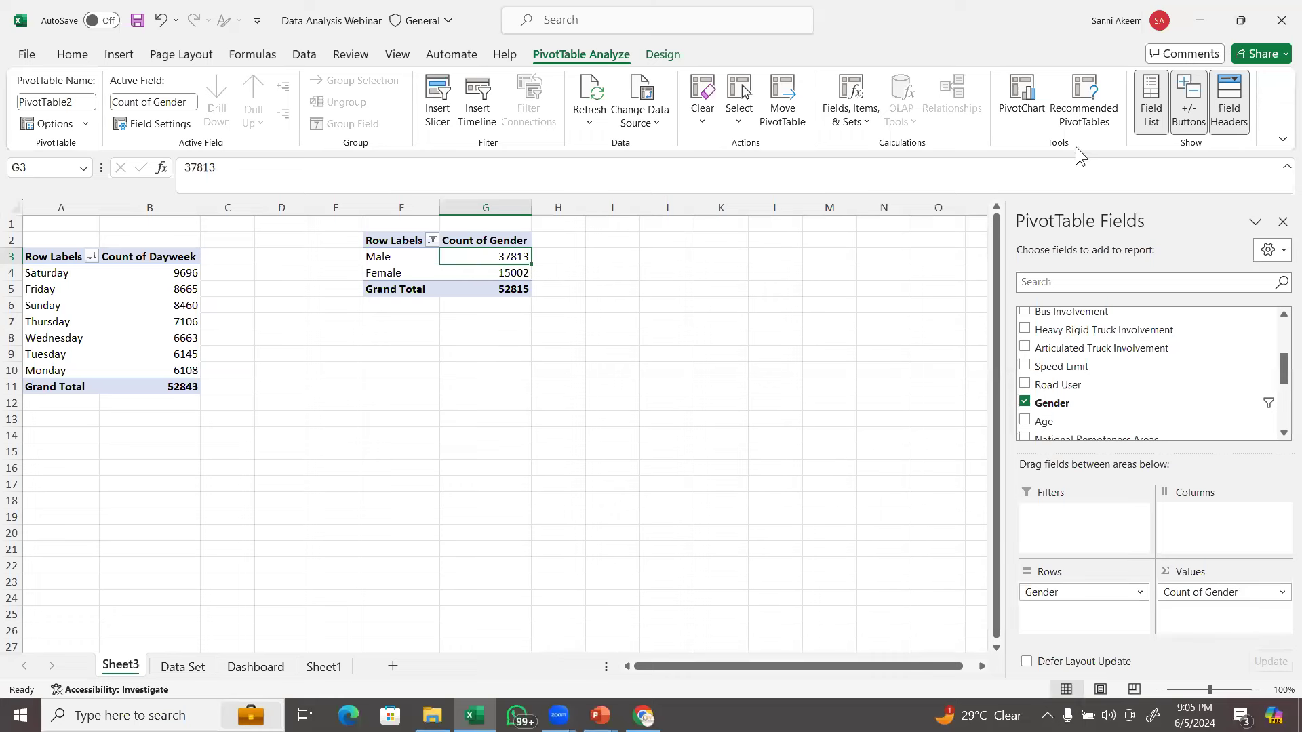
left_click(1017, 95)
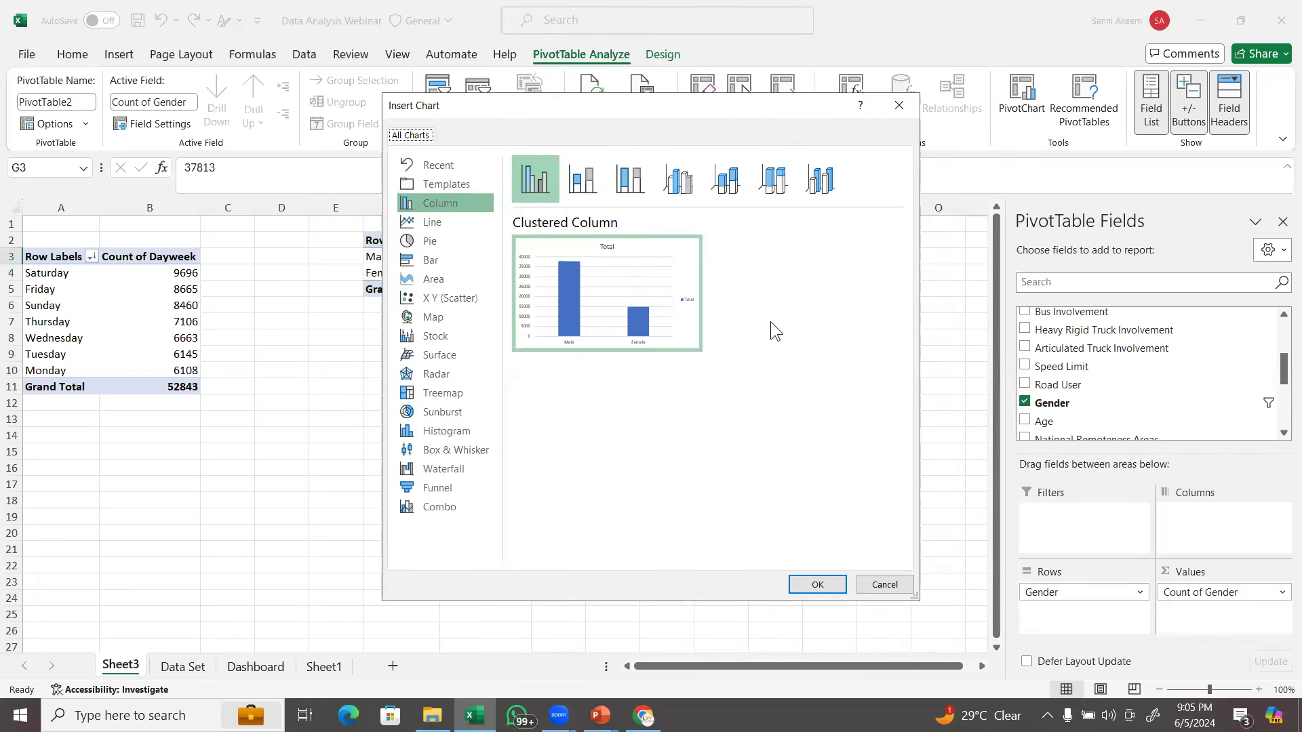
left_click(435, 244)
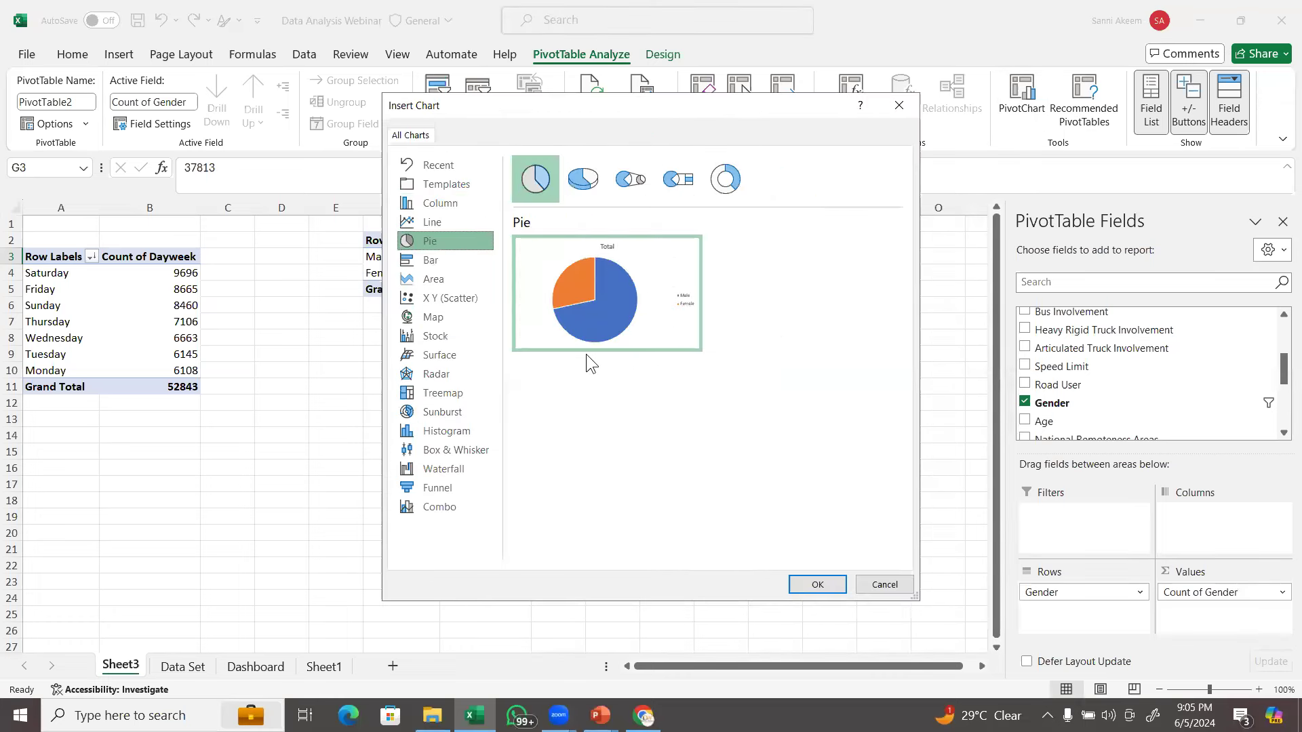
left_click(727, 182)
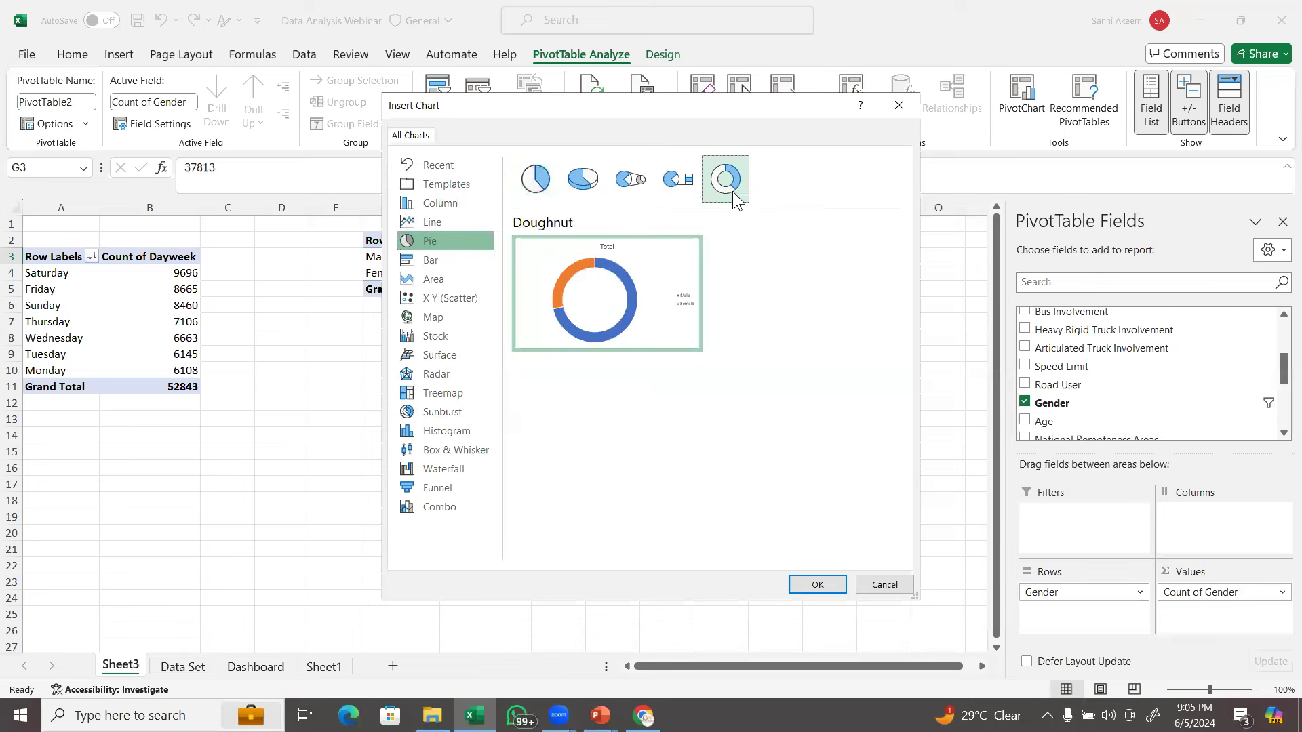
left_click(627, 184)
left_click(589, 183)
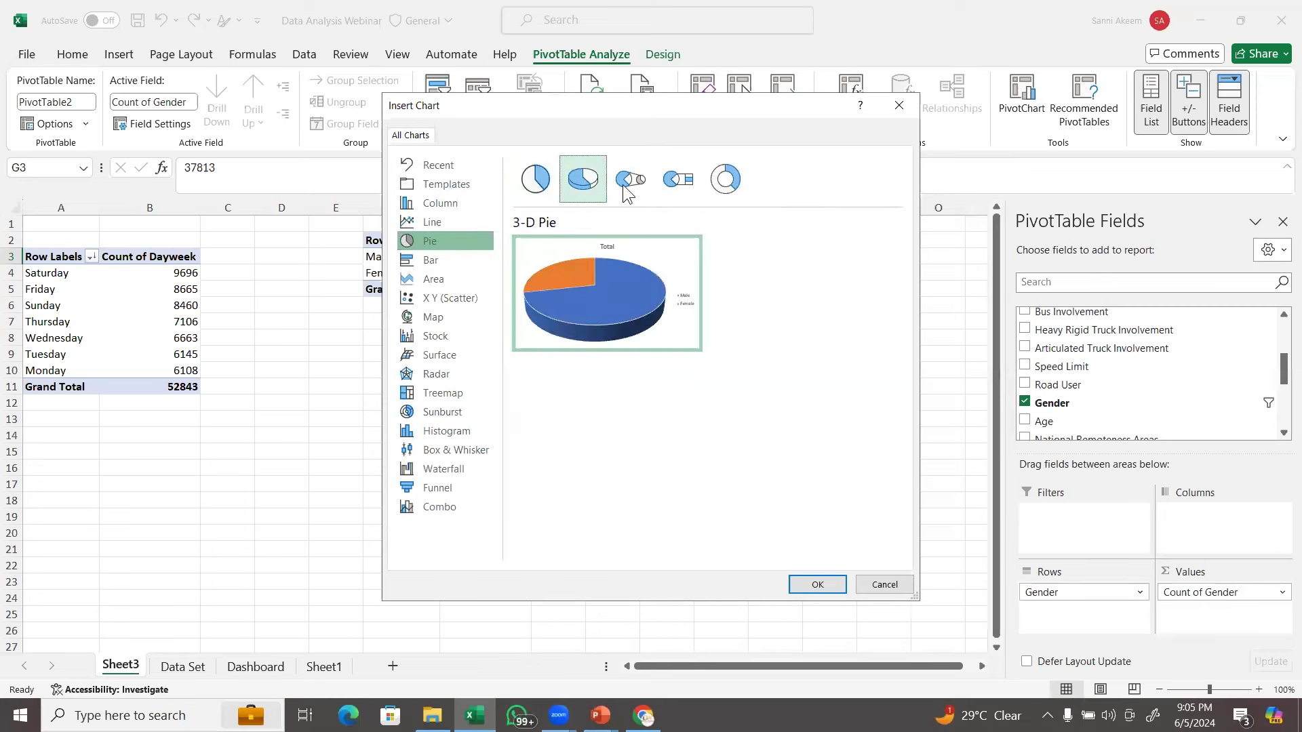
left_click(624, 189)
left_click(670, 191)
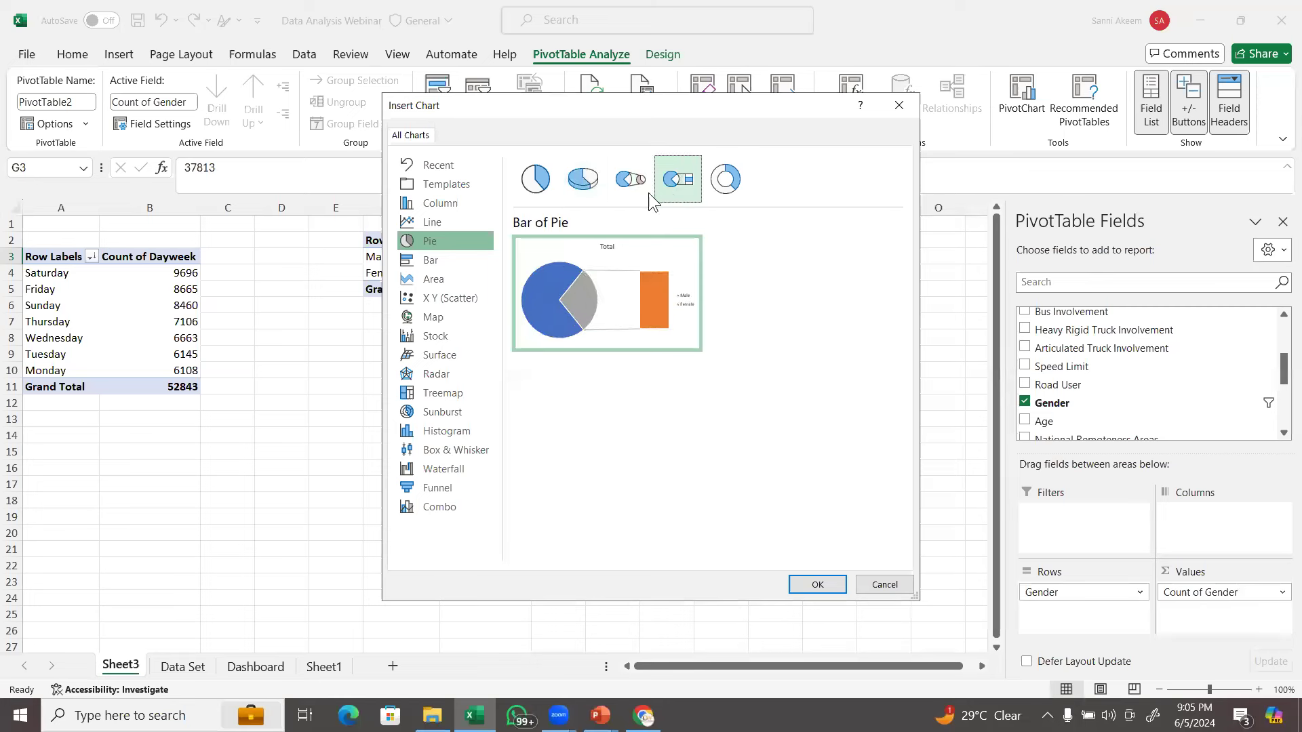
left_click(543, 193)
mouse_move(584, 287)
left_click(813, 590)
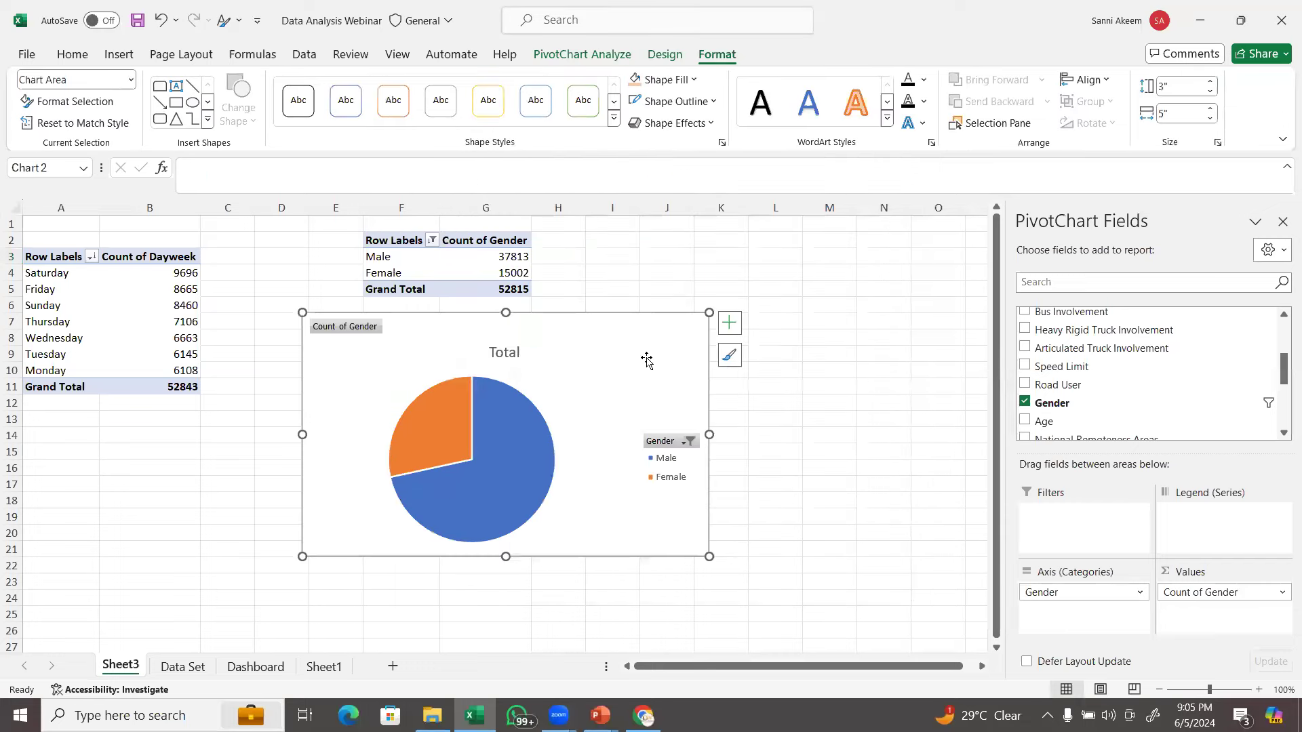
Apply the chart style with the dark grey gradient background to the gender pie chart.
left_click(729, 323)
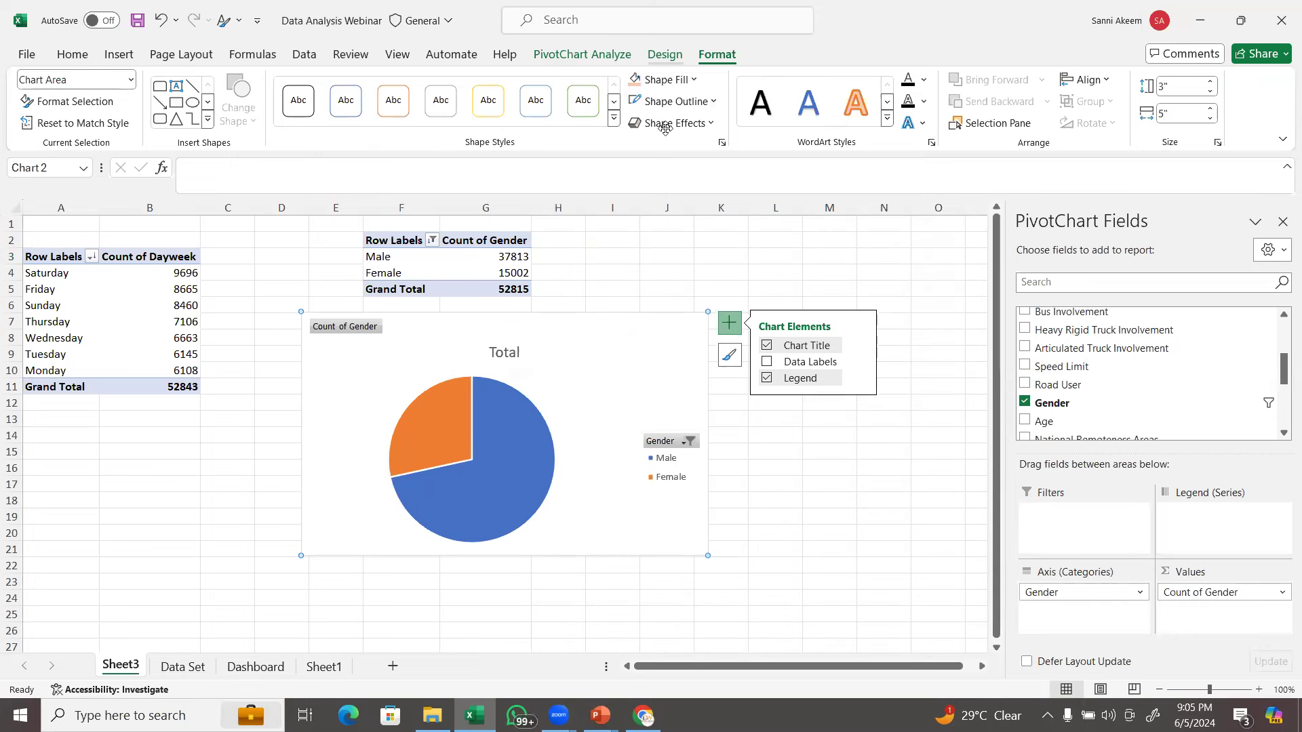
left_click(663, 56)
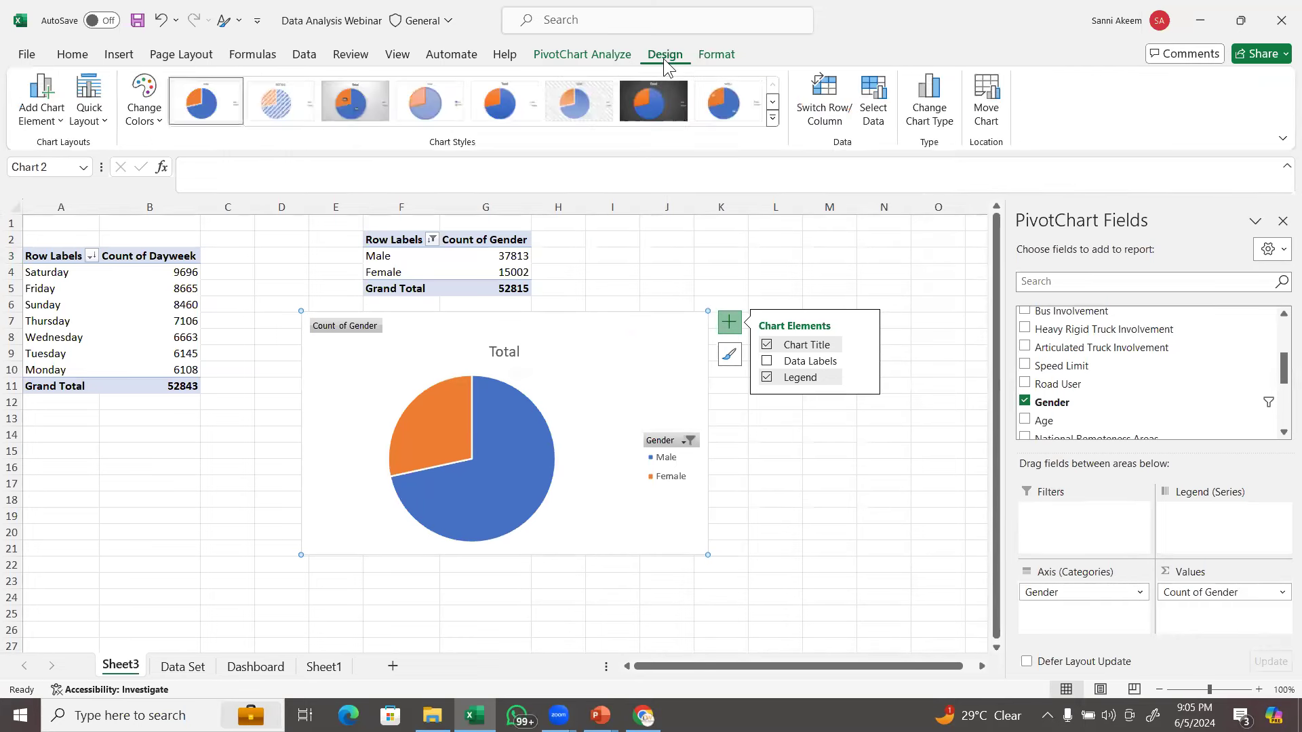
left_click(658, 101)
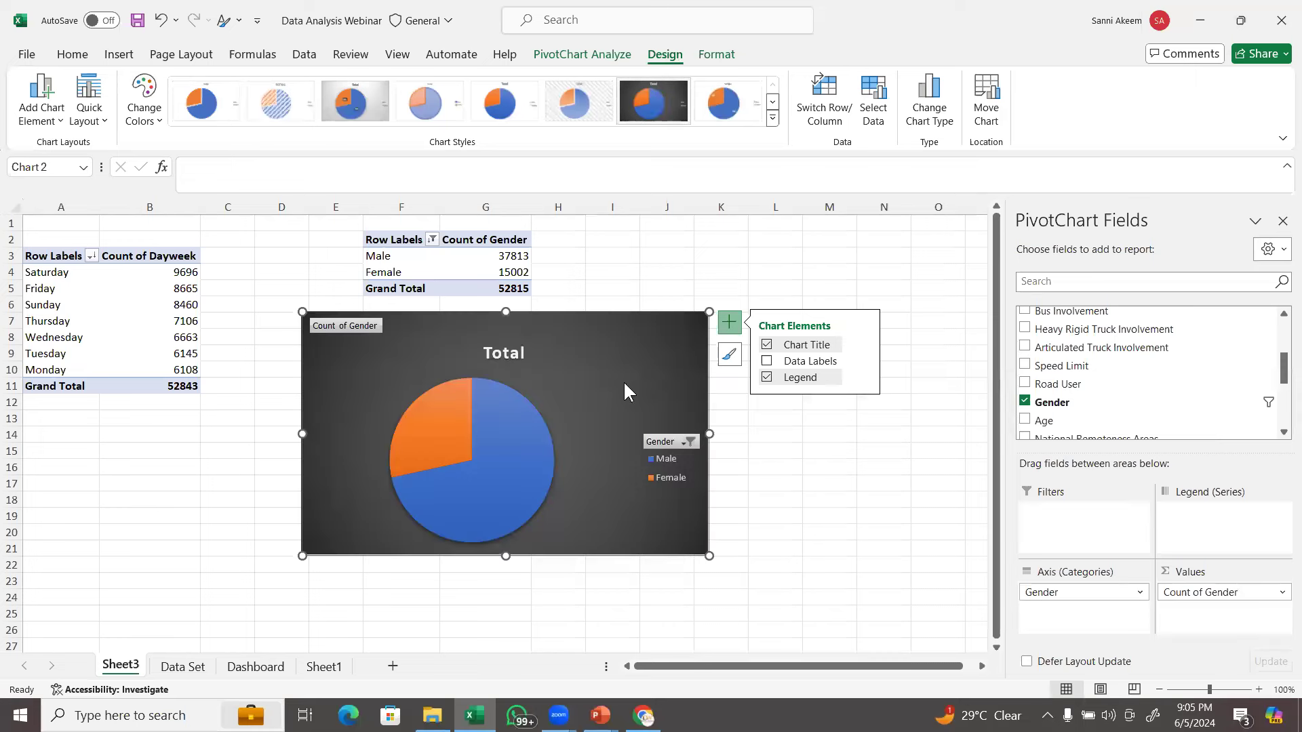
Move the gender pie chart from Sheet3 to the empty middle panel of the Dashboard sheet.
key("Delete")
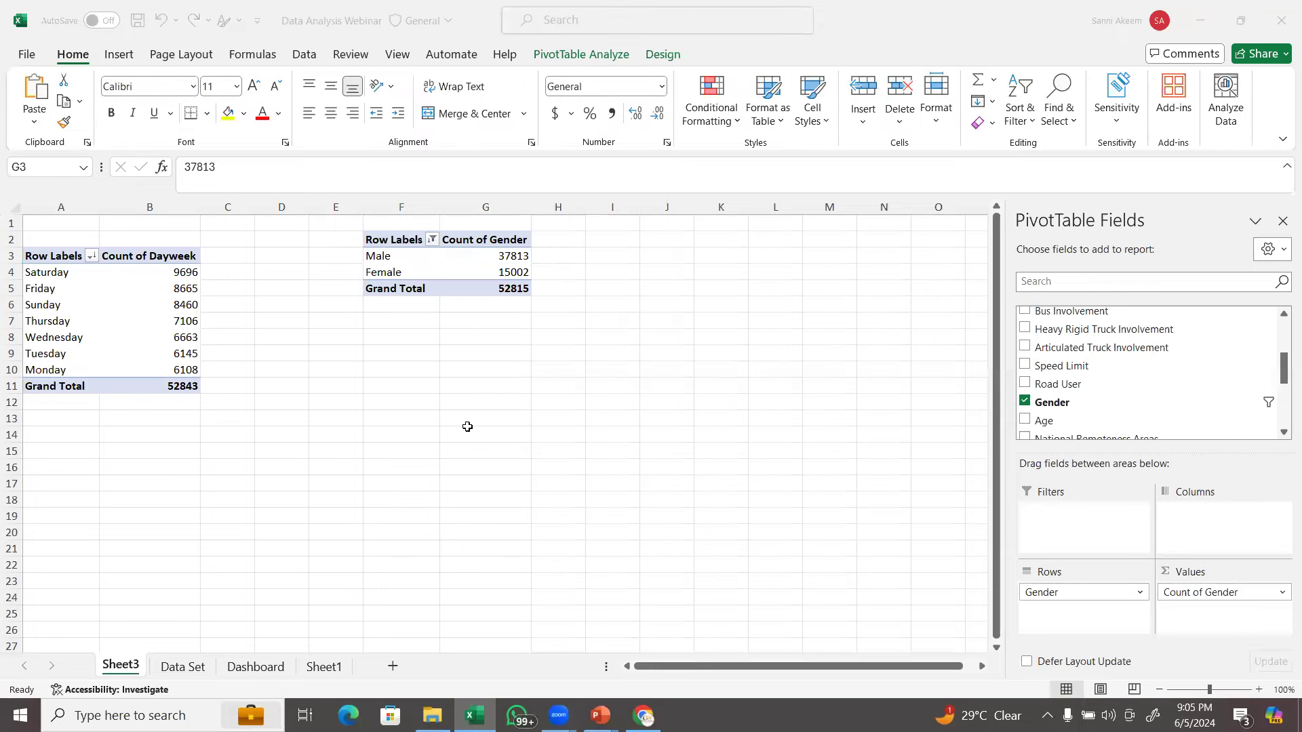
left_click(276, 672)
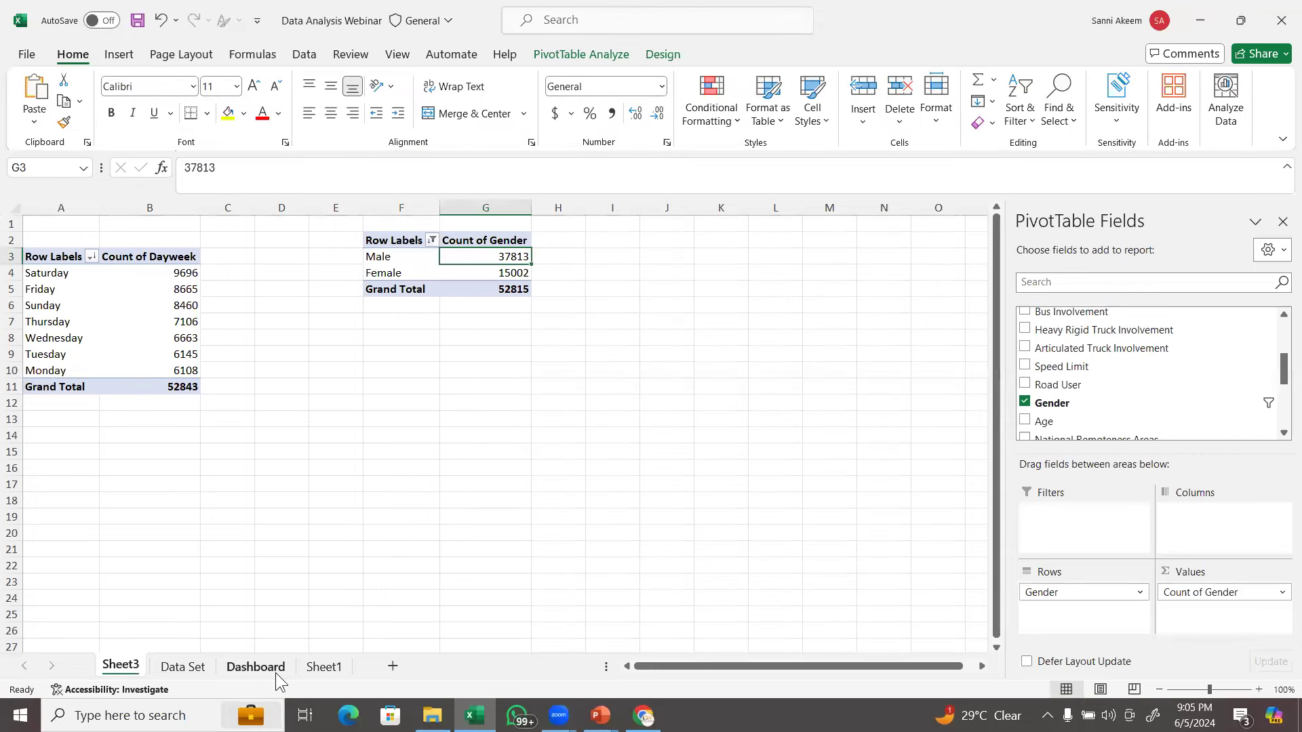
left_click(578, 431)
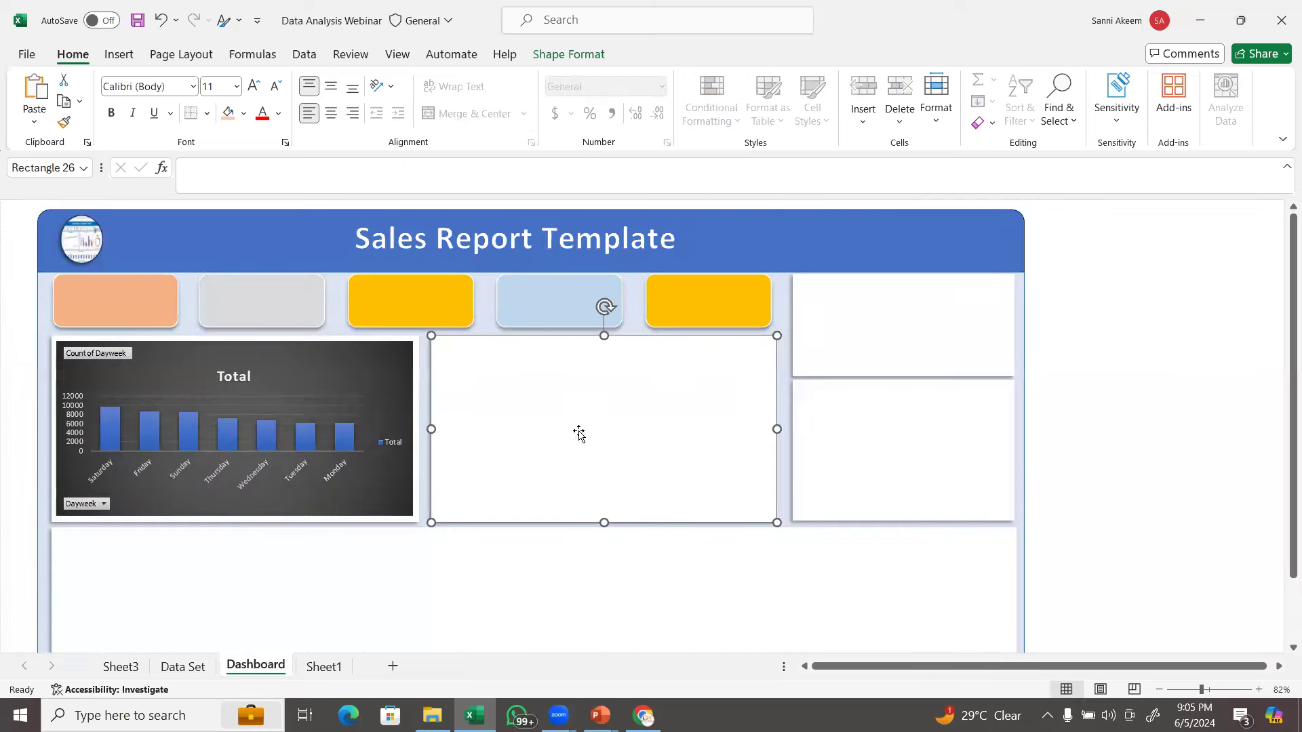
key("ctrl+v")
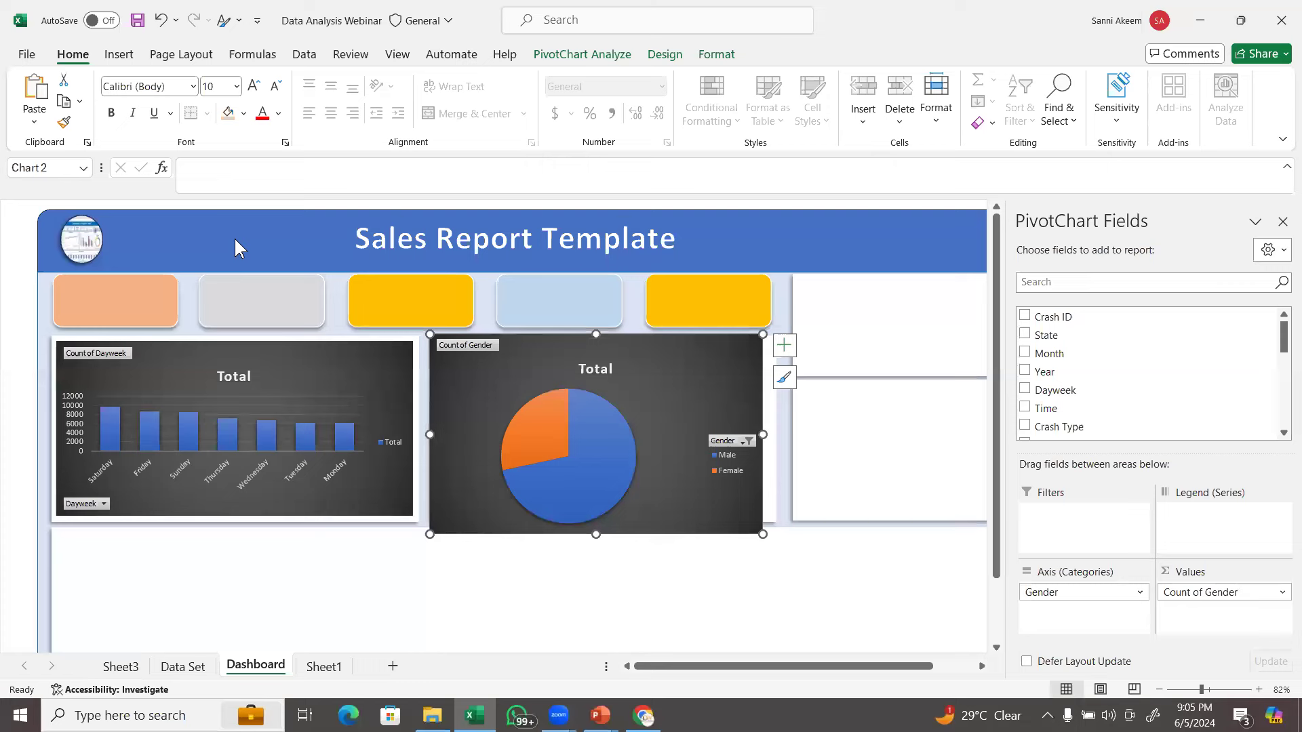
Resize the gender pie chart to fit inside the Dashboard's middle panel, leaving a thin white border around it.
left_click(434, 337)
left_click_drag(435, 343, 432, 342)
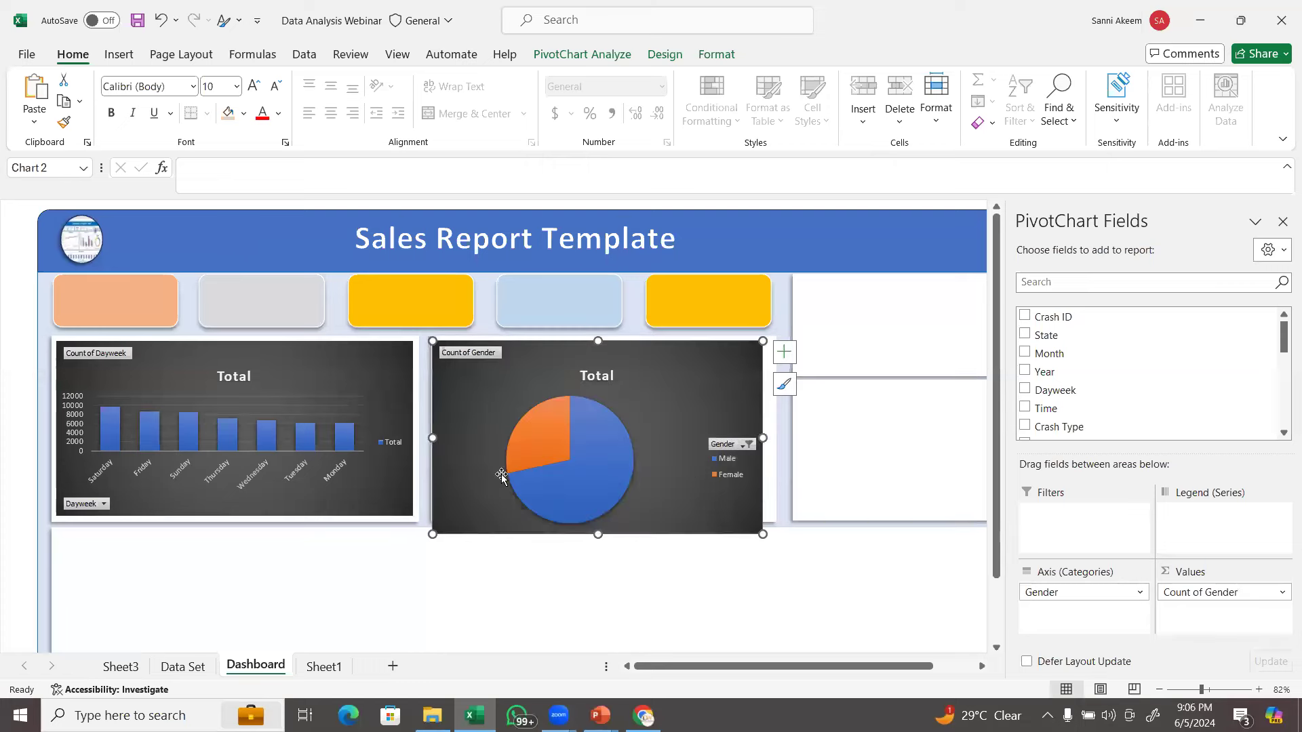
left_click_drag(434, 534, 437, 519)
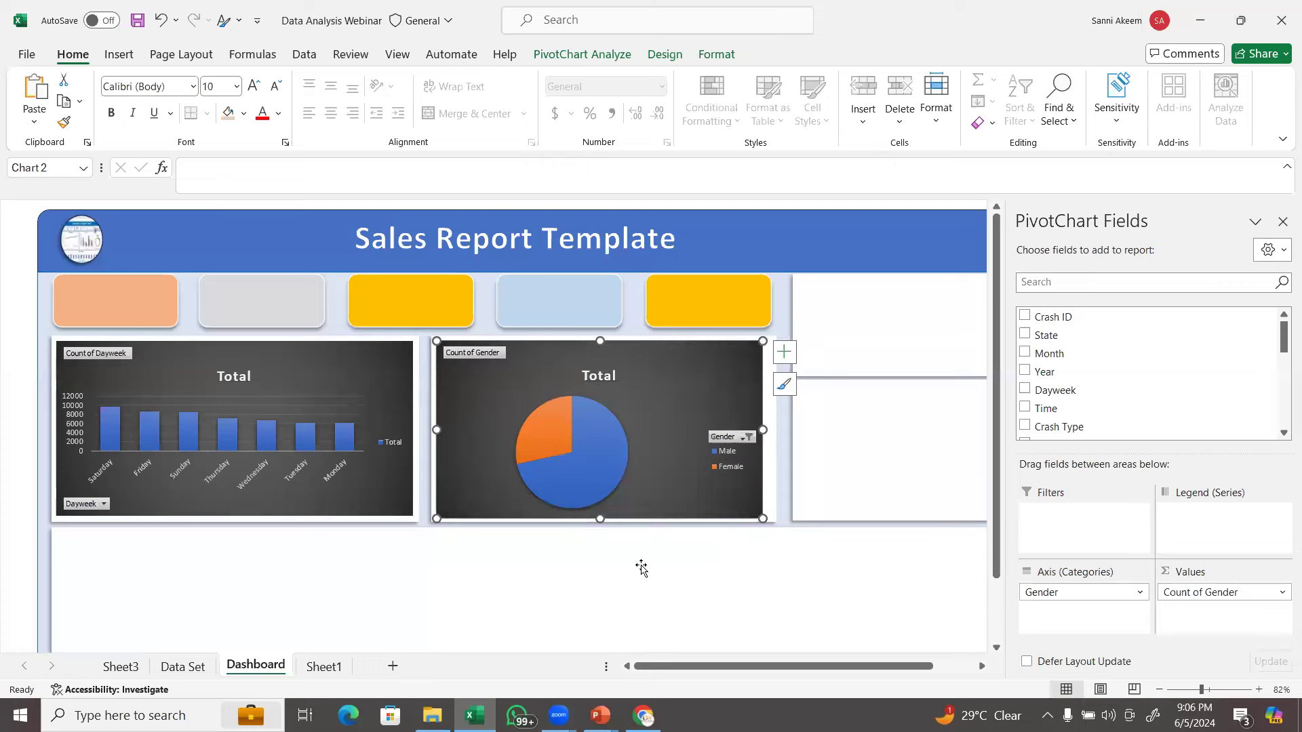
left_click_drag(763, 431, 768, 430)
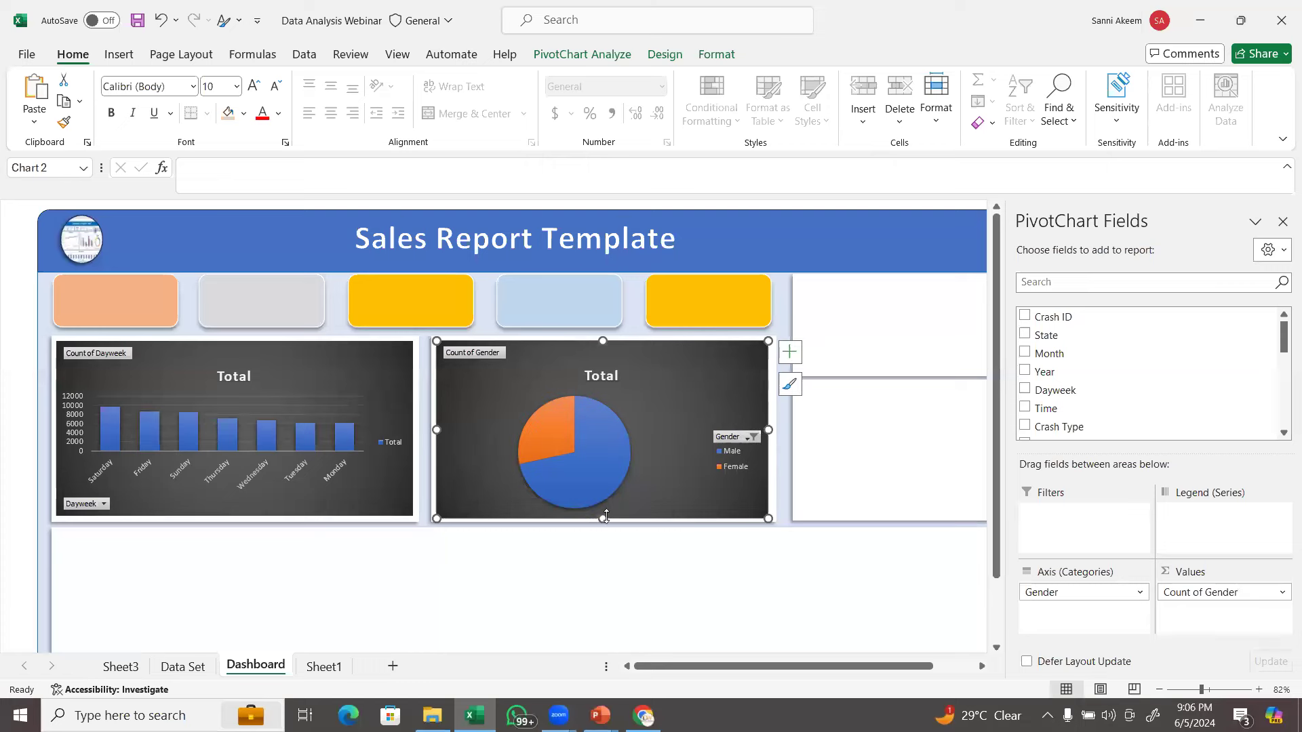
left_click_drag(607, 515, 606, 516)
left_click(832, 496)
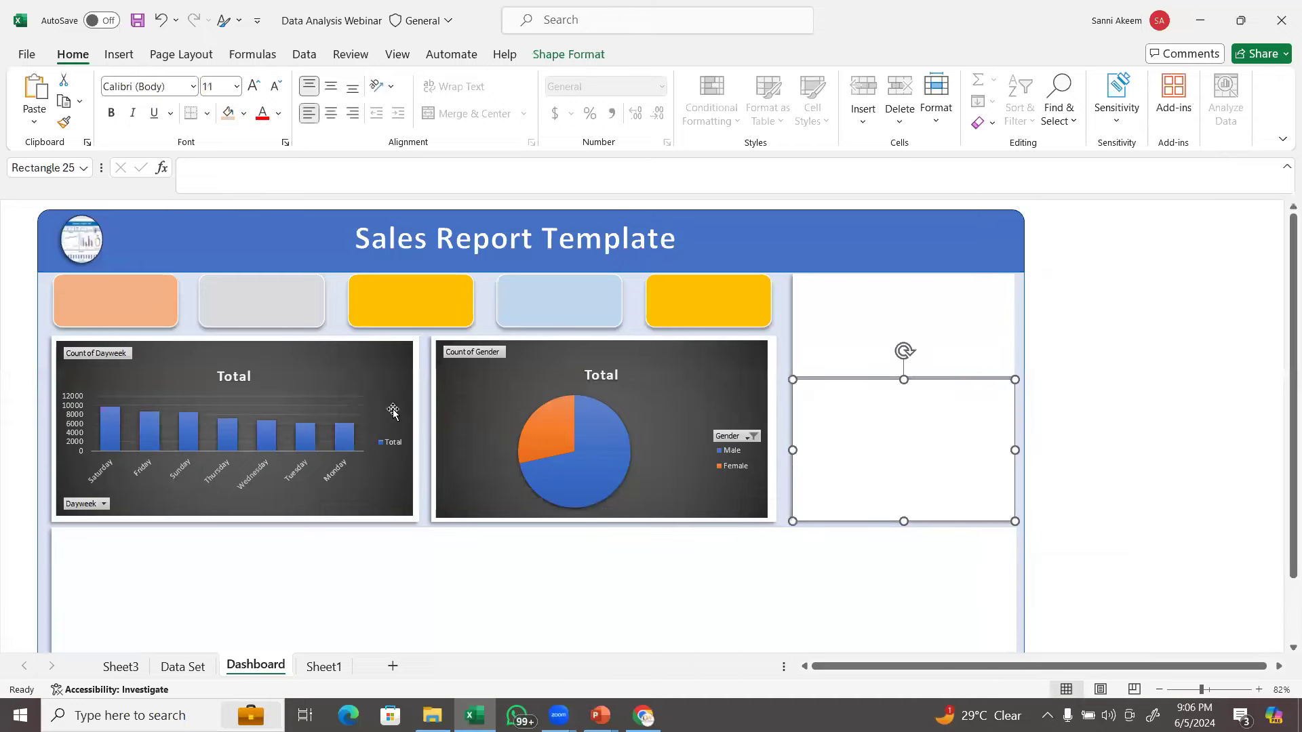
Create a PivotTable from Table1 of the Data Set sheet on the existing Sheet3, placed at cell I2.
left_click(180, 667)
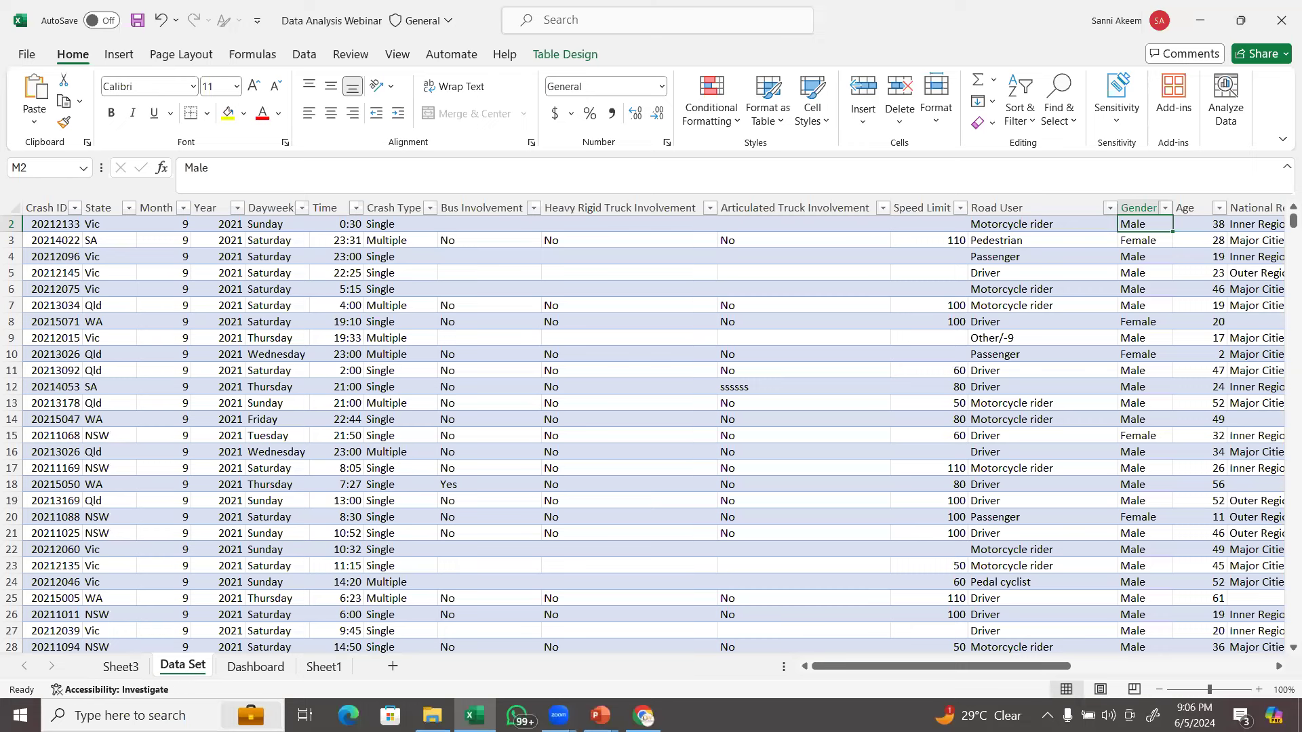
left_click(1034, 198)
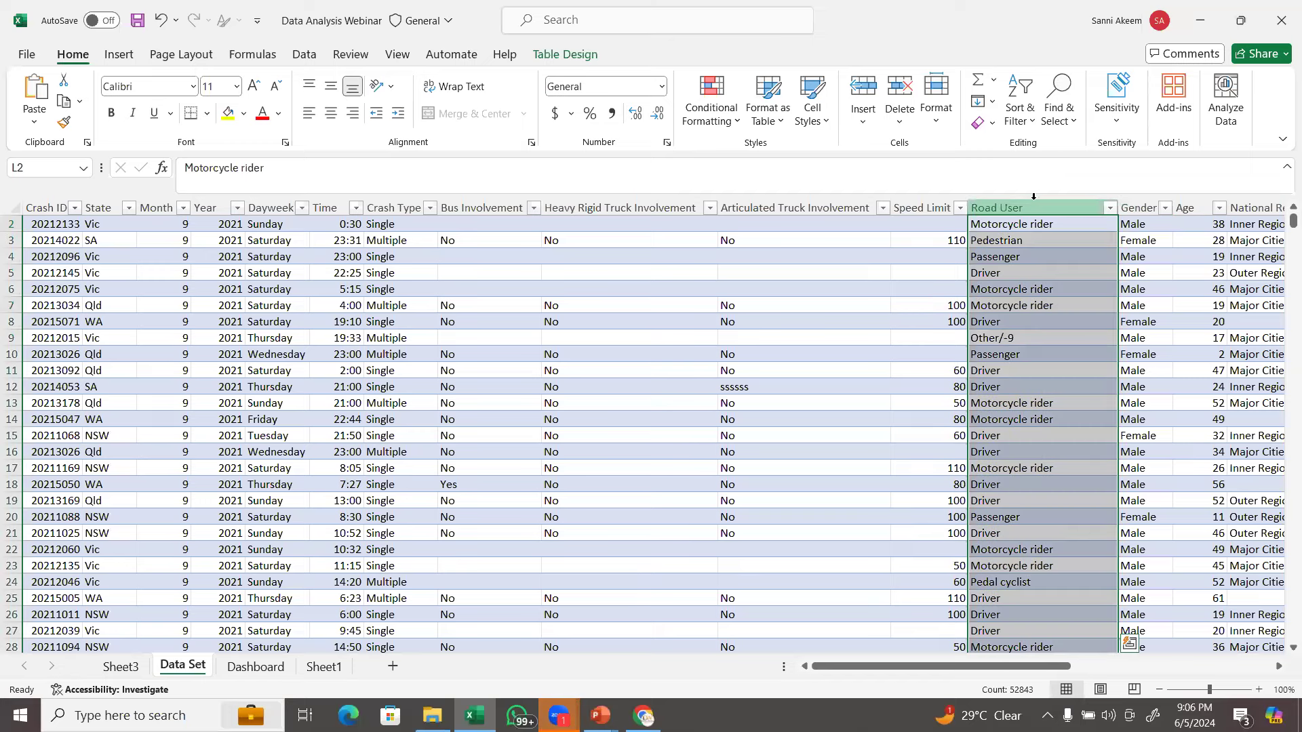
left_click(1014, 255)
left_click(1030, 234)
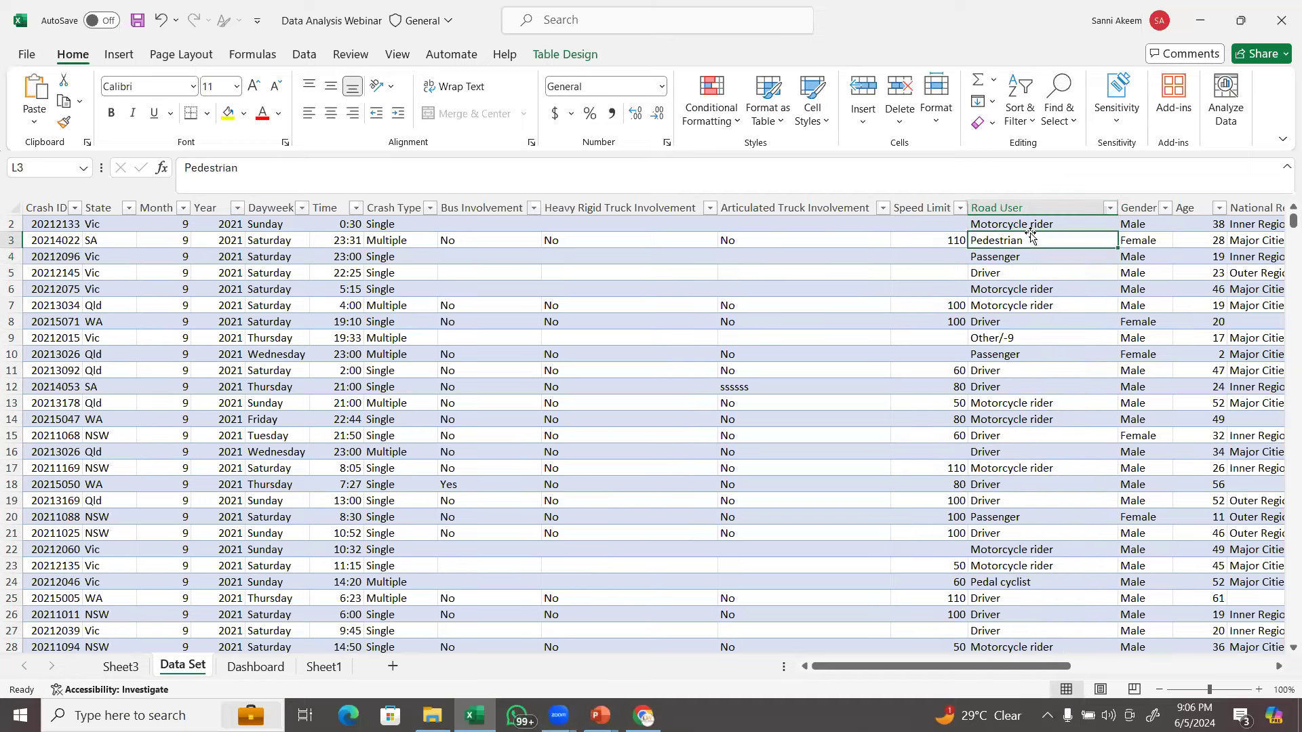
left_click(1021, 225)
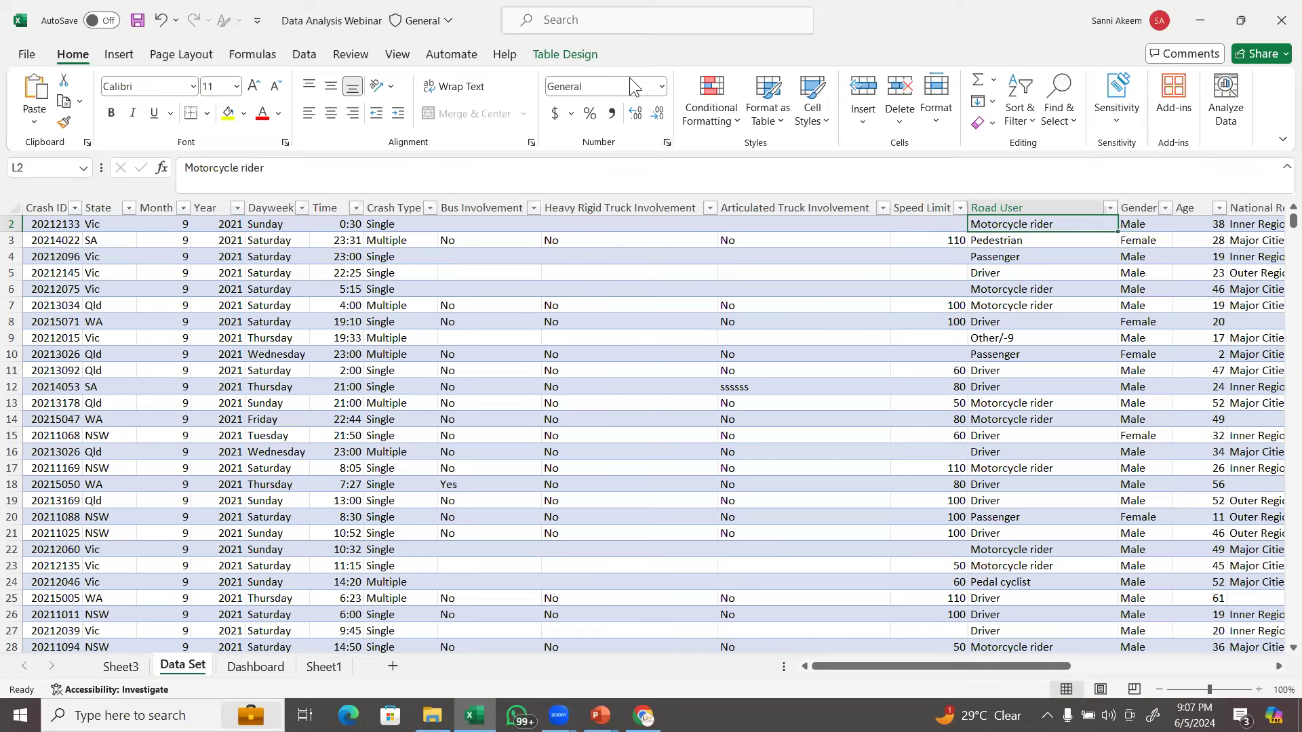
key("alt+j")
key("t")
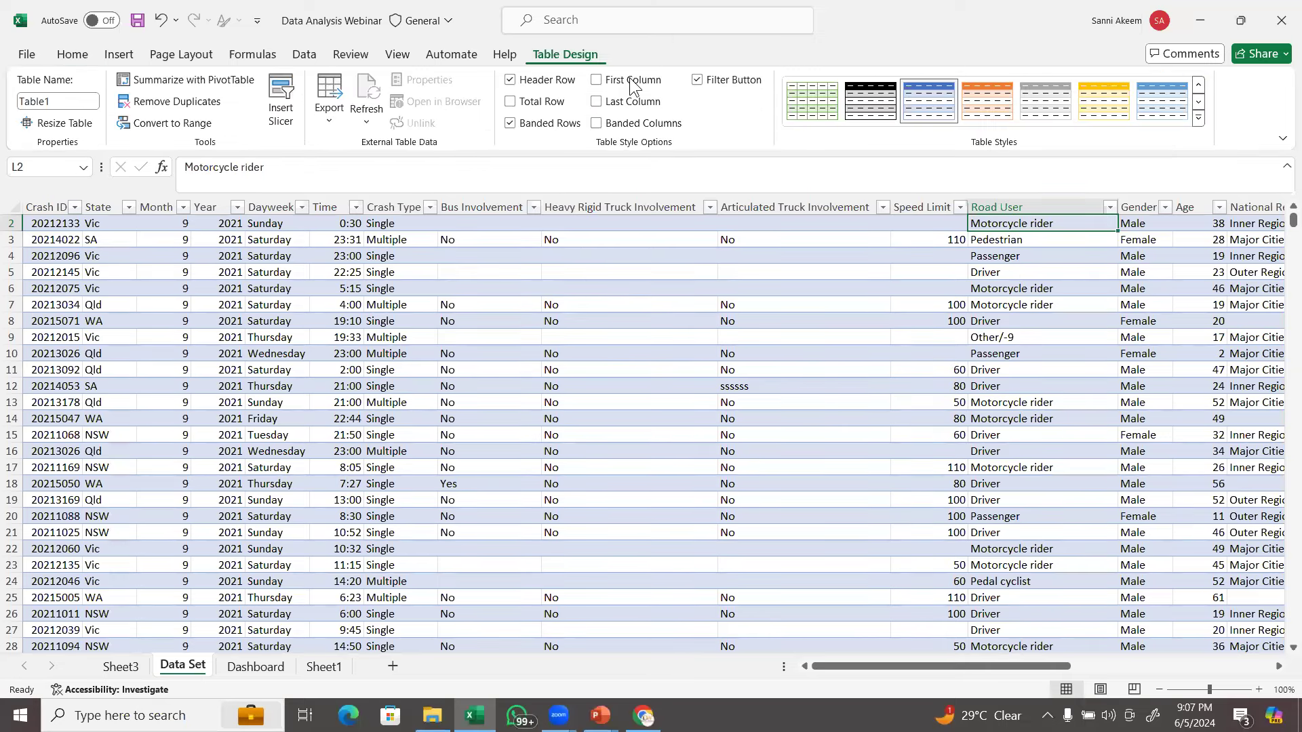
left_click(181, 81)
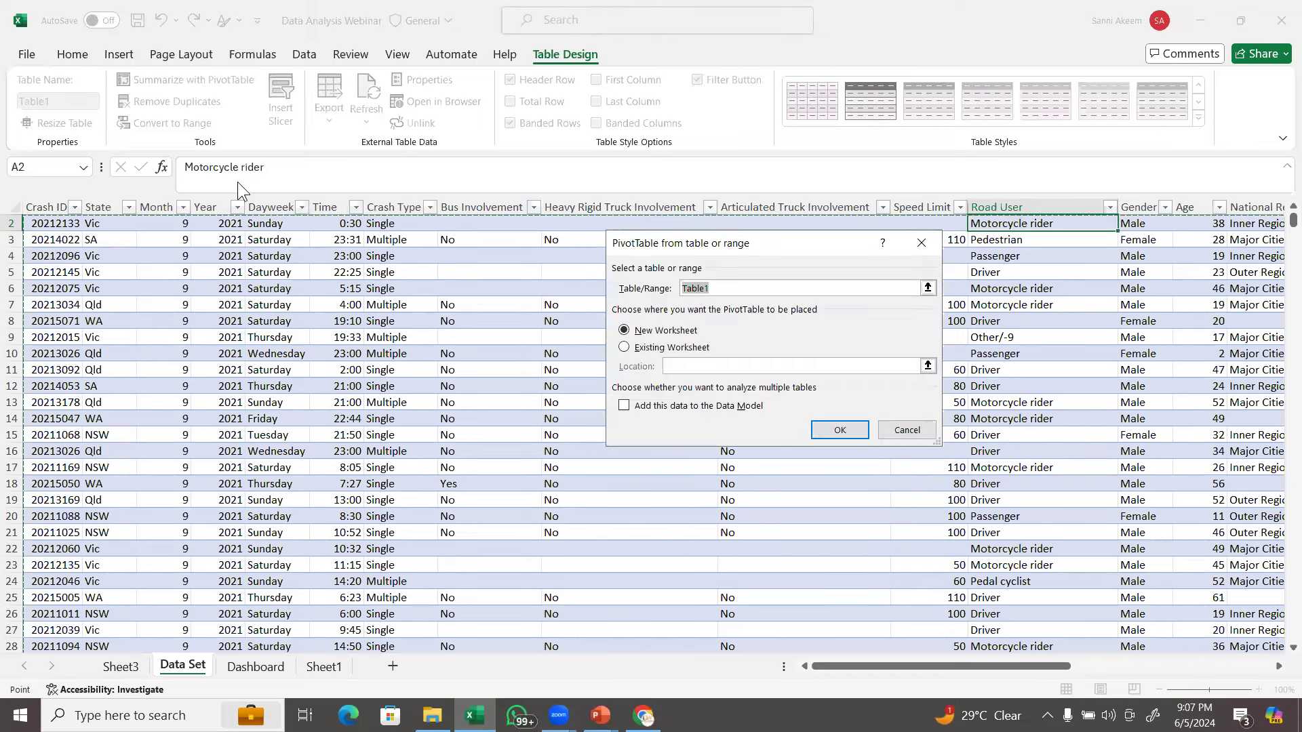
key("alt+e")
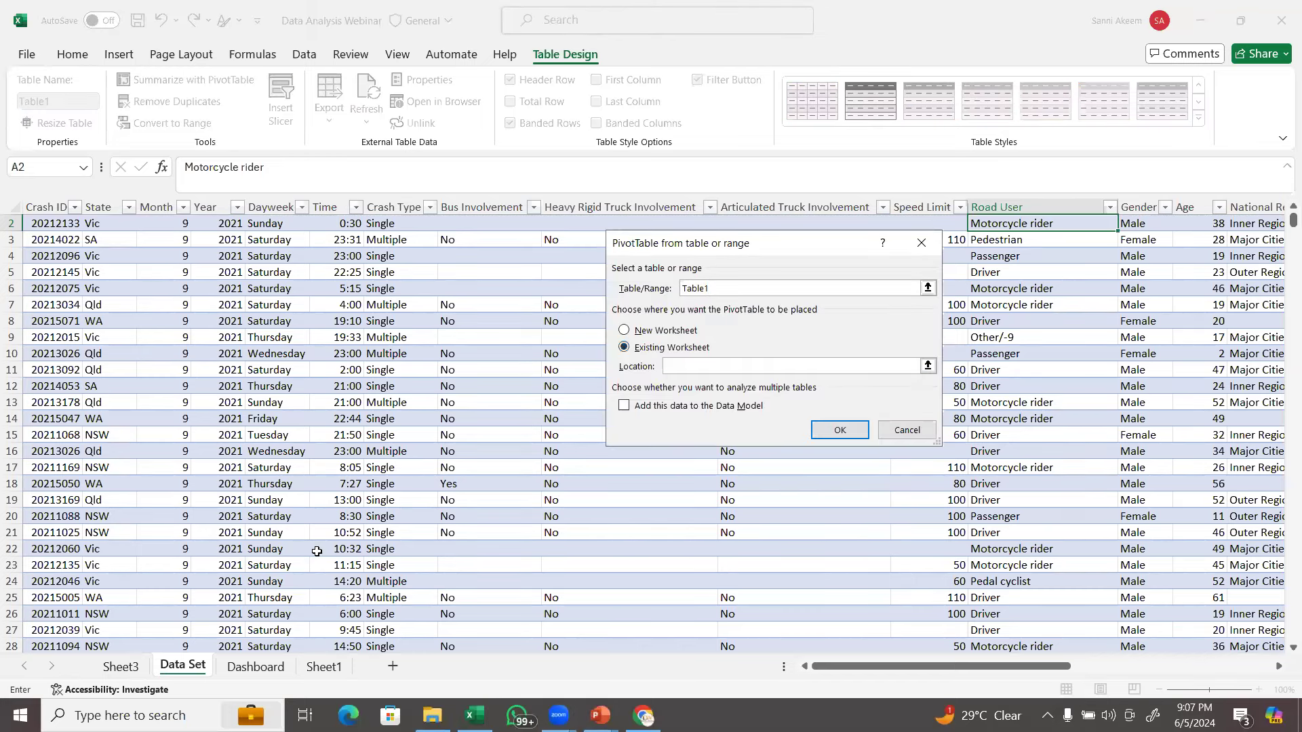
left_click(139, 668)
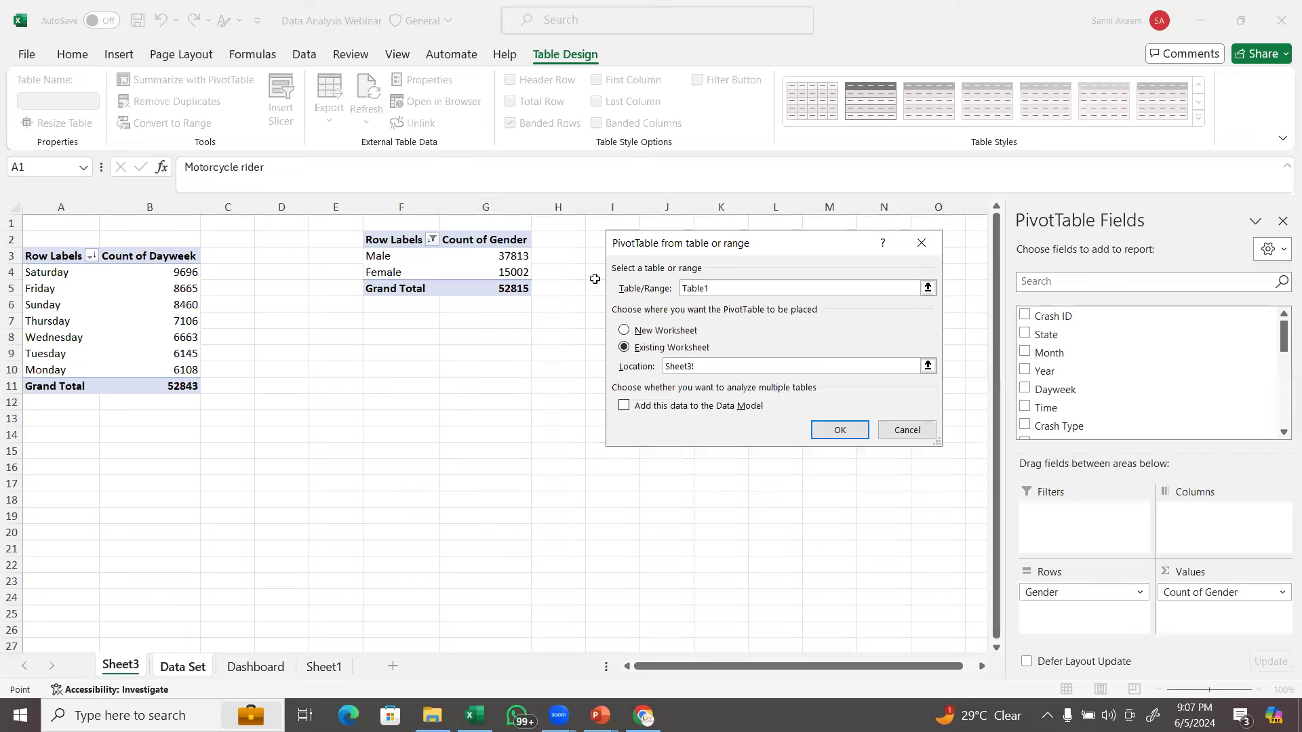
left_click(587, 240)
left_click(839, 431)
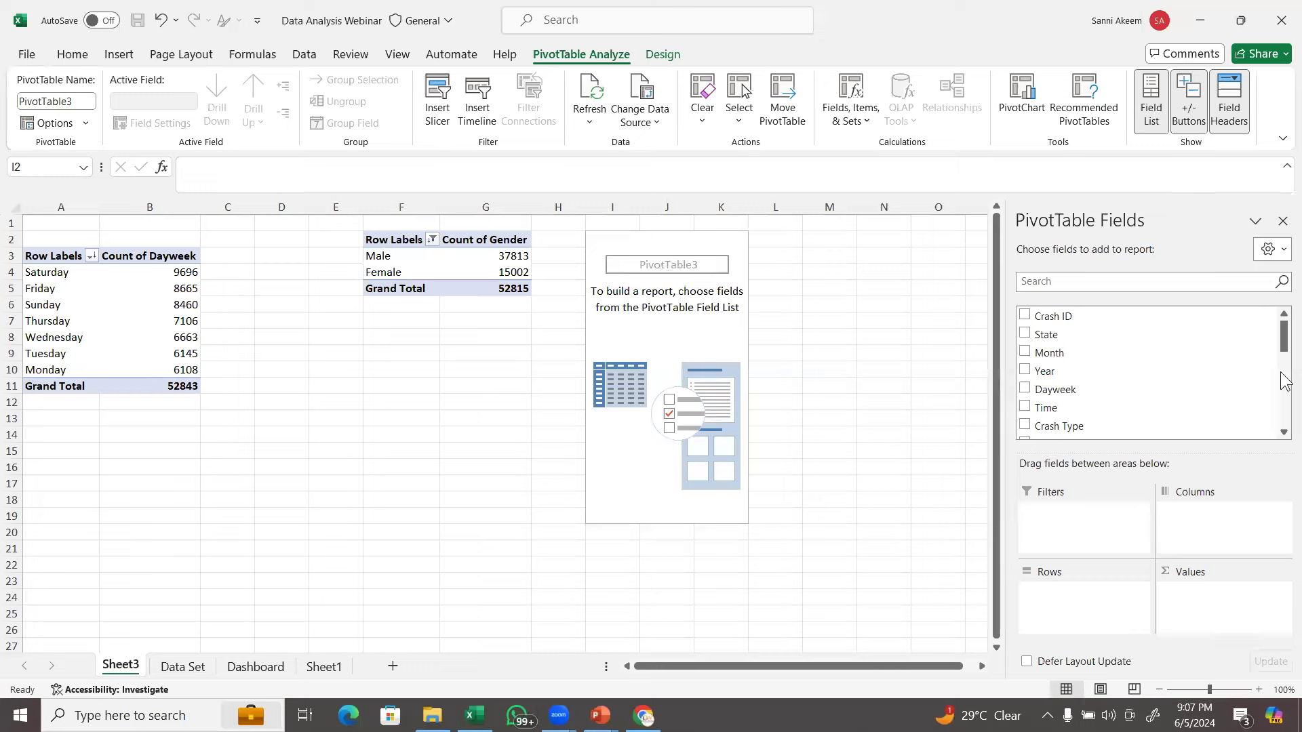
Add Road User to the new PivotTable as both the row labels and the counted values.
left_click(1285, 344)
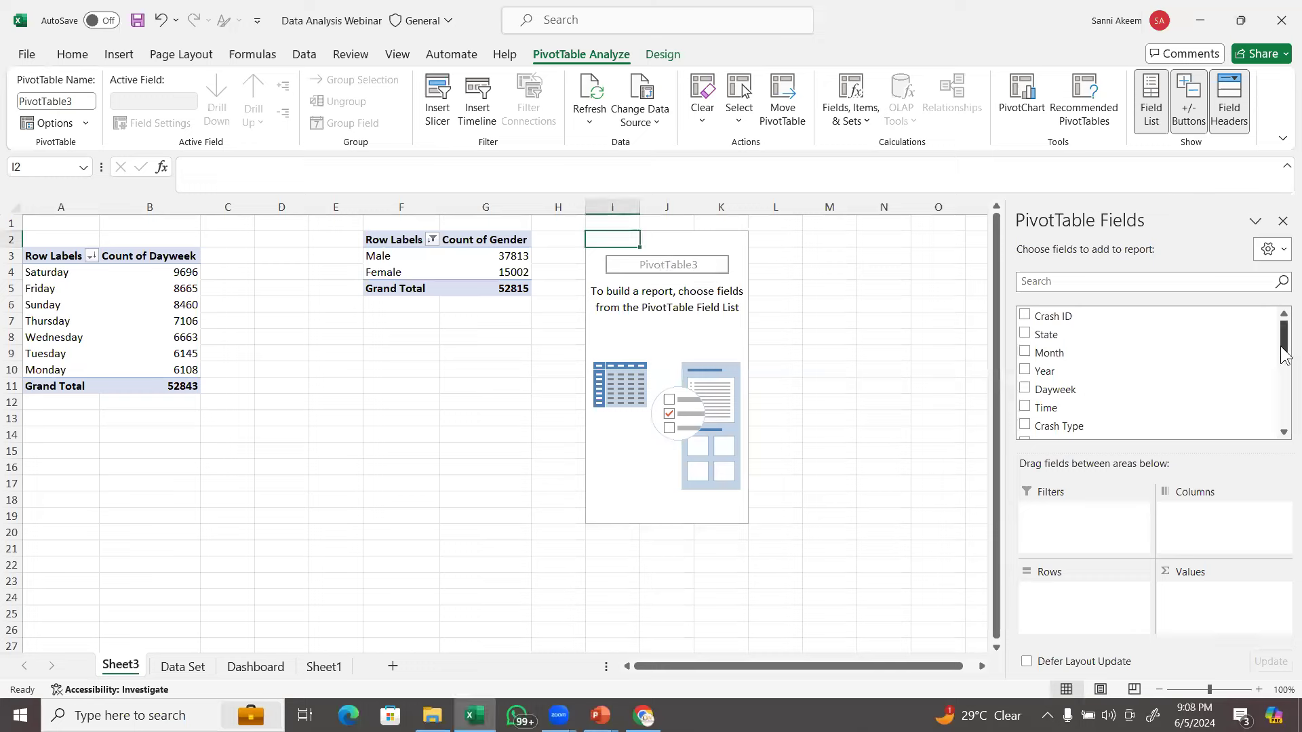
left_click_drag(1285, 351, 1285, 404)
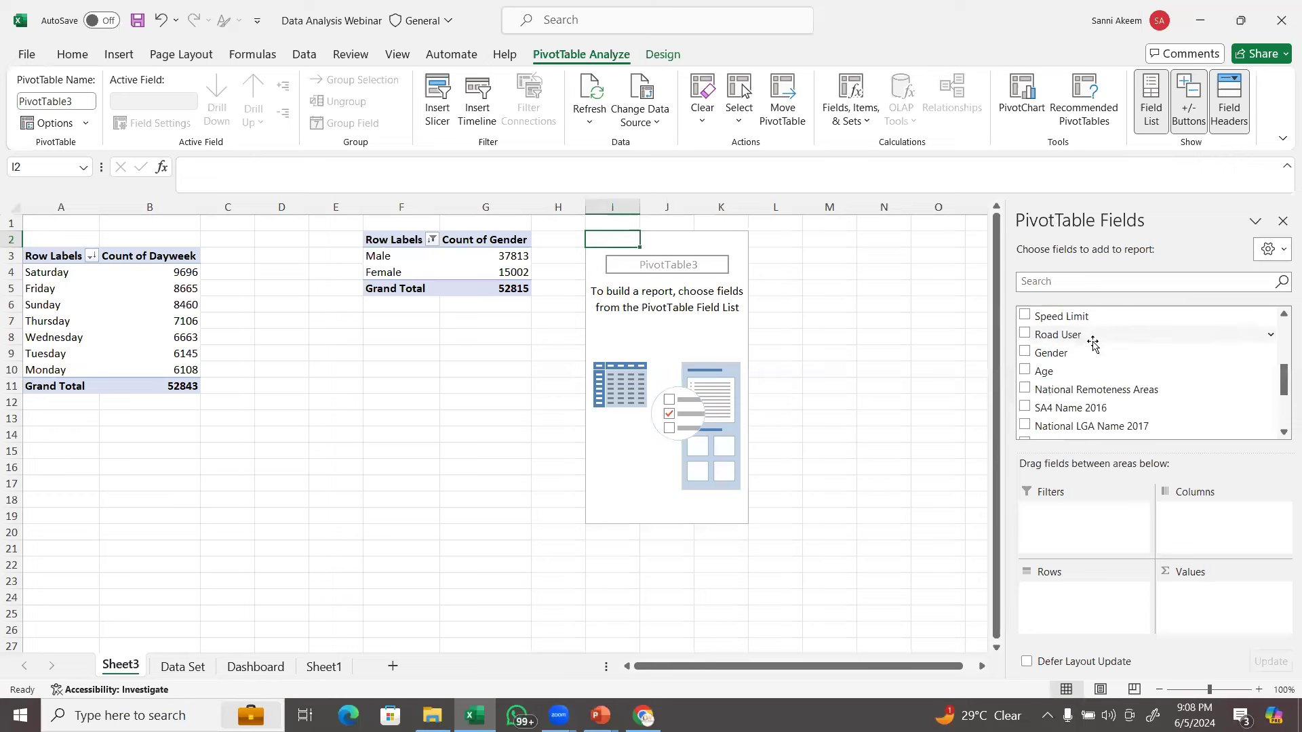
left_click_drag(1083, 339, 1072, 599)
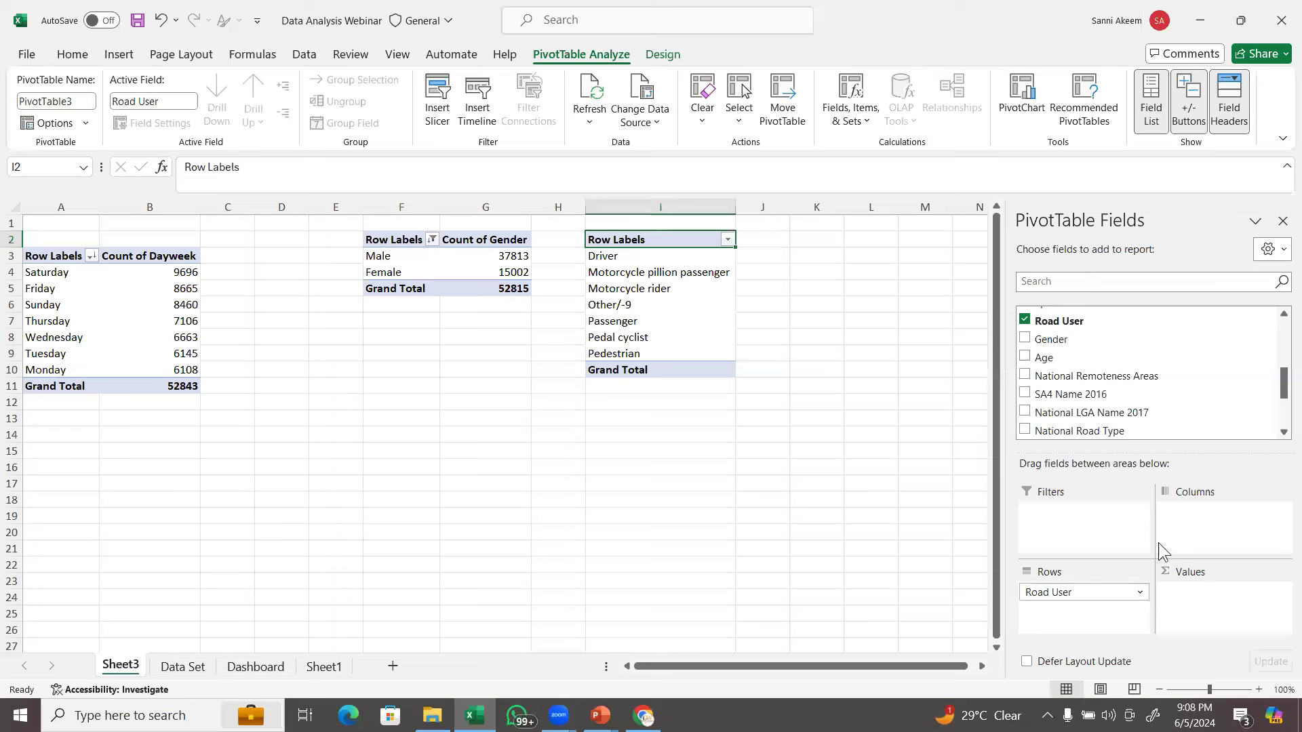
left_click_drag(1074, 332, 1221, 631)
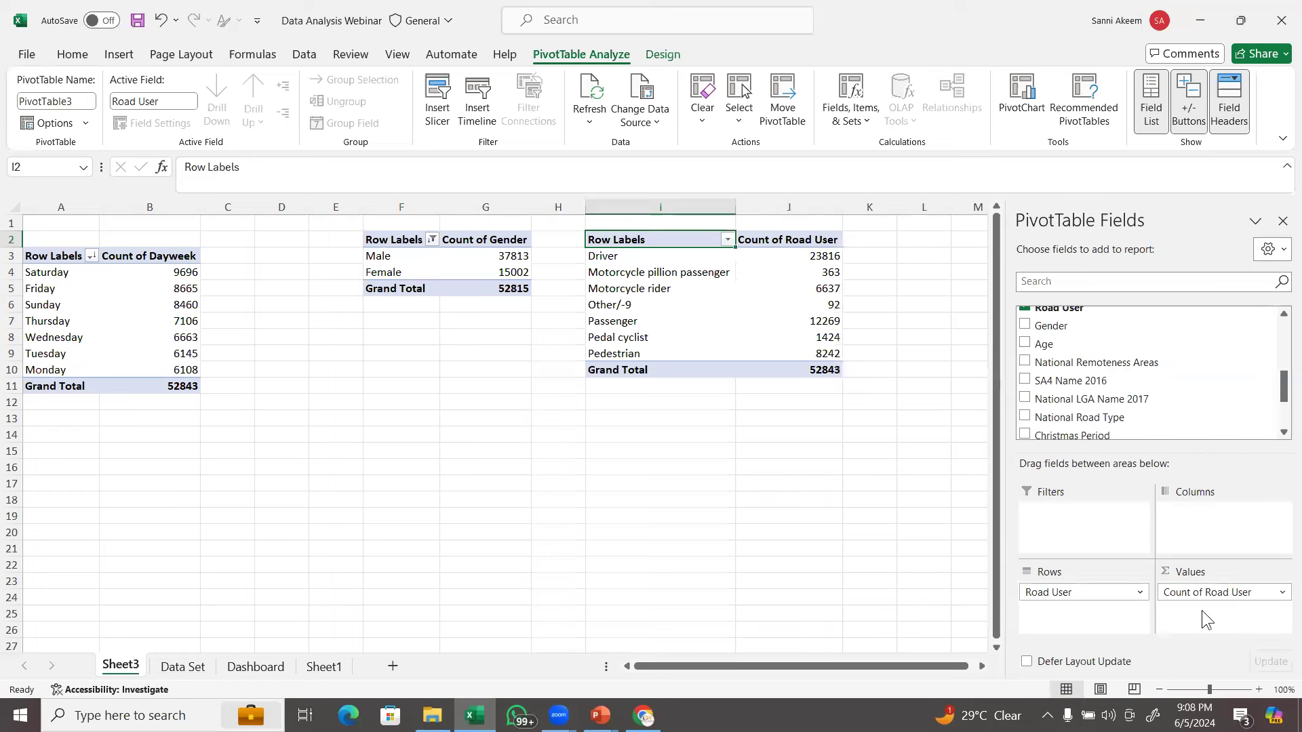
Sort the road user PivotTable by Count of Road User from largest to smallest.
left_click(835, 255)
right_click(835, 254)
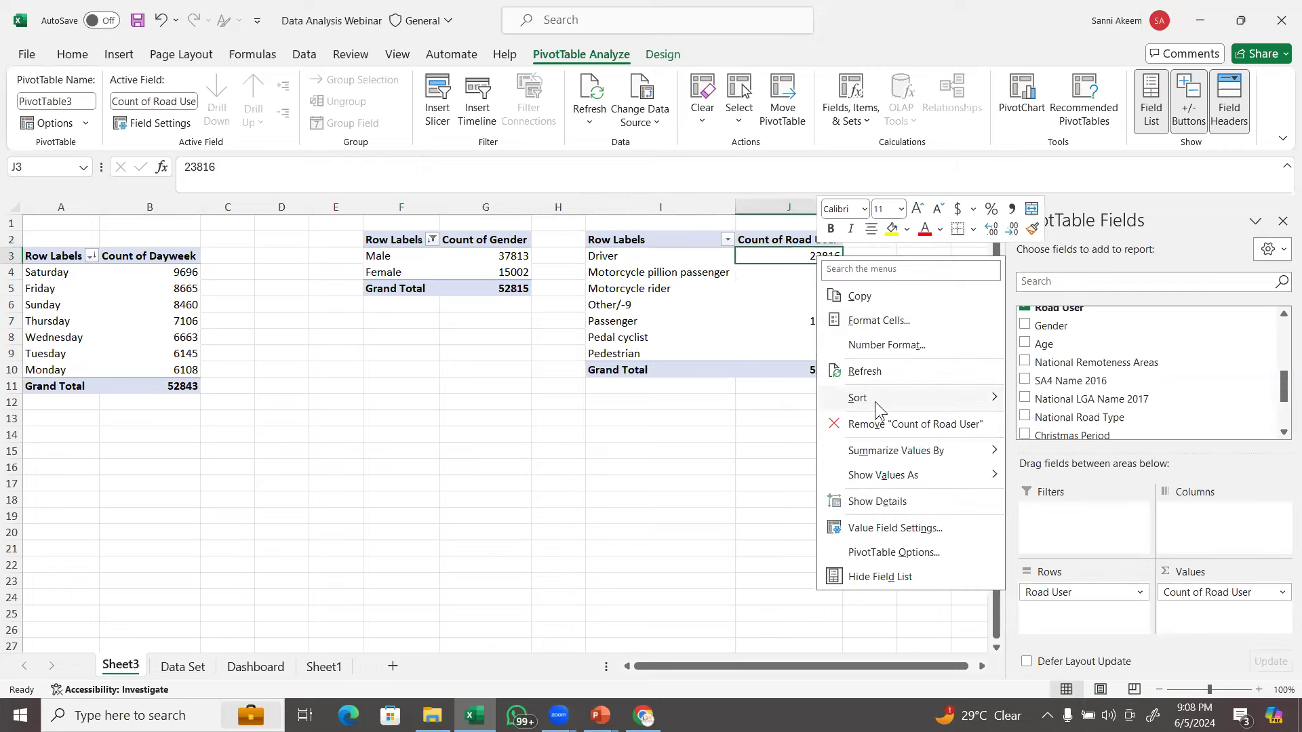
mouse_move(875, 402)
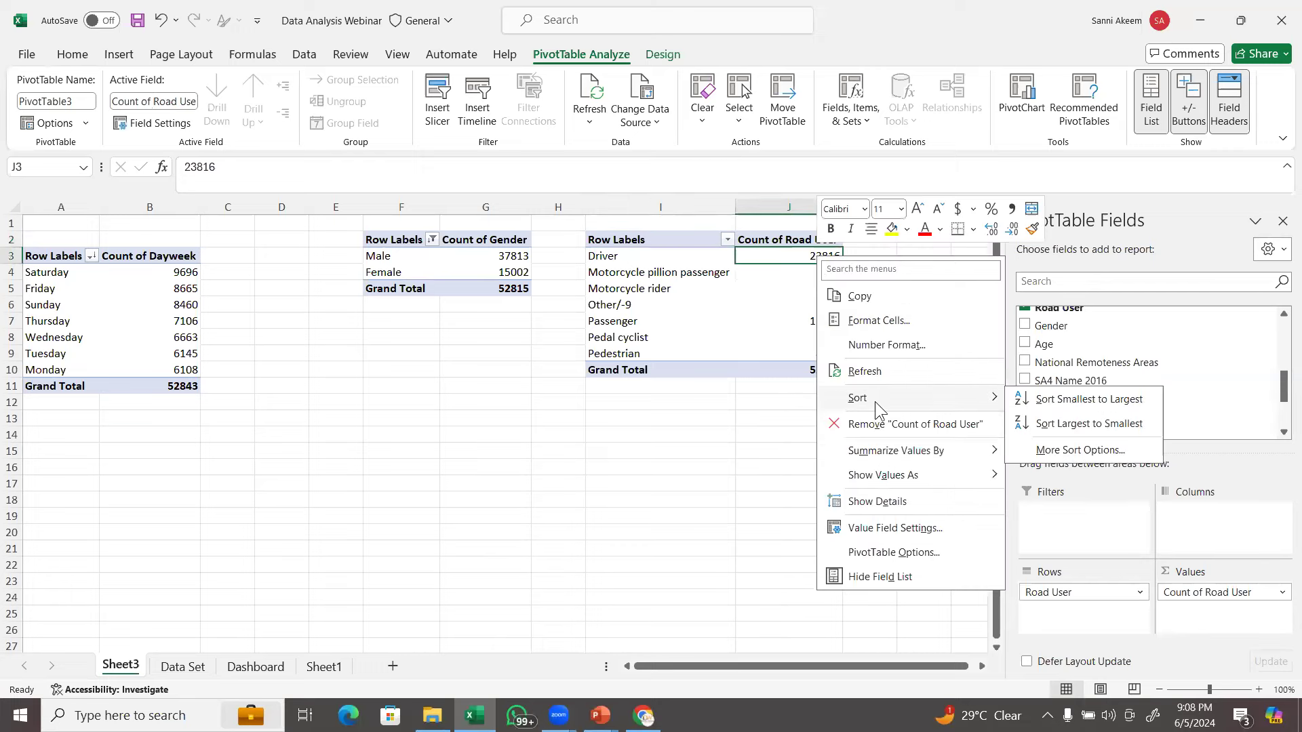
left_click(1078, 423)
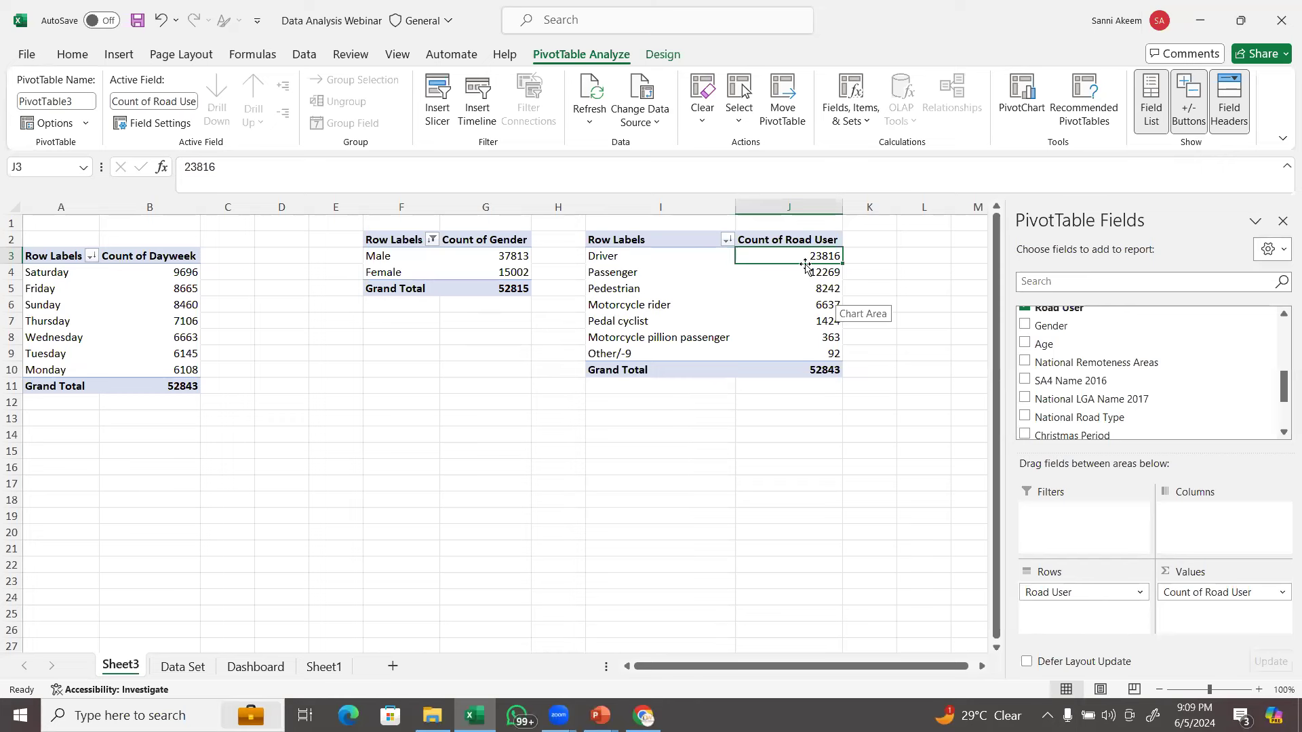
mouse_move(797, 259)
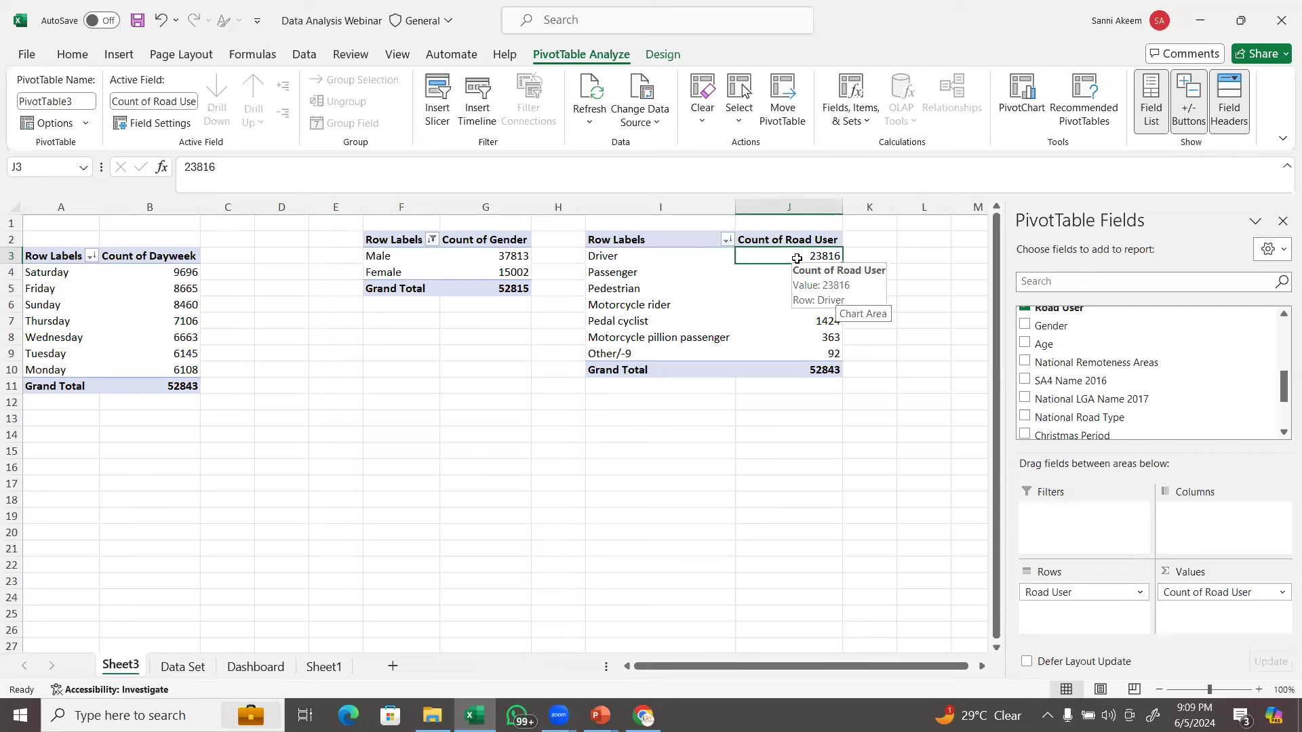
left_click_drag(797, 263, 811, 350)
left_click(810, 351)
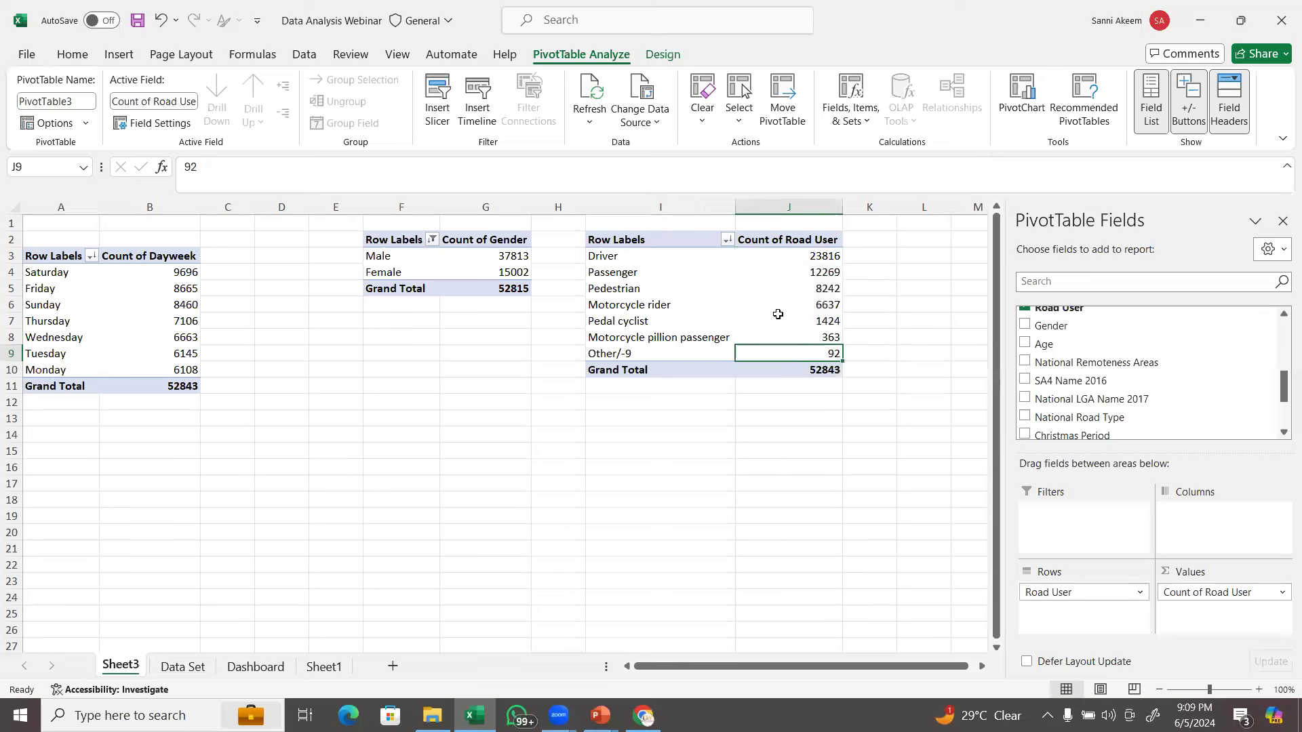
Insert a Clustered Bar PivotChart from the road user PivotTable on Sheet3.
left_click(1036, 95)
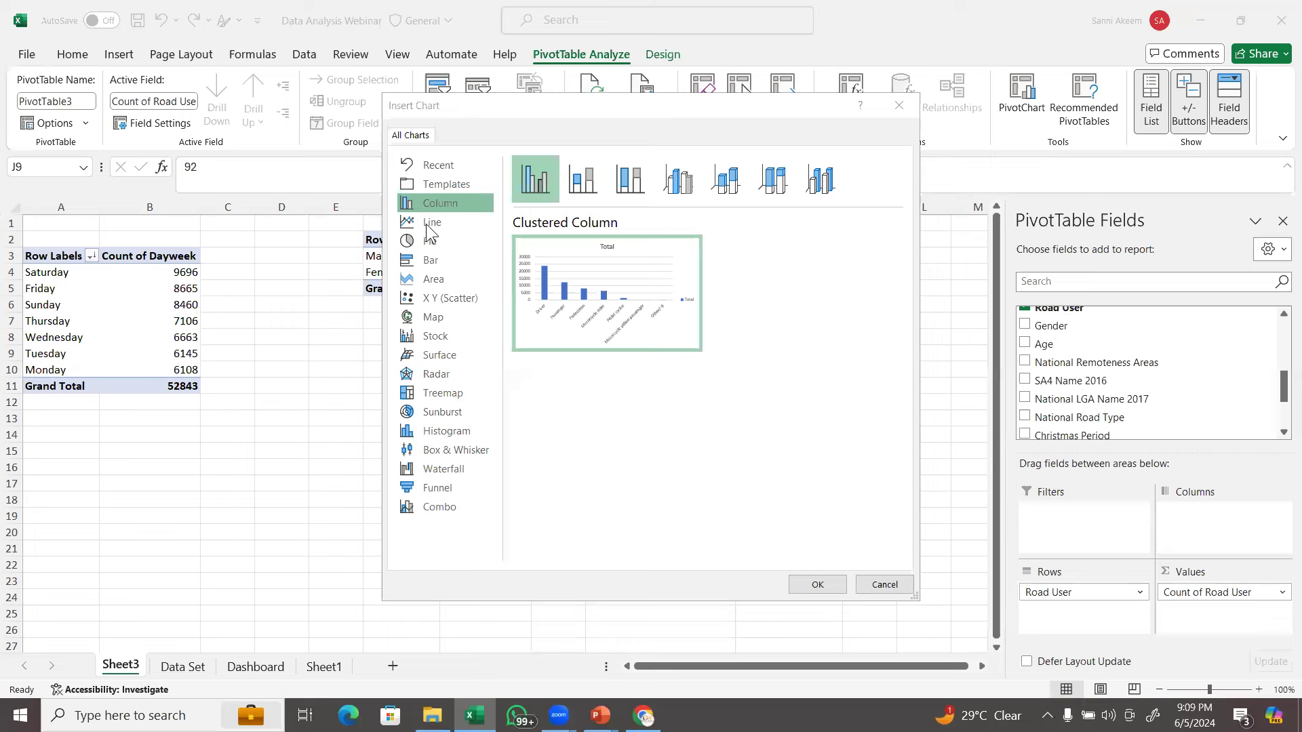
left_click(452, 260)
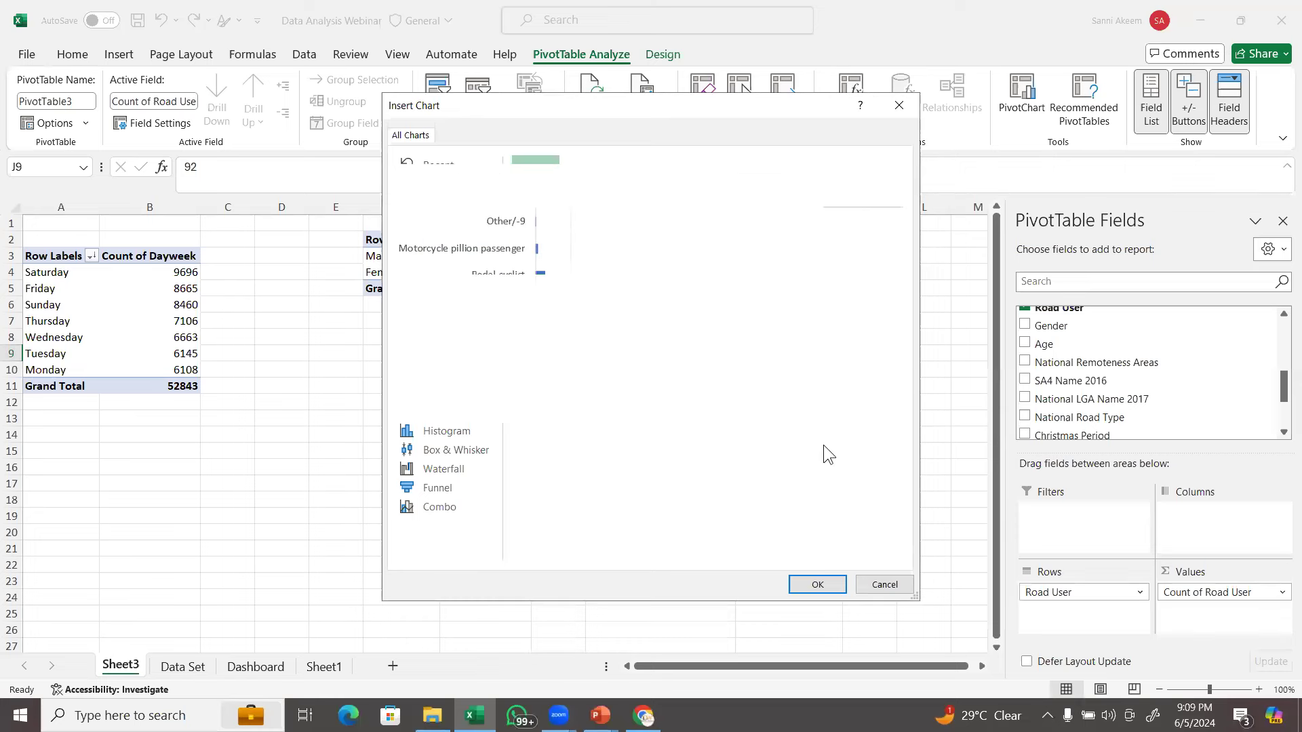
left_click(833, 597)
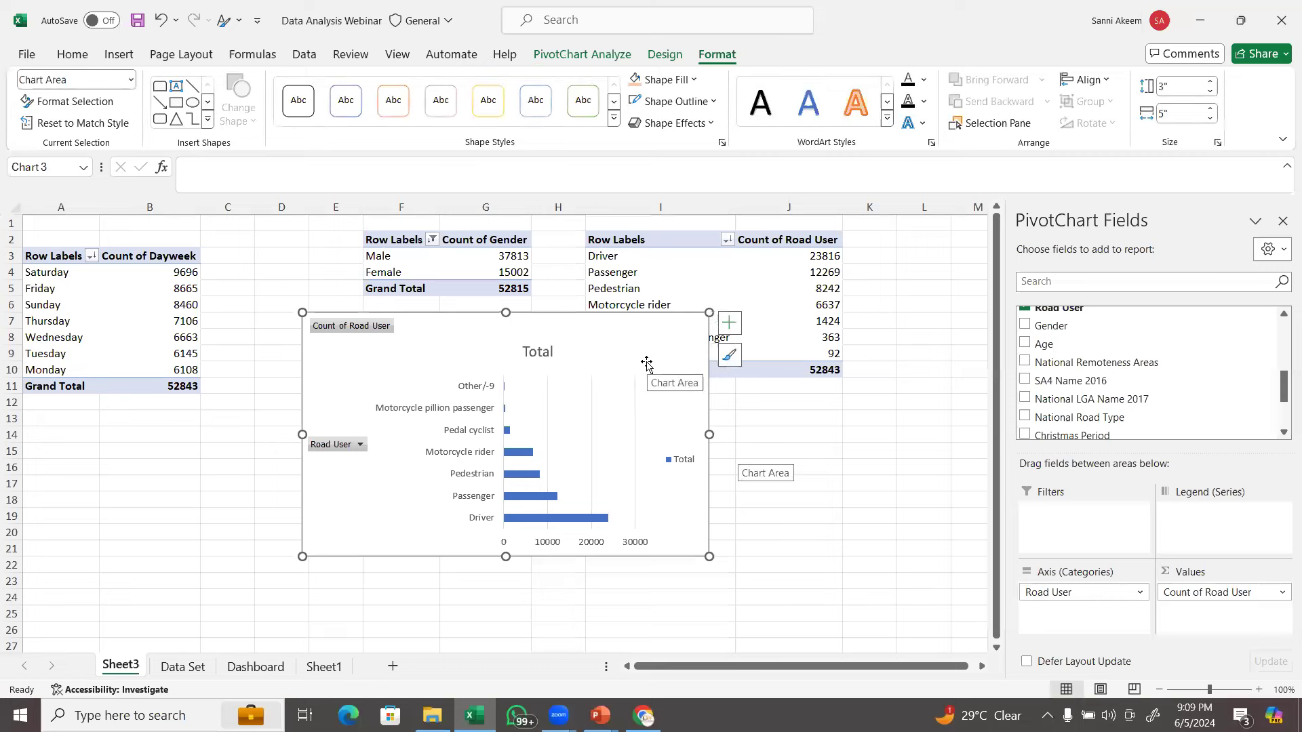
Move the road user bar chart from Sheet3 to the wide empty panel below the charts on the Dashboard sheet.
key("ctrl+z")
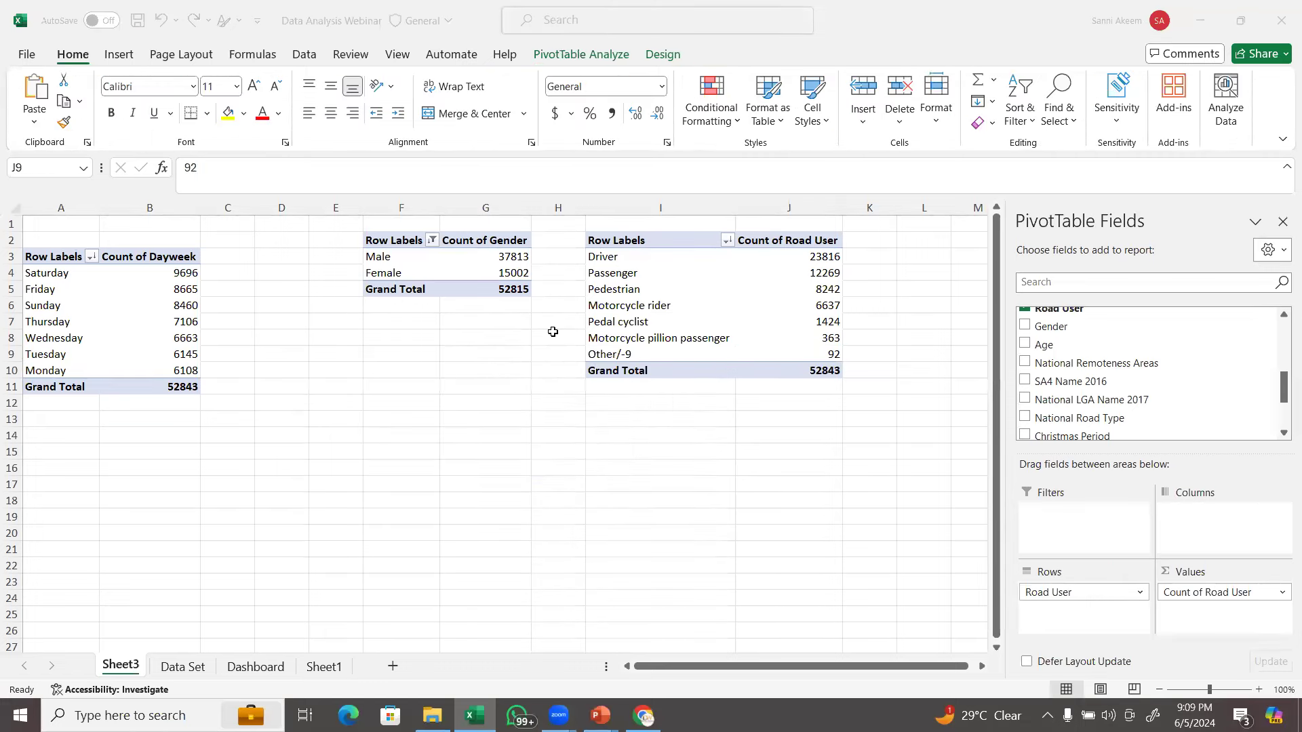
left_click(256, 665)
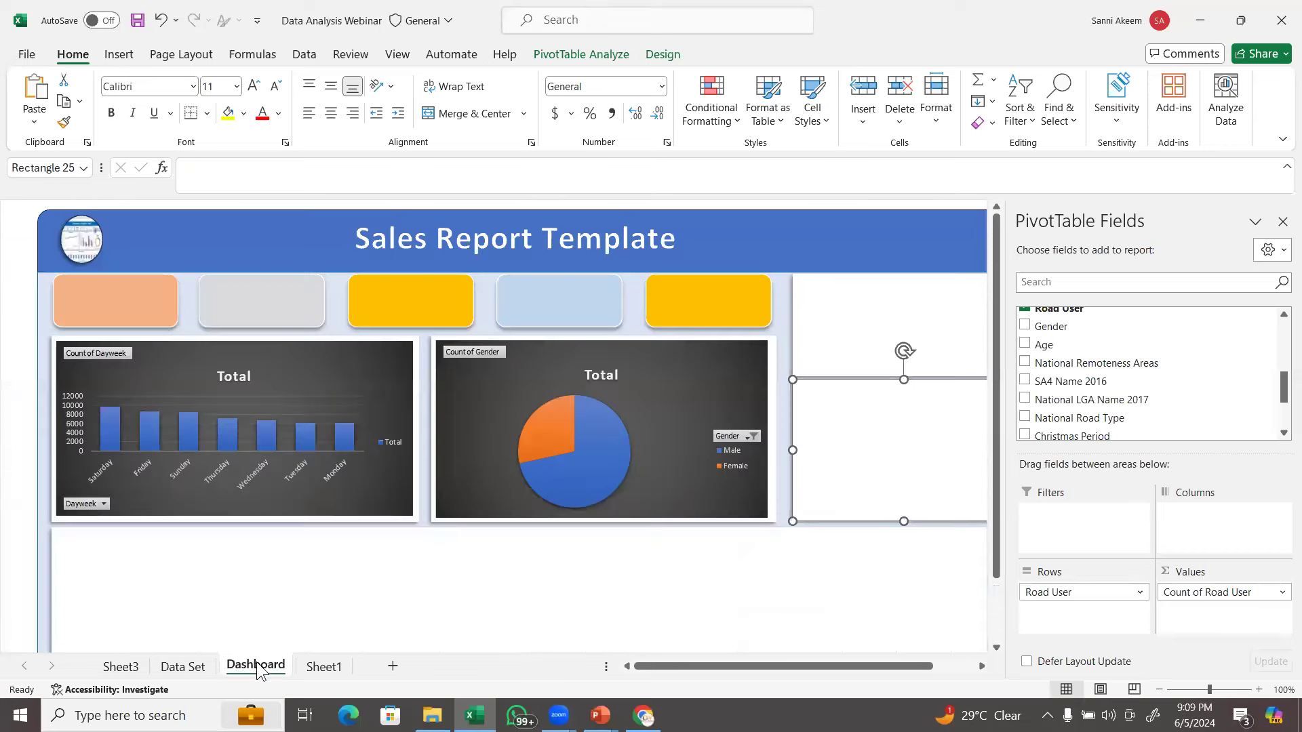
left_click(156, 566)
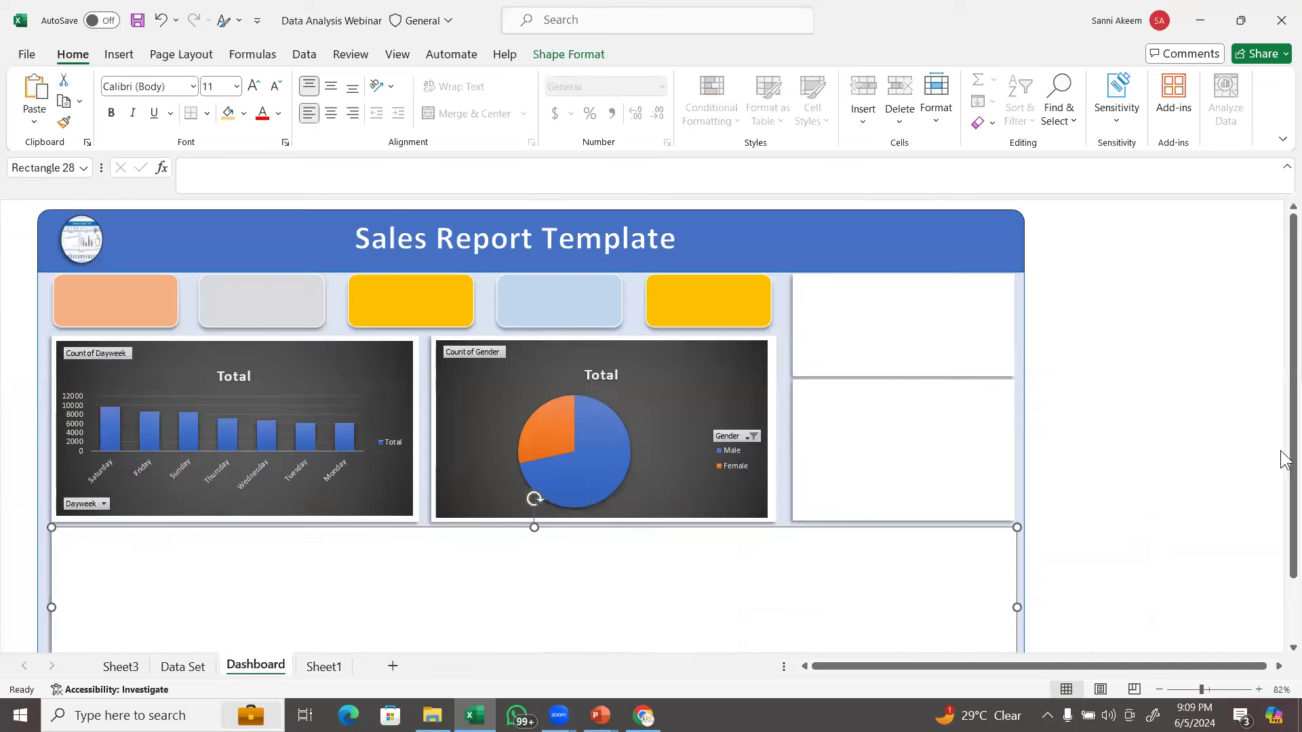
left_click_drag(1292, 451, 1292, 508)
key("ctrl+v")
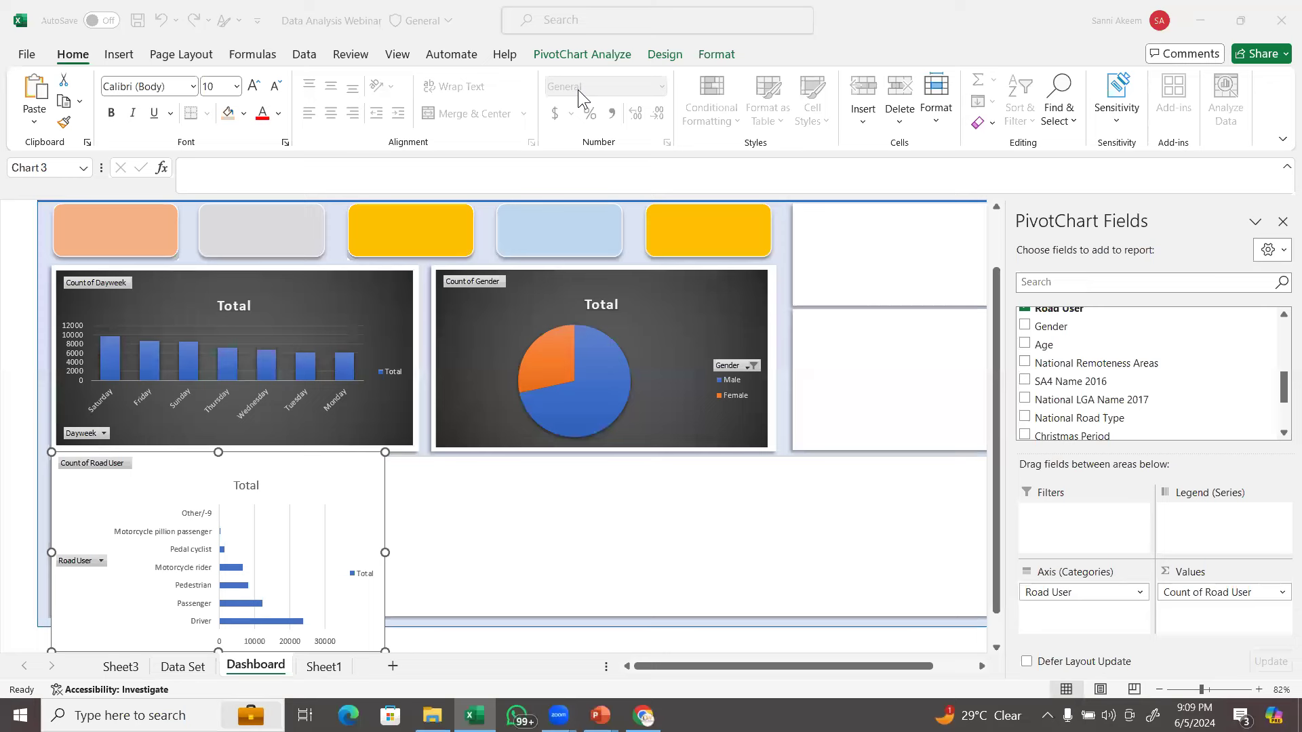
Apply the dark chart style to the road user bar chart and resize it to fill the wide panel below the other charts.
left_click(676, 49)
left_click(633, 104)
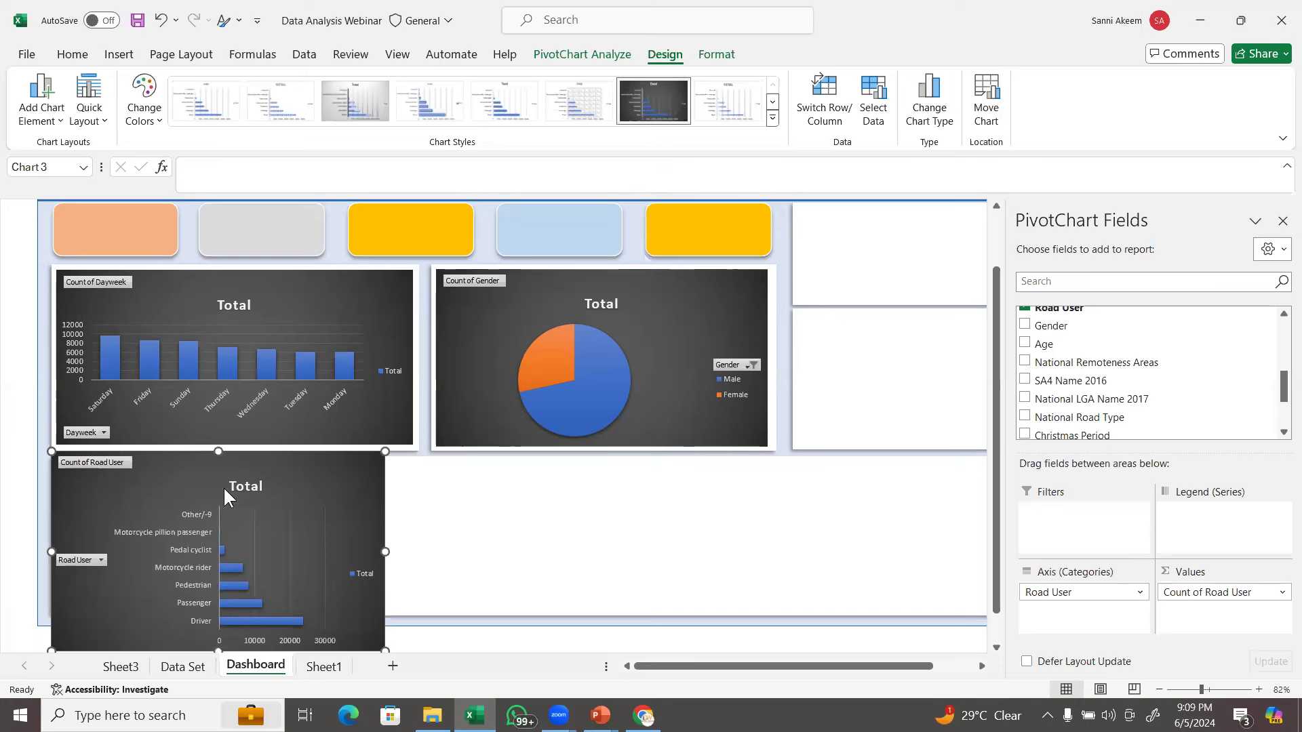
left_click(219, 451)
left_click_drag(218, 452, 229, 474)
left_click_drag(217, 629, 219, 611)
left_click_drag(387, 535, 957, 551)
left_click(1283, 221)
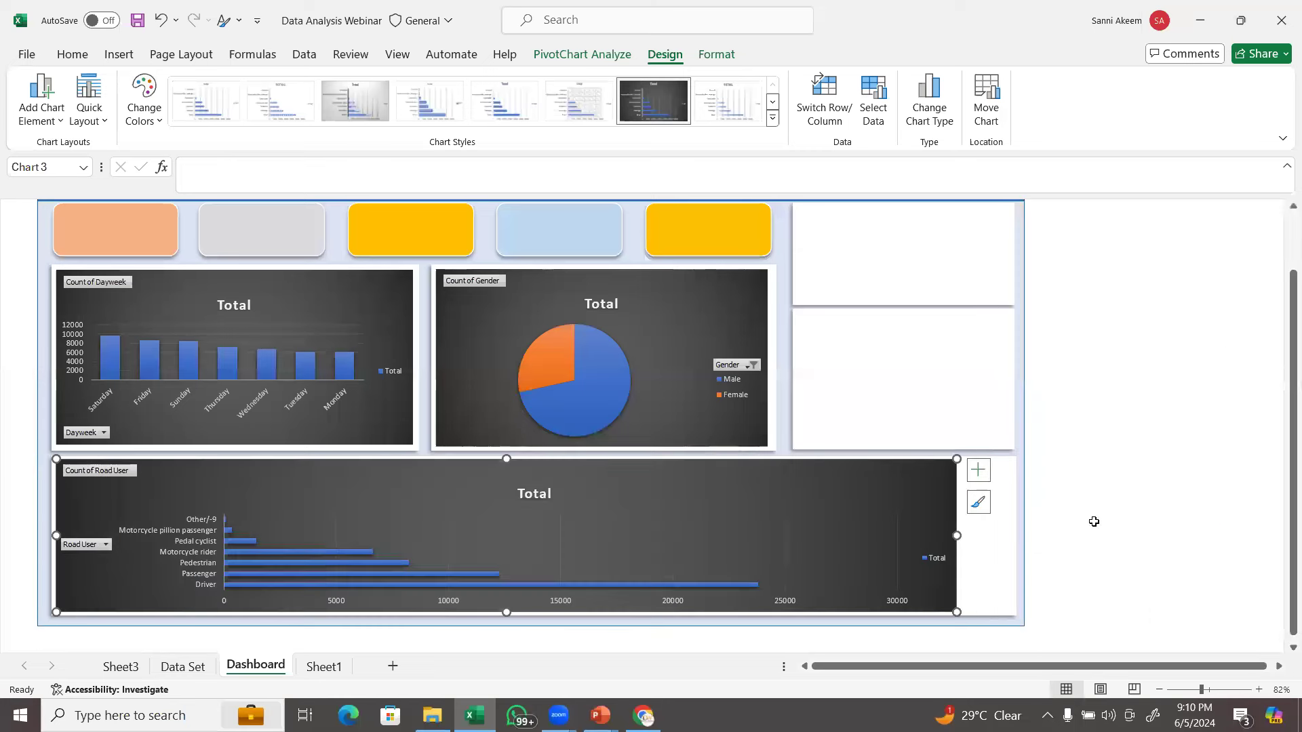
left_click_drag(957, 535, 1008, 528)
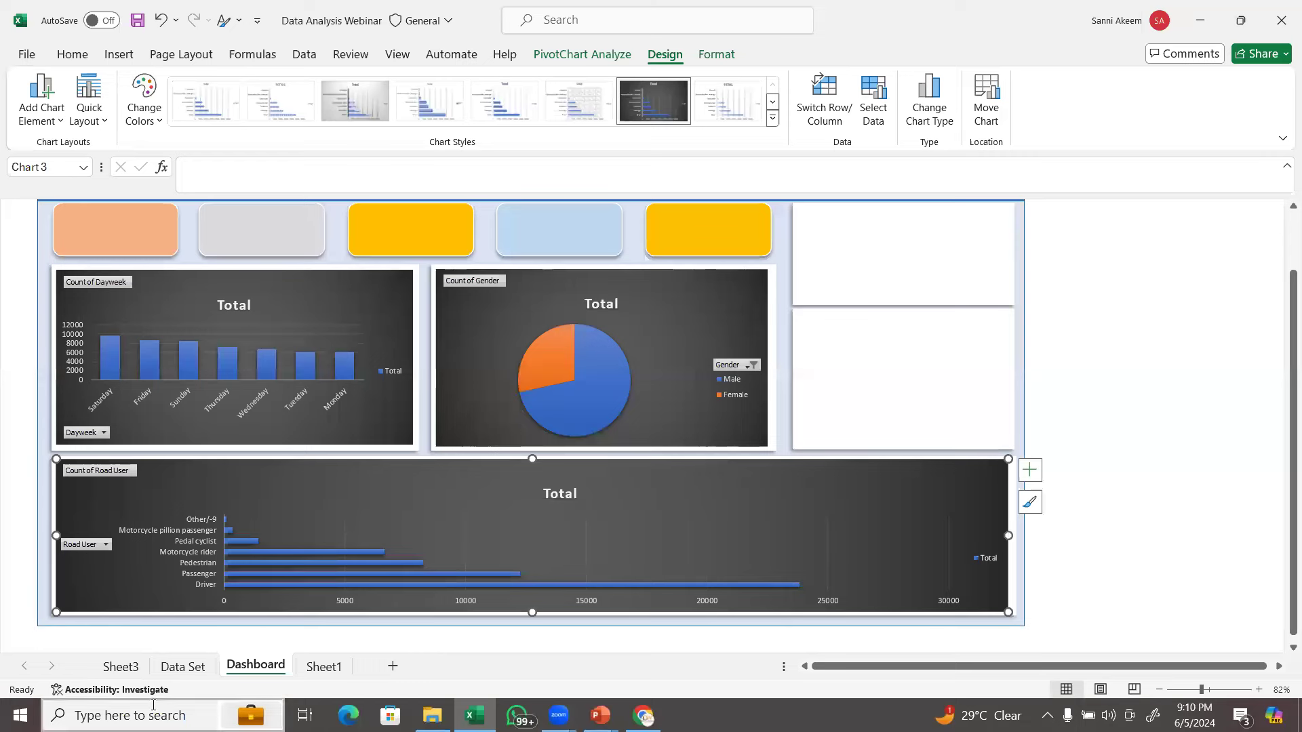
Return to the crash records on the Data Set sheet.
left_click(183, 671)
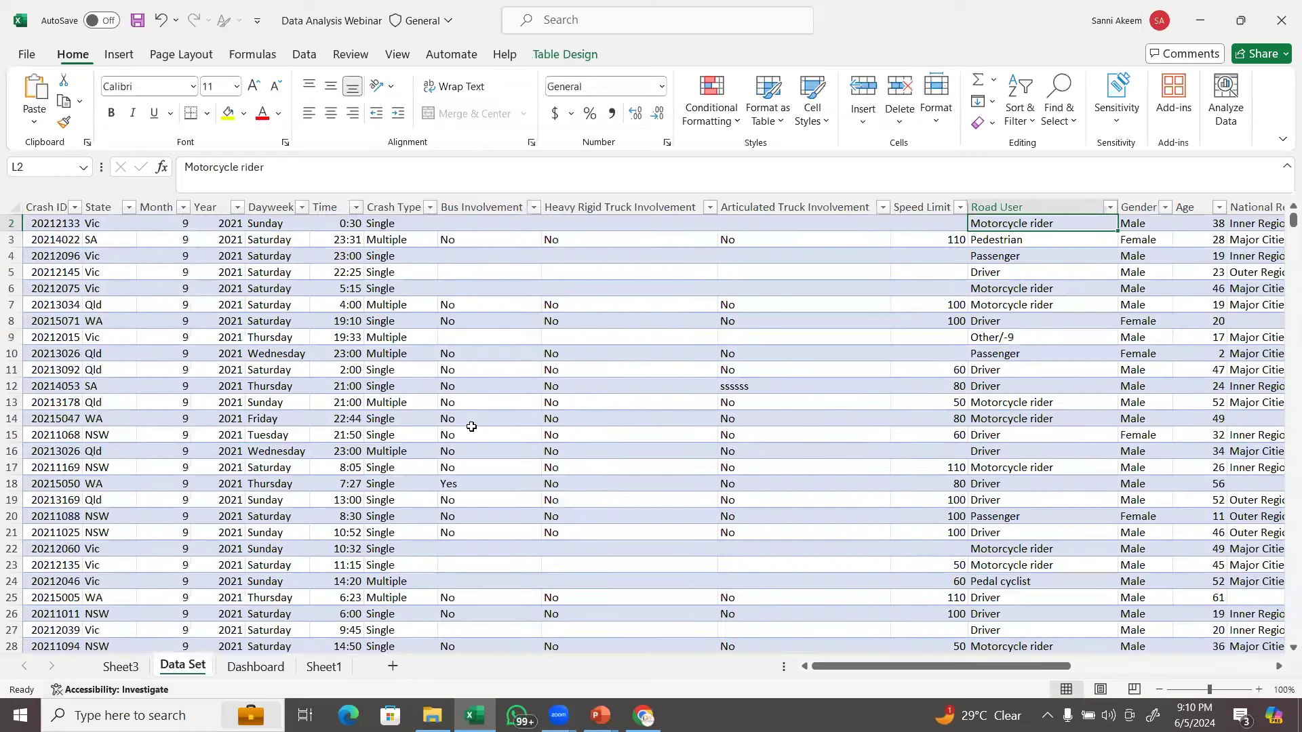
left_click(473, 428)
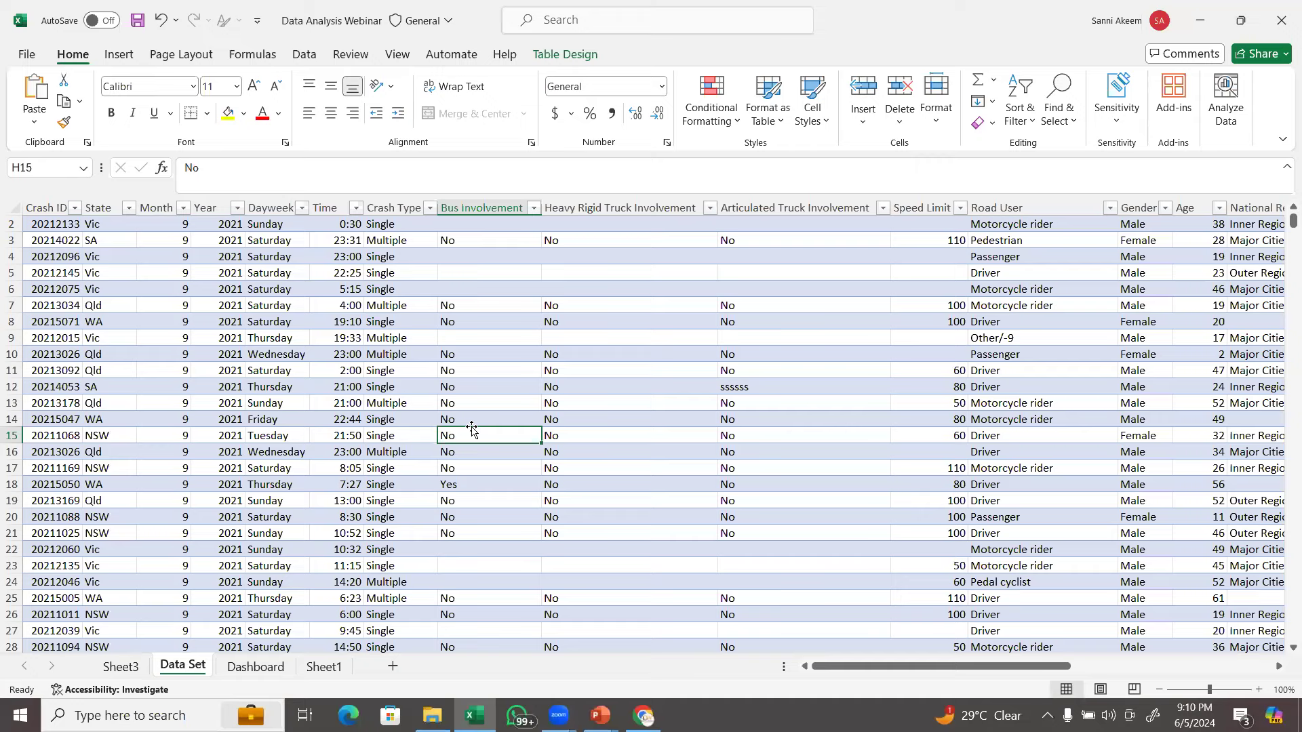
Switch to the DATA ANALYTICS Webinar 2 presentation in PowerPoint and start its slide show from the first slide.
key("super+Tab")
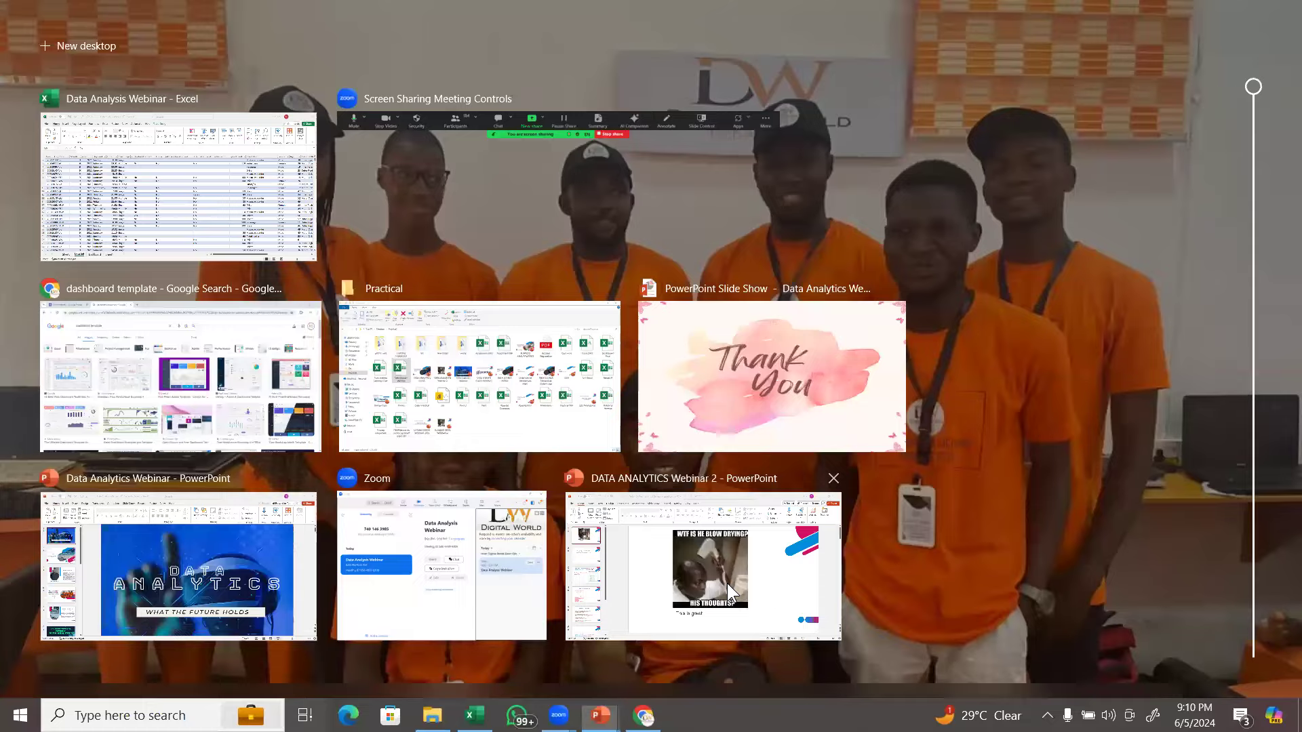
left_click(770, 585)
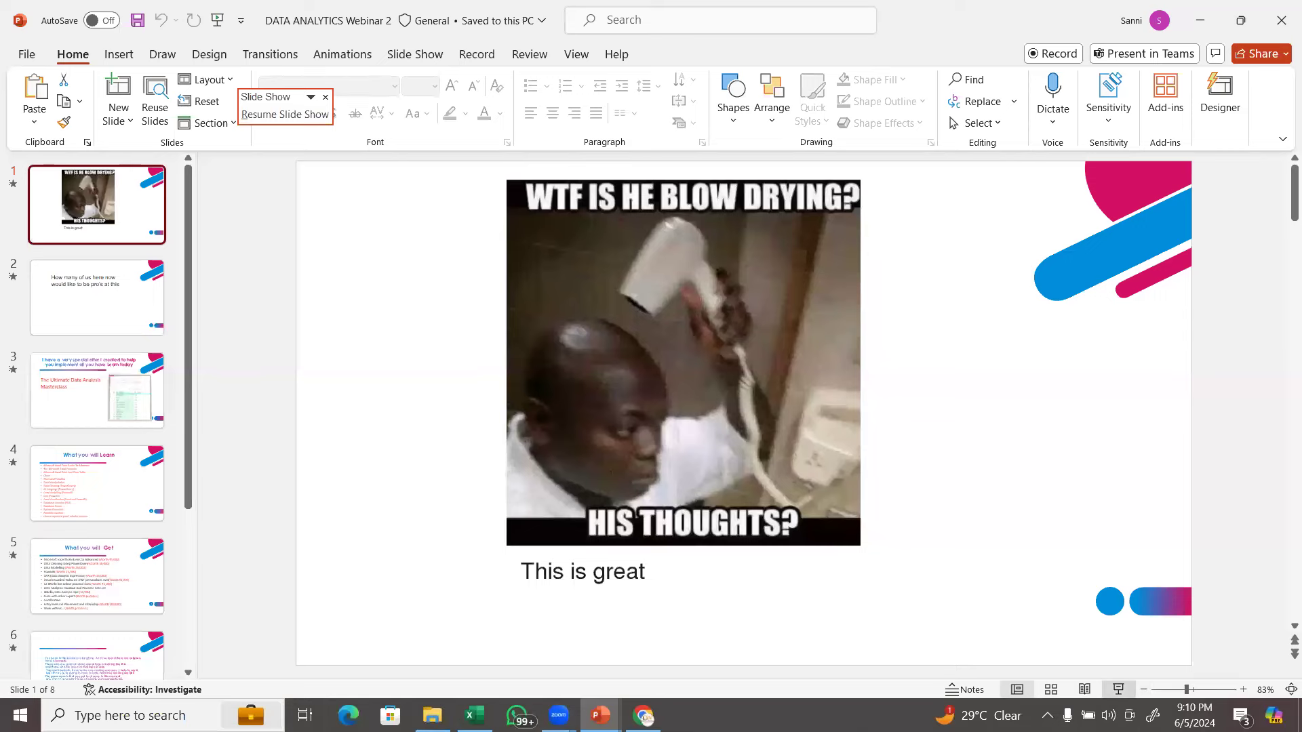
left_click(1118, 689)
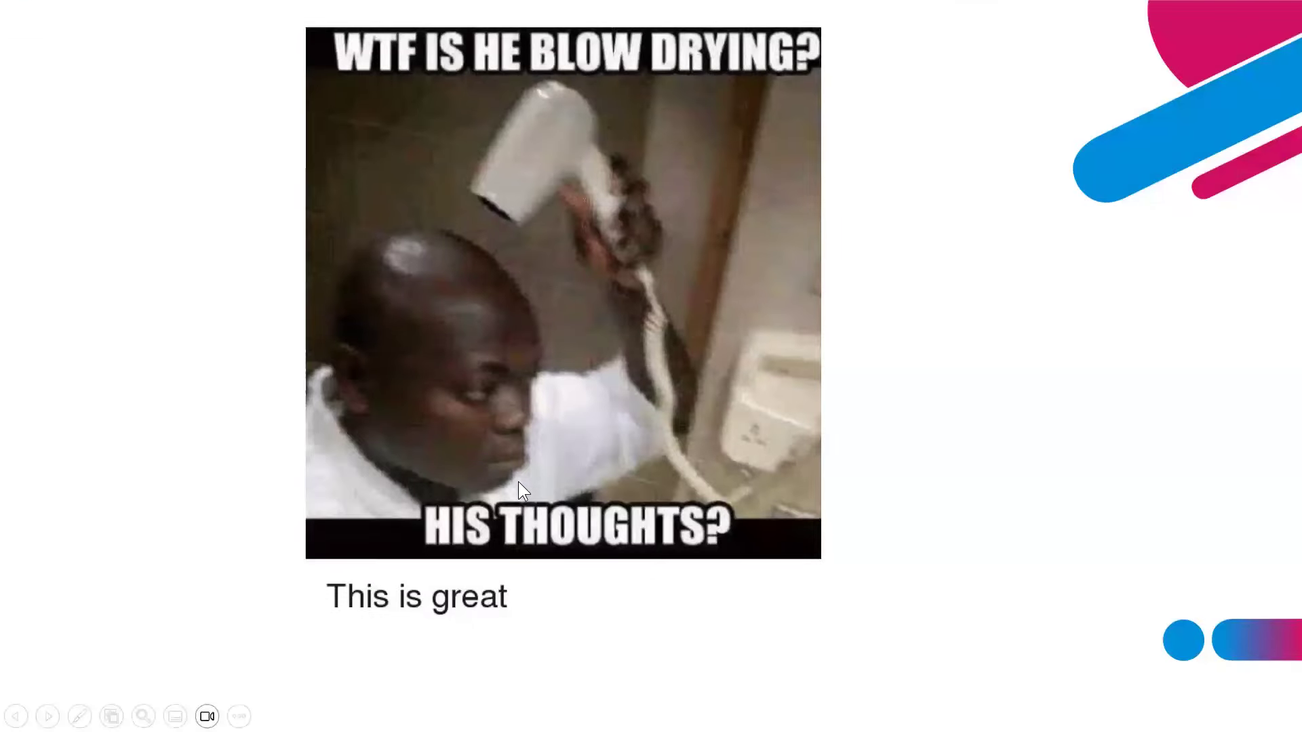